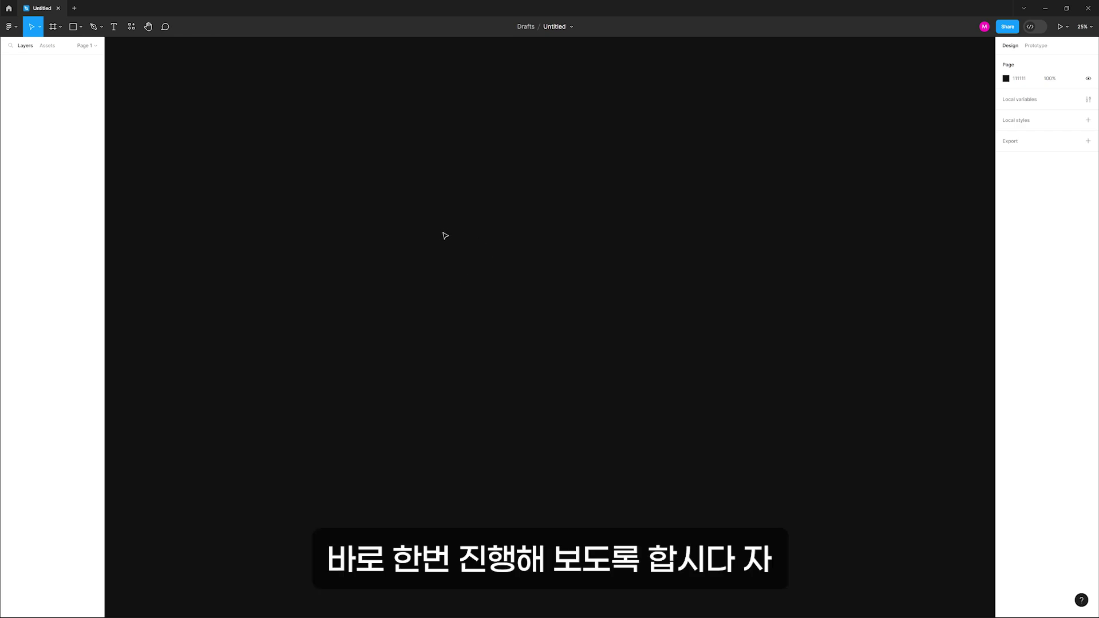
Step: Draw a large frame, set its size to 5000 × 4000 and give it the fill color 262224
key("f")
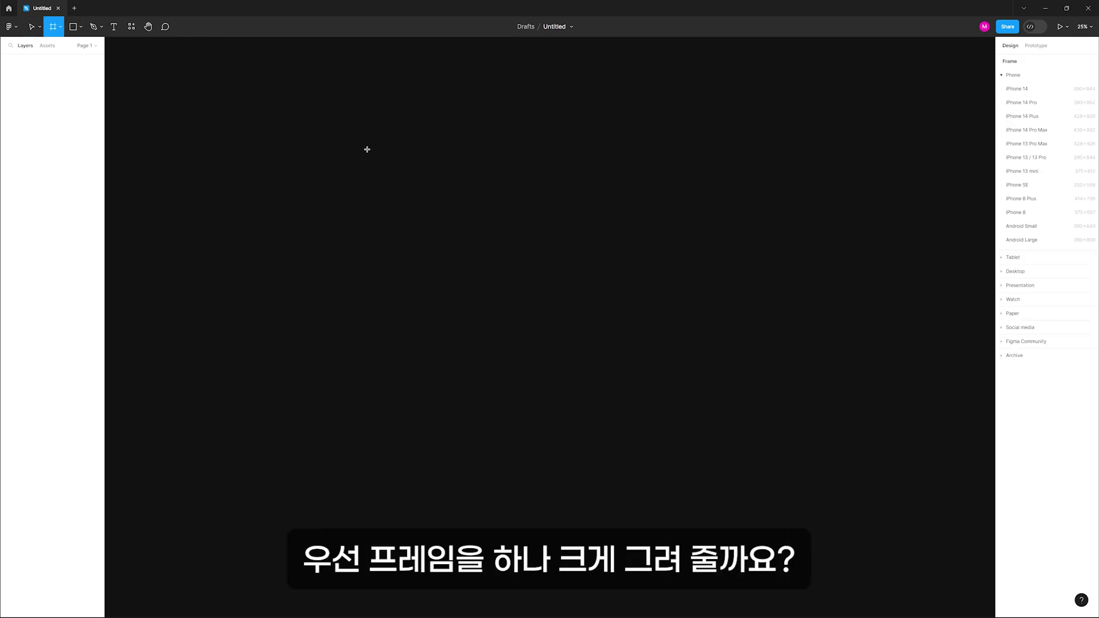
left_click_drag(230, 64, 884, 540)
left_click(1026, 111)
type("5000")
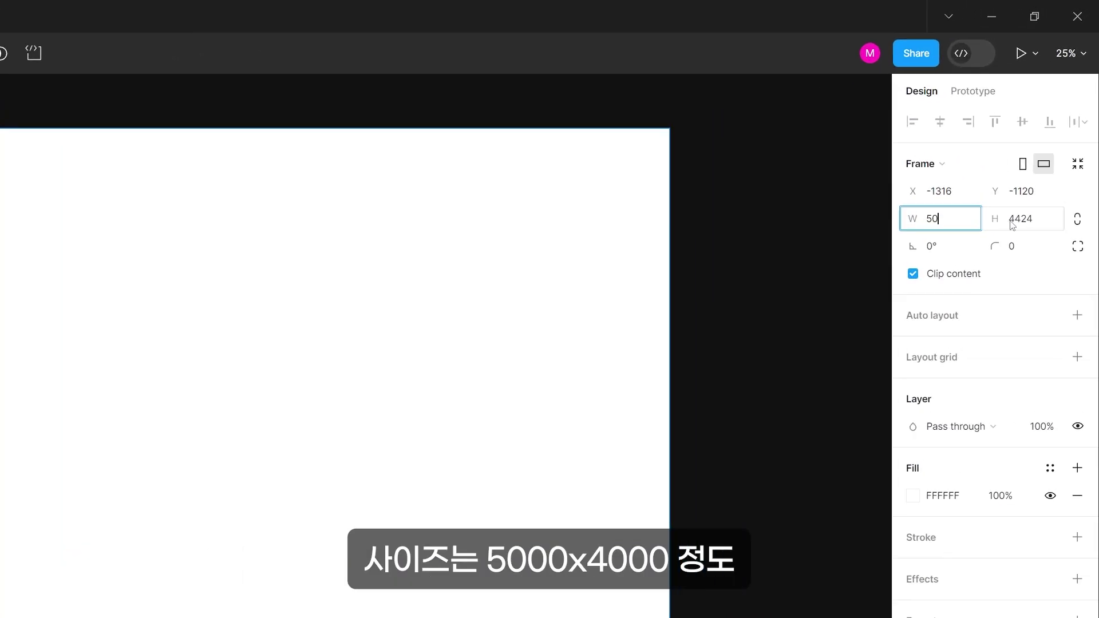
left_click(1069, 111)
type("4000")
key("Return")
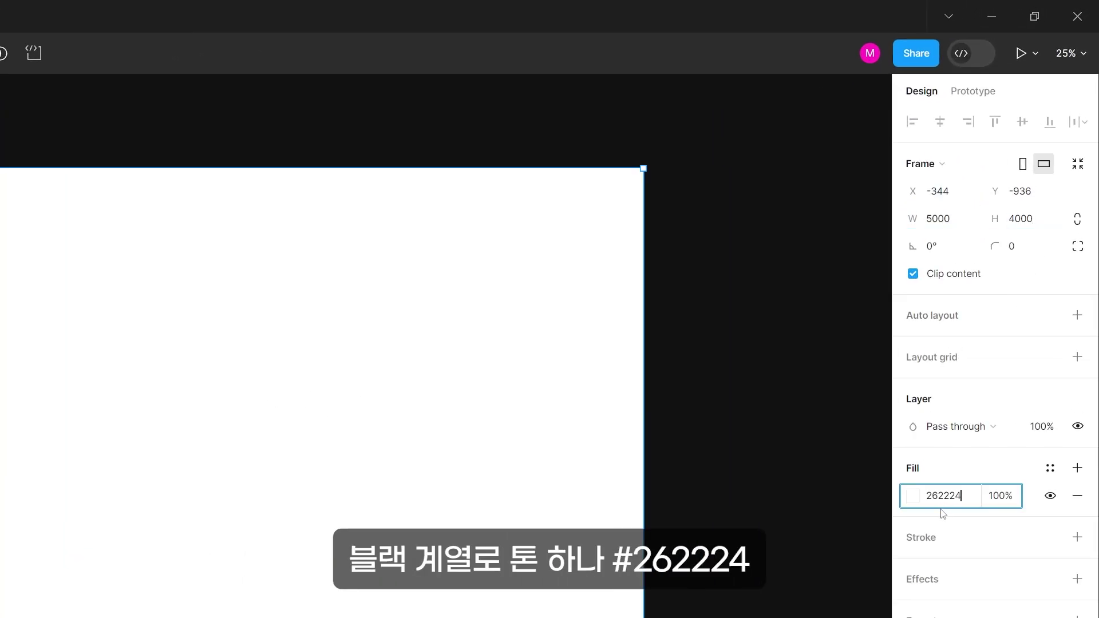
key("Return")
left_click(813, 405)
Step: Draw a square in the upper-right area of the frame and set its size to 300 × 300
key("z")
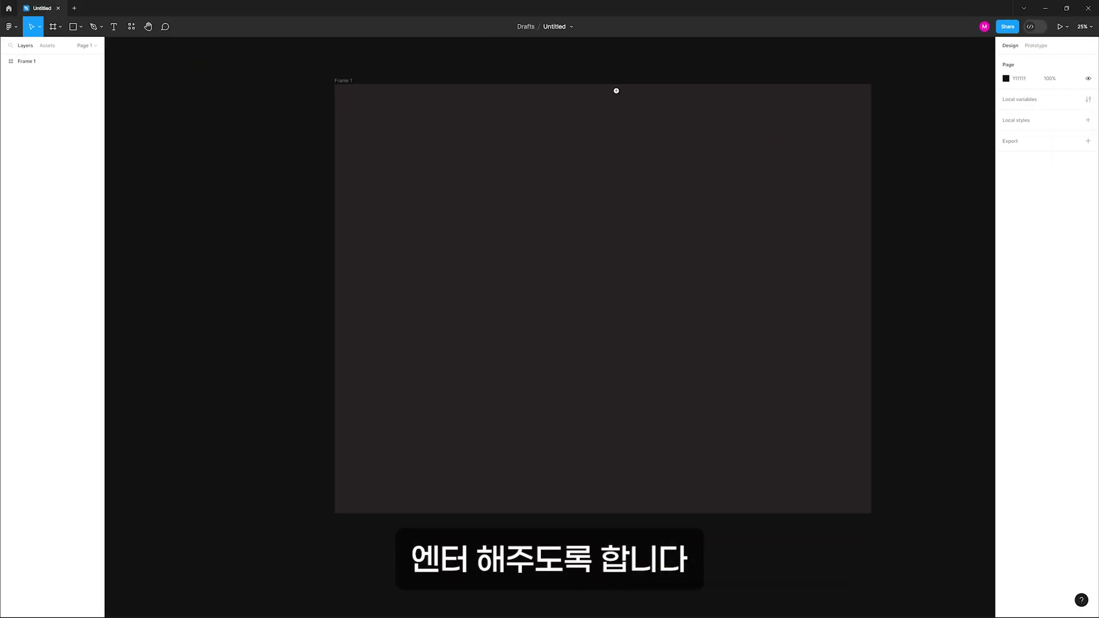
left_click_drag(133, 181, 643, 510)
left_click_drag(871, 255, 875, 258)
left_click_drag(825, 254, 822, 297)
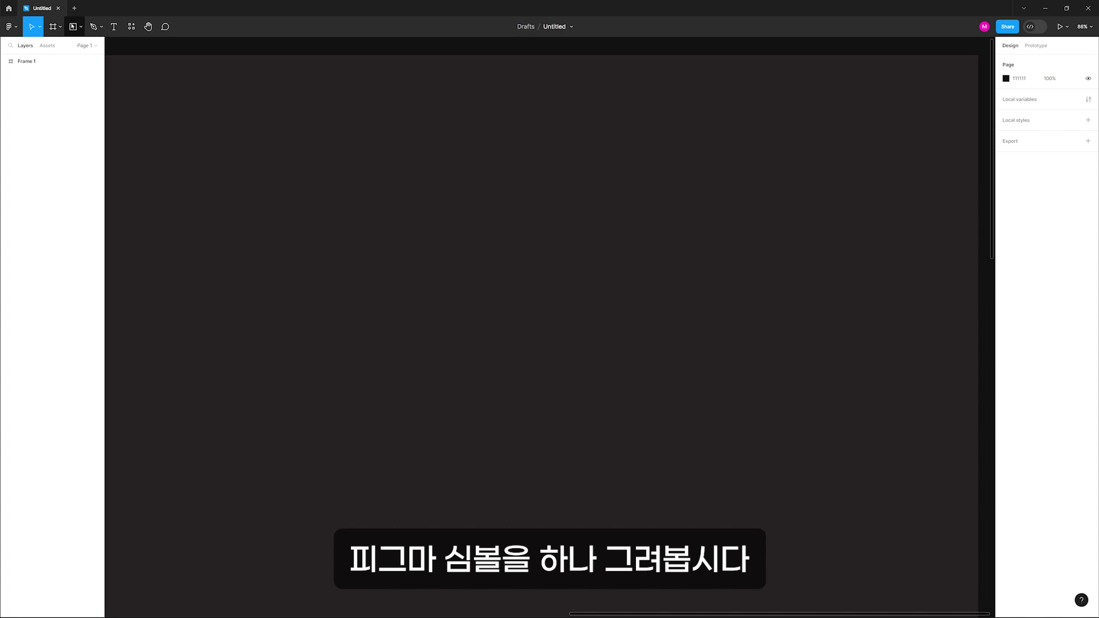
left_click(72, 26)
left_click_drag(699, 103, 908, 312)
key("z")
left_click_drag(621, 86, 953, 377)
left_click(1028, 99)
type("30")
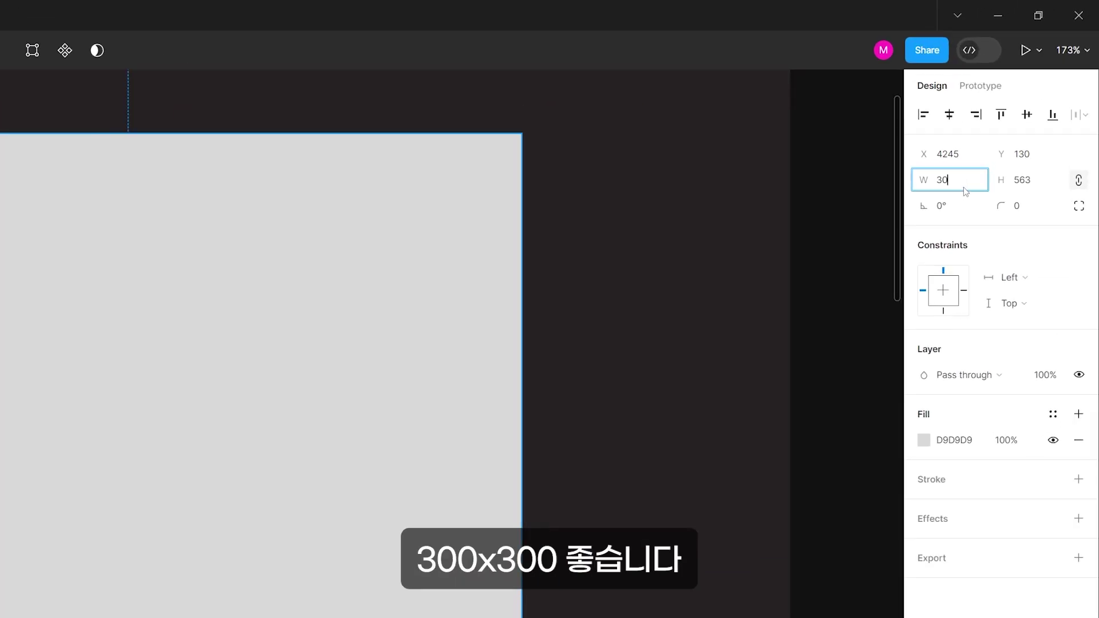
type("0")
key("Return")
Step: Enable individual corner radii on the square and set the top-left corner to 150 and the top-right to 30
left_click_drag(343, 349, 618, 489)
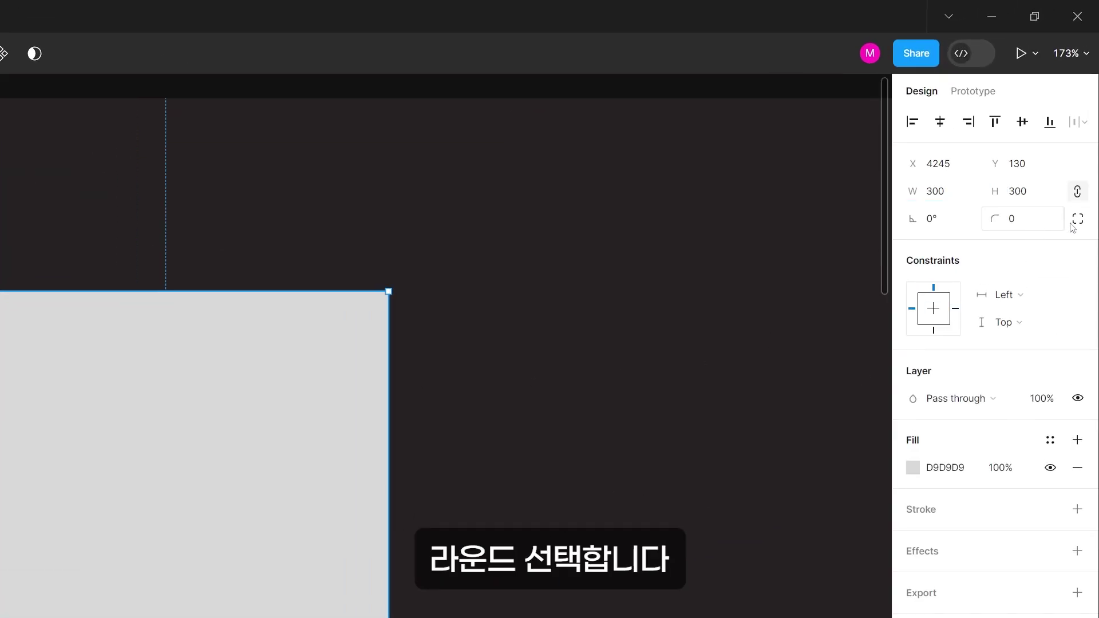
left_click(1072, 227)
left_click(934, 247)
type("150")
key("Return")
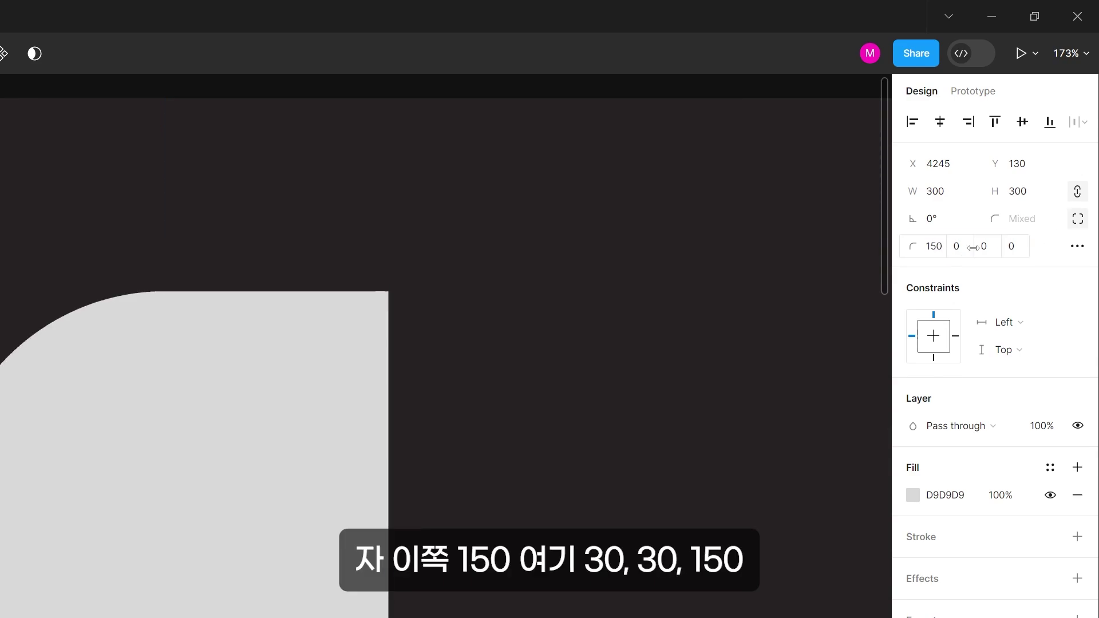
left_click(962, 248)
type("30")
key("Return")
Step: Set the square's bottom-right corner radius to 30 and its bottom-left corner radius to 150
left_click(991, 249)
type("30")
key("Return")
left_click(1018, 249)
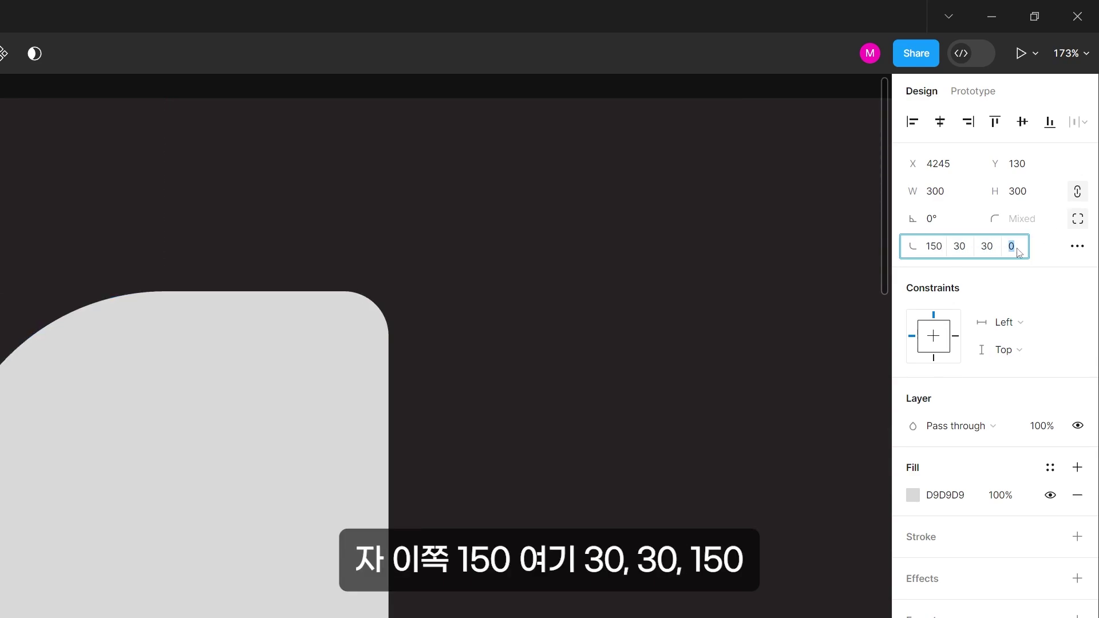
type("150")
key("Return")
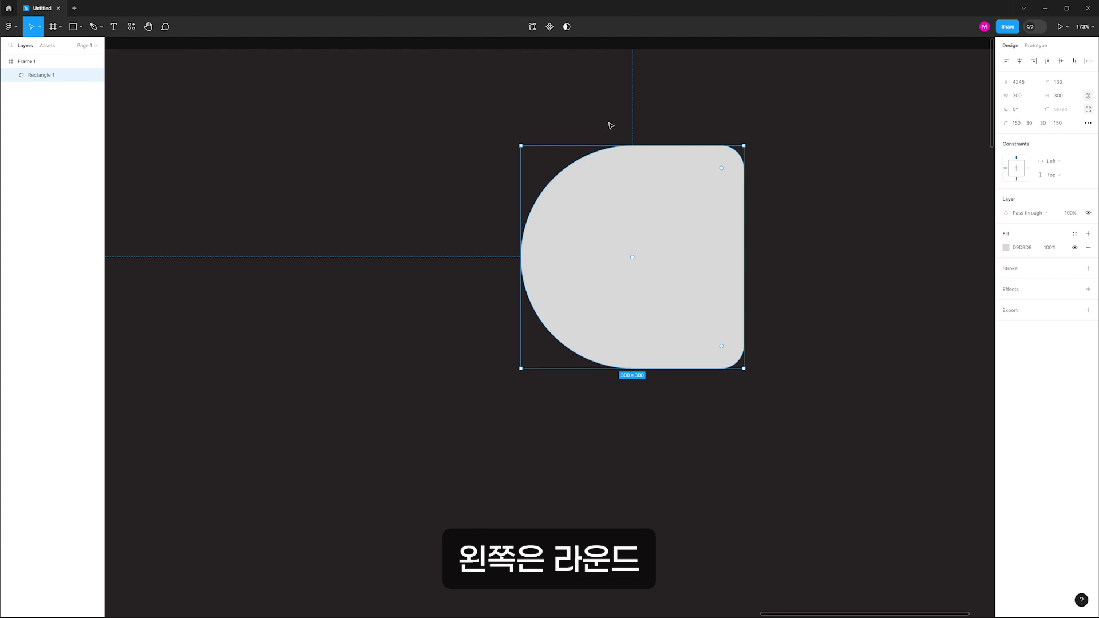
left_click(820, 276)
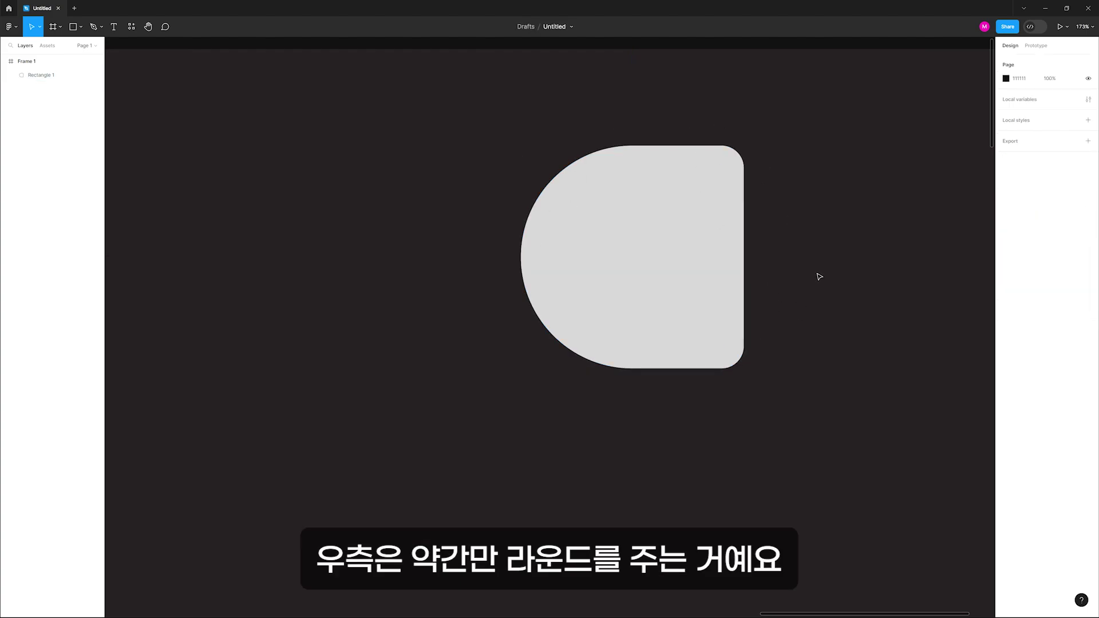
Step: Change the shape's fill to a linear gradient and angle it diagonally from the upper left to the lower-right corner
left_click(596, 260)
left_click_drag(398, 94, 923, 393)
scroll(851, 309, "up", 2)
left_click_drag(852, 308, 992, 384)
left_click(1007, 248)
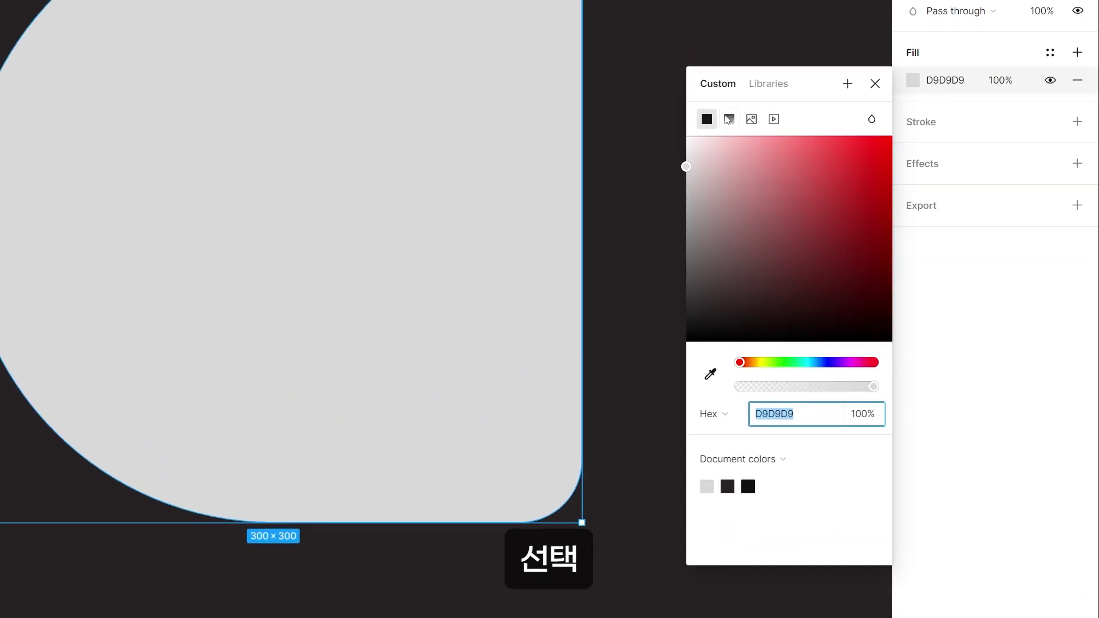
left_click(915, 268)
left_click_drag(274, 0, 143, 0)
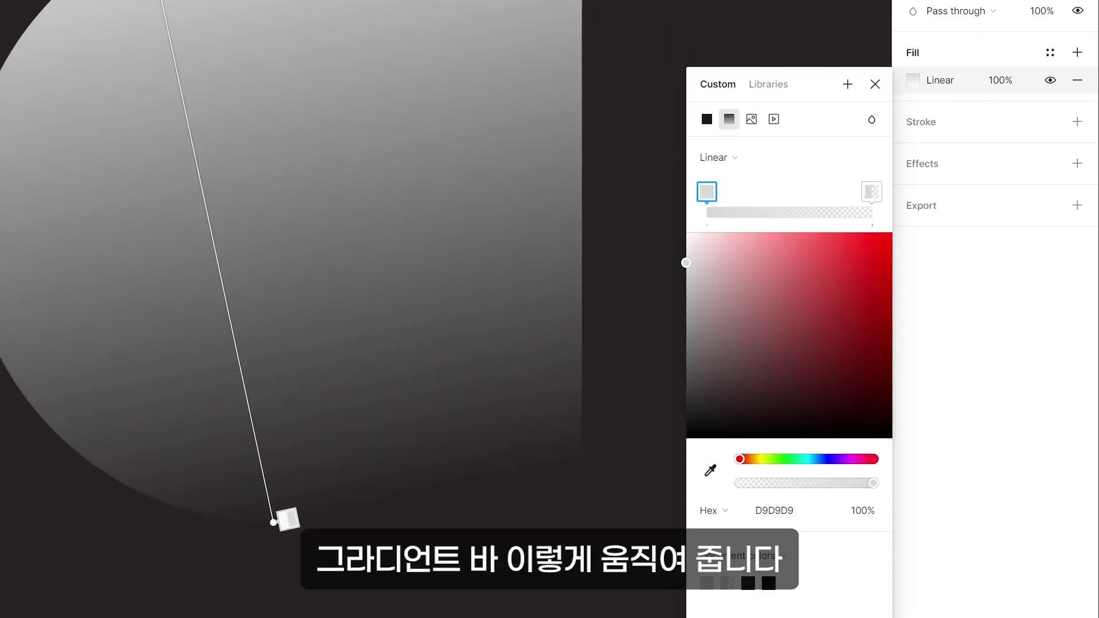
left_click_drag(273, 523, 470, 531)
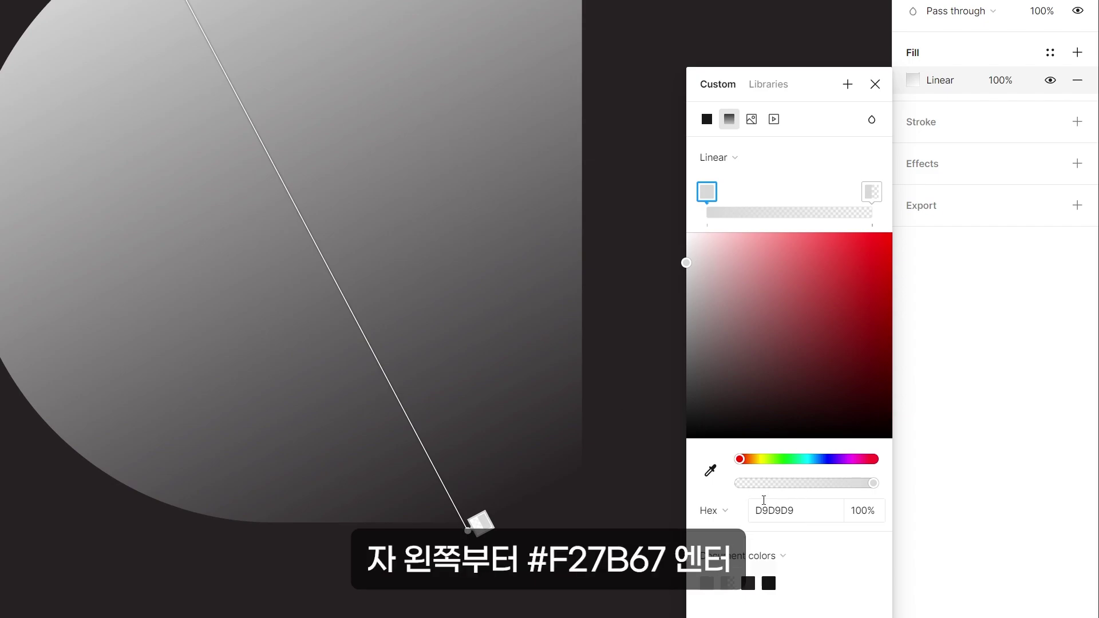
Step: Set the gradient's starting color stop to FE7B67
left_click(783, 511)
type("fe7")
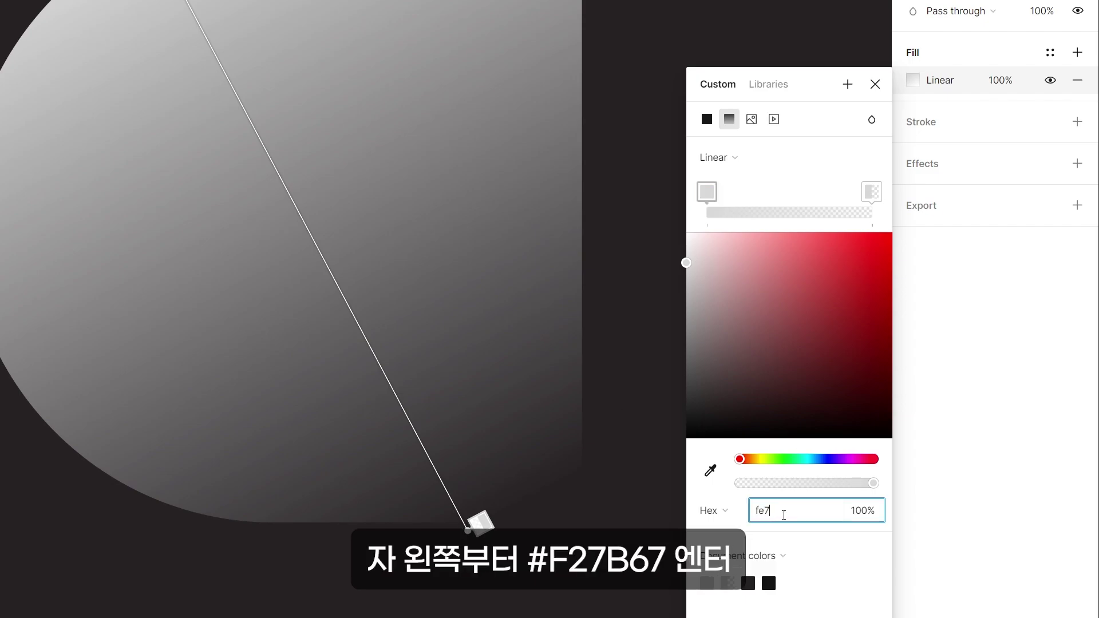
type("b67")
key("Return")
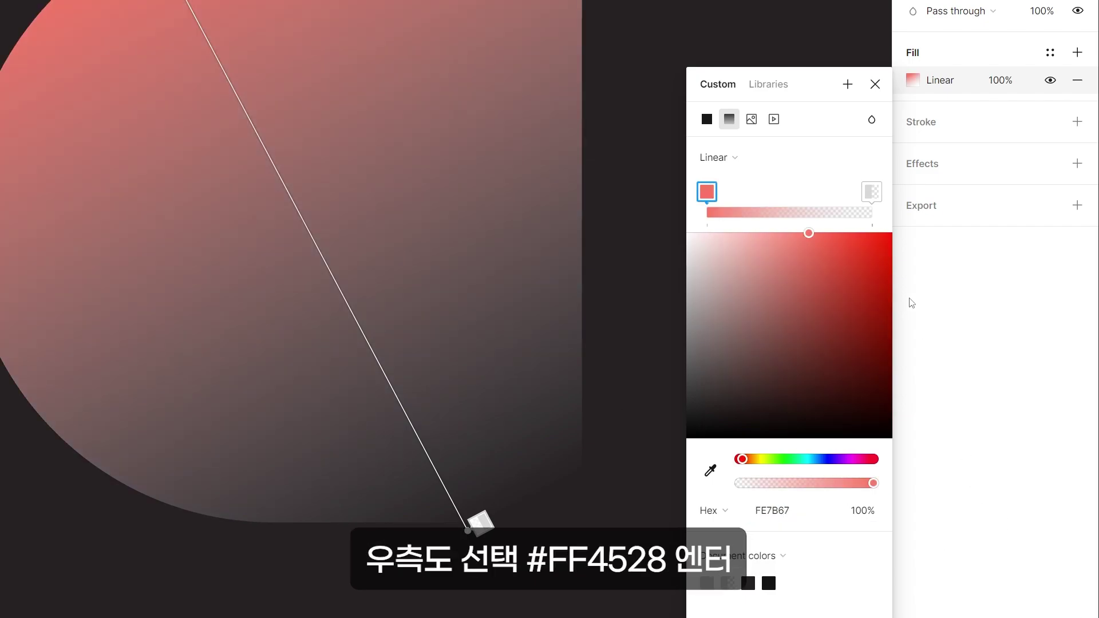
Step: Set the gradient's end color stop to FF4528 at 100% opacity
left_click(872, 193)
left_click(814, 513)
type("ff452")
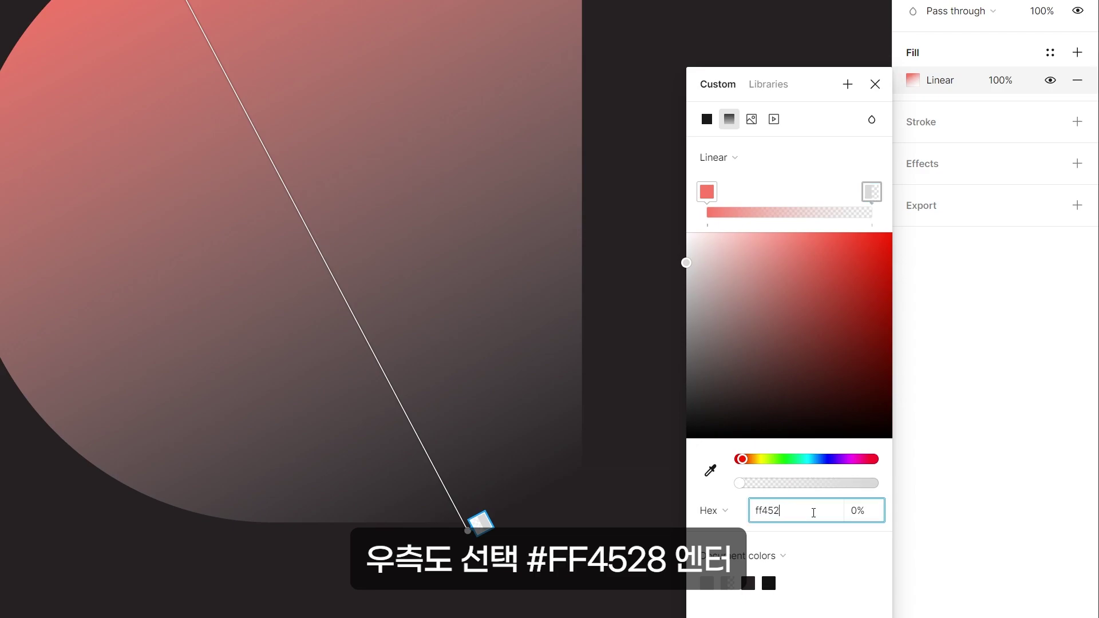
type("8")
key("Return")
left_click_drag(739, 483, 1096, 447)
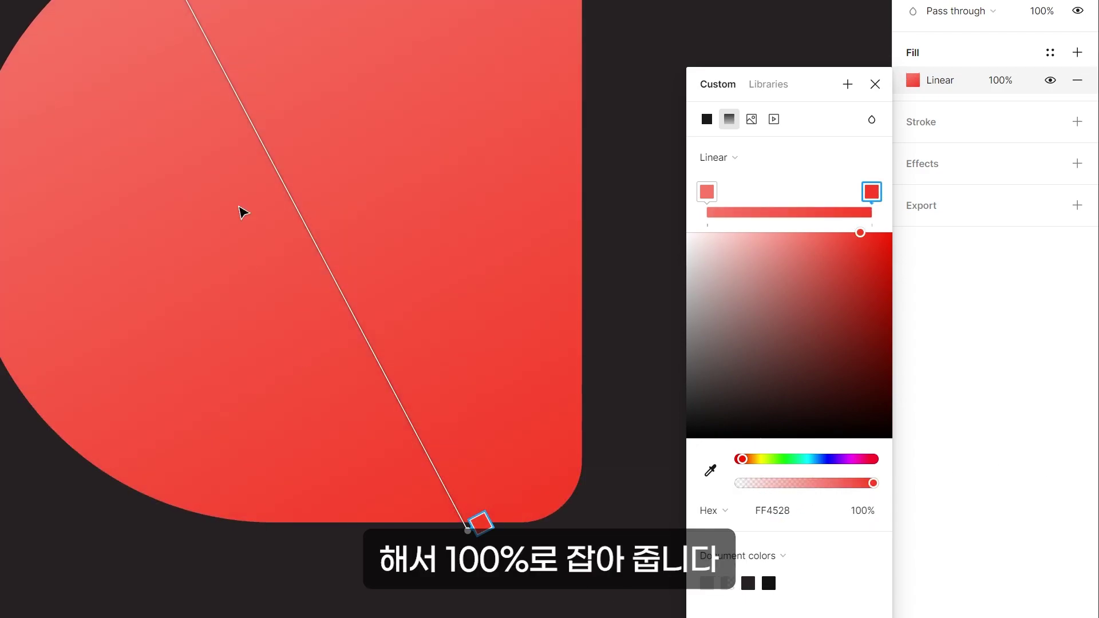
left_click(876, 84)
Step: Add an inner shadow to the shape with X 0, Y 0, blur 50 and 100% opacity
left_click(942, 178)
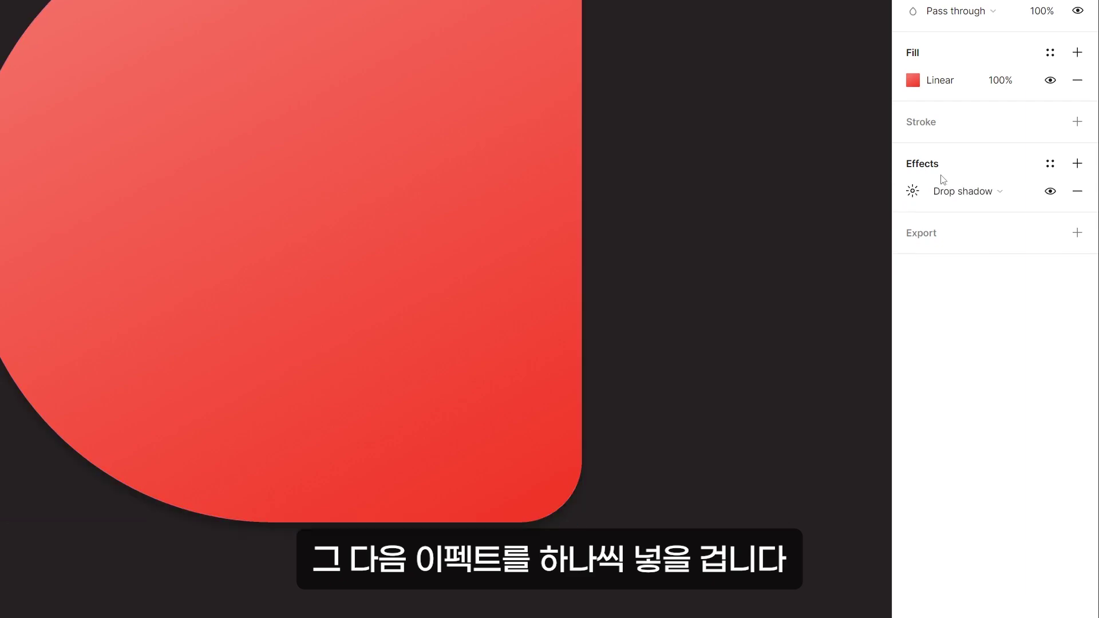
left_click(960, 196)
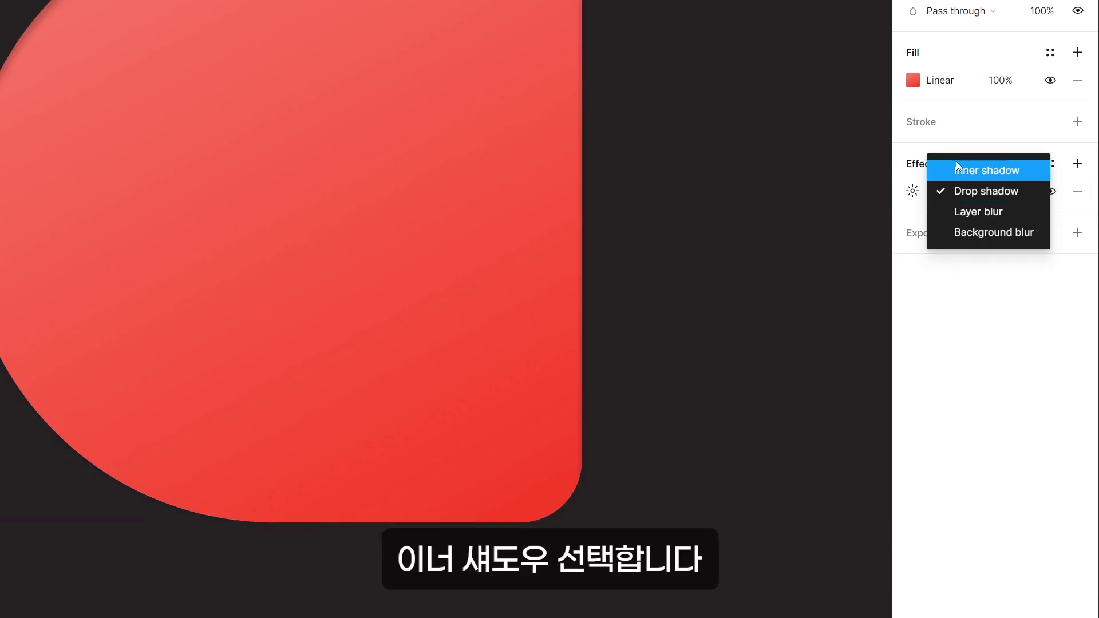
left_click(957, 168)
left_click(913, 192)
type("0")
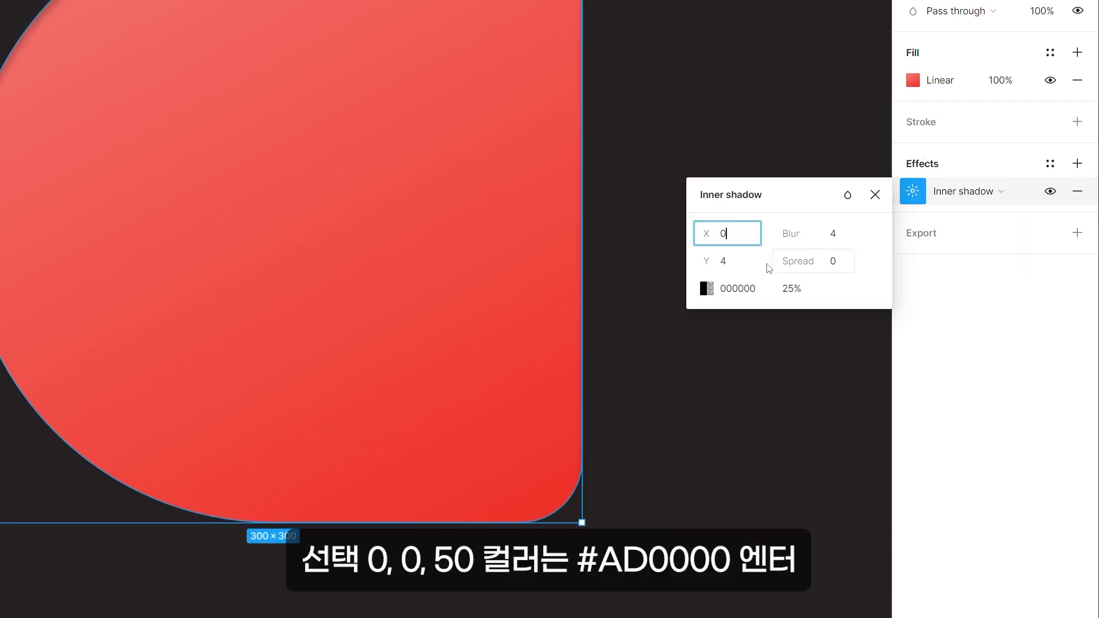
key("Return")
left_click(742, 264)
type("0")
left_click(839, 230)
key("Return")
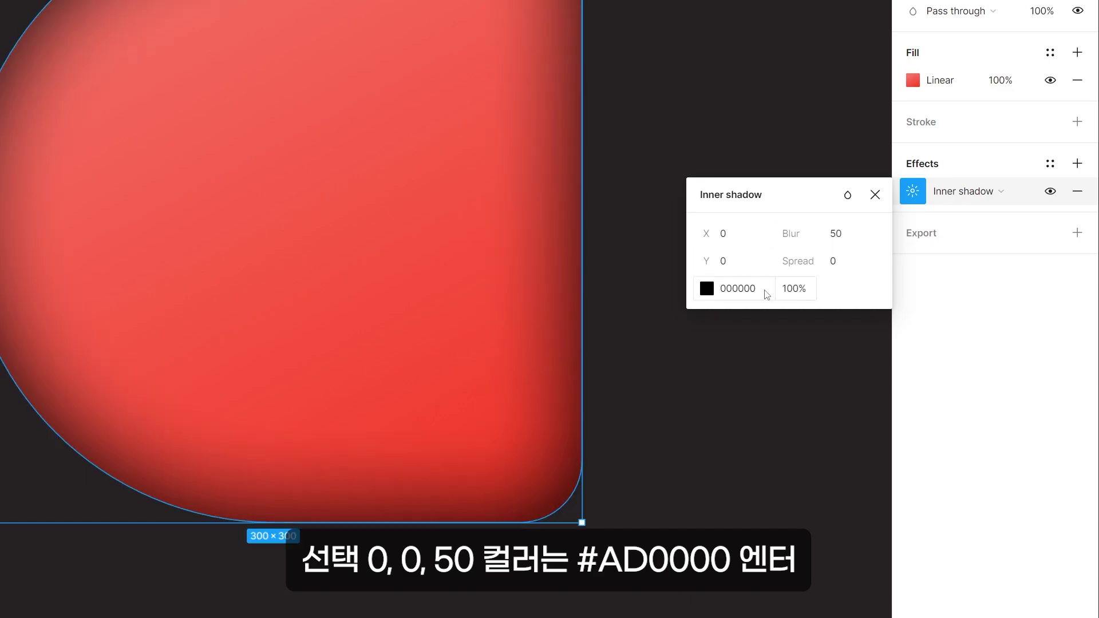
Step: Set the inner shadow's color to AD0000
left_click(766, 292)
type("ad00")
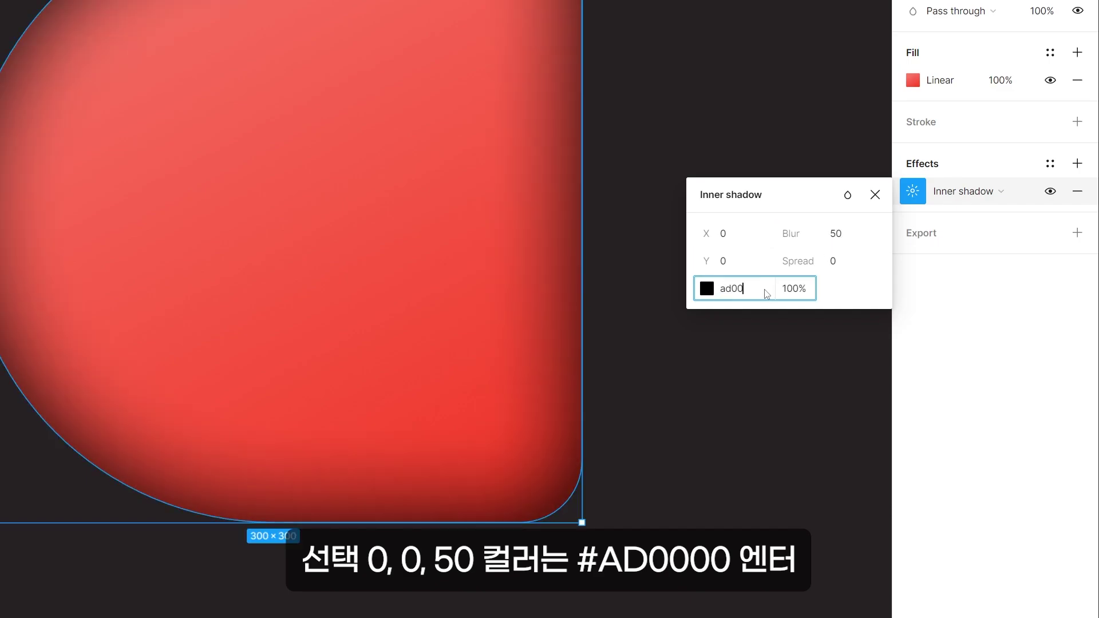
type("00")
key("Return")
Step: Add a second inner shadow to the shape with X 10, Y 10 and blur 20
left_click(1079, 166)
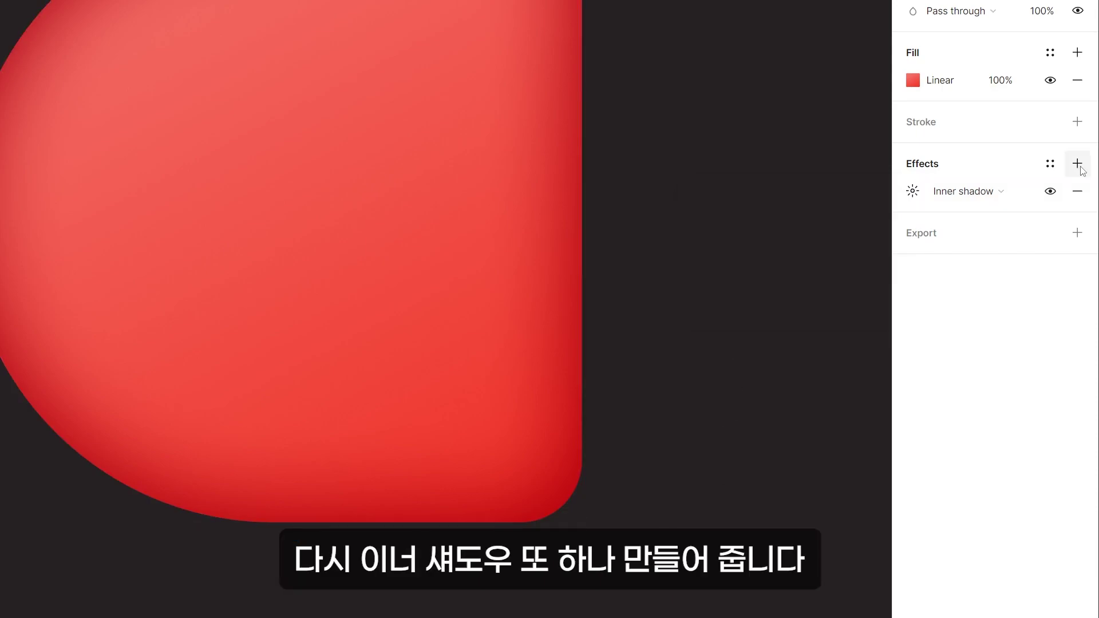
left_click(965, 191)
left_click(965, 168)
left_click(913, 194)
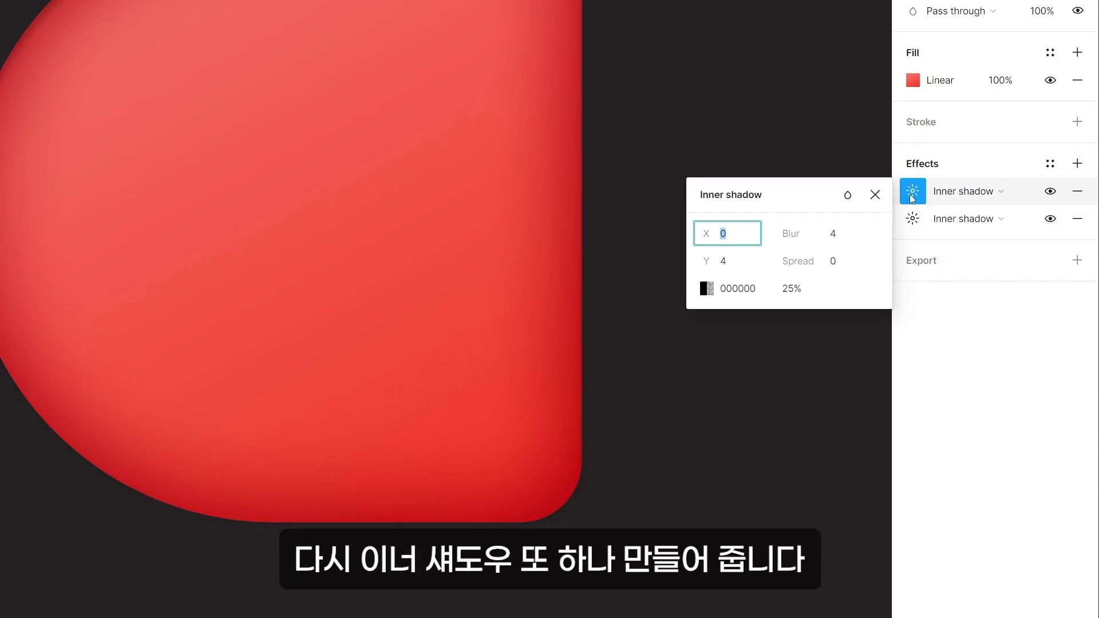
type("10")
key("Tab")
type("10")
key("Tab")
type("20")
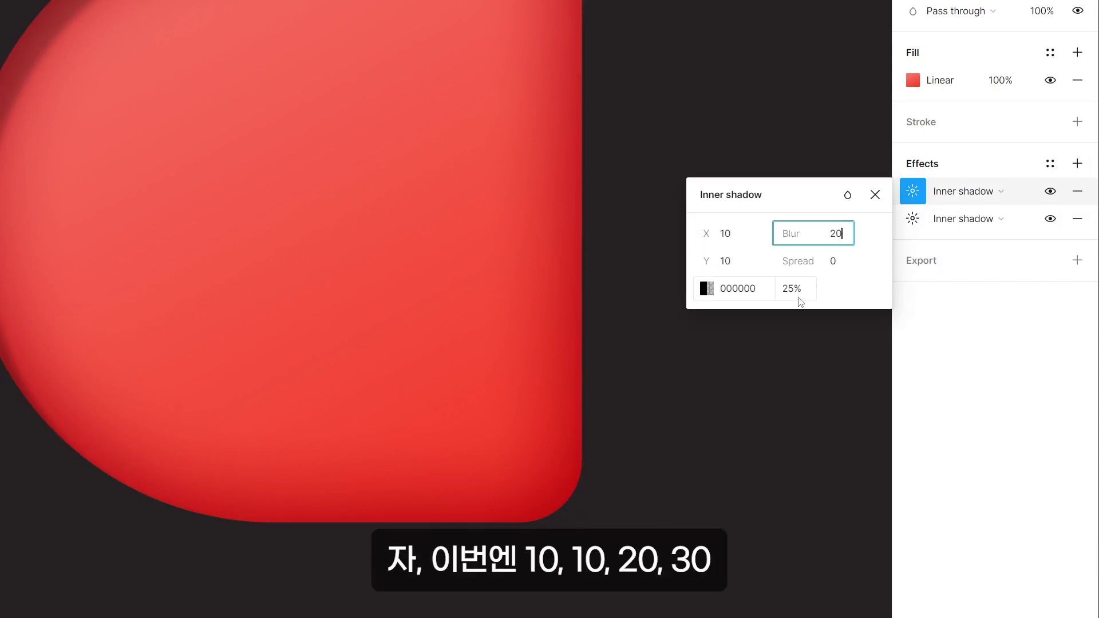
Step: Set the second inner shadow's opacity to 30% and its color to FFFFFF
left_click(798, 296)
type("30")
left_click(756, 290)
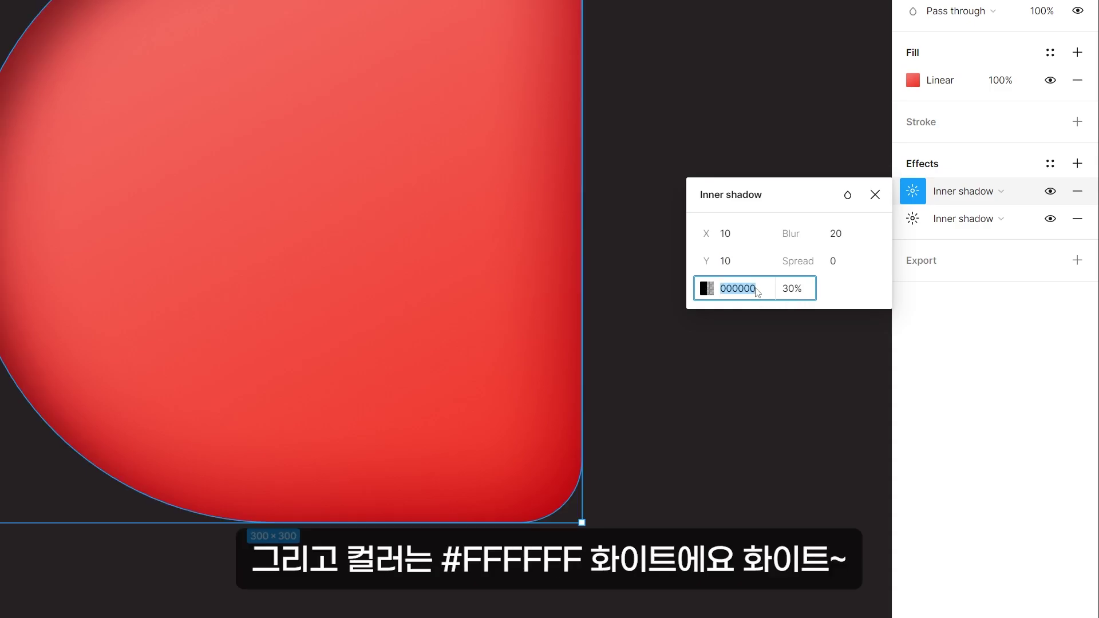
type("ffffff")
key("Return")
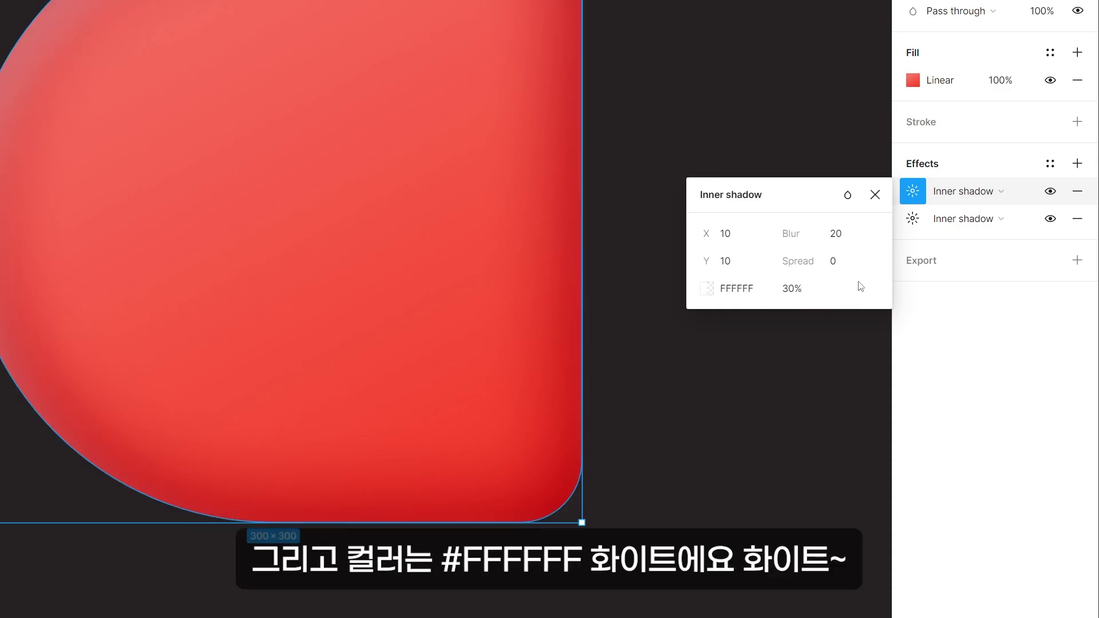
Step: Add a third inner shadow to the shape with X 10, Y -10 and blur 20
left_click(1078, 164)
left_click(981, 203)
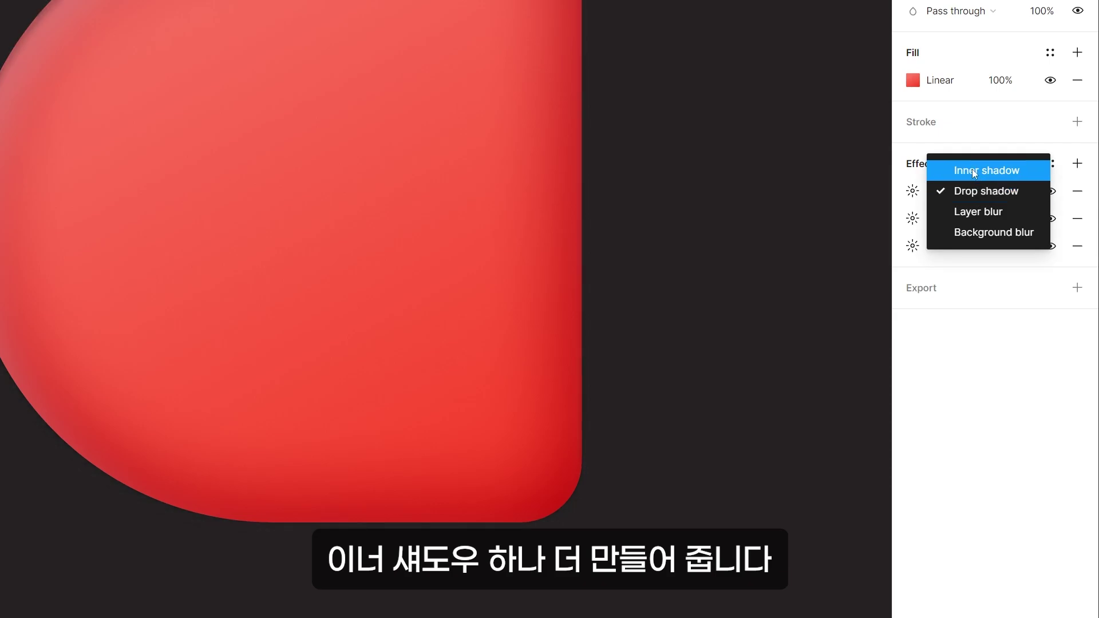
left_click(972, 170)
left_click(917, 194)
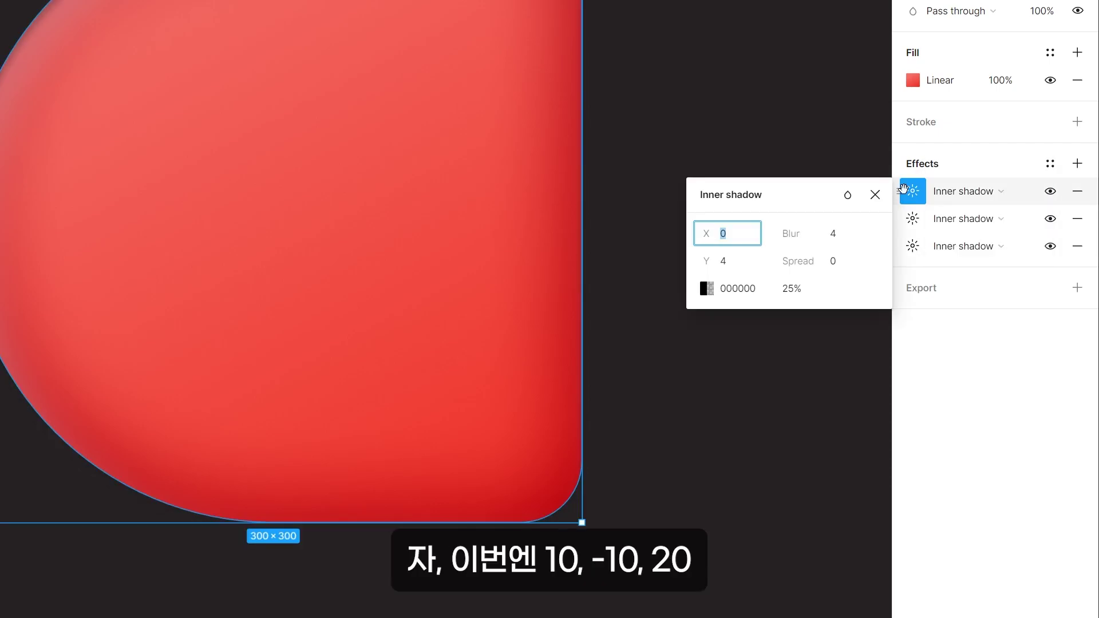
left_click(738, 261)
key("Return")
left_click(833, 235)
type("20")
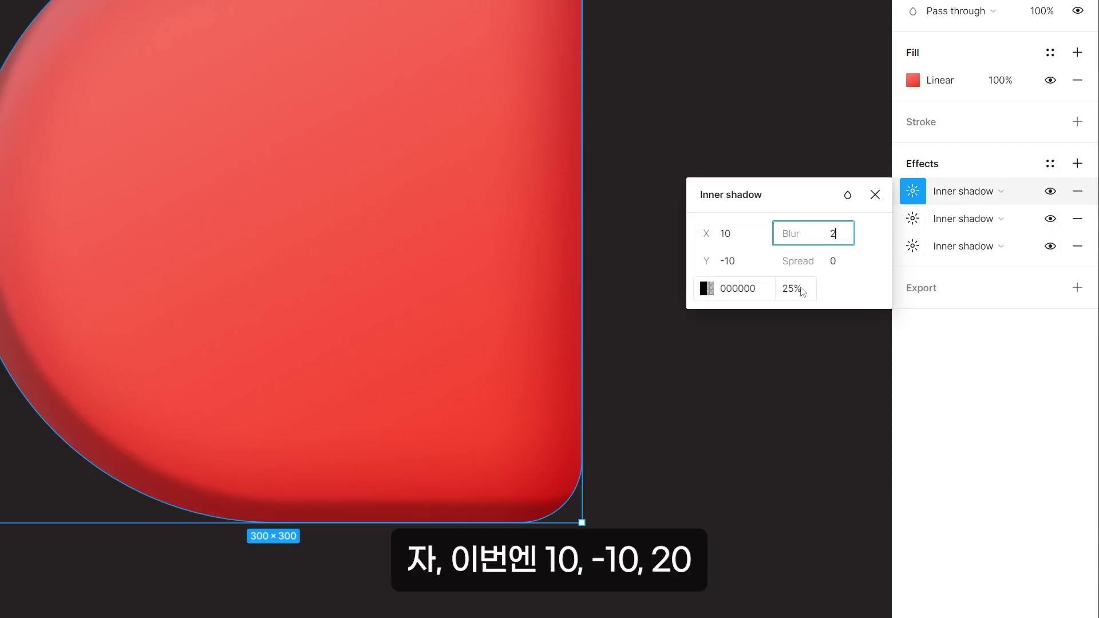
key("Return")
Step: Set the third inner shadow's color to FFFFFF and its opacity to 30%
left_click(740, 289)
type("ff")
left_click(796, 290)
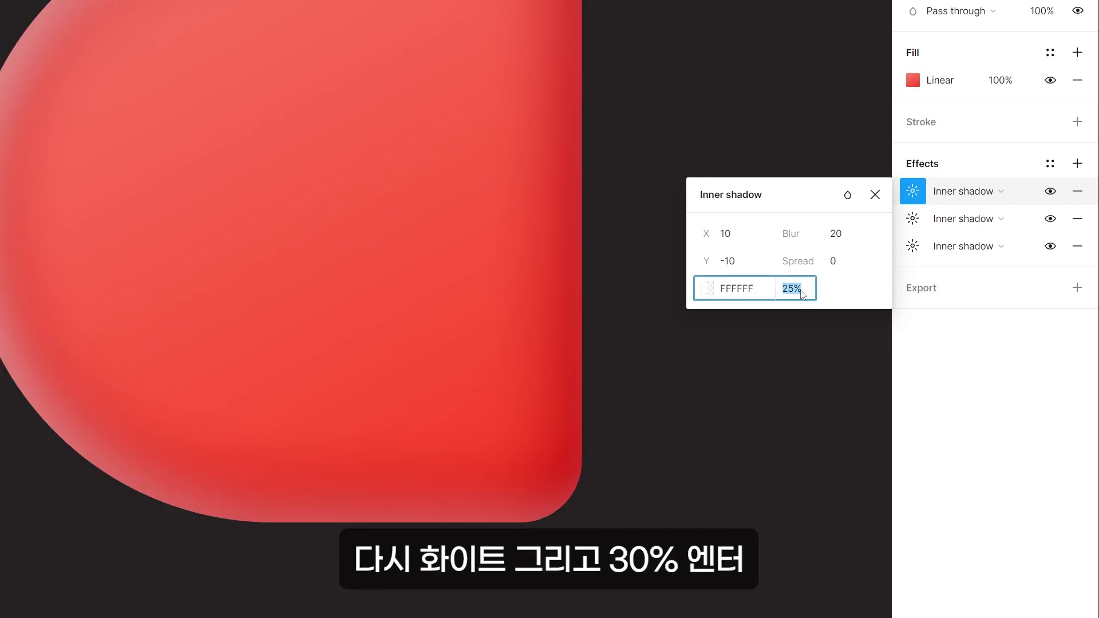
type("30")
key("Return")
Step: Add a fourth inner shadow to the shape with X 10, Y -10 and blur 20
left_click(1078, 165)
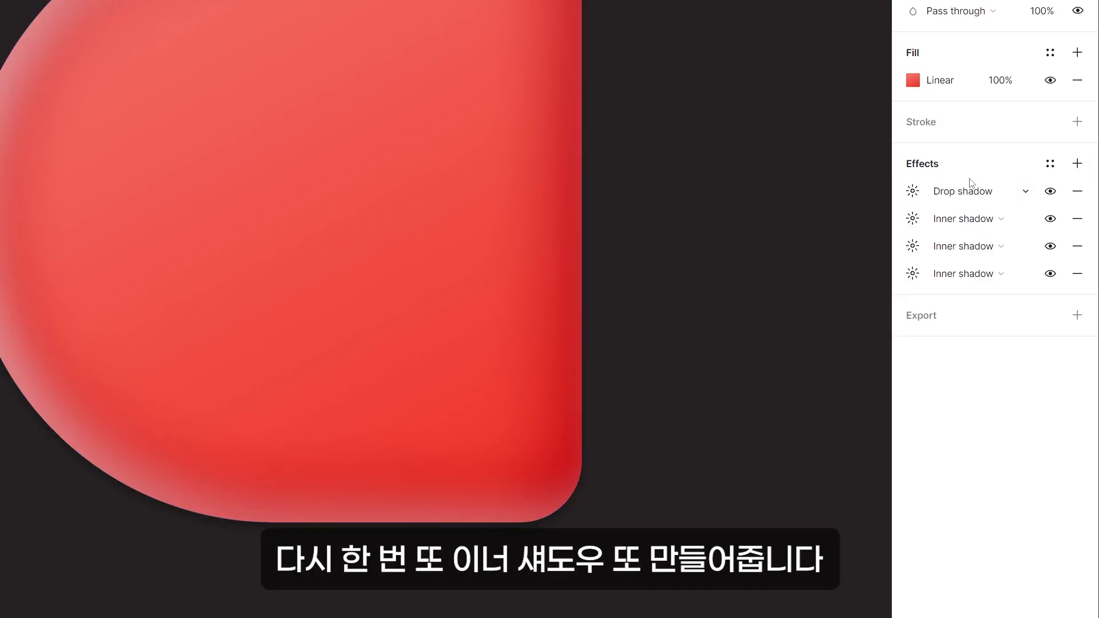
left_click(967, 189)
left_click(968, 174)
left_click(913, 191)
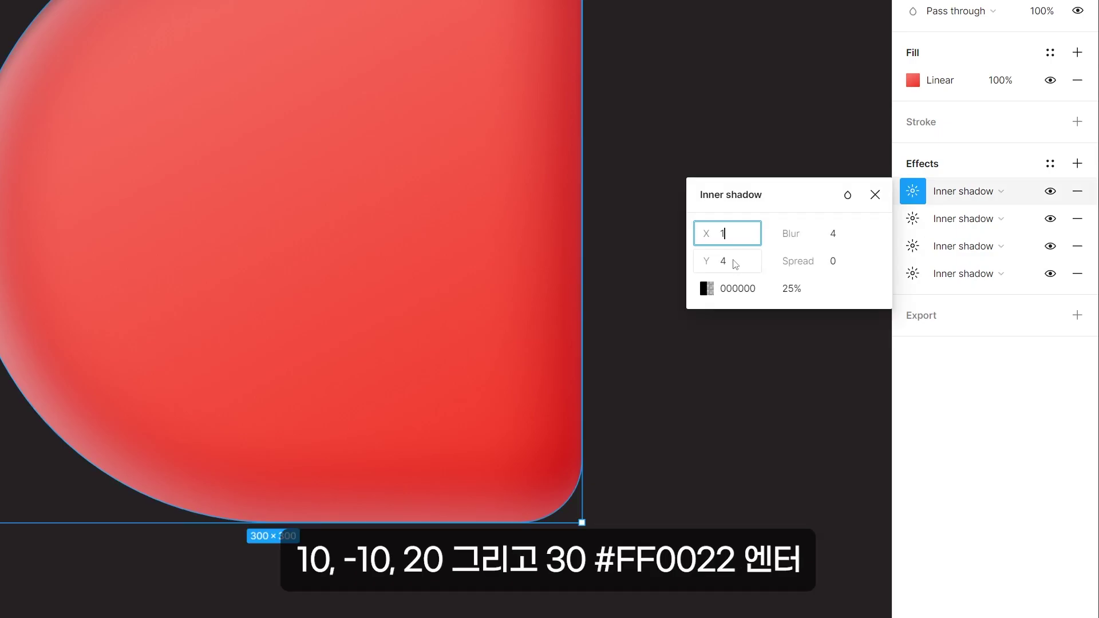
type("10")
left_click(739, 265)
type("-10")
key("Return")
left_click(802, 236)
type("20")
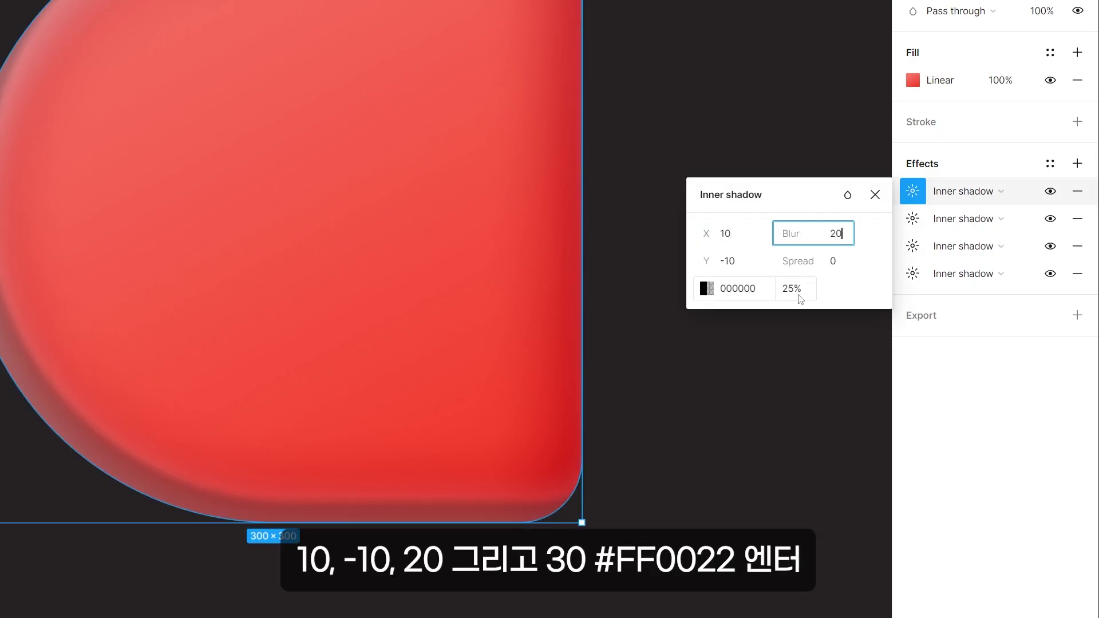
Step: Set the fourth inner shadow's opacity to 30% and its color to FF002E
left_click(798, 293)
type("30")
key("Return")
left_click(753, 289)
type("ff")
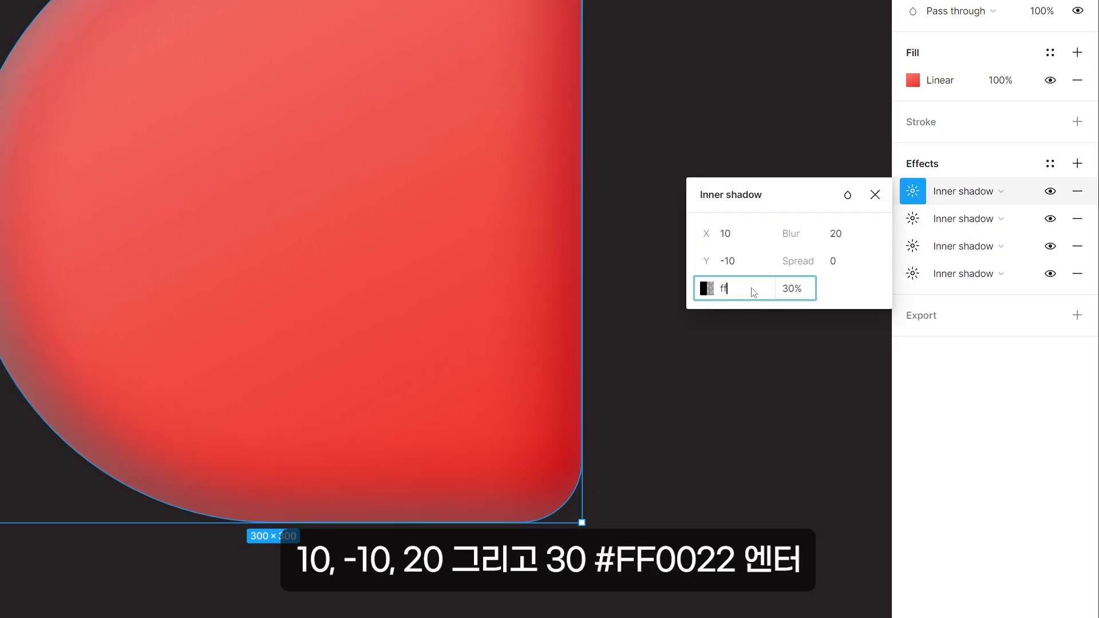
type("0022")
key("Return")
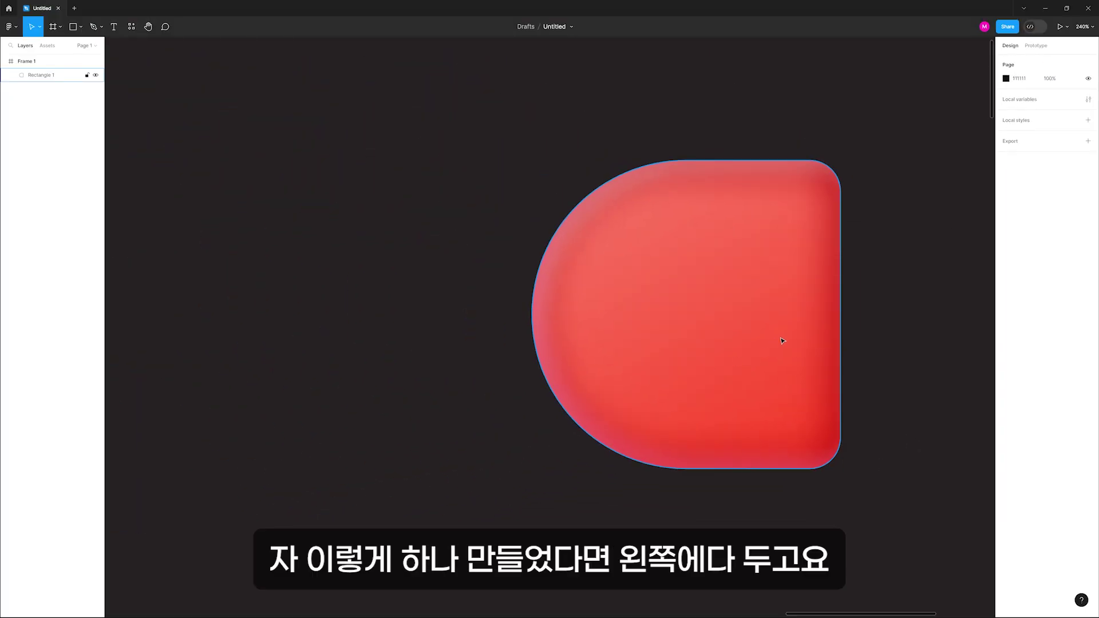
Step: Move the red shape to the left and place a level duplicate to its right
left_click_drag(781, 340, 285, 358)
left_click_drag(222, 314, 770, 342, "alt+shift")
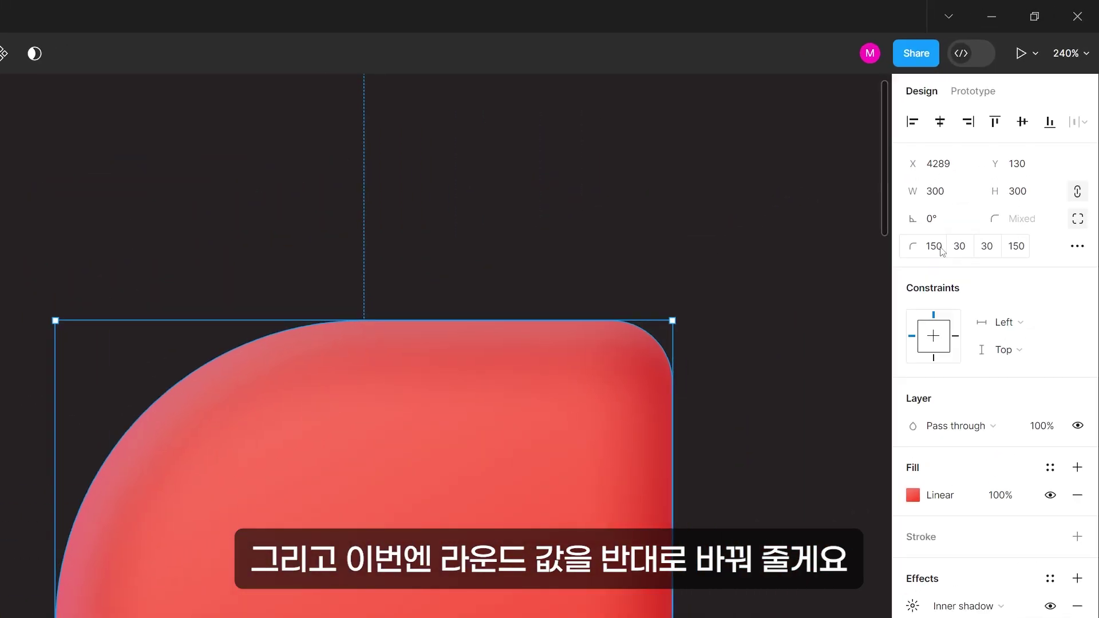
Step: Set the duplicate's individual corner radii to 30, 150, 150 and 30 so its rounded side faces right
left_click(1020, 125)
type("30")
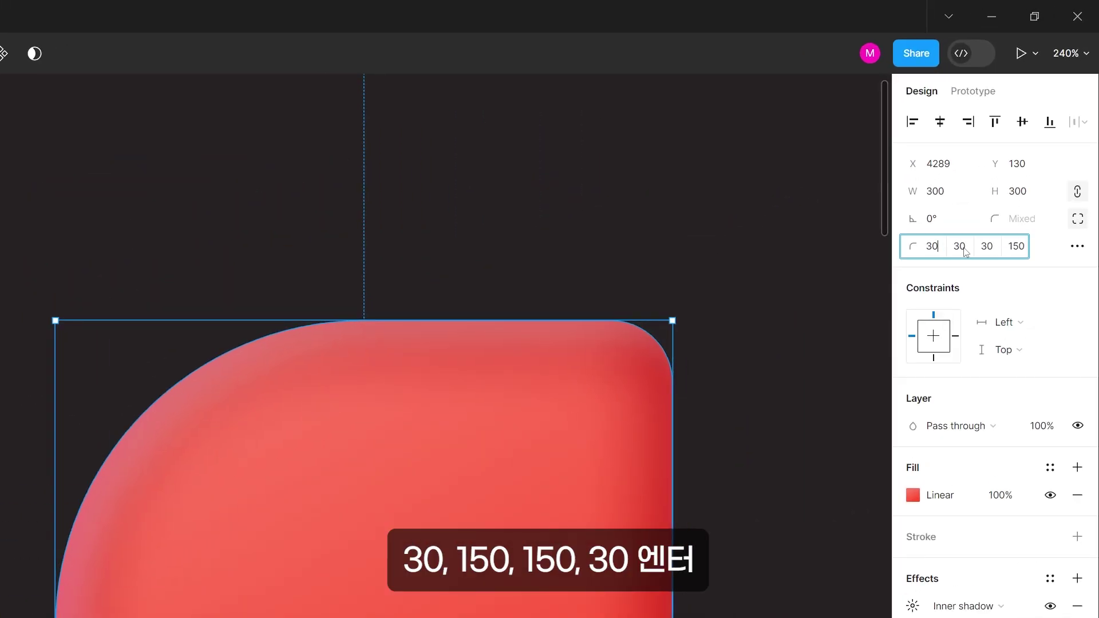
key("Tab")
type("150")
key("Tab")
type("150")
key("Tab")
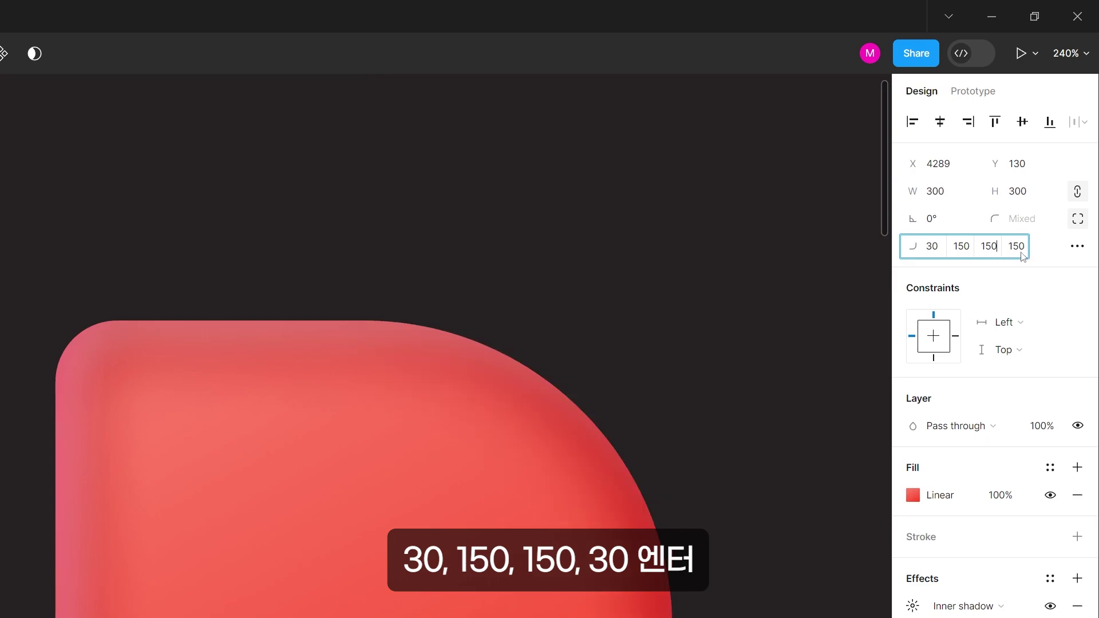
type("30")
key("Return")
Step: Recolor the duplicate's linear gradient with FF7B79 at the start and FF6563 at the end
left_click(913, 61)
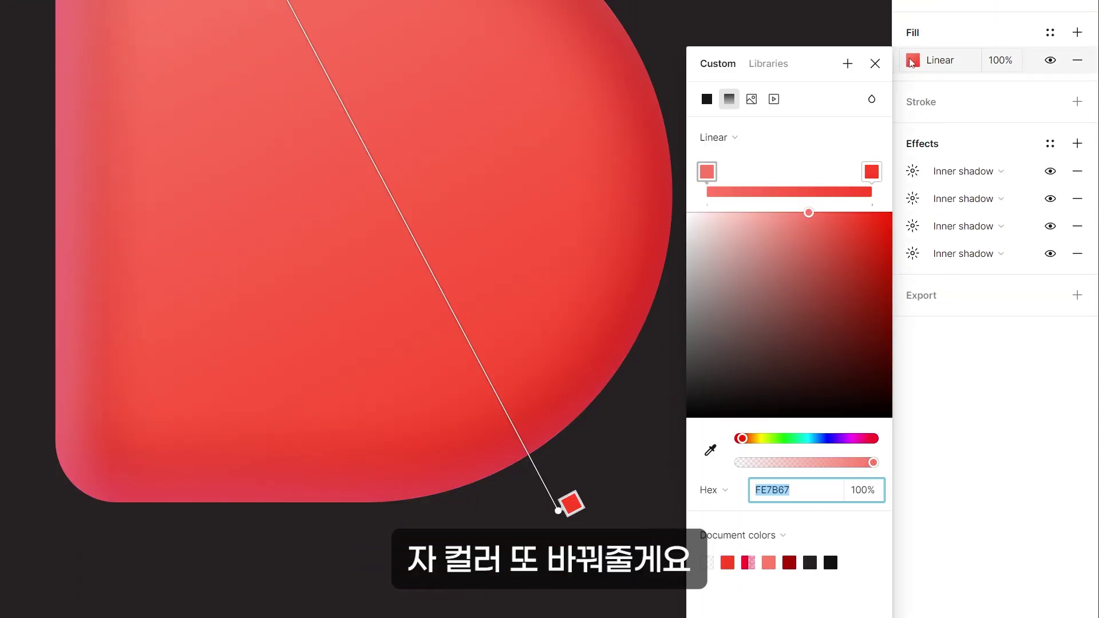
left_click(786, 492)
type("ff7")
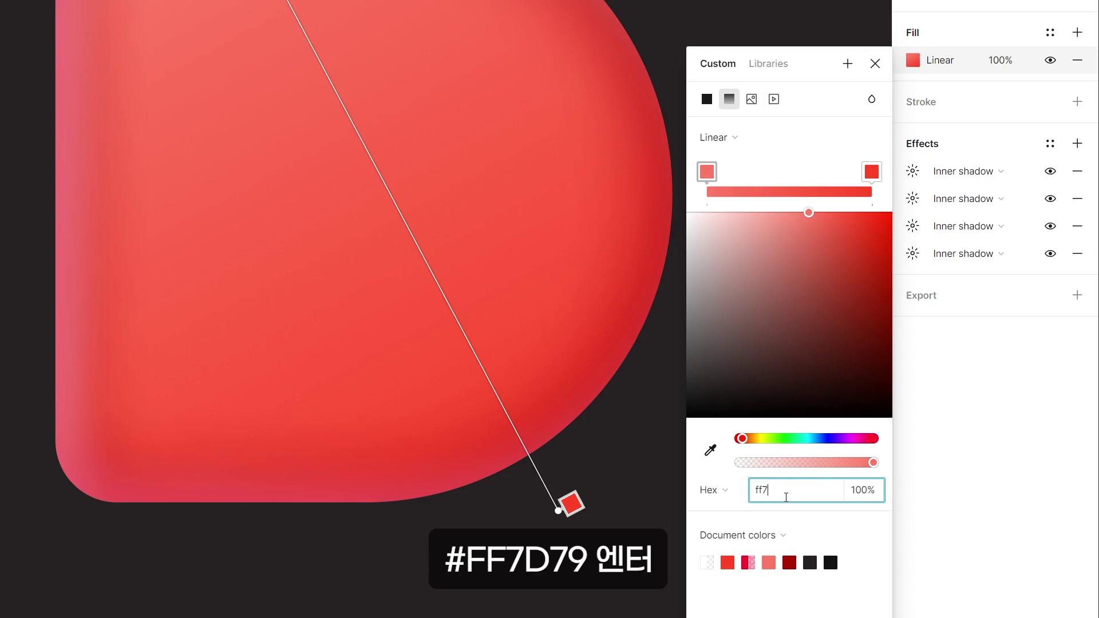
type("b79")
key("Return")
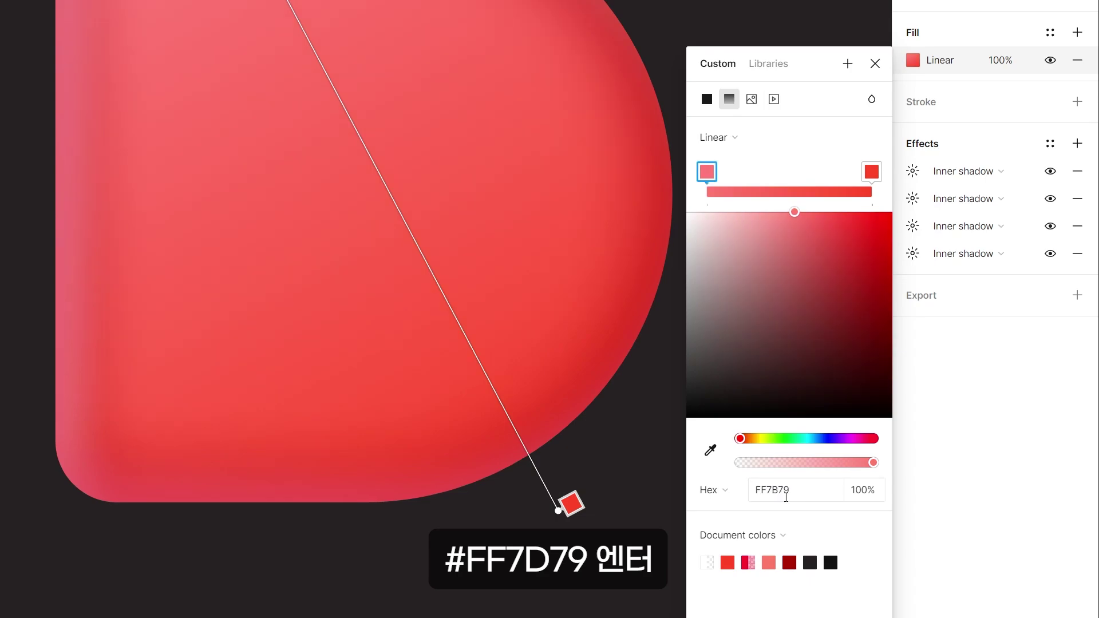
left_click(571, 505)
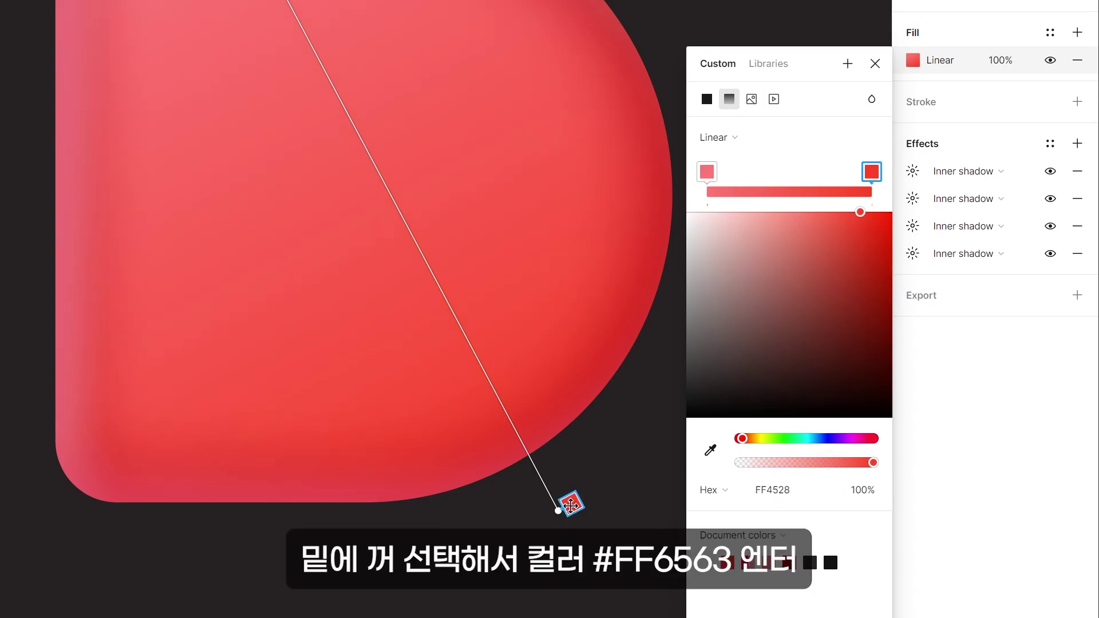
left_click(802, 490)
type("ff6563")
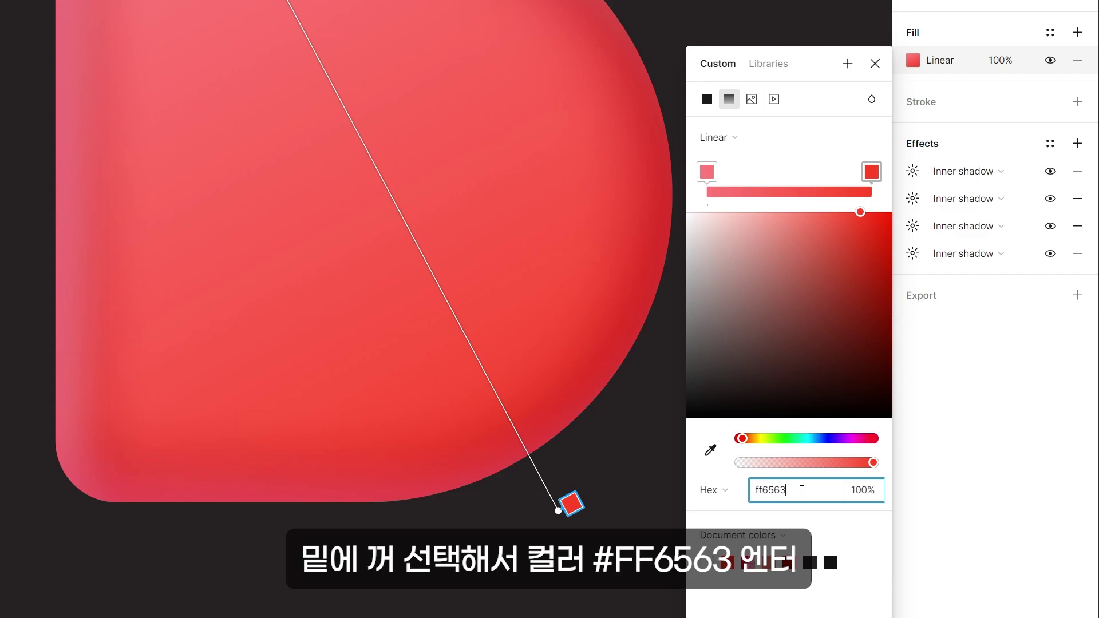
key("Return")
key("Escape")
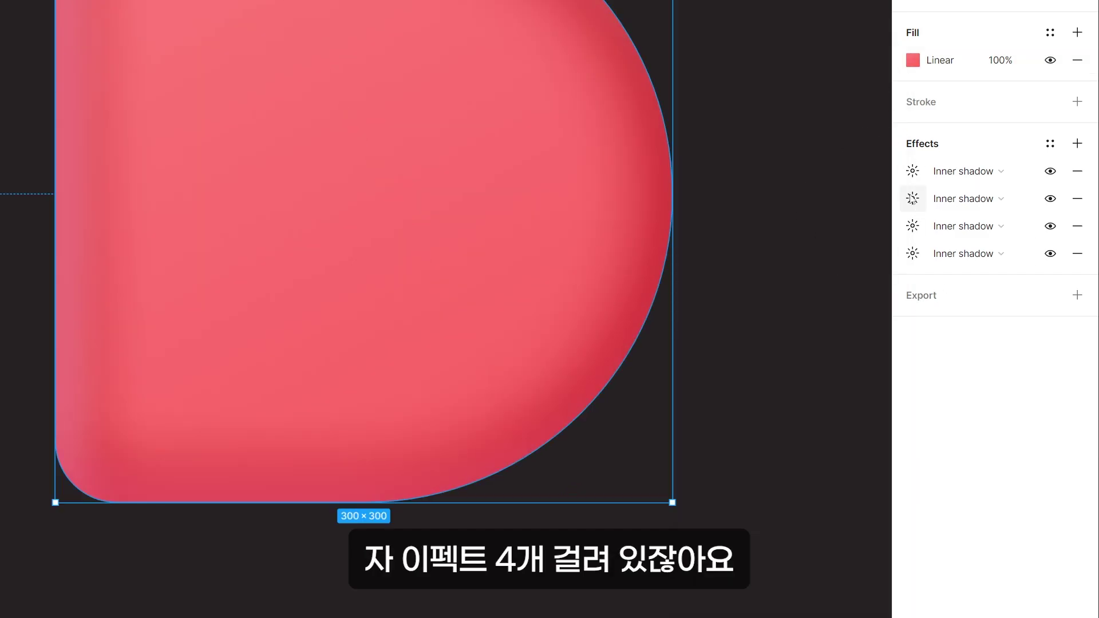
Step: Set the duplicate's lowest listed inner shadow to X 0, Y 0 and color EB0000
left_click(912, 254)
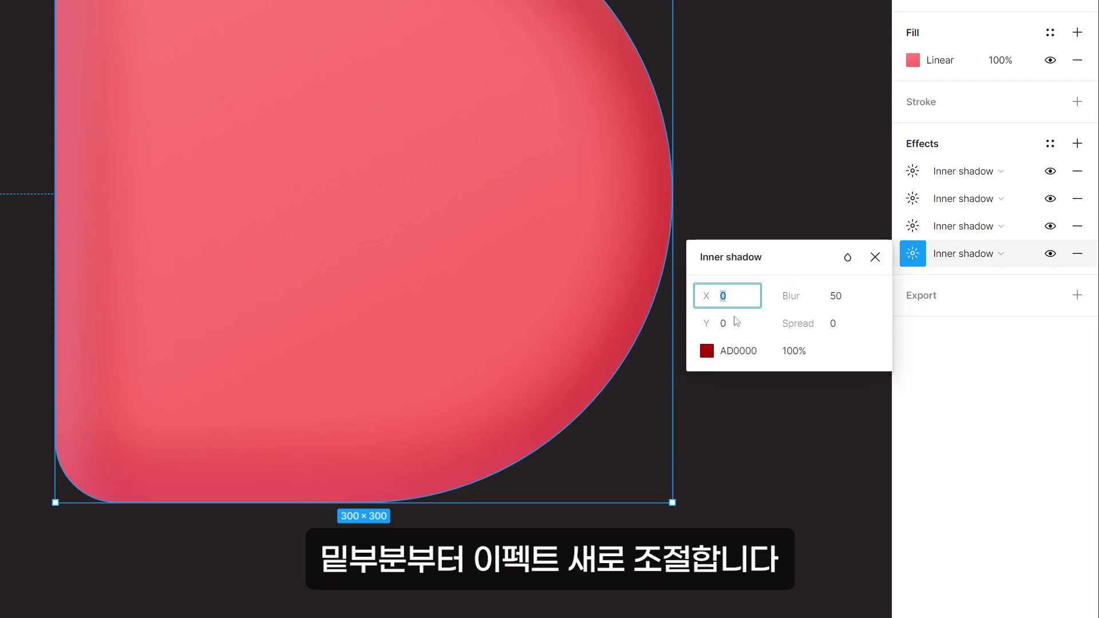
left_click(736, 329)
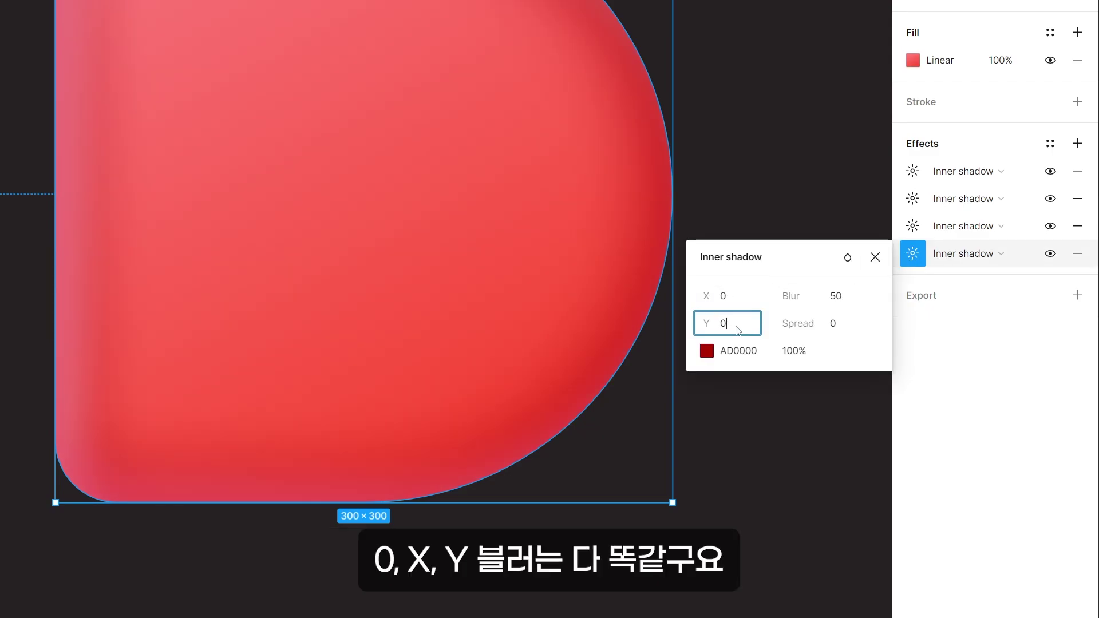
left_click(733, 300)
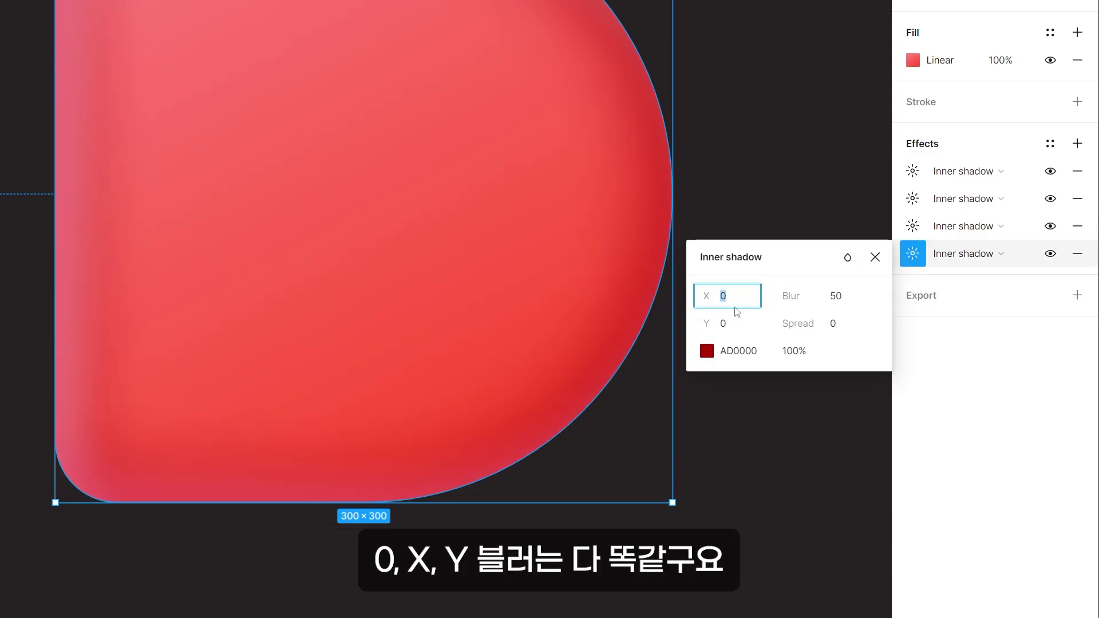
left_click(734, 327)
left_click(847, 300)
left_click(797, 353)
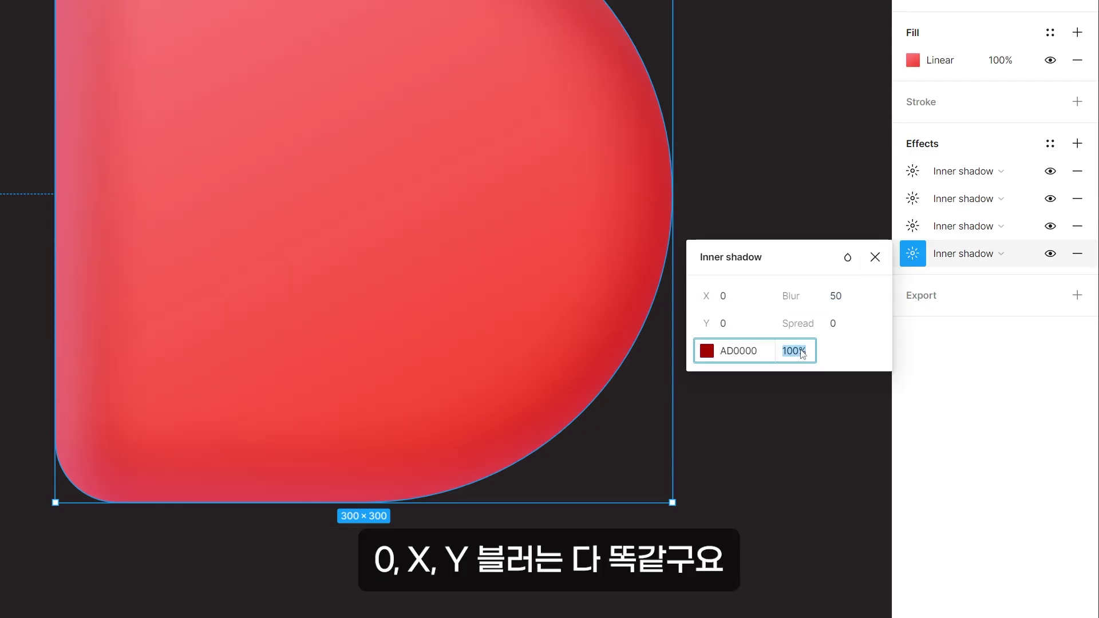
left_click(760, 358)
type("eb")
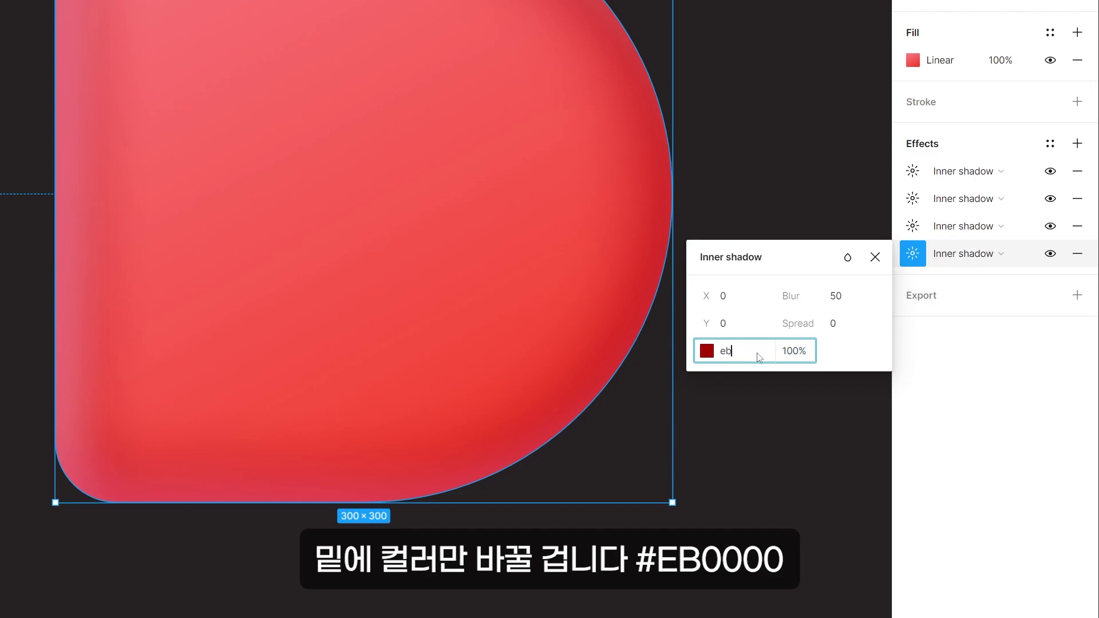
type("0000")
key("Return")
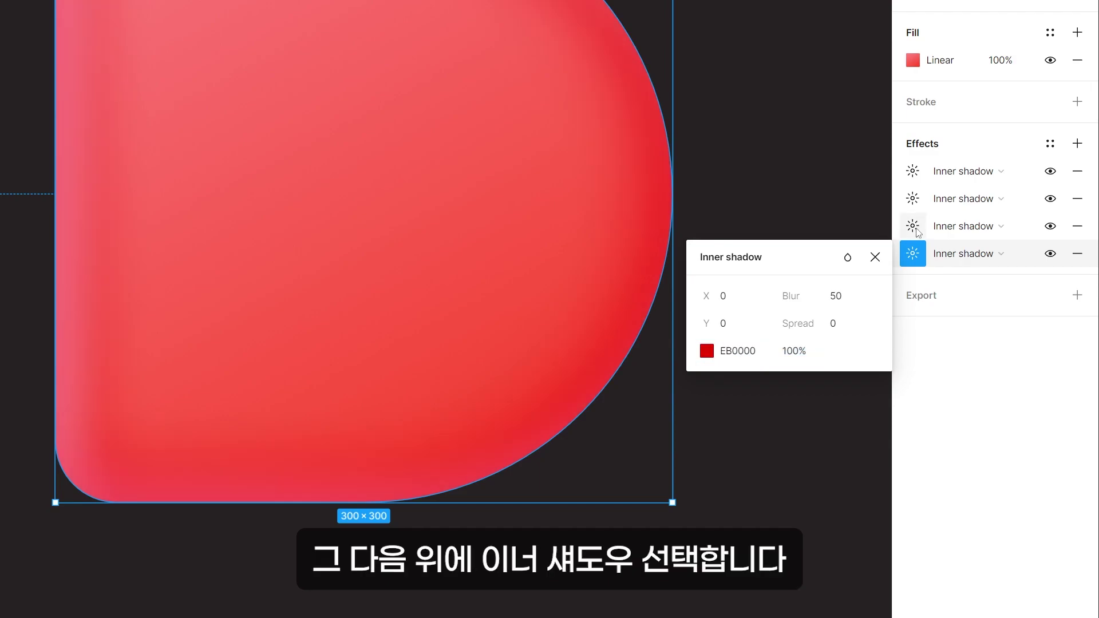
Step: Set the duplicate's third listed inner shadow to X -10, Y 10, blur 20 and 30% opacity
left_click(917, 231)
type("-10")
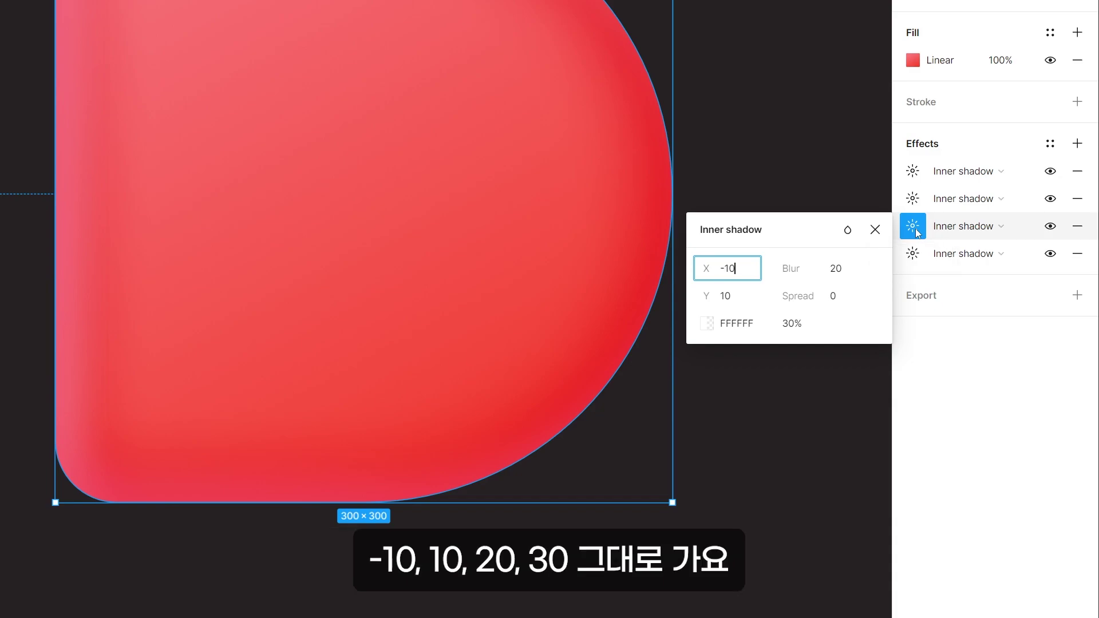
left_click(722, 298)
type("10")
left_click(839, 277)
type("20")
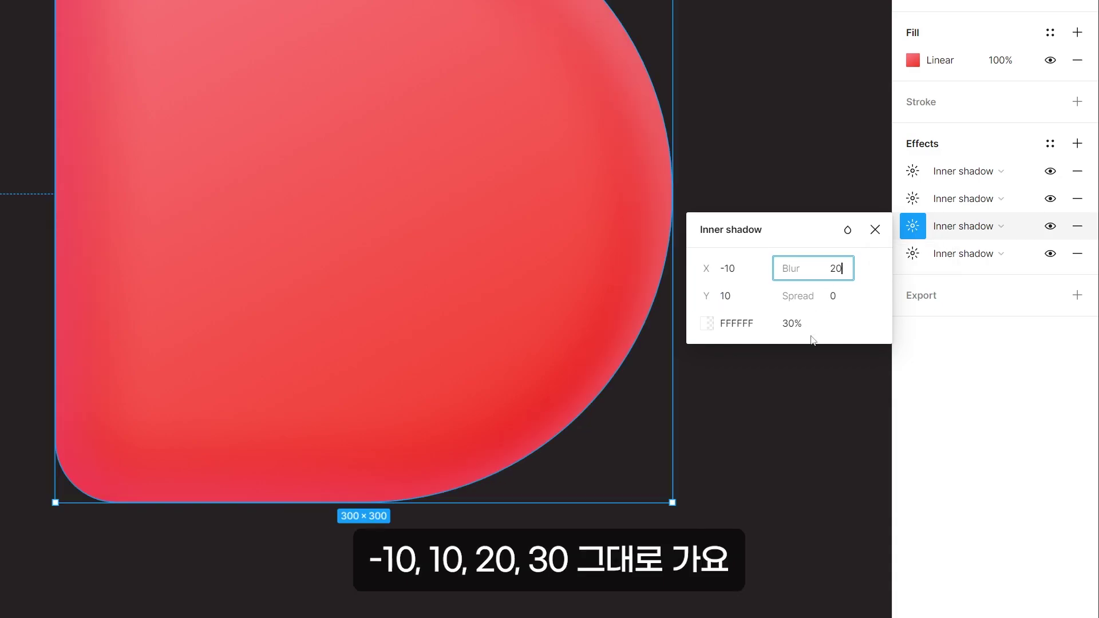
left_click(803, 325)
type("30")
key("Return")
Step: Set the duplicate's second listed inner shadow to X -10, Y -10, blur 20 and 30% opacity
left_click(913, 198)
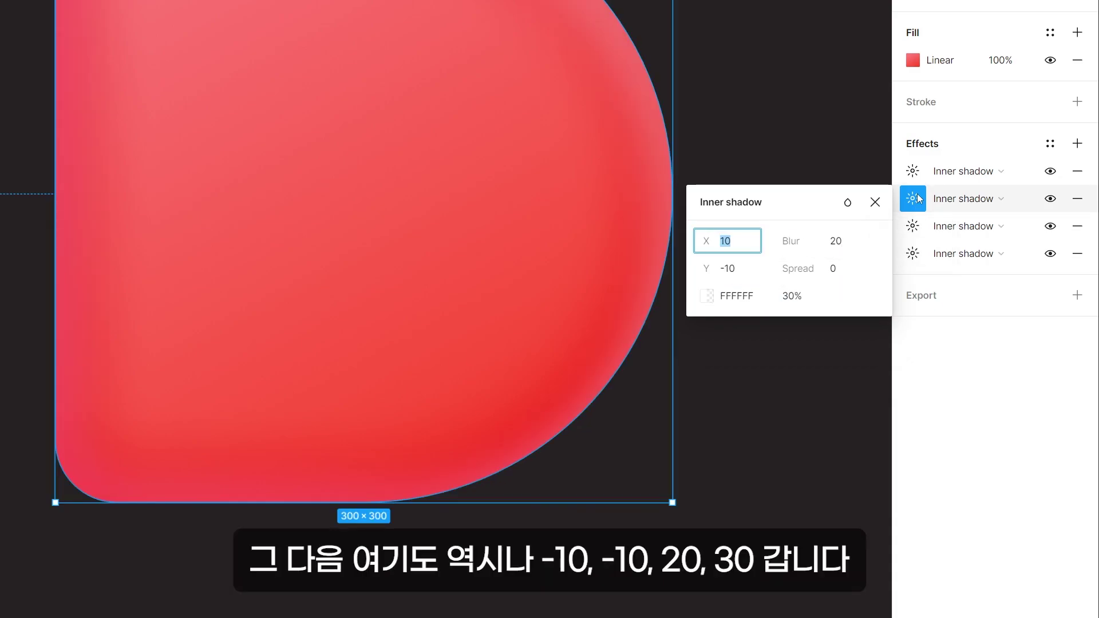
type("-10")
left_click(729, 270)
type("-10")
key("Return")
left_click(834, 242)
type("20")
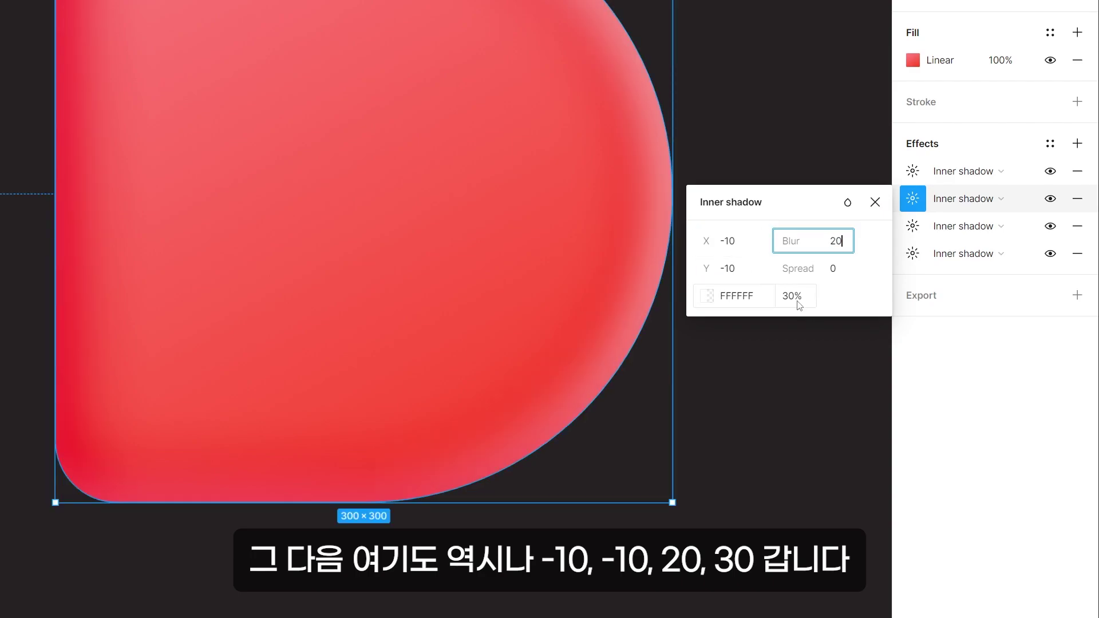
left_click(800, 304)
type("30")
key("Return")
Step: Set the duplicate's topmost listed inner shadow to X -10, blur 20, 30% opacity and color FF3A81
left_click(918, 174)
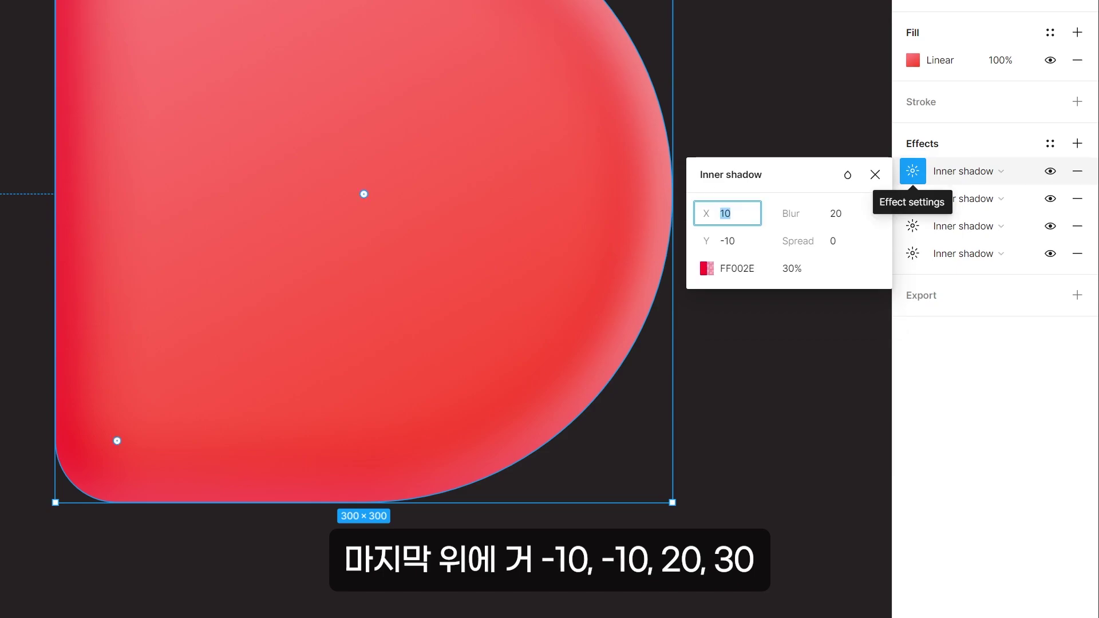
type("-10")
key("Return")
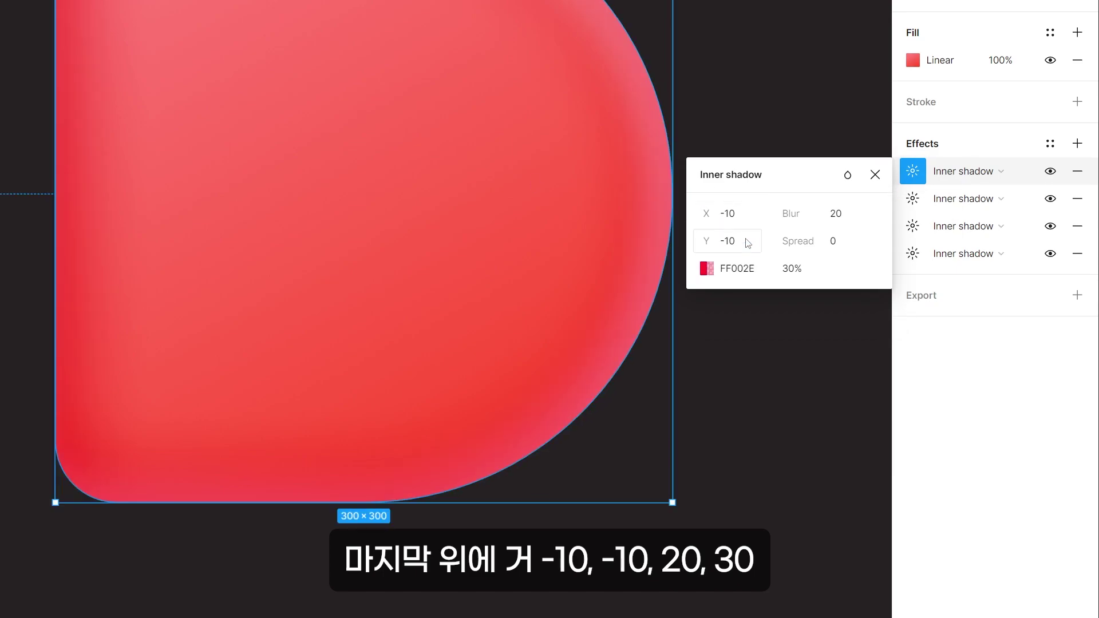
left_click(835, 216)
type("20")
left_click(789, 276)
type("30")
left_click(746, 273)
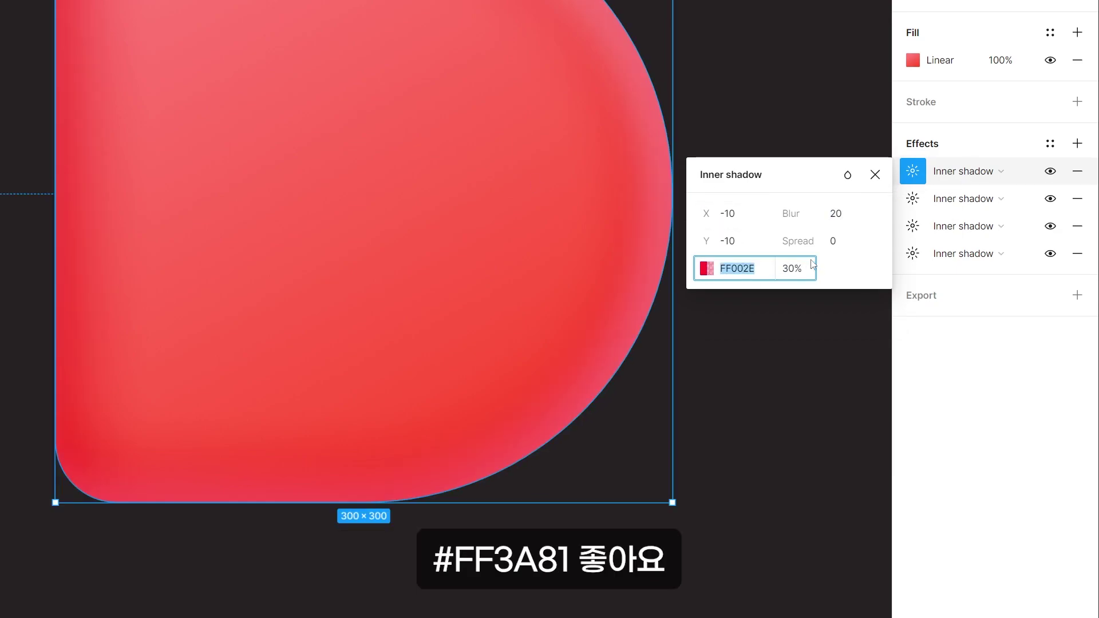
type("ff")
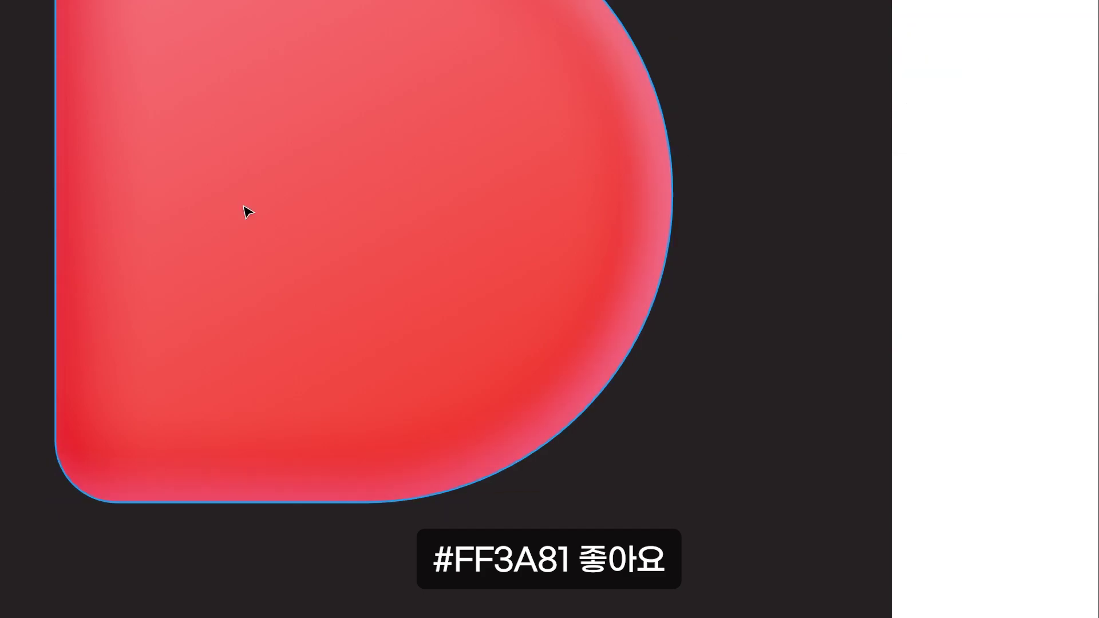
Step: Select both red shapes and move them together to the left to free space on the canvas
left_click_drag(249, 277, 499, 356)
left_click(258, 327, "shift")
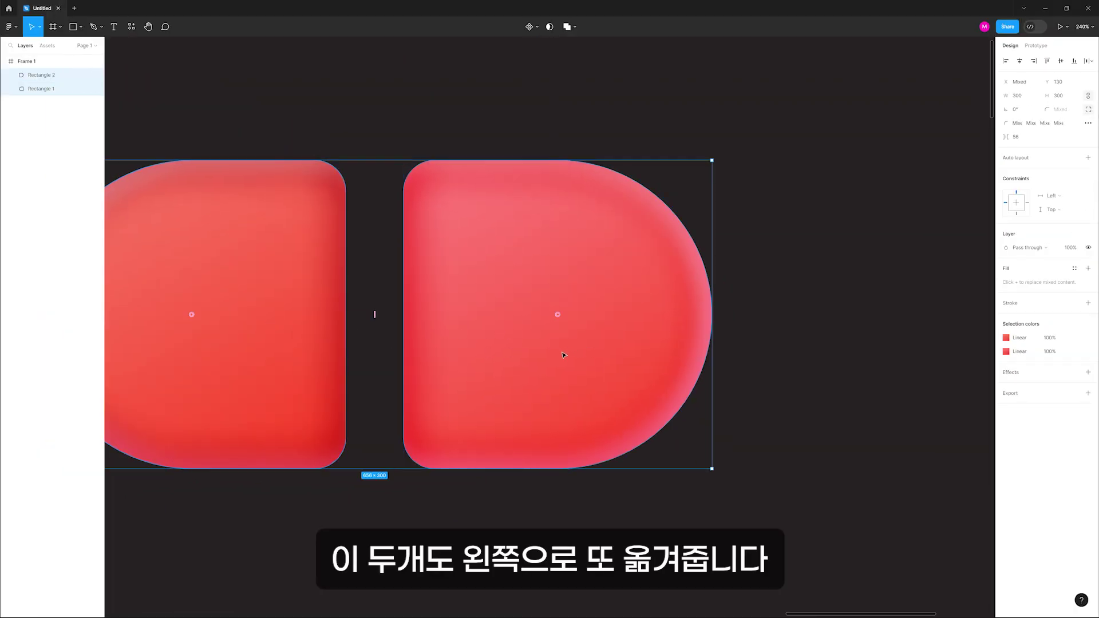
left_click_drag(640, 342, 291, 363)
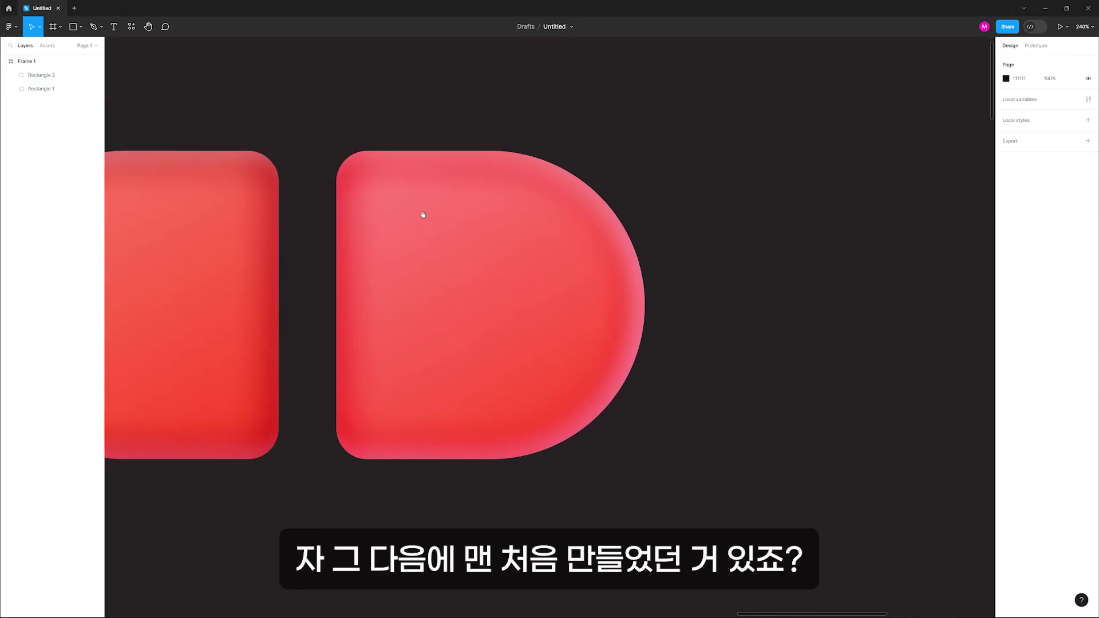
Step: Duplicate the first red shape, rounded on its left side, and place the copy level to the right of the second shape
left_click(255, 270)
left_click_drag(256, 269, 859, 279)
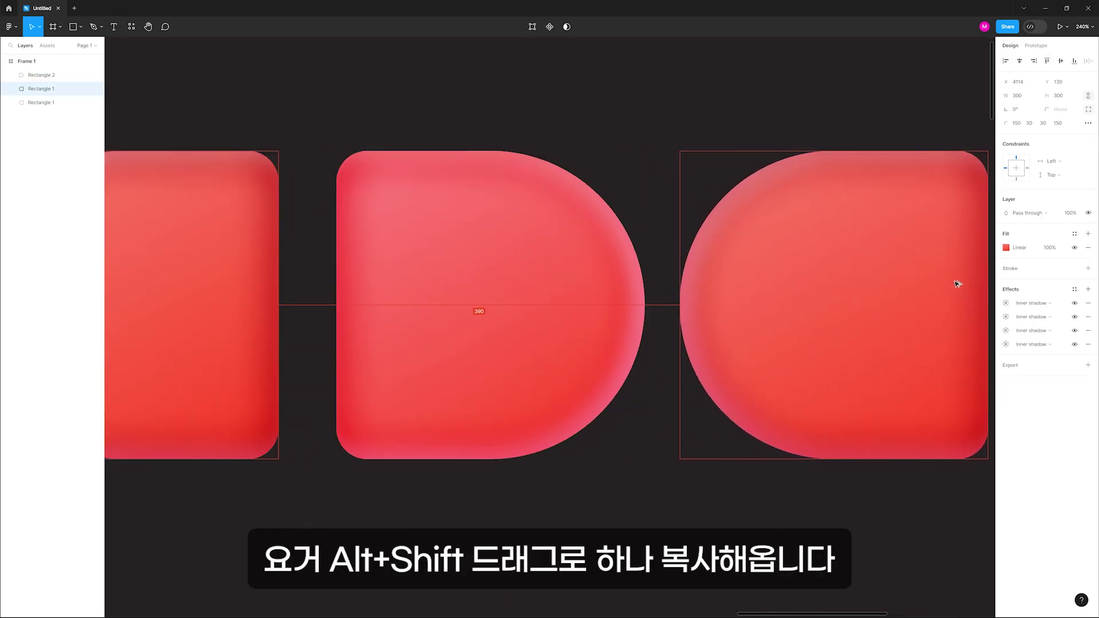
left_click_drag(441, 368, 774, 366)
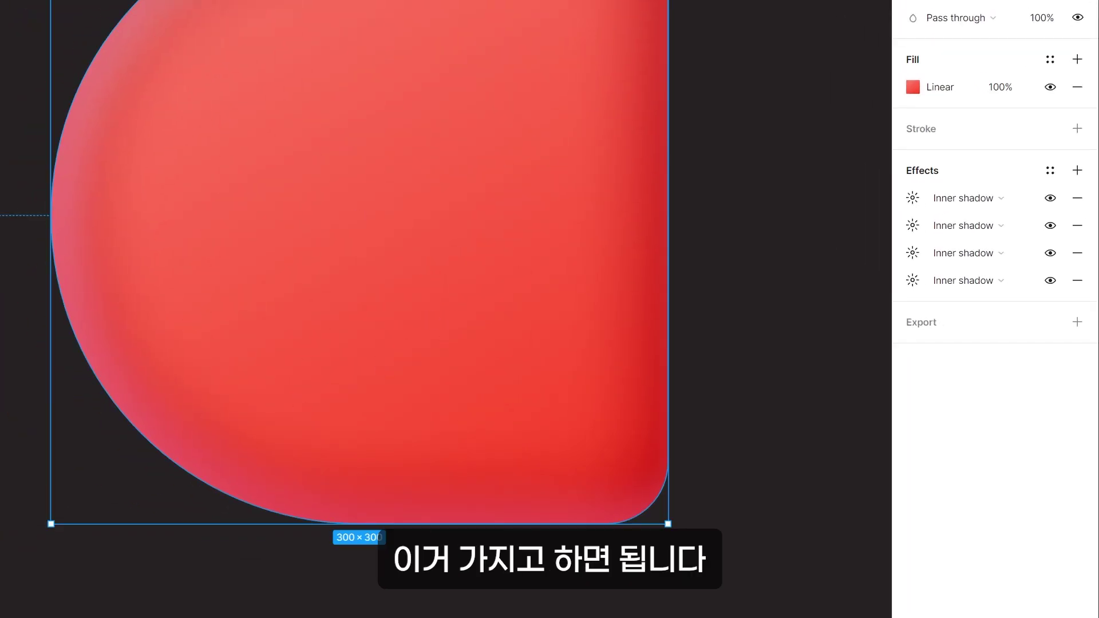
Step: Set the start color of the new copy's linear gradient to C363FF
left_click(914, 87)
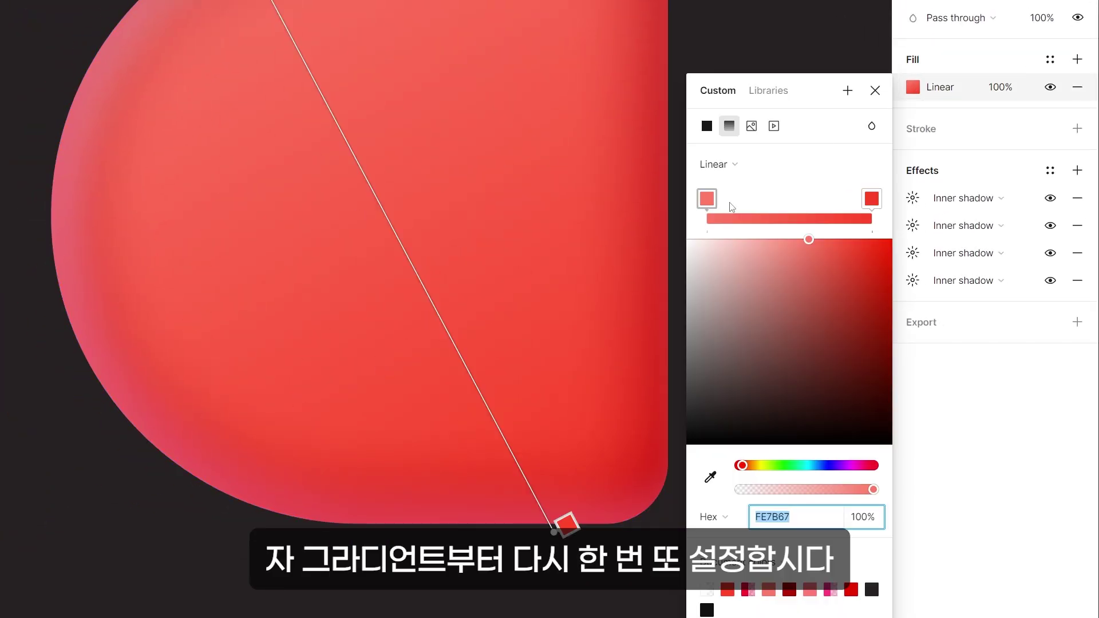
type("c3")
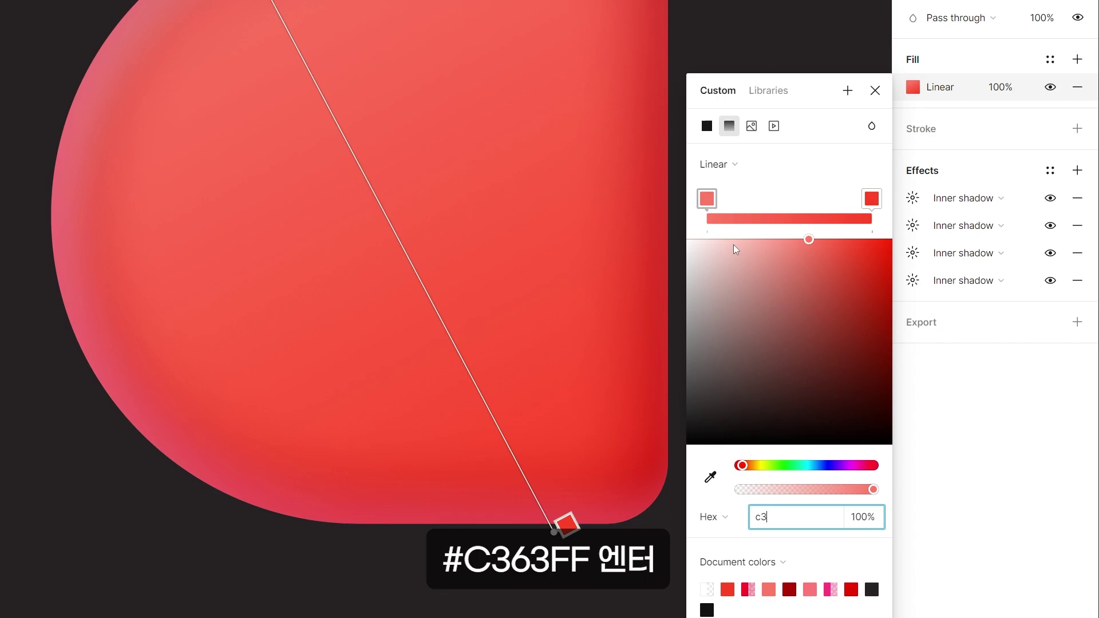
type("63ff")
key("Return")
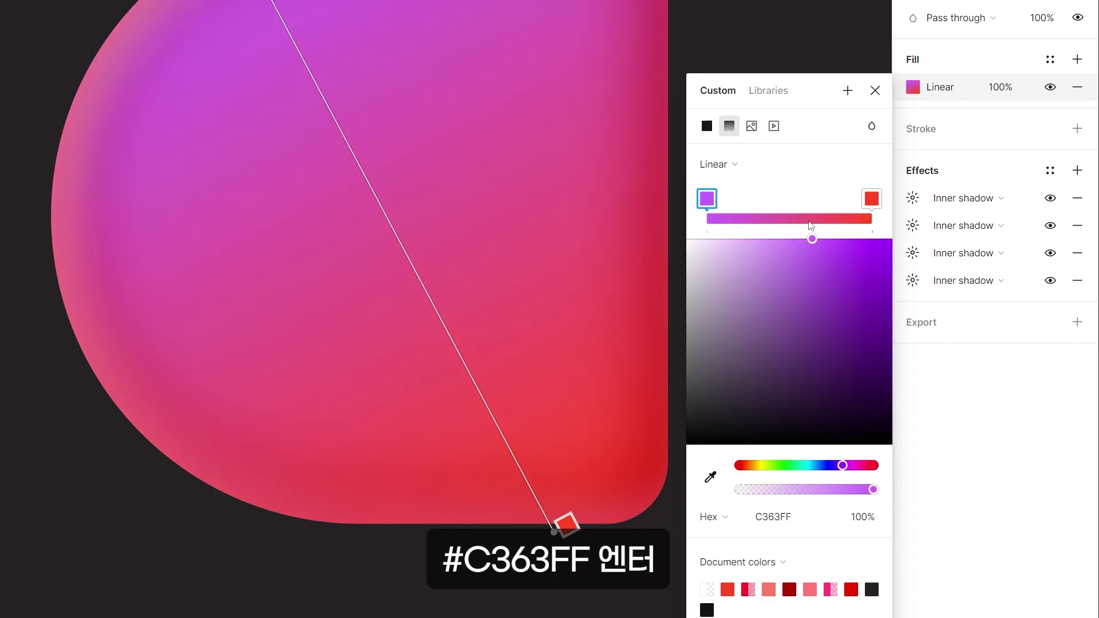
Step: Set the end color of the new copy's linear gradient to B846FF
left_click(872, 199)
left_click(788, 521)
left_click_drag(788, 523, 747, 518)
type("b846ff")
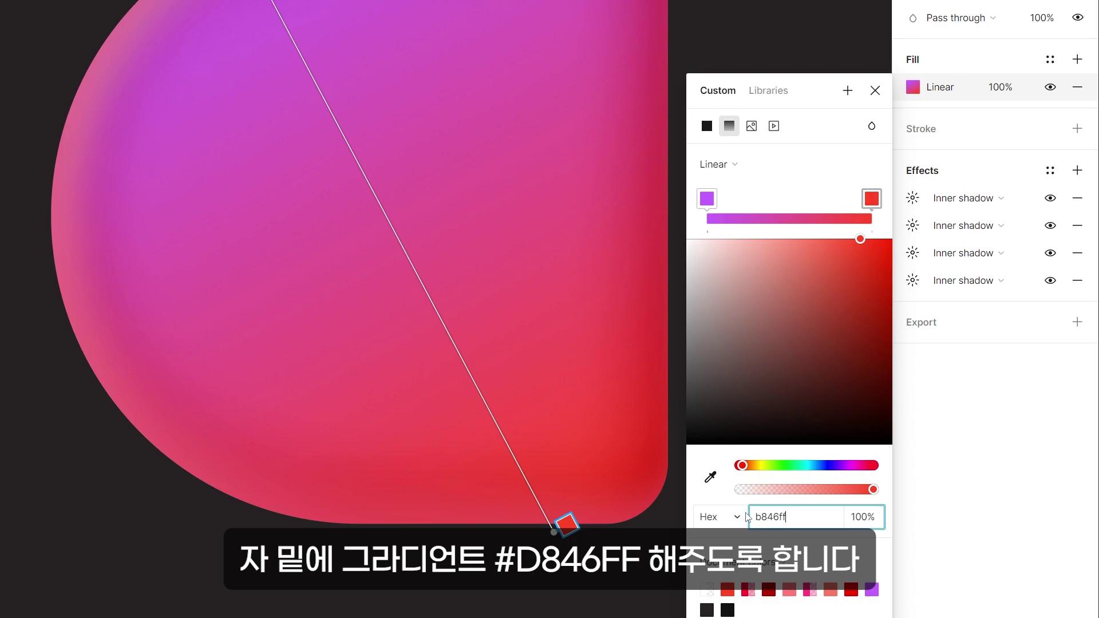
key("Return")
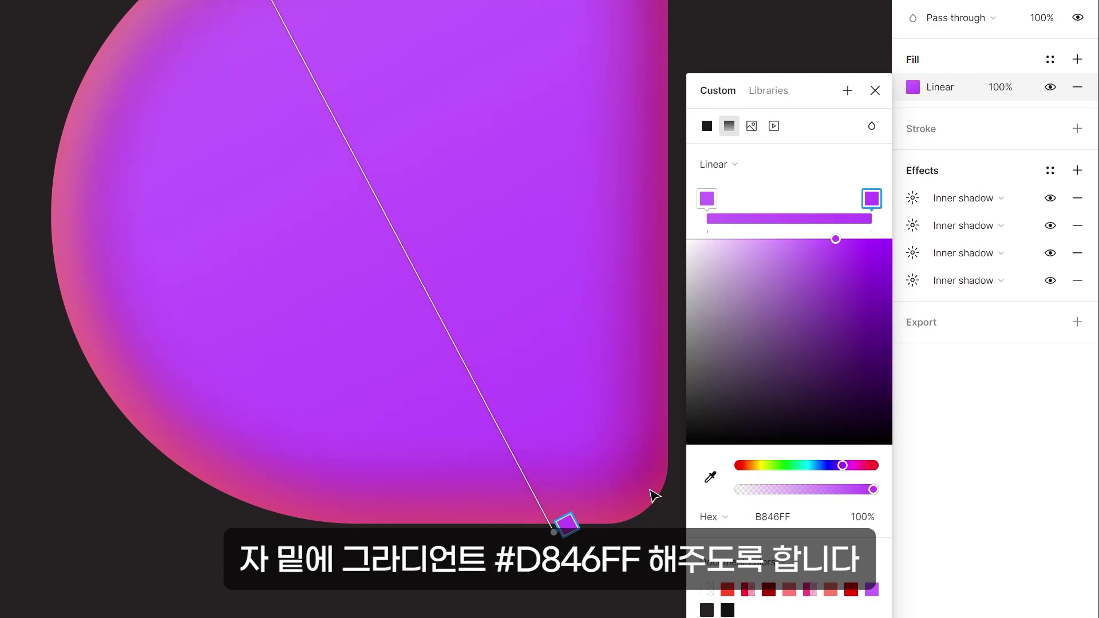
left_click(967, 388)
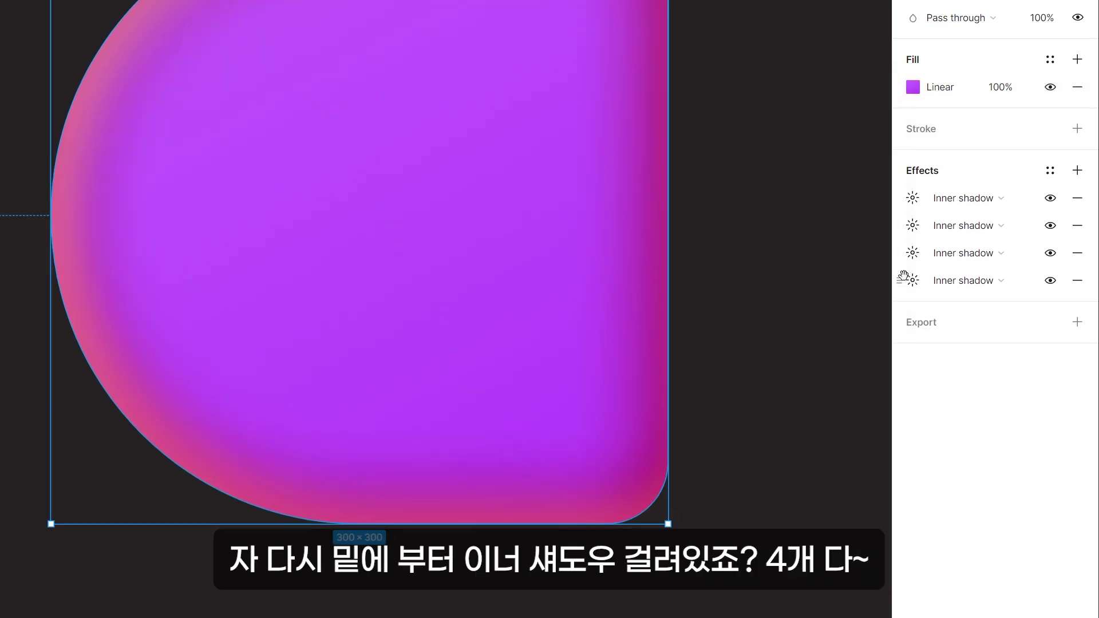
Step: Set the color of the purple shape's bottommost listed inner shadow to 6800A9, with X 0, Y 0 and blur 50
left_click(913, 280)
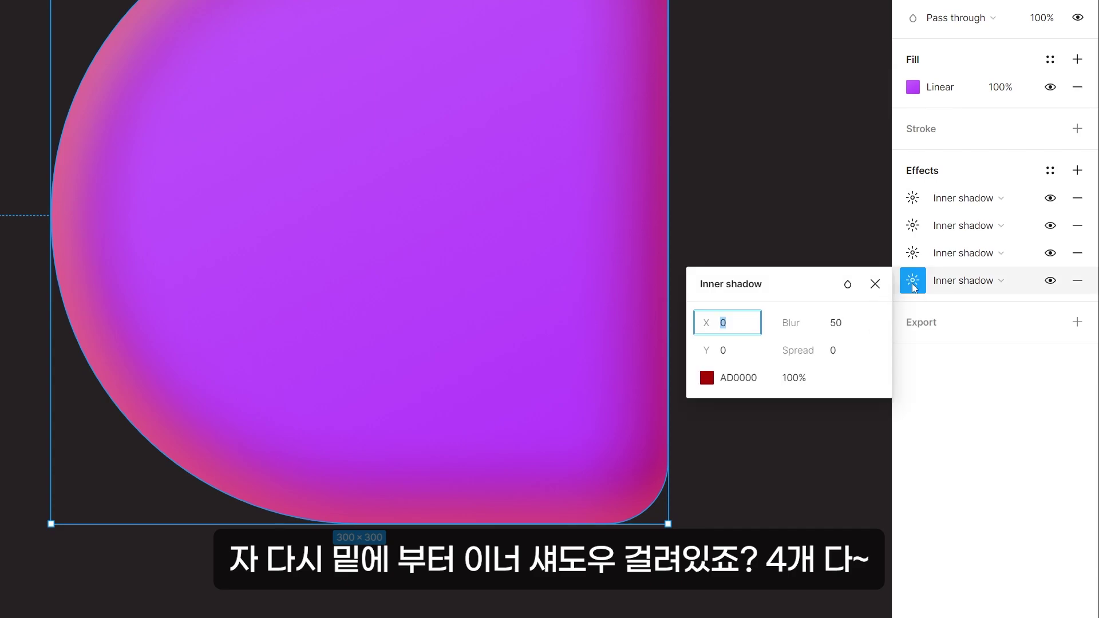
left_click(742, 379)
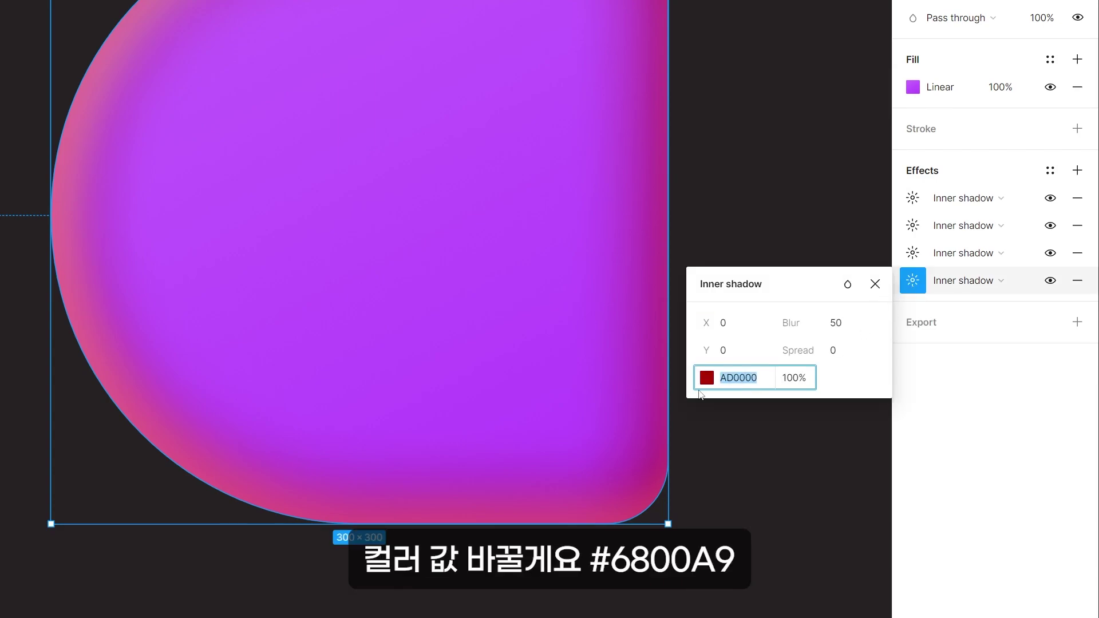
type("6800a9")
key("Return")
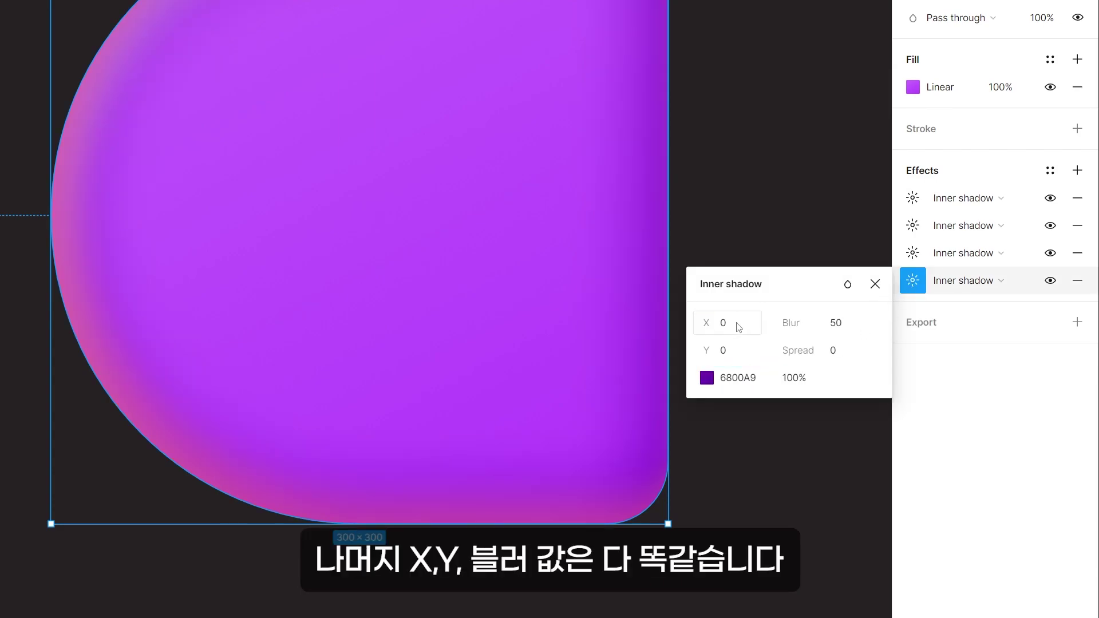
left_click(735, 324)
left_click(730, 352)
left_click(843, 330)
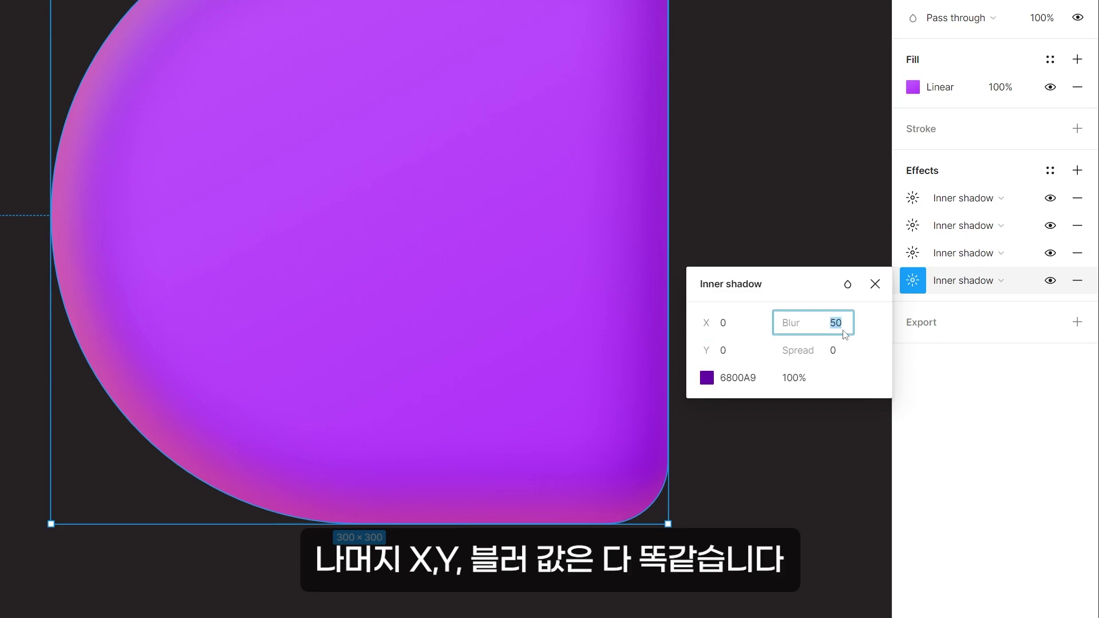
left_click(1061, 378)
Step: Set the purple shape's third listed inner shadow to X 10 and Y 0, with white at 30% opacity
left_click(915, 249)
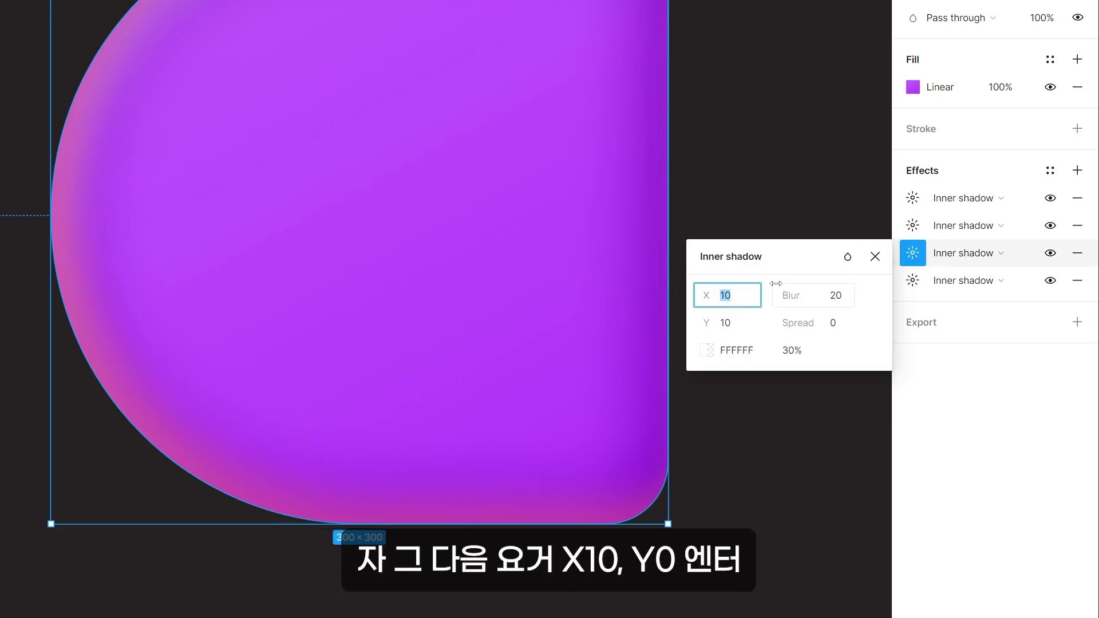
type("1")
type("0")
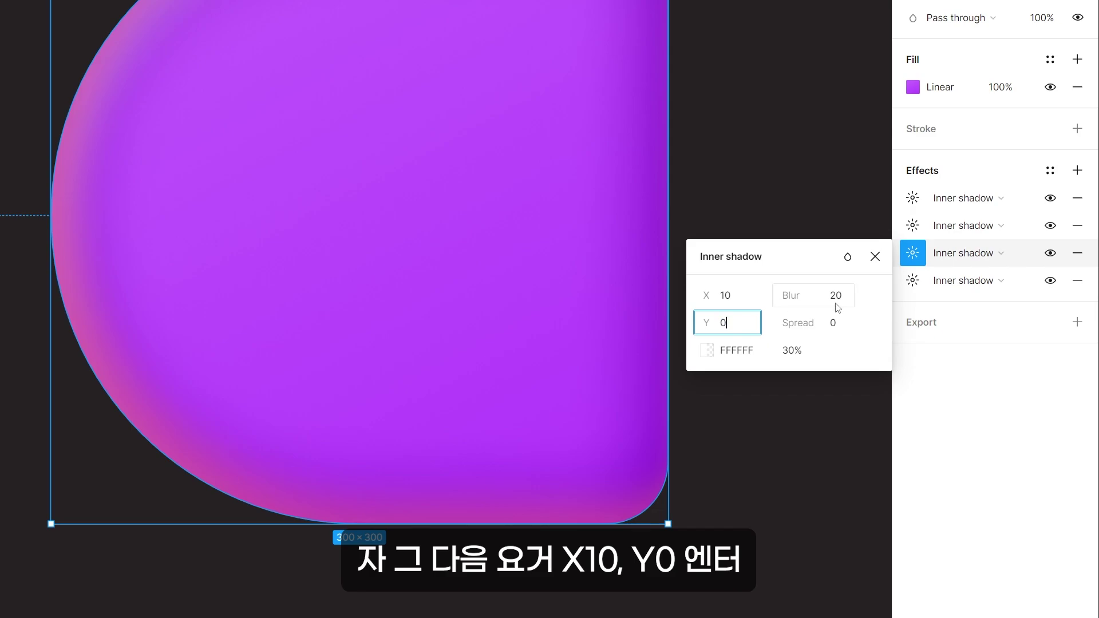
key("Return")
left_click(795, 352)
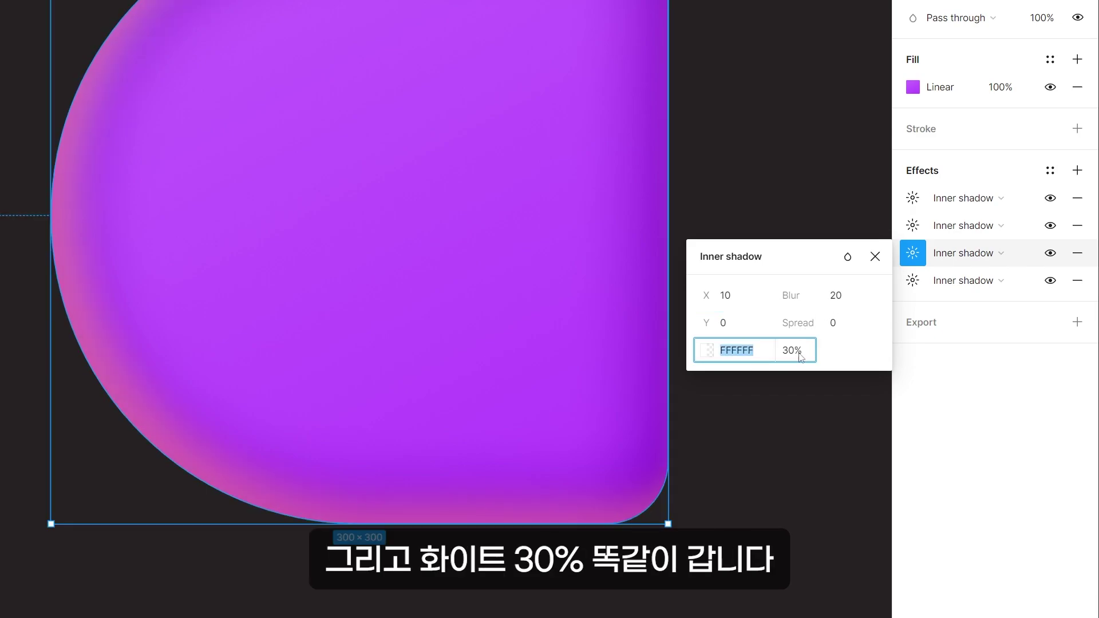
left_click(979, 441)
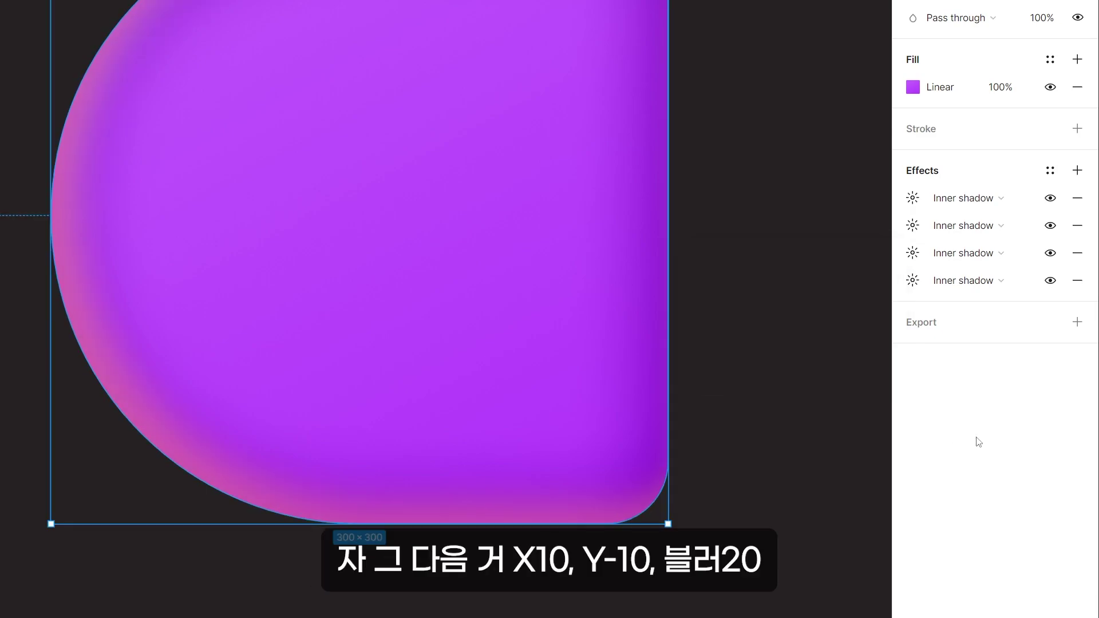
Step: Review the purple shape's second listed inner shadow, and set the color of its topmost listed inner shadow to 2300FB
left_click(915, 227)
left_click(750, 298)
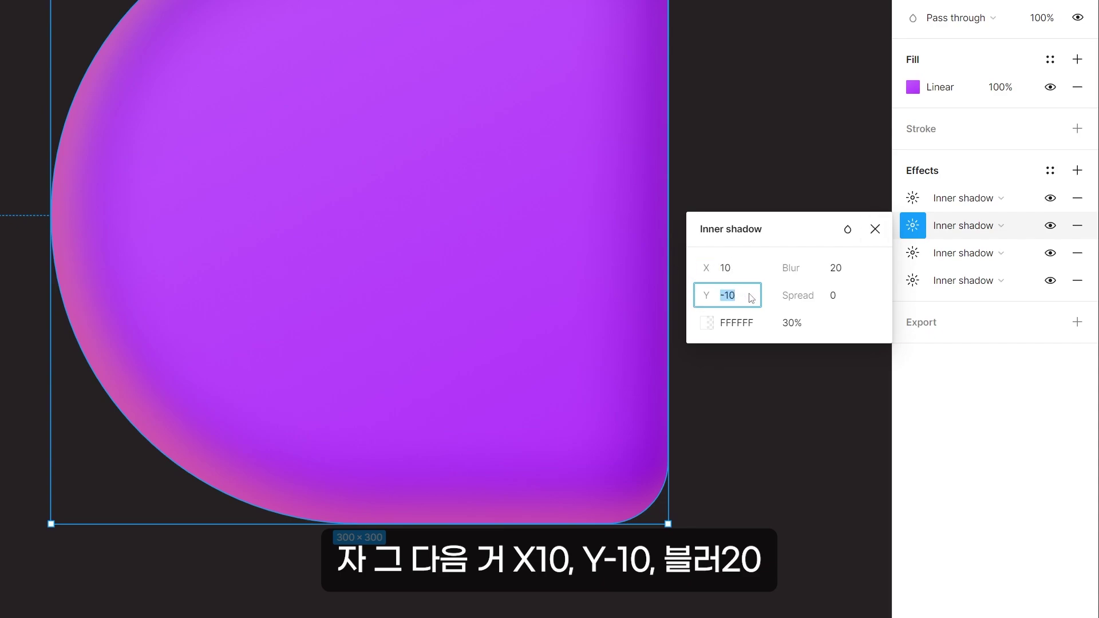
left_click(849, 272)
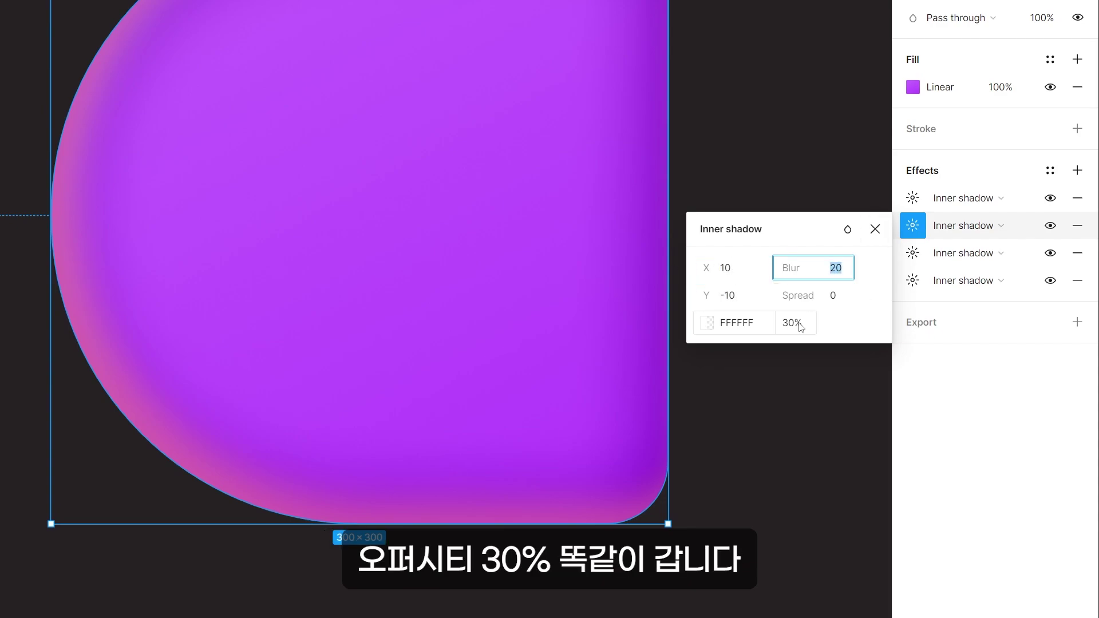
left_click(795, 324)
left_click(913, 198)
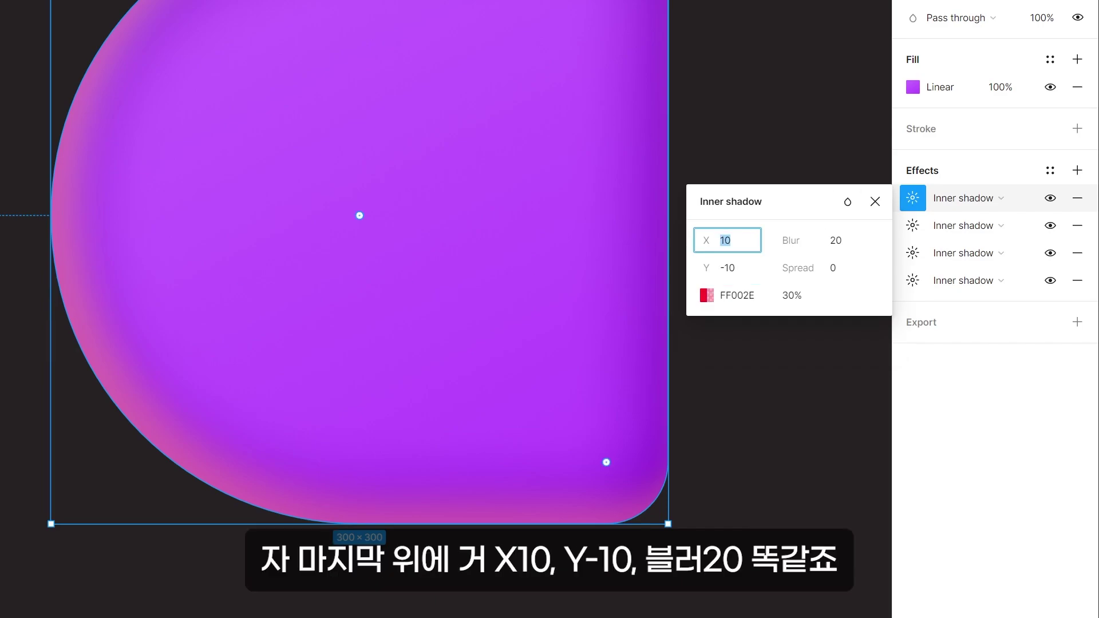
left_click(748, 276)
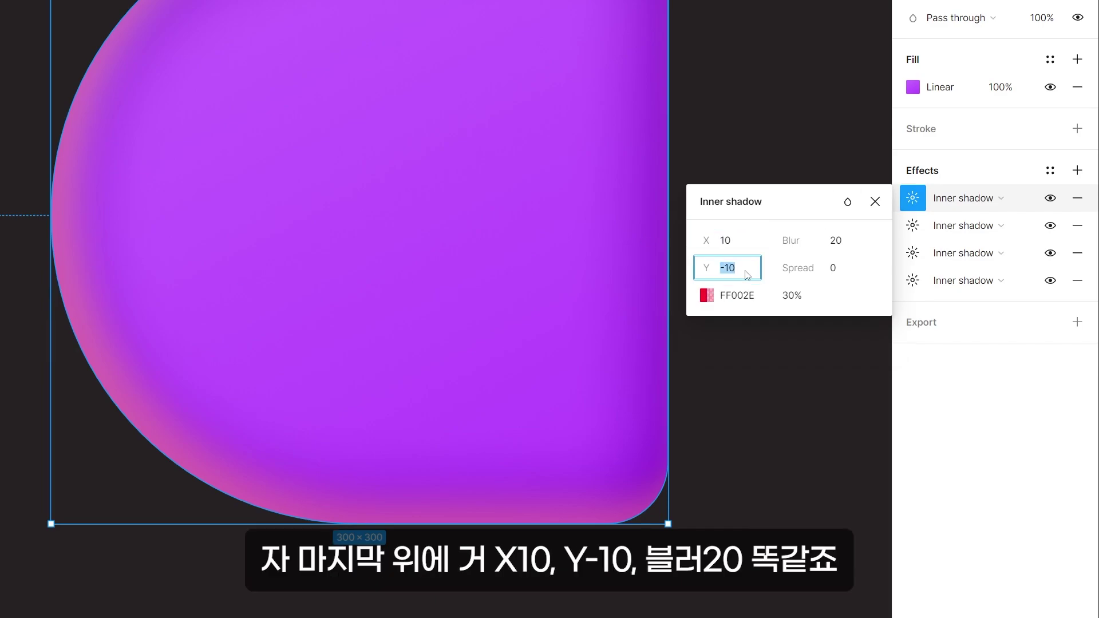
left_click(852, 243)
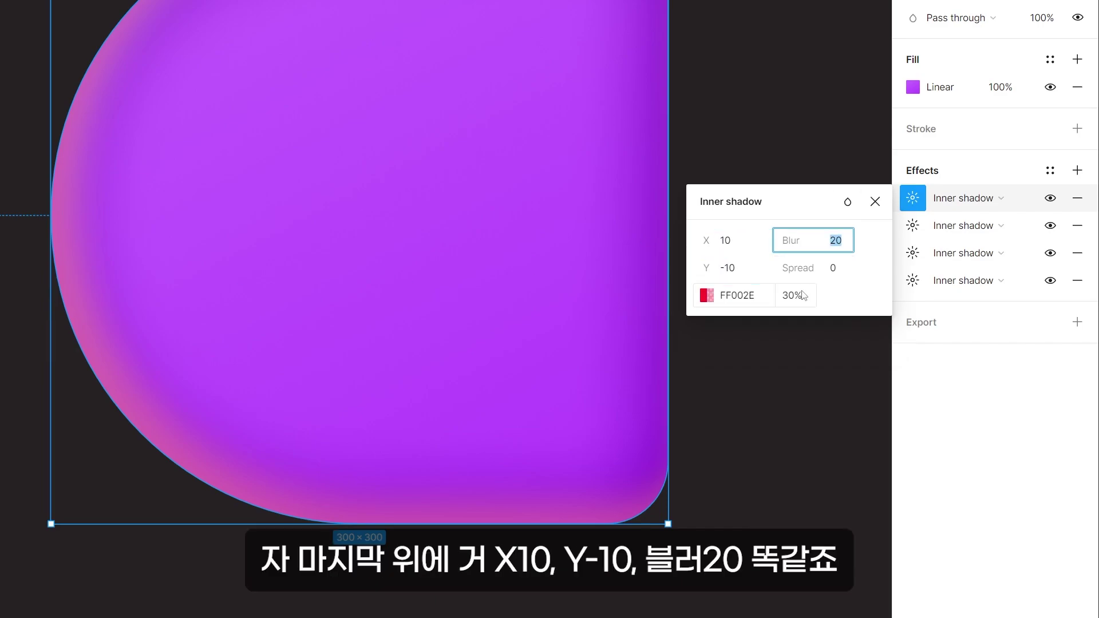
left_click(802, 296)
left_click(749, 299)
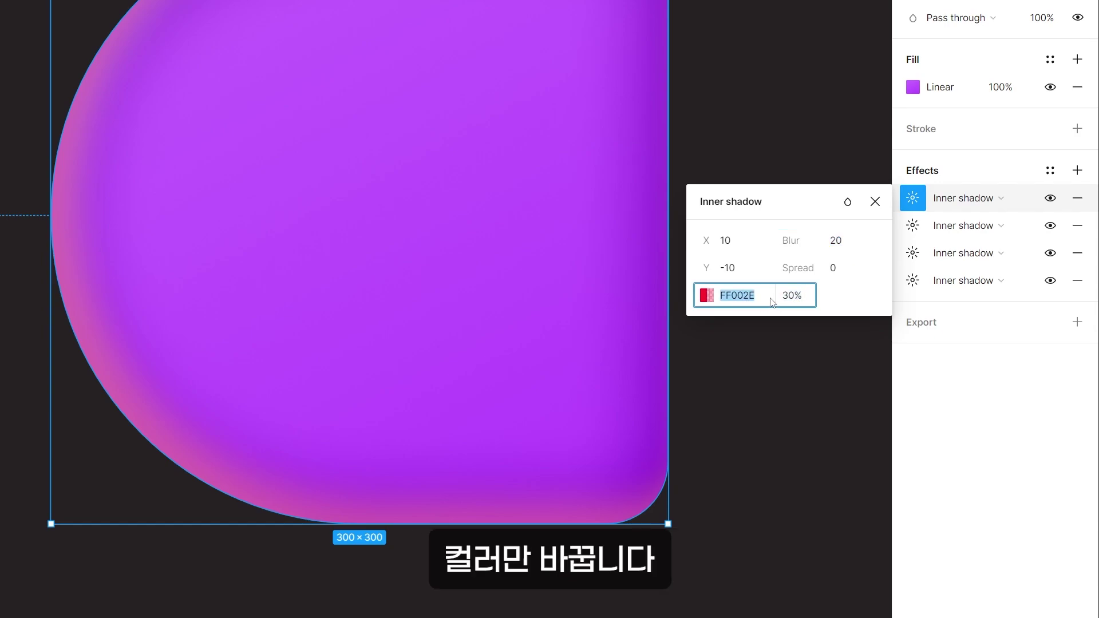
type("2300fn")
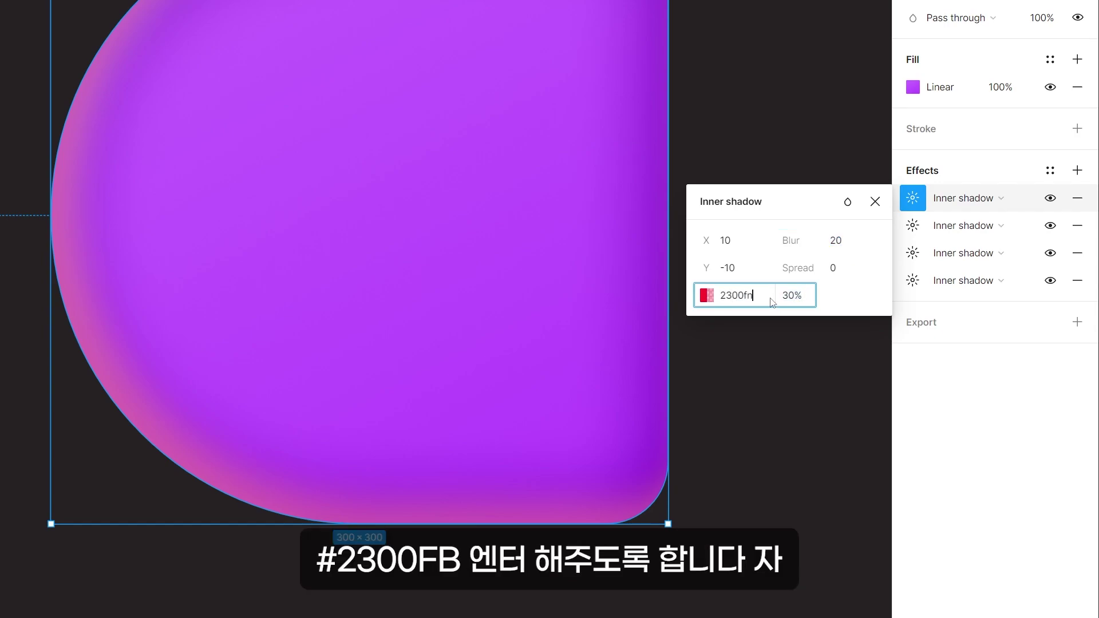
key("BackSpace")
type("b")
key("Return")
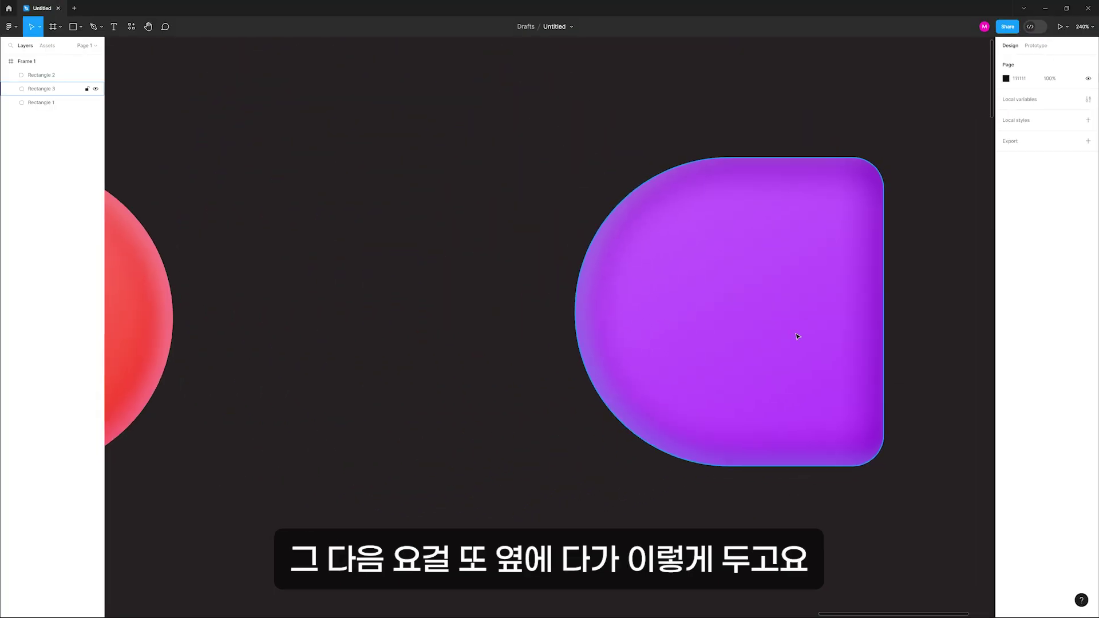
Step: Duplicate the purple shape level to its right and set the copy's two right corner radii to 150 to form a circle
left_click_drag(819, 347, 205, 338)
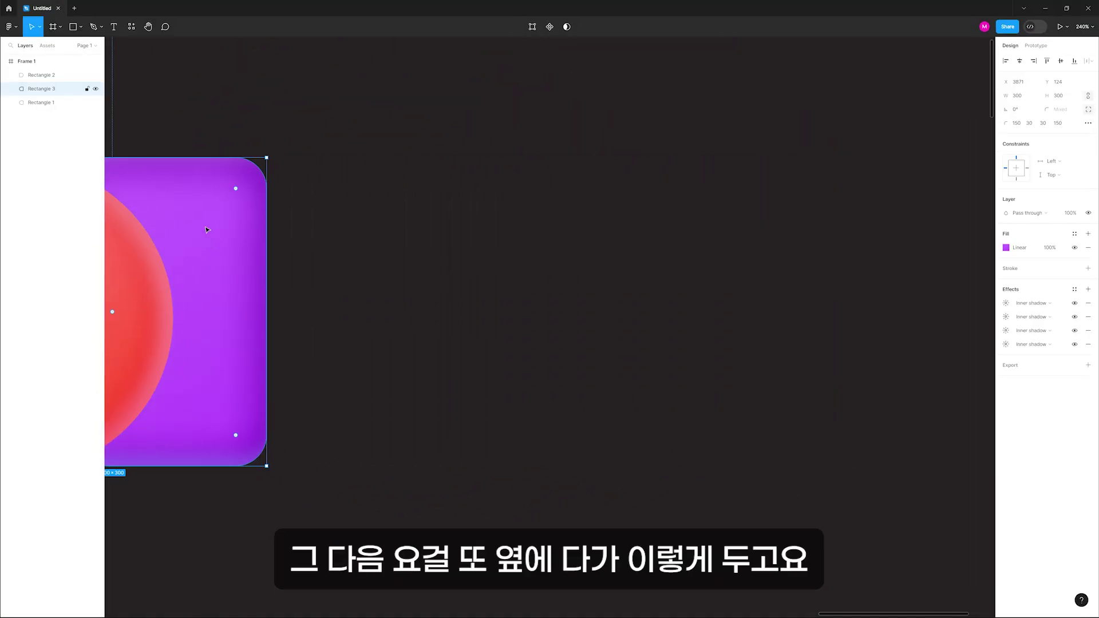
left_click_drag(206, 229, 785, 250)
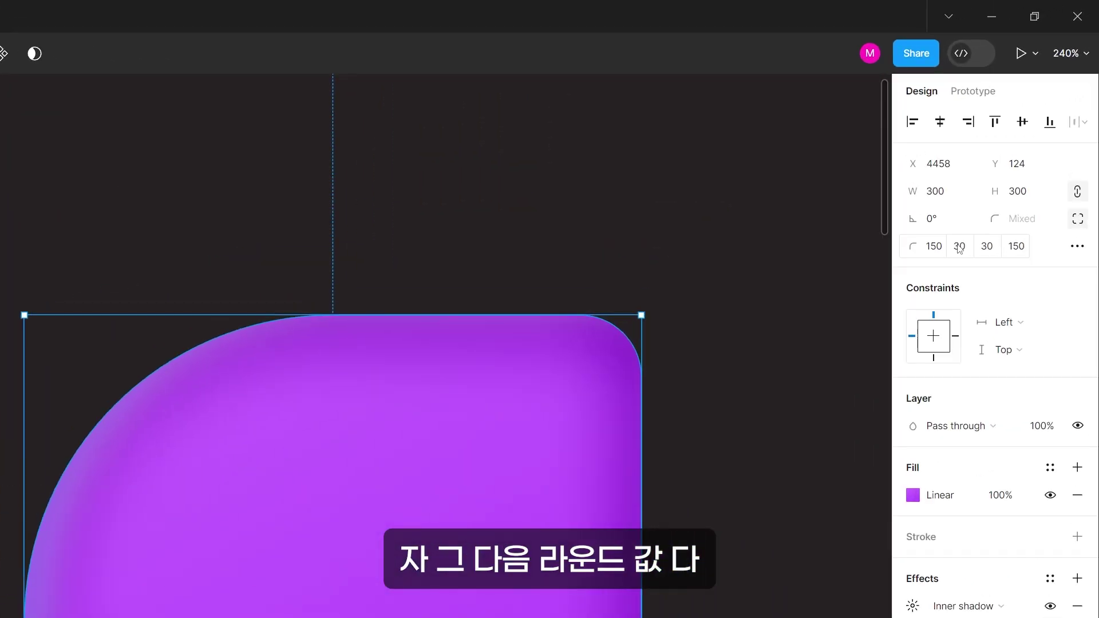
left_click(1030, 123)
type("150")
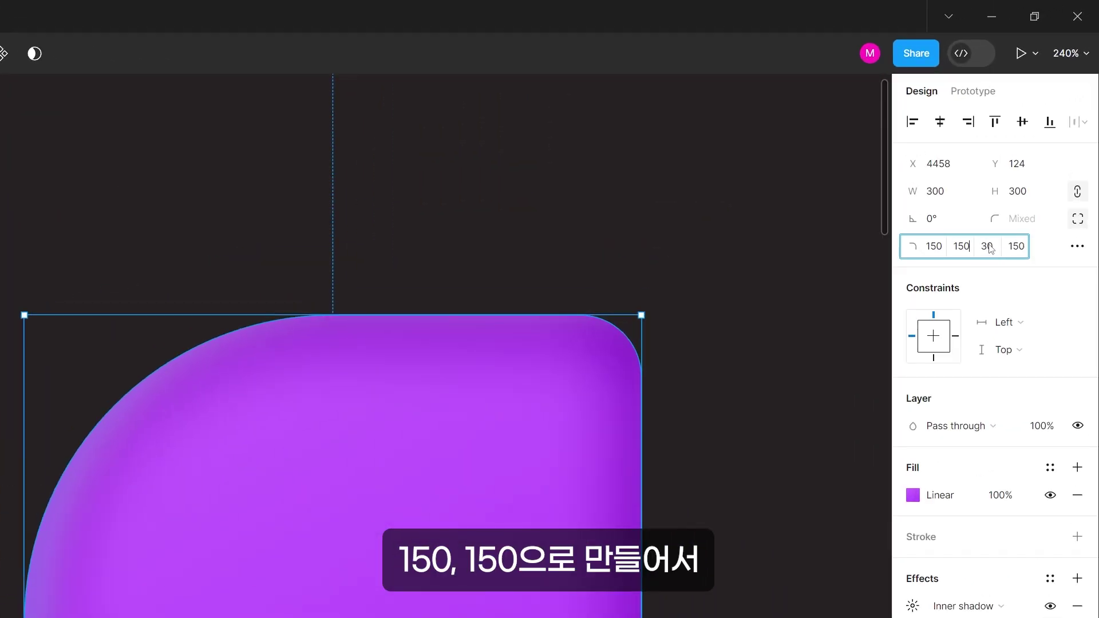
left_click(1044, 123)
type("150")
key("Return")
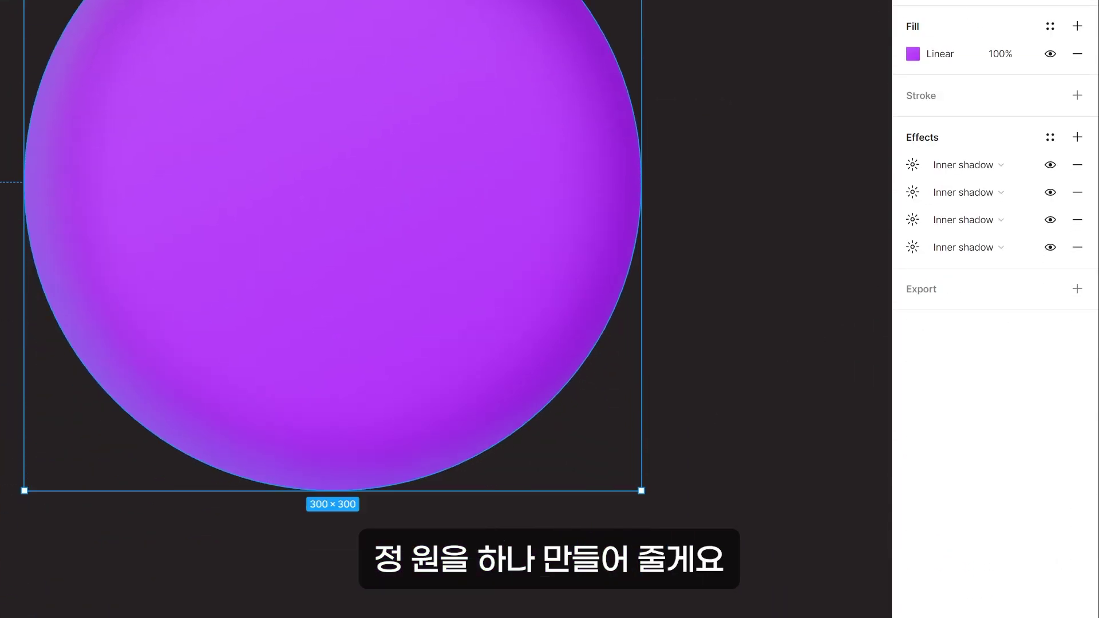
Step: Recolor the circle's linear gradient with start color 4BB9FF and end color 44BBEE
left_click(913, 54)
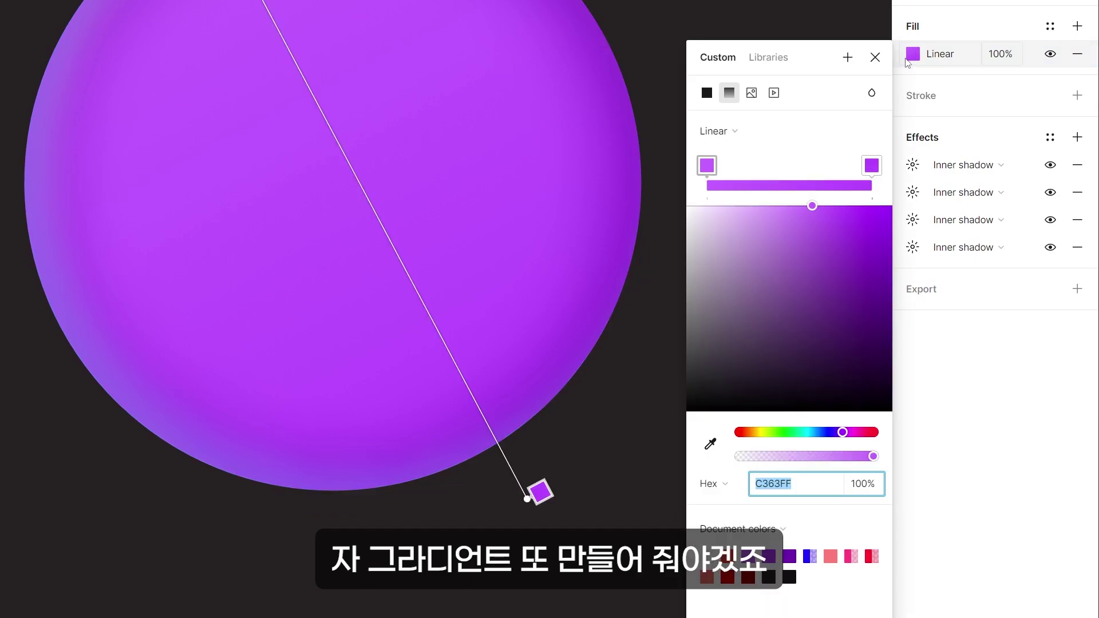
type("4bb9")
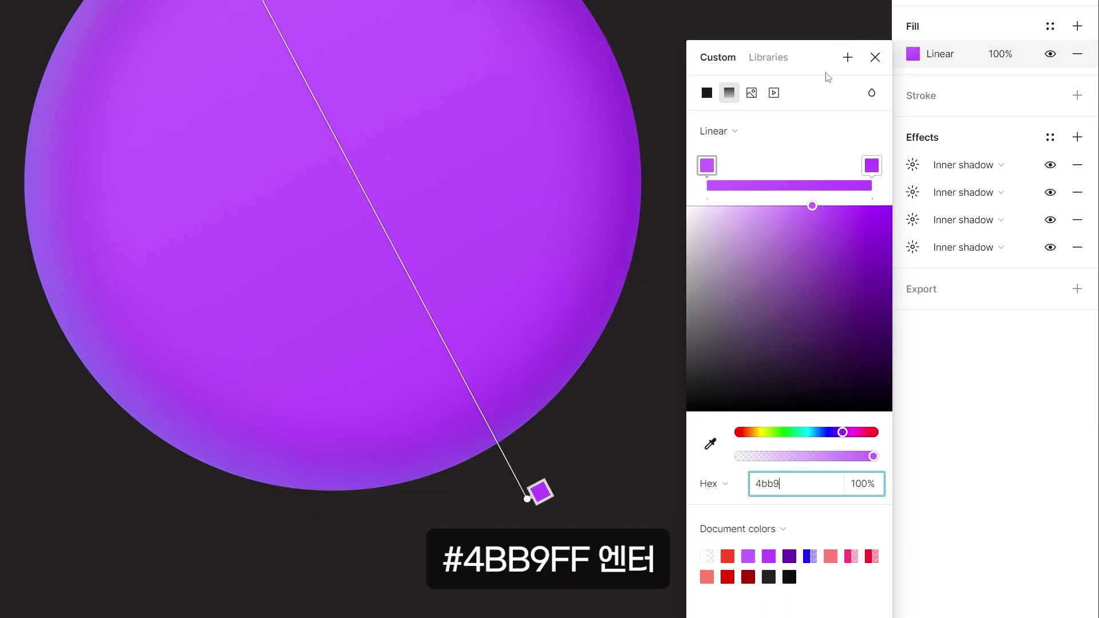
type("ff")
key("Return")
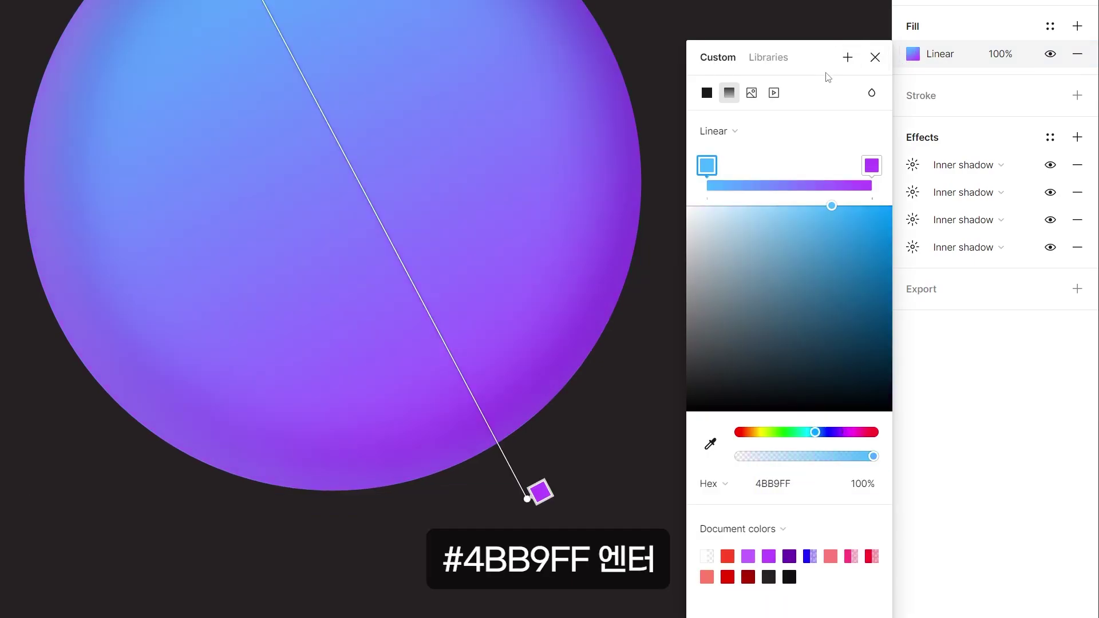
left_click(871, 166)
left_click_drag(794, 484, 716, 490)
type("4beff")
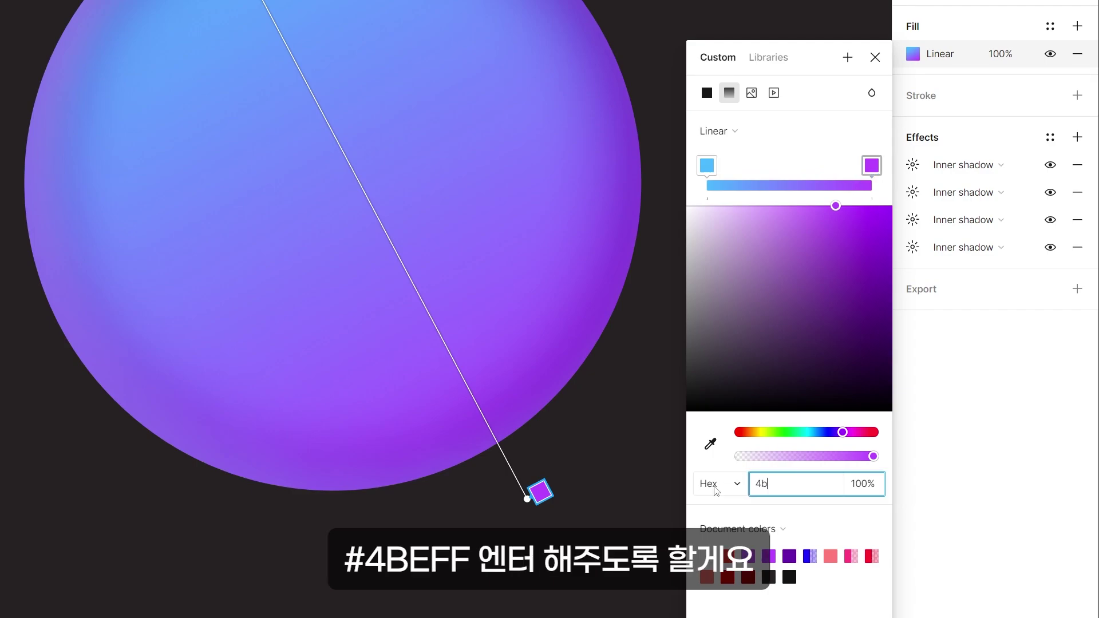
key("Return")
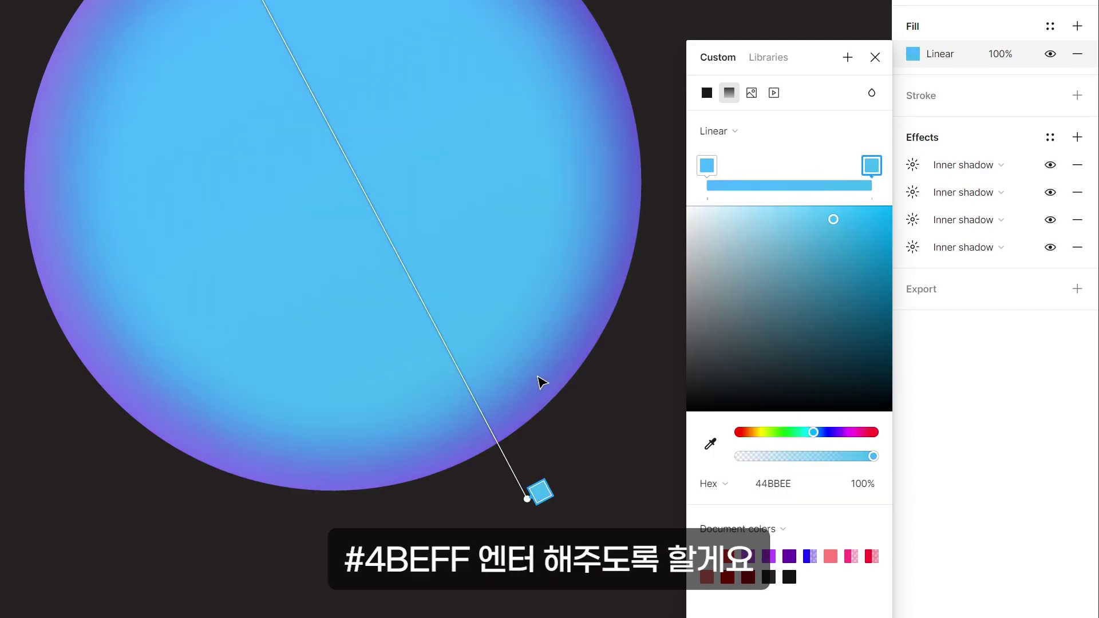
key("Escape")
Step: Set the color of the circle's bottommost listed inner shadow to 0038FF
left_click(912, 248)
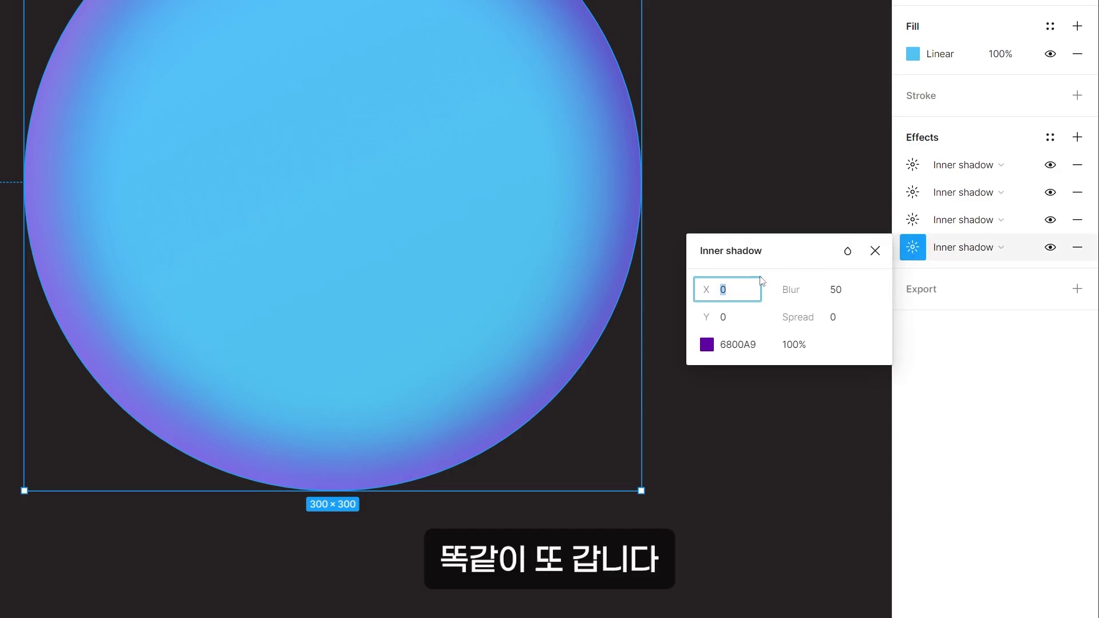
left_click(738, 345)
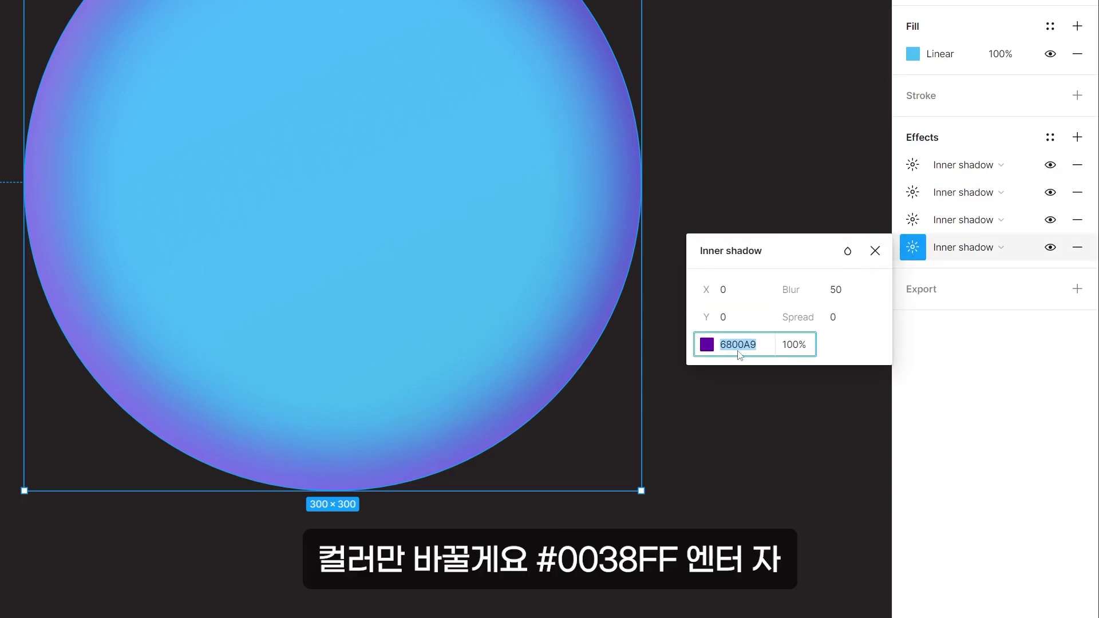
type("0038ff")
key("Return")
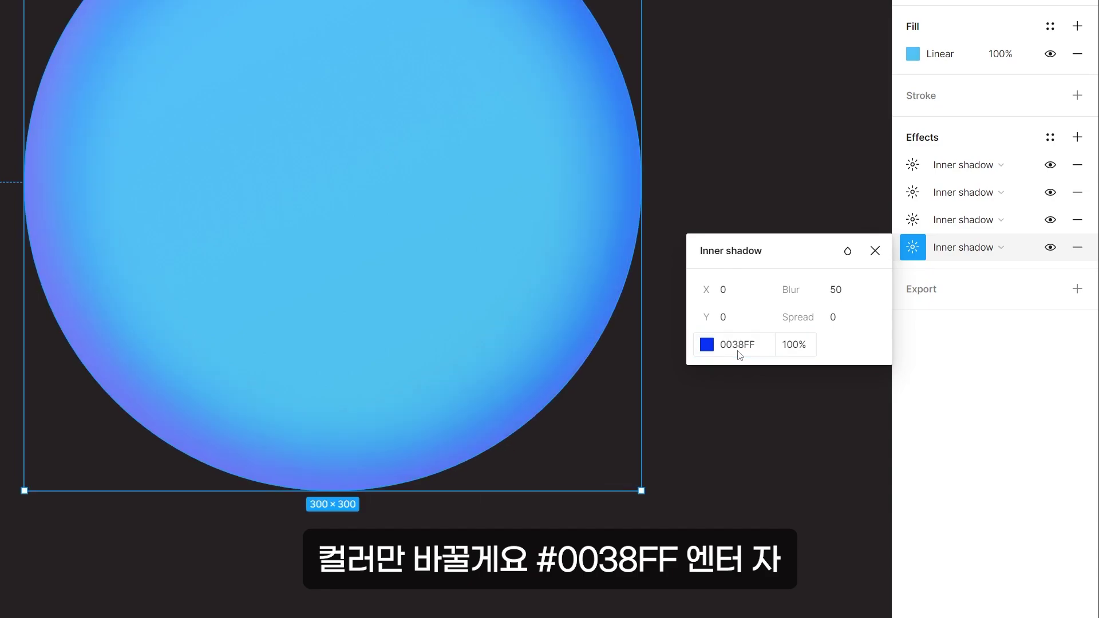
Step: Set the circle's third listed inner shadow to X -10 and Y 10, with blur 20 and white at 30% opacity
left_click(915, 222)
type("-10")
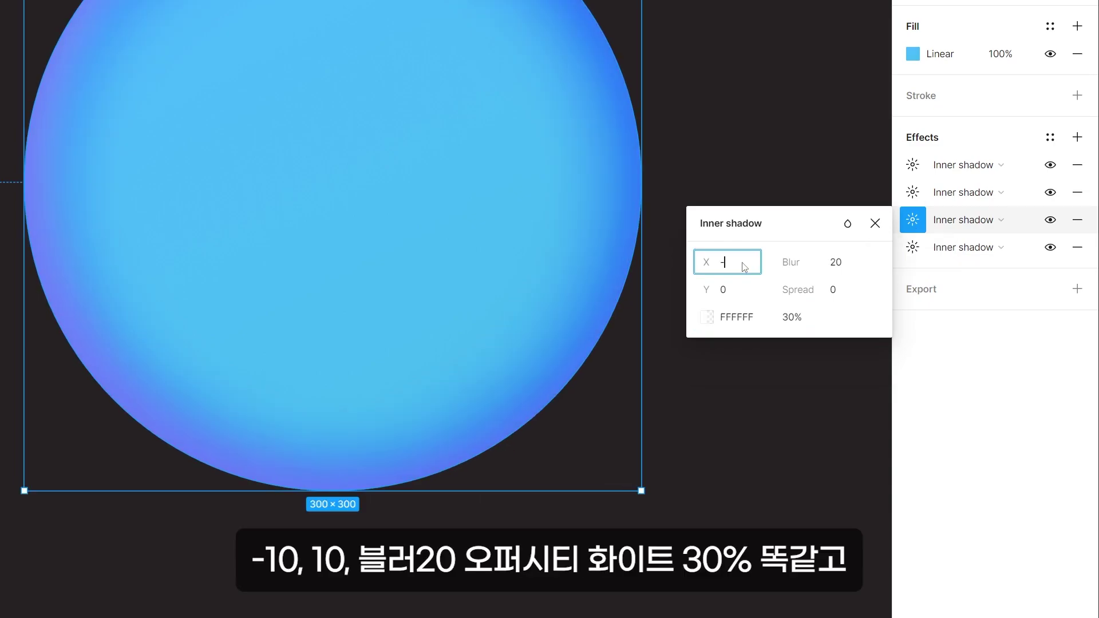
left_click(727, 293)
type("10")
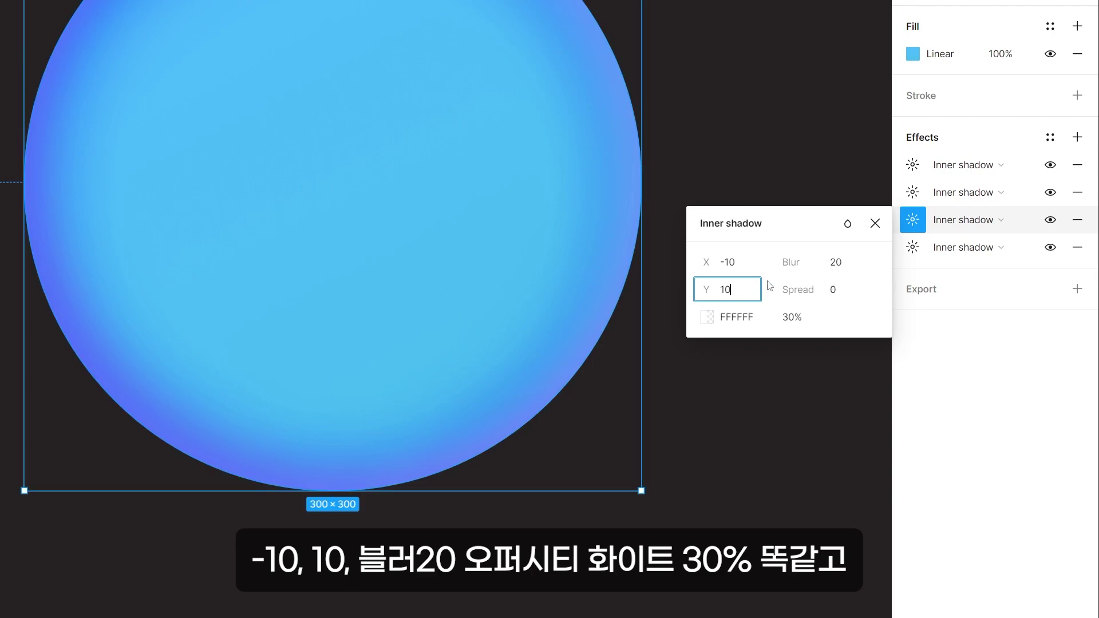
left_click(835, 266)
left_click(792, 325)
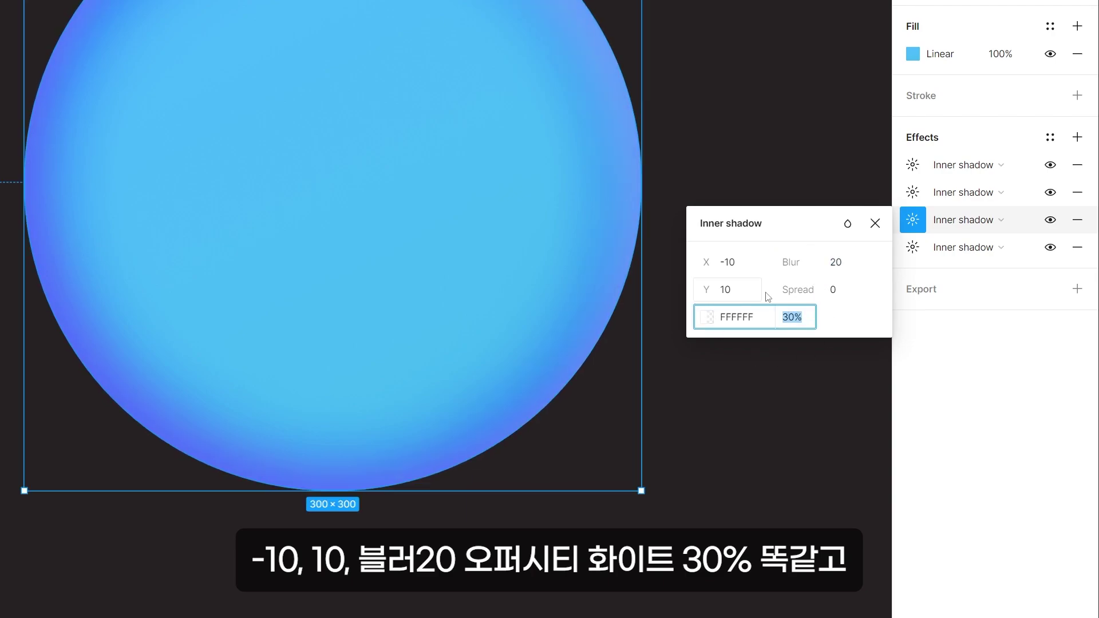
Step: Set the blue circle's second listed inner shadow to X -10 and Y -10, with blur 20 and 30% opacity
left_click(913, 192)
type("-")
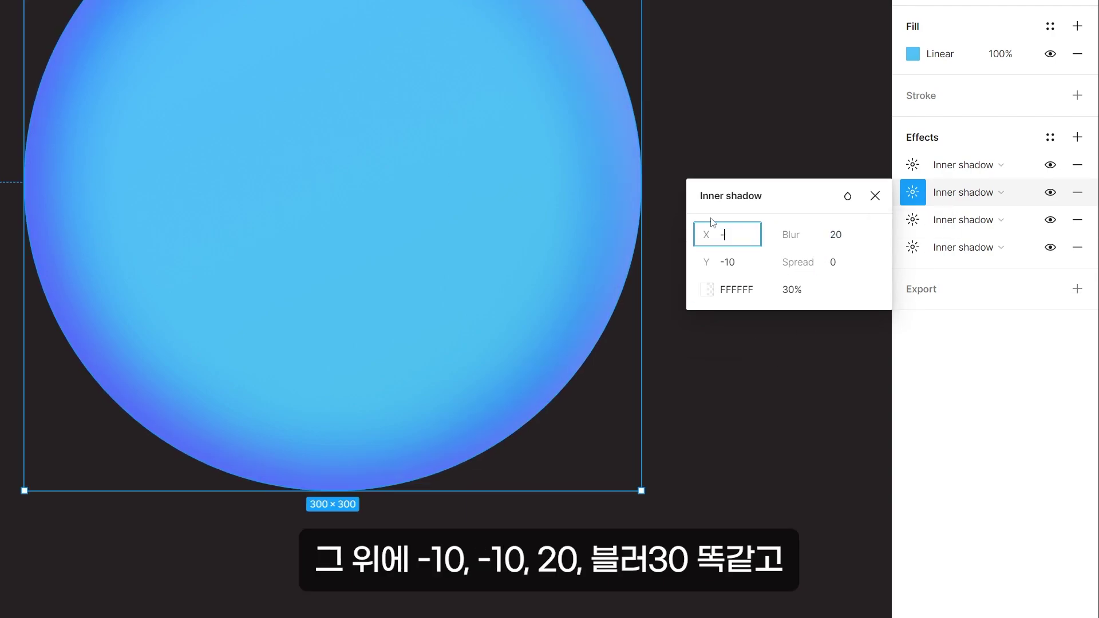
type("10")
key("Return")
left_click(730, 267)
type("-10")
key("Return")
left_click(844, 238)
type("20")
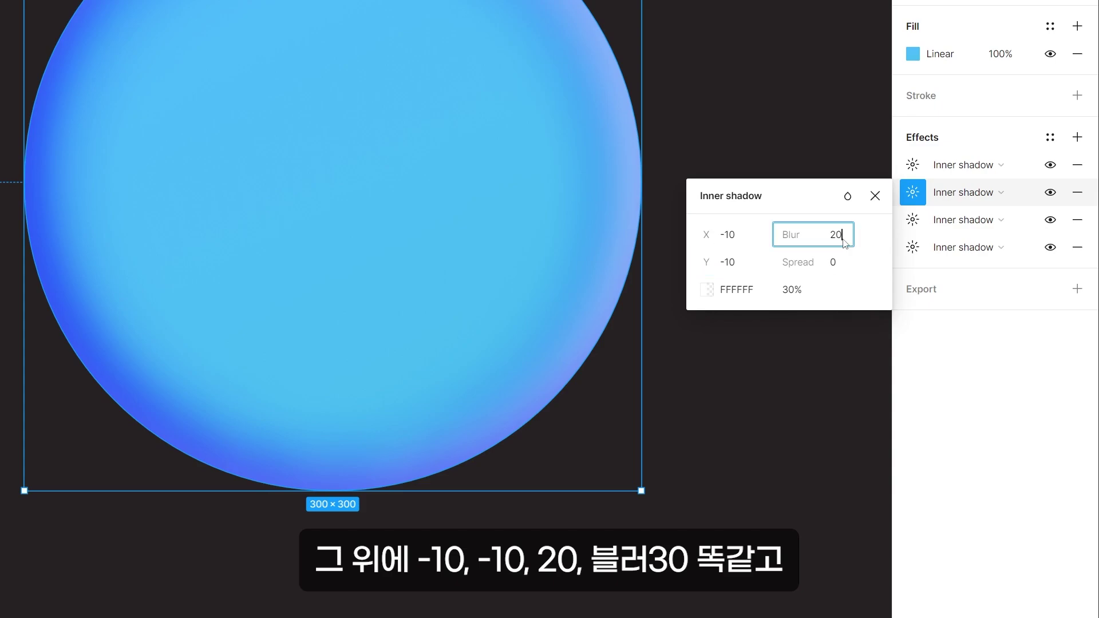
key("Return")
left_click(802, 291)
type("30")
key("Return")
Step: Set the color of the blue circle's topmost listed inner shadow to 715AFF
left_click(914, 166)
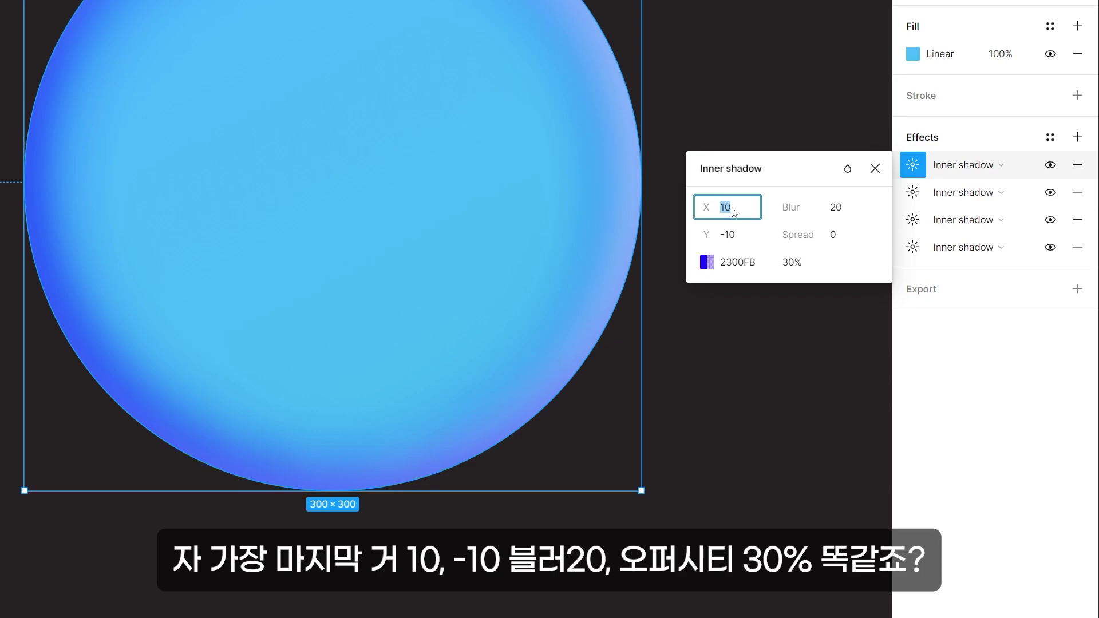
left_click(850, 205)
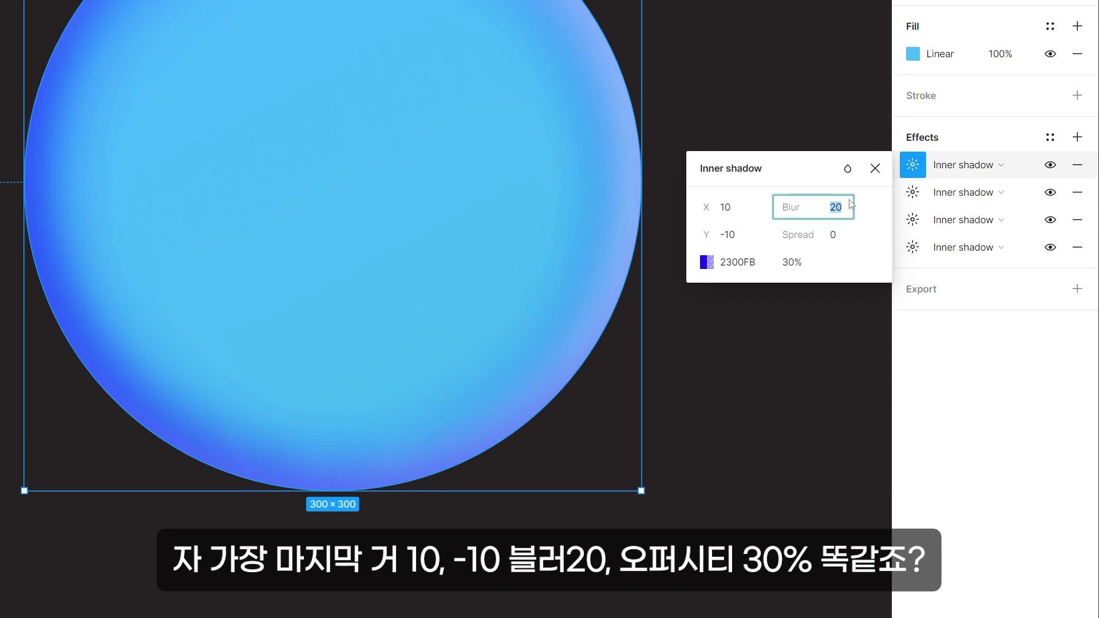
left_click(797, 267)
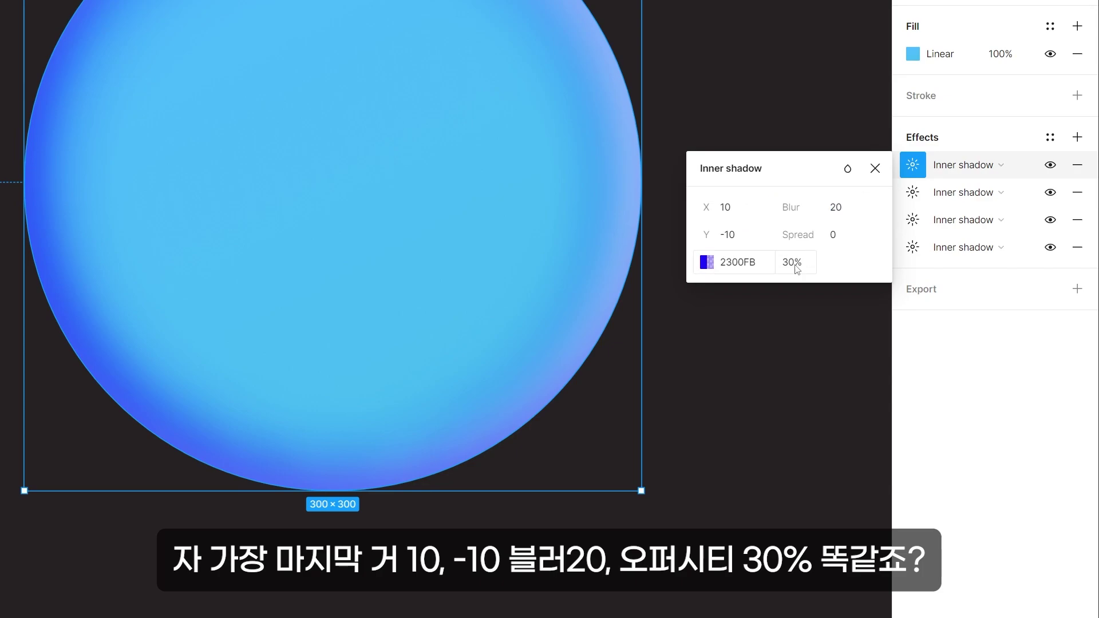
left_click(755, 269)
type("715aff")
key("Return")
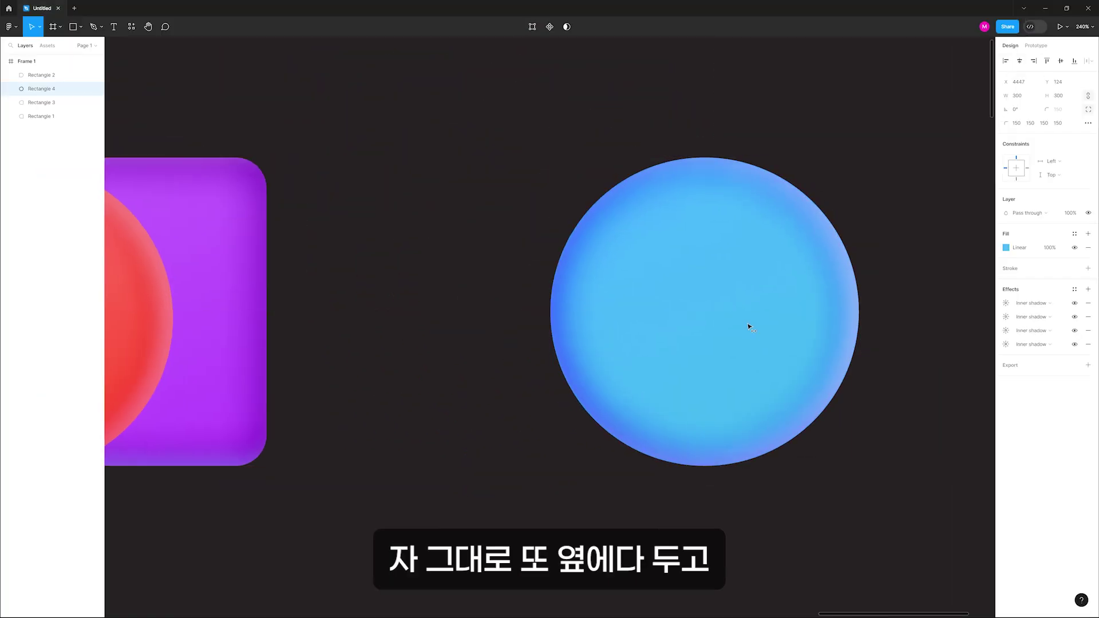
Step: Duplicate the blue circle level beside the original and set the copy's top-right corner radius to 30
mouse_move(748, 326)
left_mouse_down()
mouse_move(256, 310)
mouse_move(736, 333)
left_mouse_up()
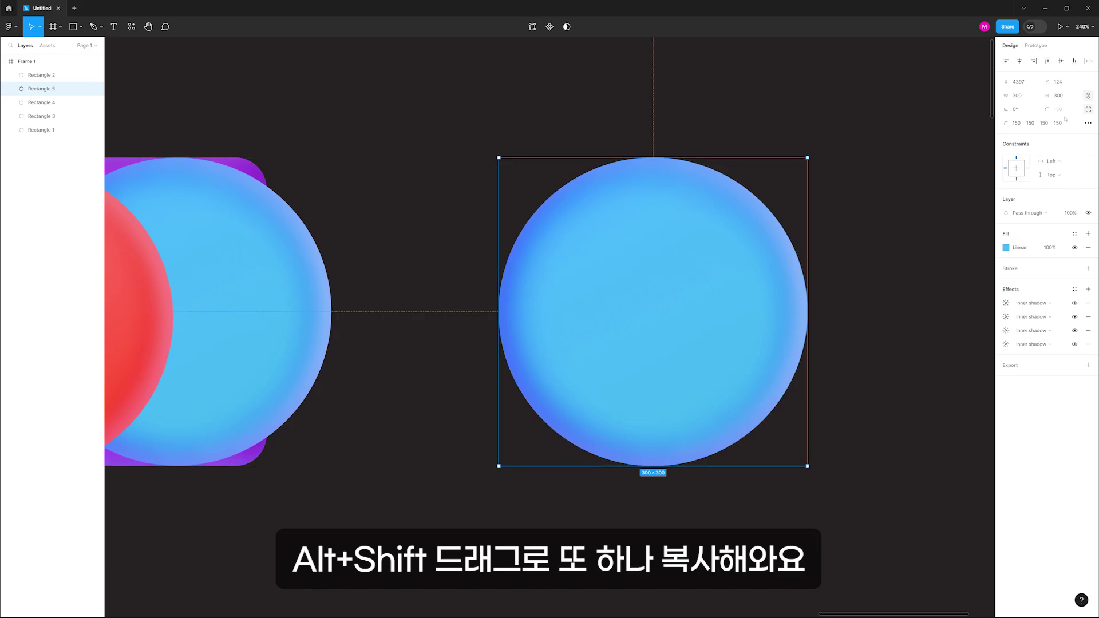
left_click(1032, 124)
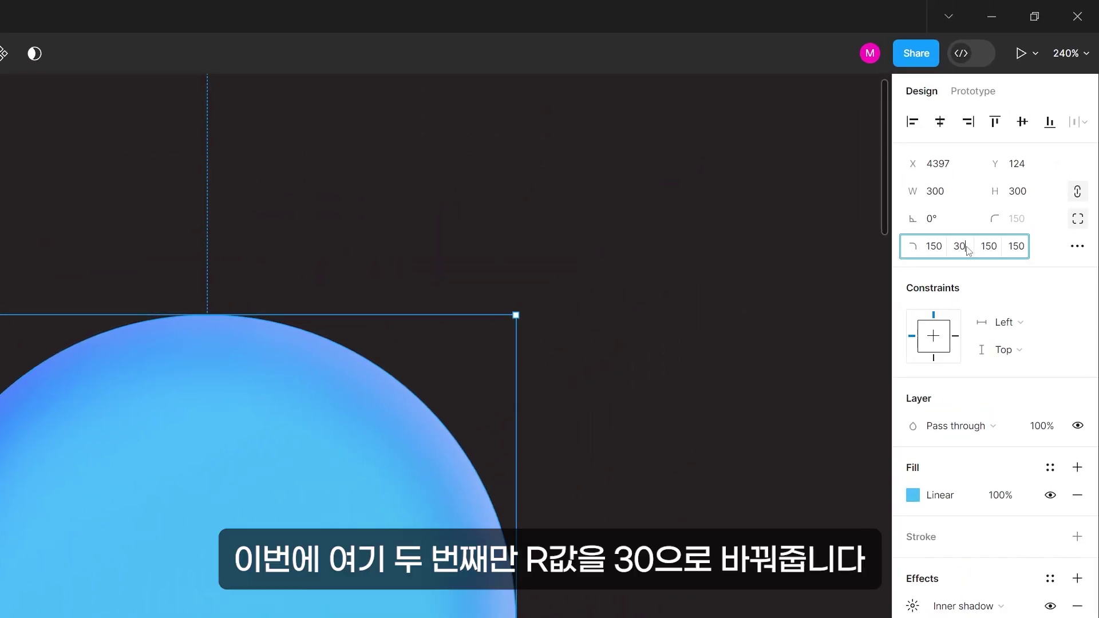
key("Return")
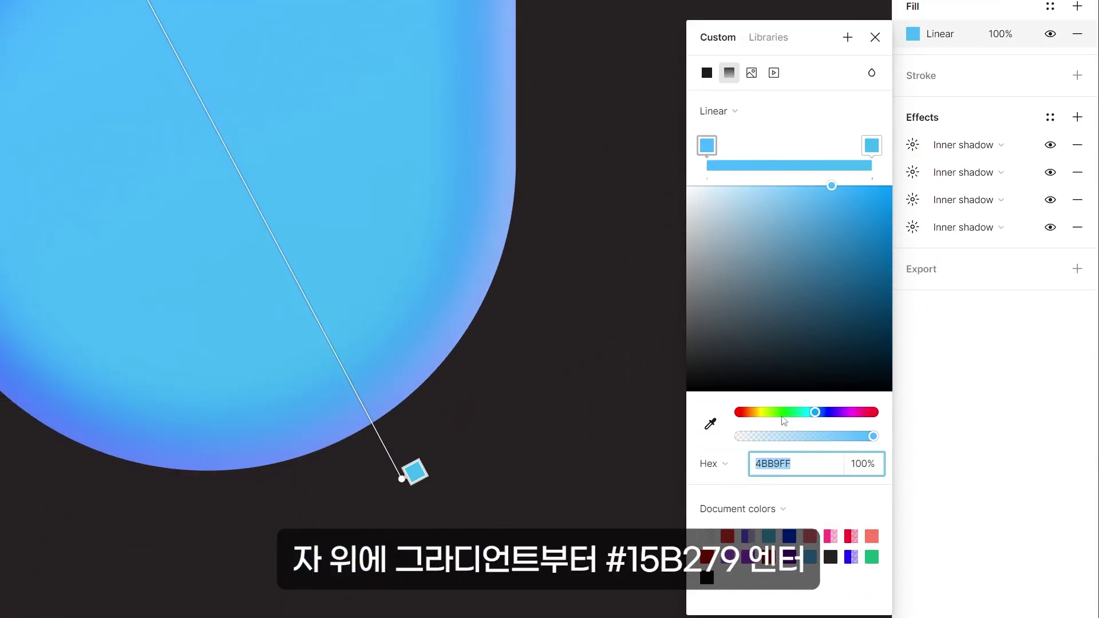
Step: Recolor the copy's linear gradient with start color 15B279 and end color 3BB48F
type("15b279")
key("Return")
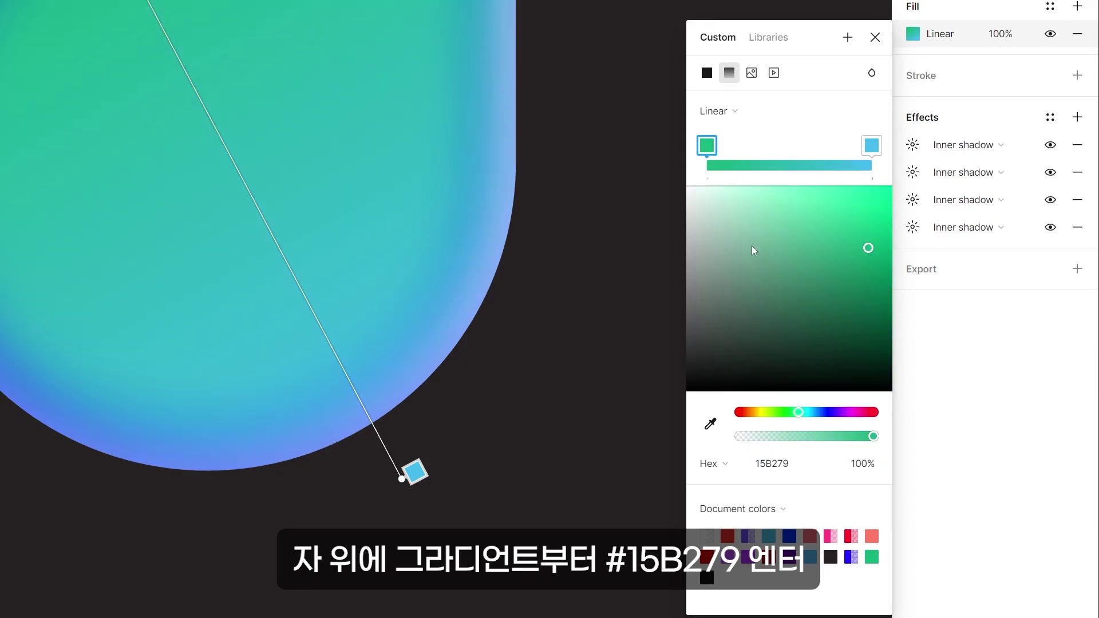
left_click(872, 146)
left_click(781, 464)
type("3")
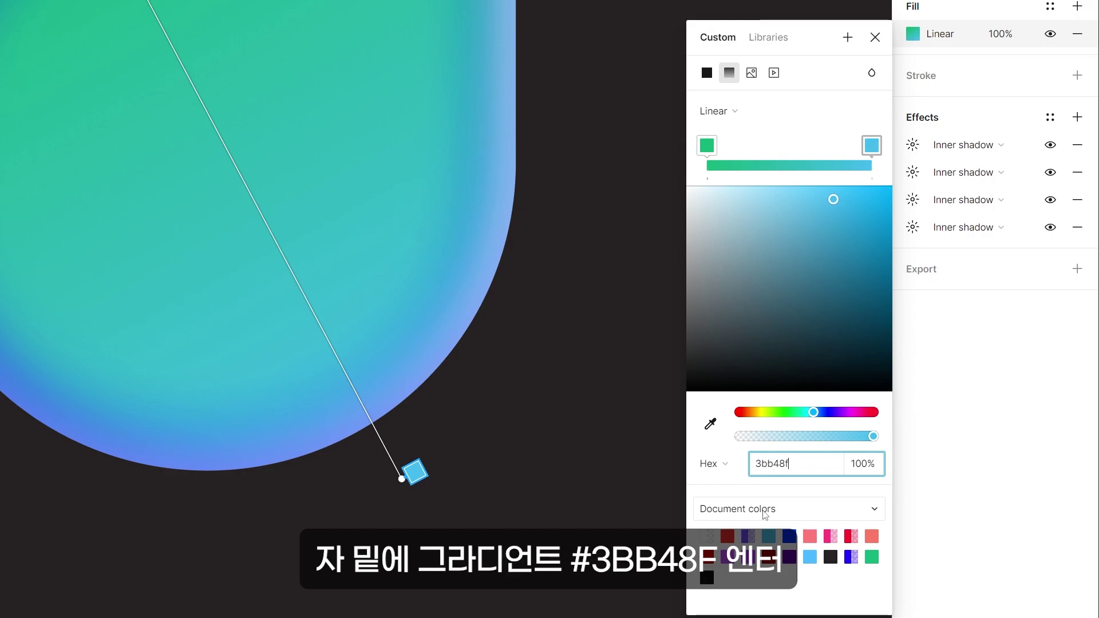
type("bb48f")
key("Return")
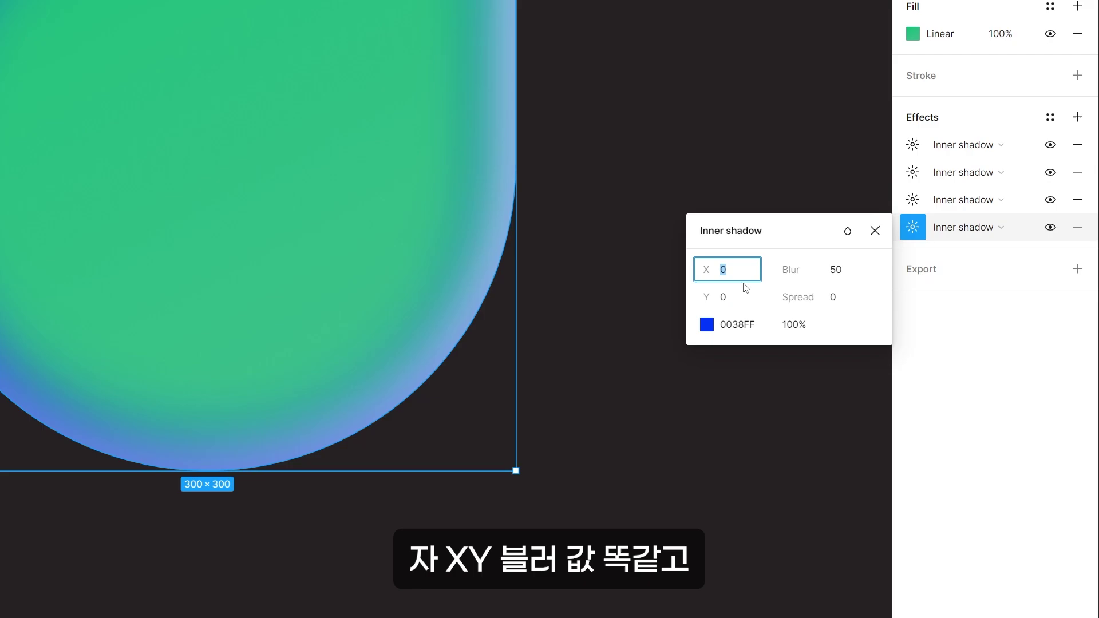
Step: Set the color of the green shape's bottommost listed inner shadow to 00702D
left_click(744, 298)
left_click(833, 270)
left_click(794, 325)
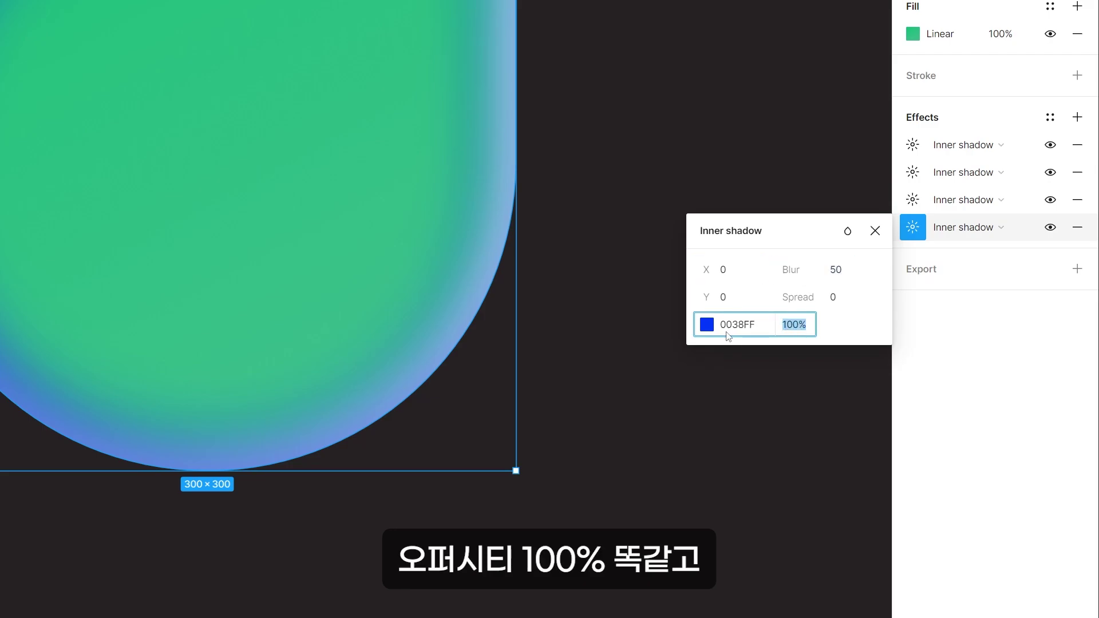
left_click(747, 329)
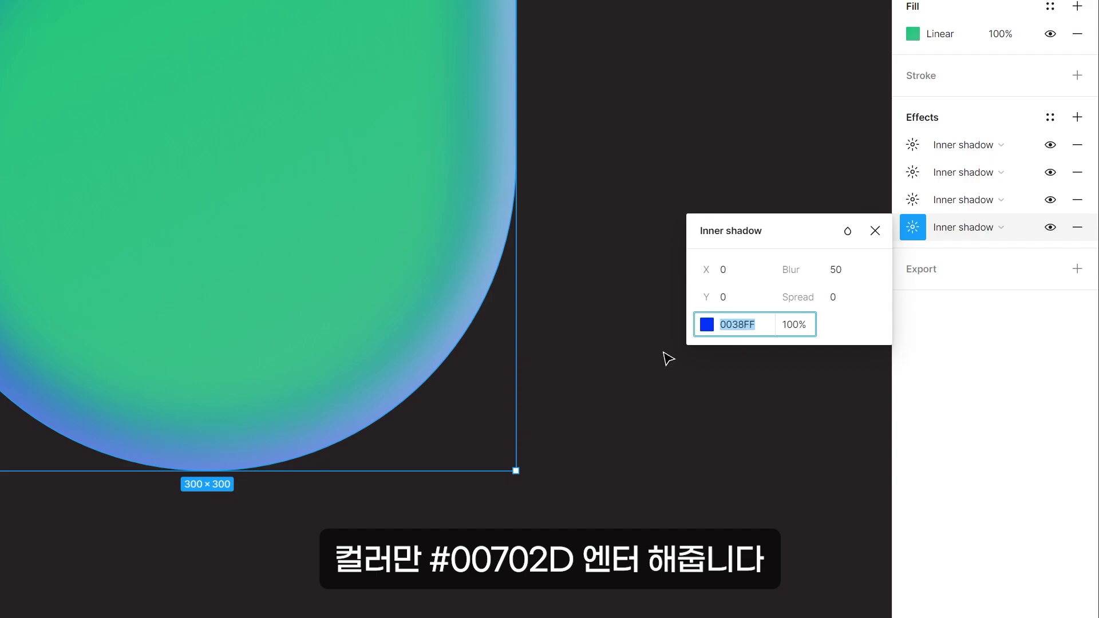
type("00702d")
key("Return")
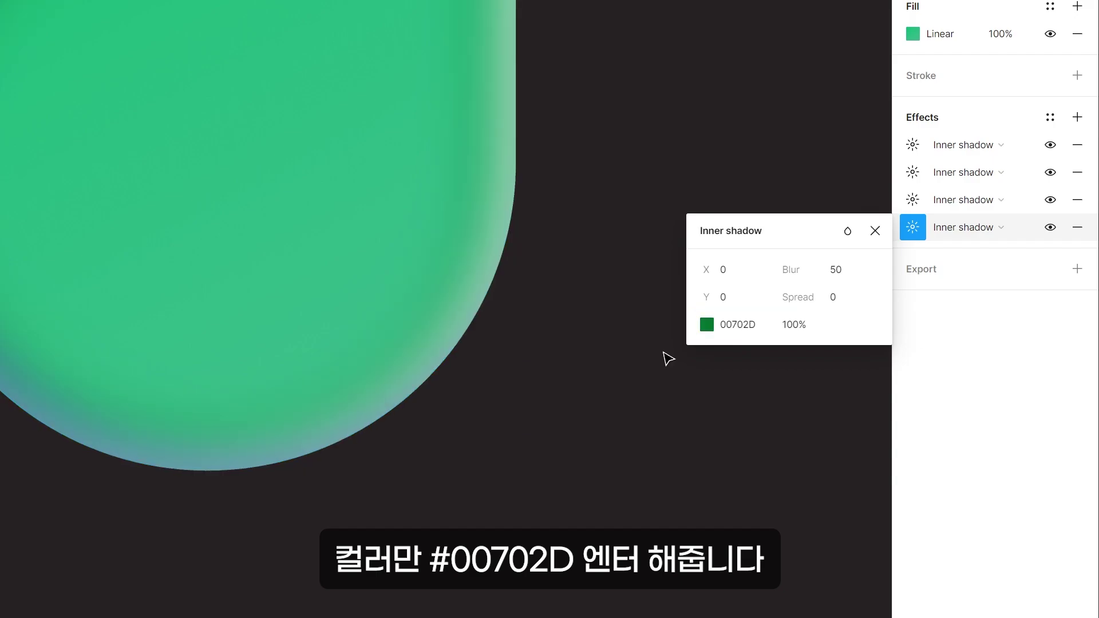
left_click(915, 224)
Step: Set the green shape's third listed inner shadow to X 10 and Y 10, with blur 20 and 30% opacity
left_click(916, 203)
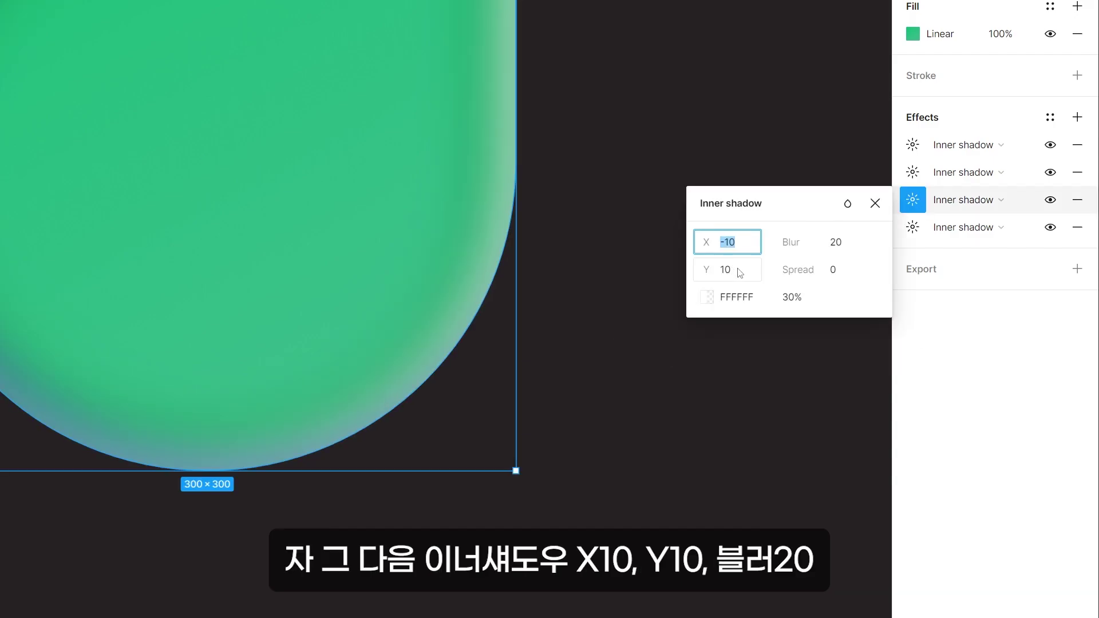
type("10")
key("Tab")
key("Return")
left_click(835, 248)
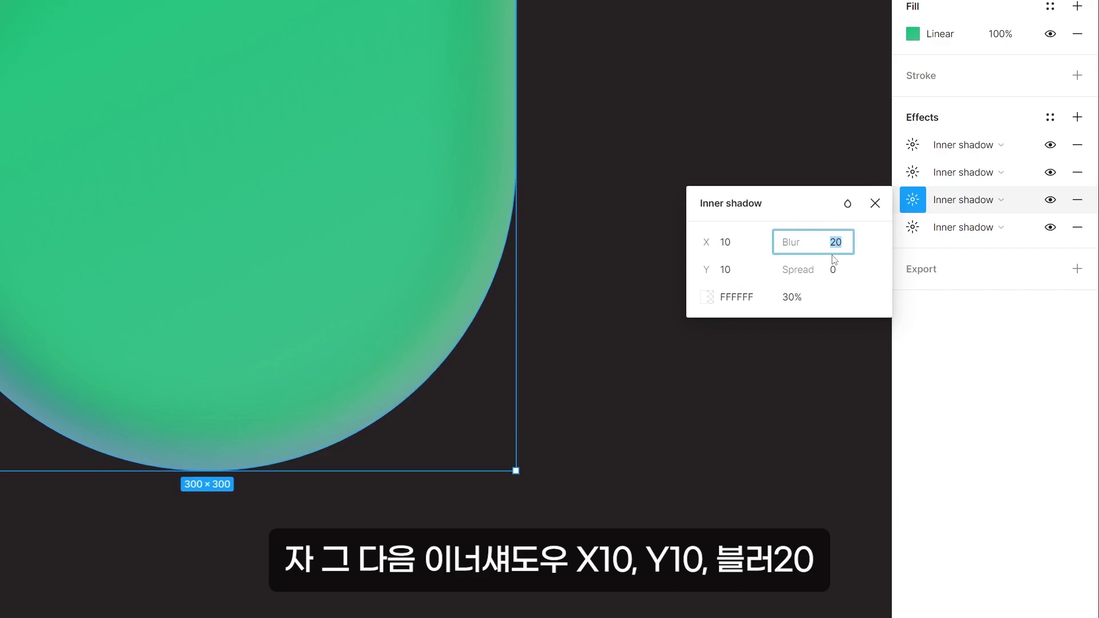
type("20")
left_click(800, 299)
type("30")
key("Return")
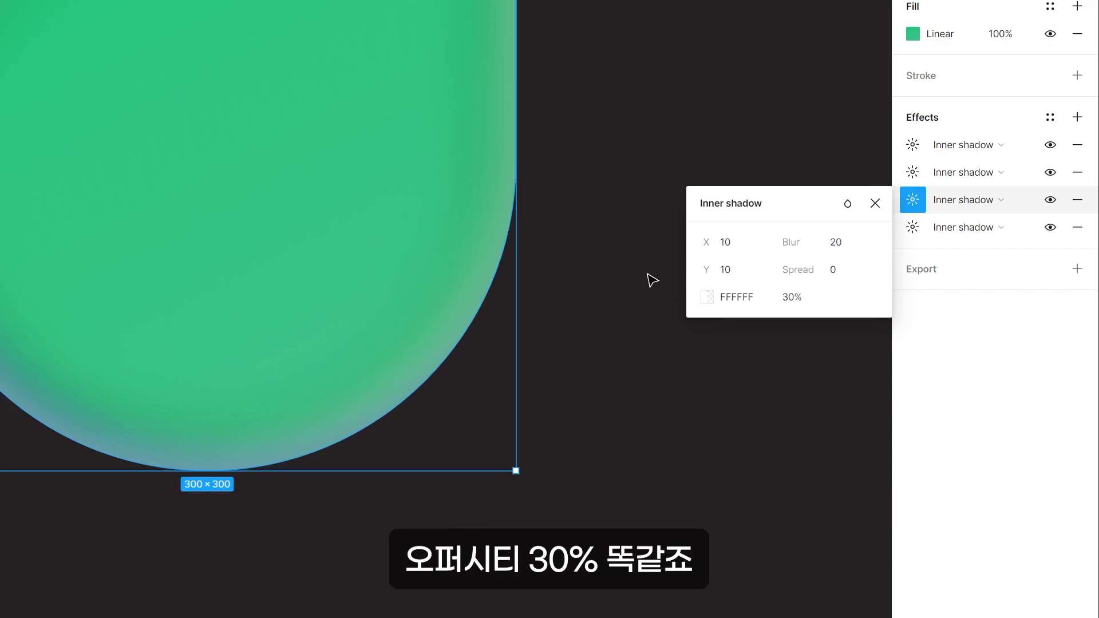
Step: Set the green shape's second listed inner shadow to X 10 and Y -10, with blur 20 and 30% opacity
left_click(913, 172)
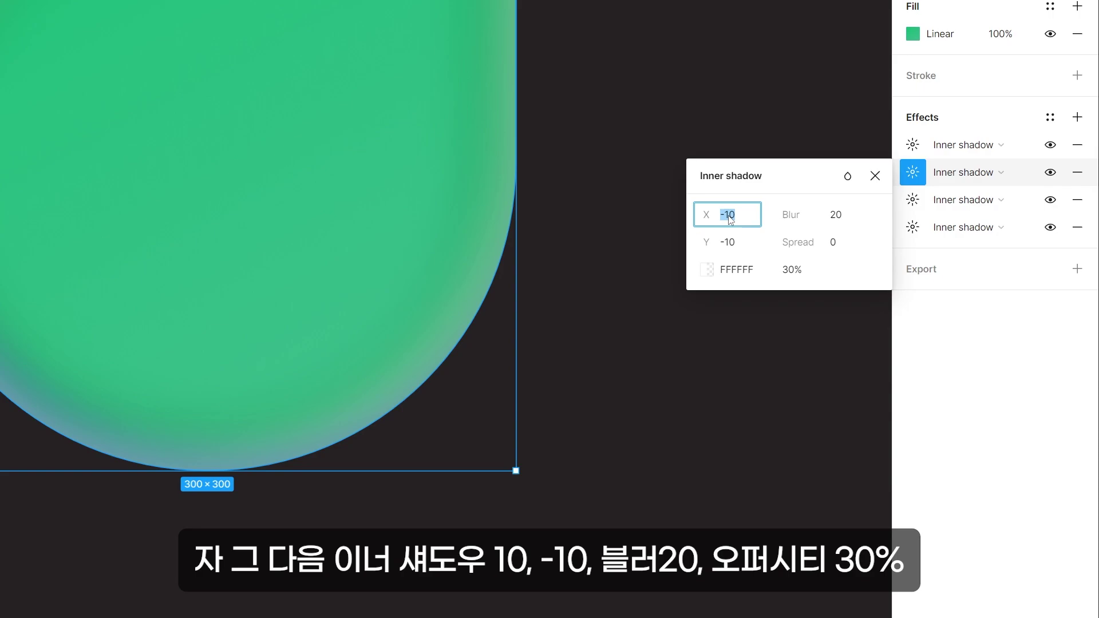
type("10")
left_click(744, 245)
type("-10")
key("Return")
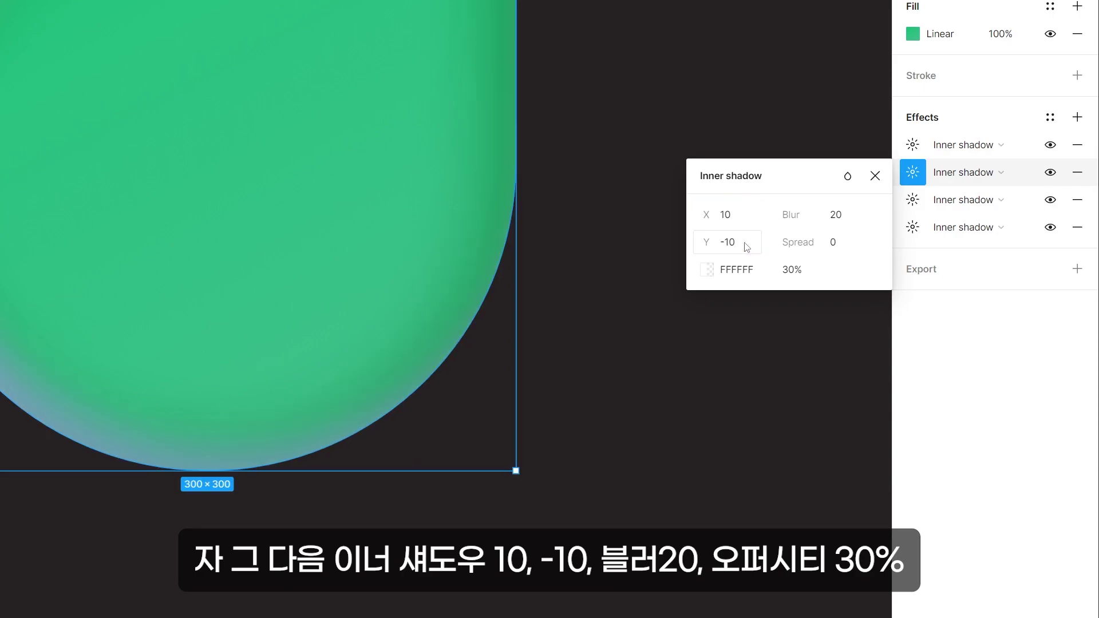
left_click(850, 211)
type("20")
left_click(801, 277)
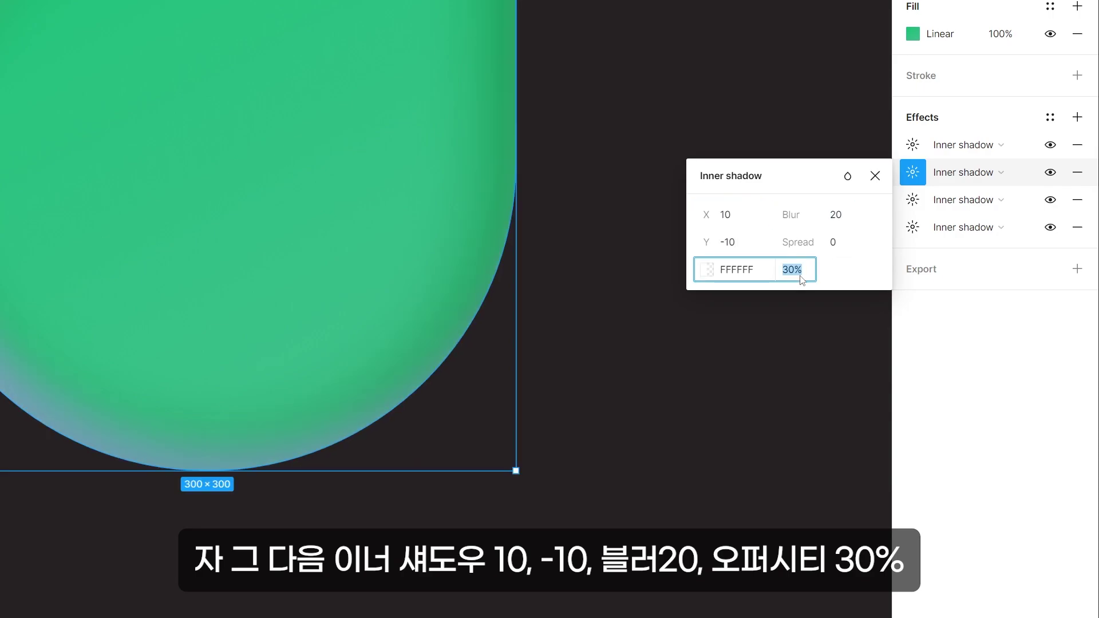
type("30")
key("Return")
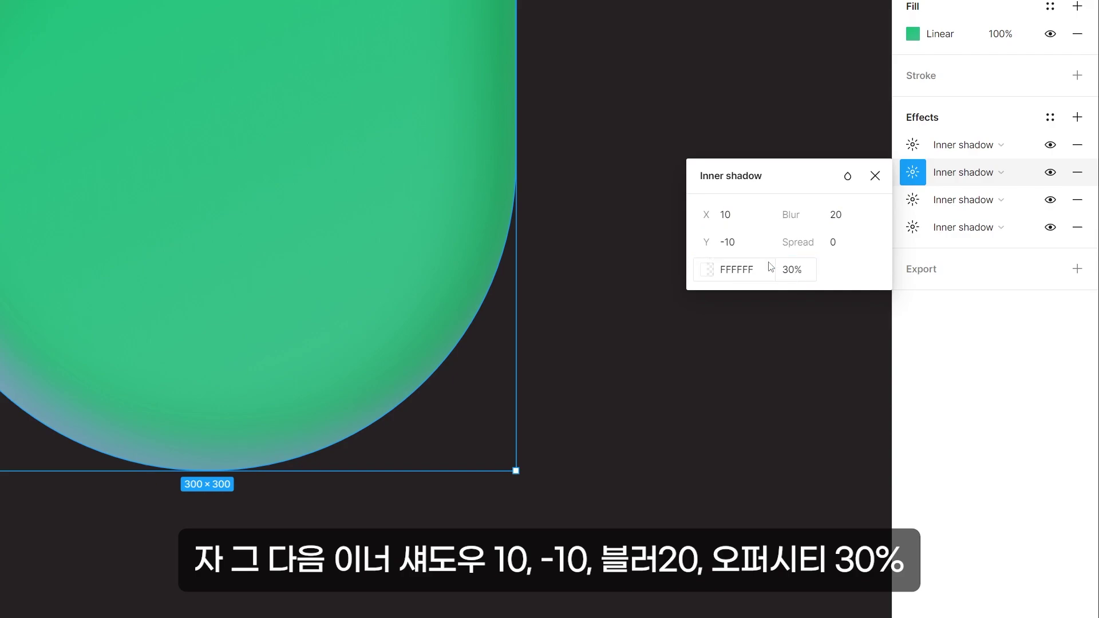
Step: Set the green shape's topmost listed inner shadow to X 10, Y -10, blur 20 and color 00BA29 at 30% opacity
left_click(919, 150)
type("10")
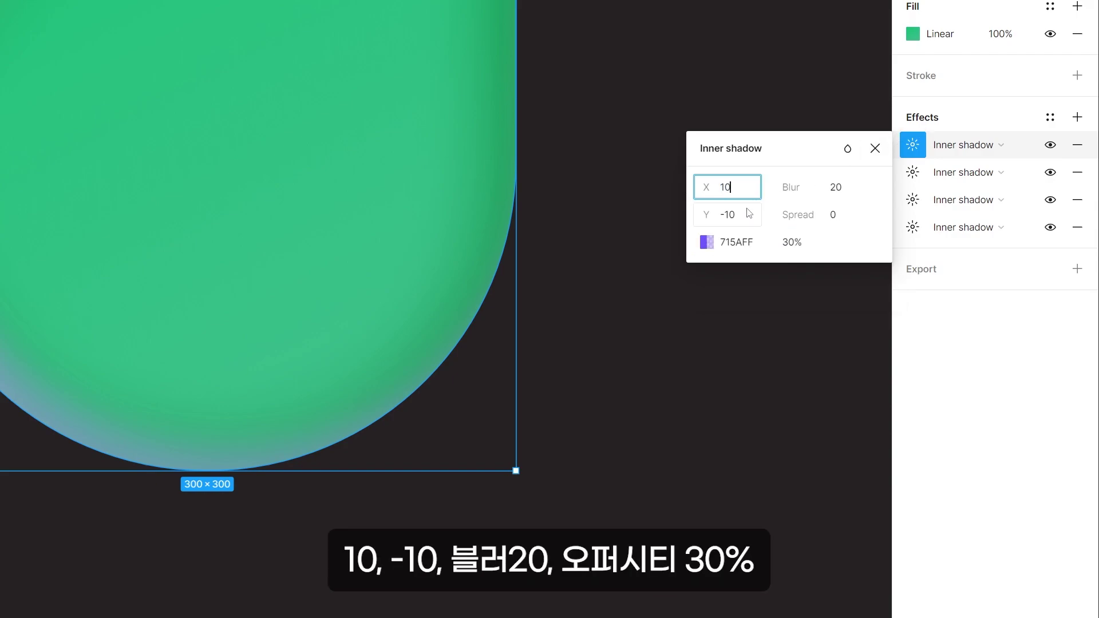
left_click(747, 215)
type("-10")
key("Return")
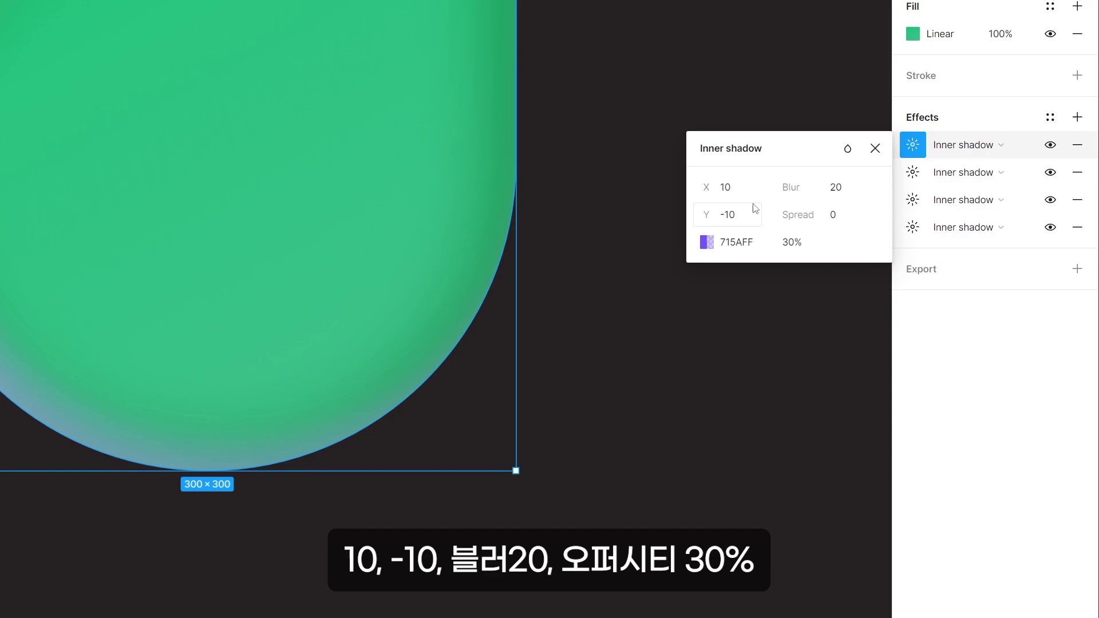
left_click(843, 193)
type("20")
left_click(798, 240)
type("3")
left_click(742, 245)
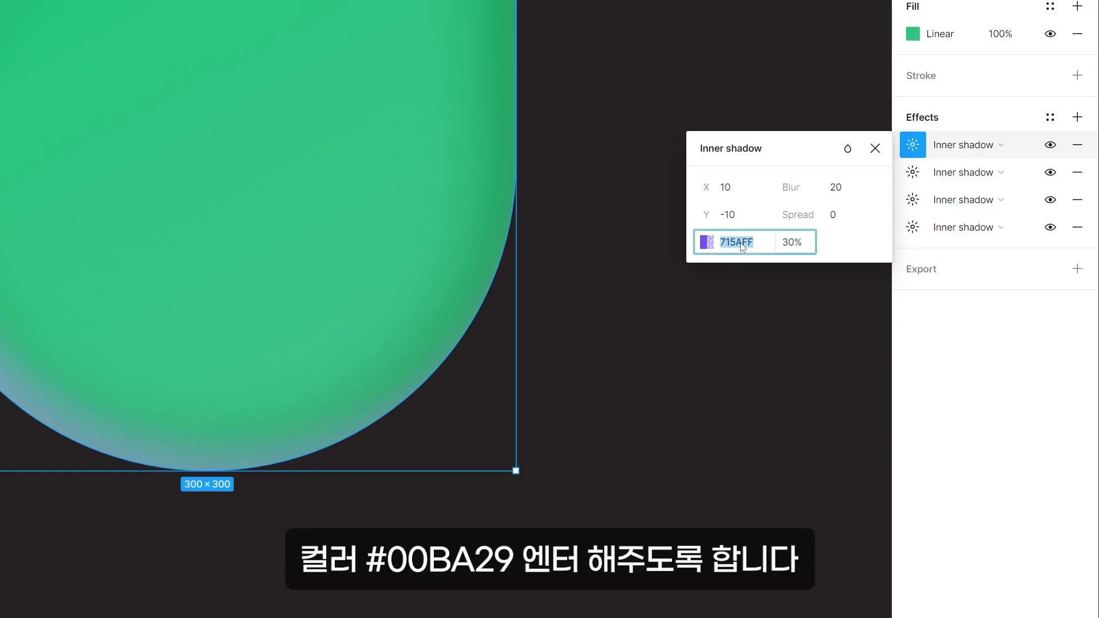
type("00ba29")
key("Return")
left_click(511, 369)
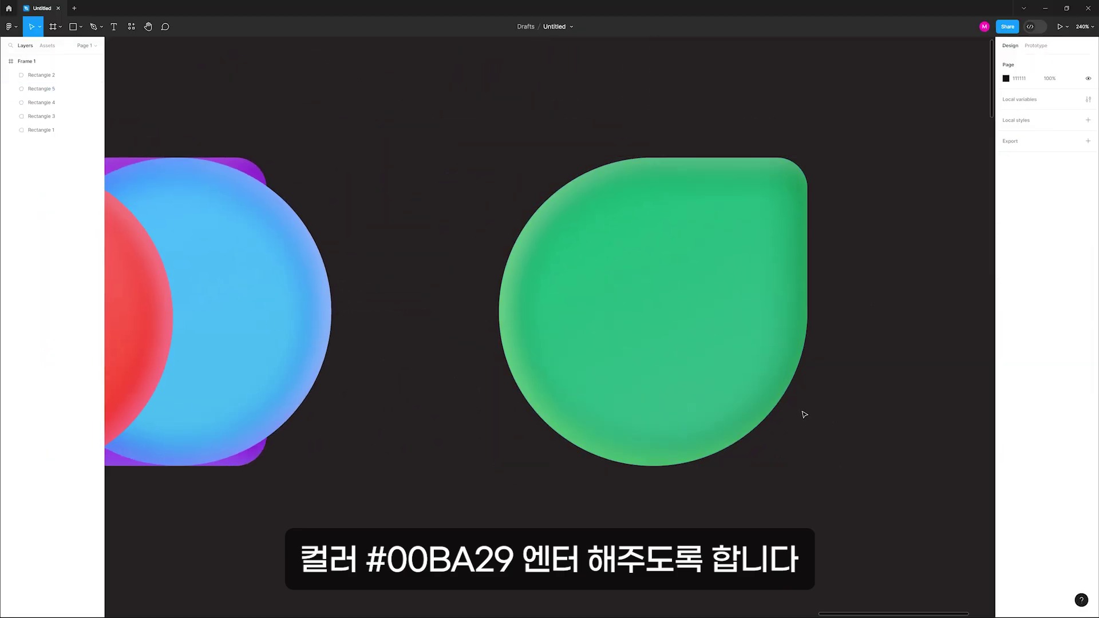
Step: Gather the purple, blue and green pieces close to the two red pieces
scroll(473, 348, "down", 4)
left_click_drag(390, 366, 714, 308)
left_click_drag(526, 303, 509, 443)
left_click_drag(398, 317, 359, 427)
left_click_drag(653, 321, 680, 511)
left_click_drag(636, 277, 616, 590)
left_click_drag(926, 242, 581, 384)
Step: Move the green piece below the left-rounded red piece and place the other red piece to that red piece's right with a 10 px gap
left_click_drag(451, 542, 530, 331)
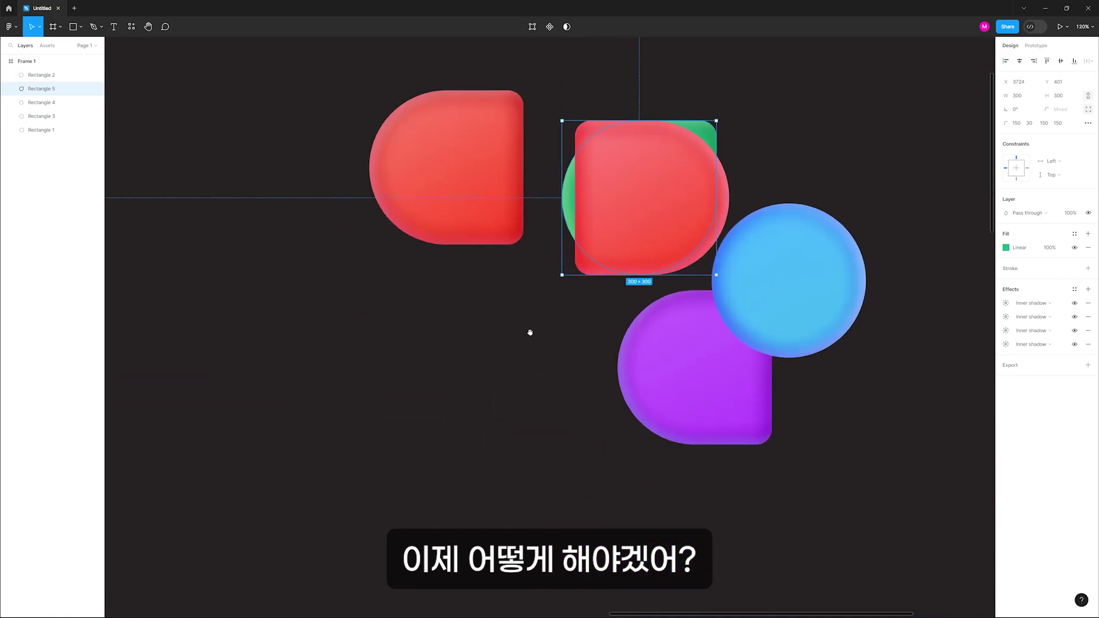
left_click_drag(571, 206, 377, 385)
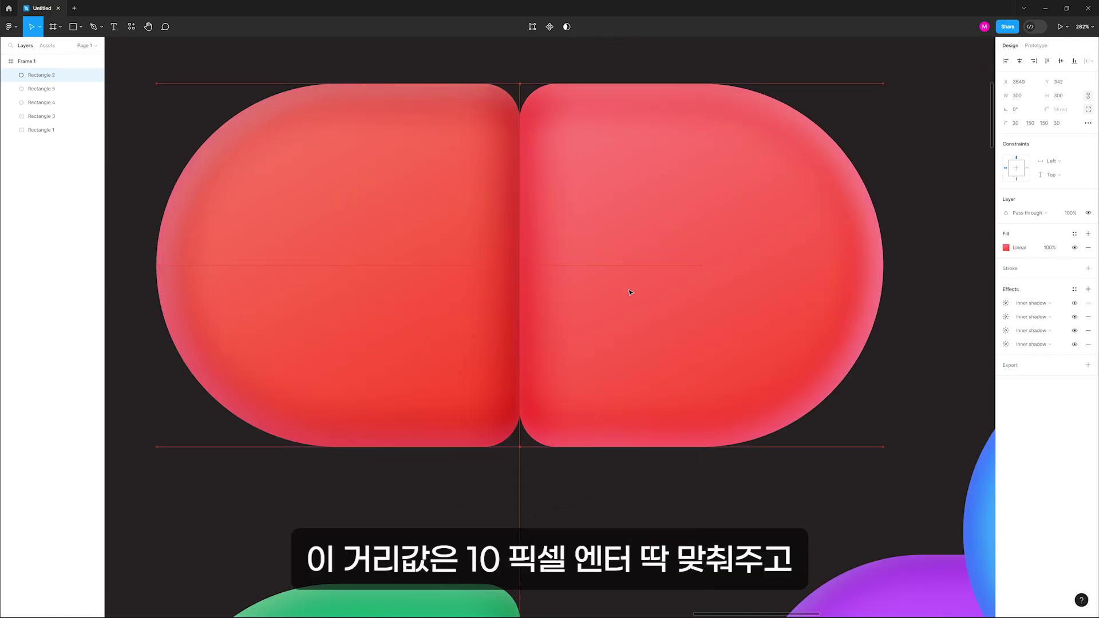
key("shift+Right")
Step: Stack the purple piece below the left red piece and the green piece below the purple one, leaving 10 px gaps
left_click_drag(583, 354, 690, 248)
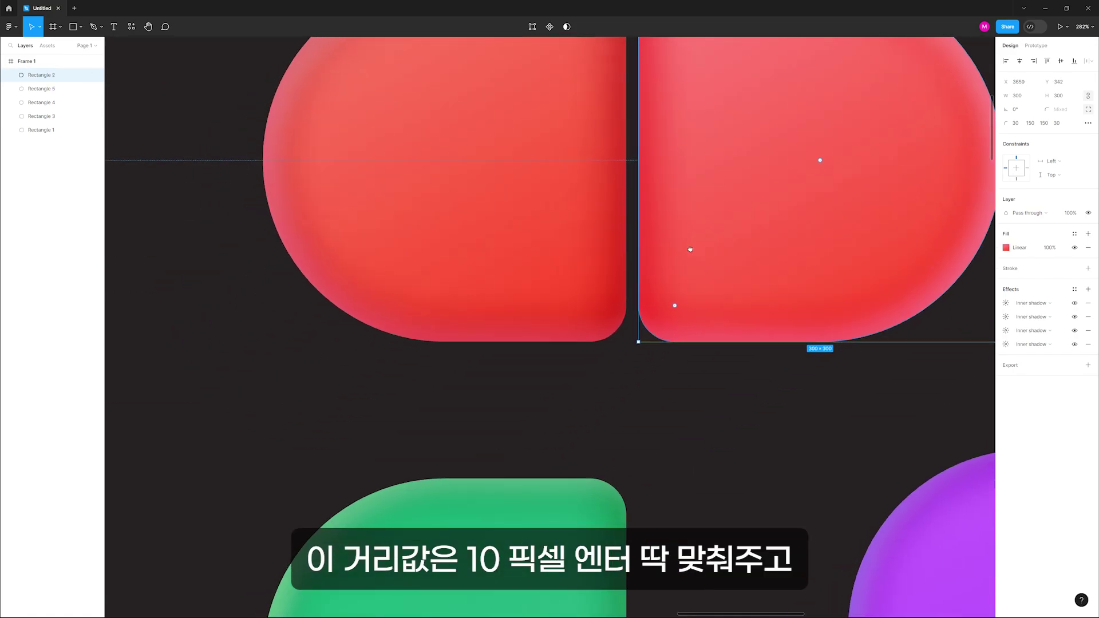
left_click_drag(967, 530, 571, 143)
key("shift+Down")
key("Escape")
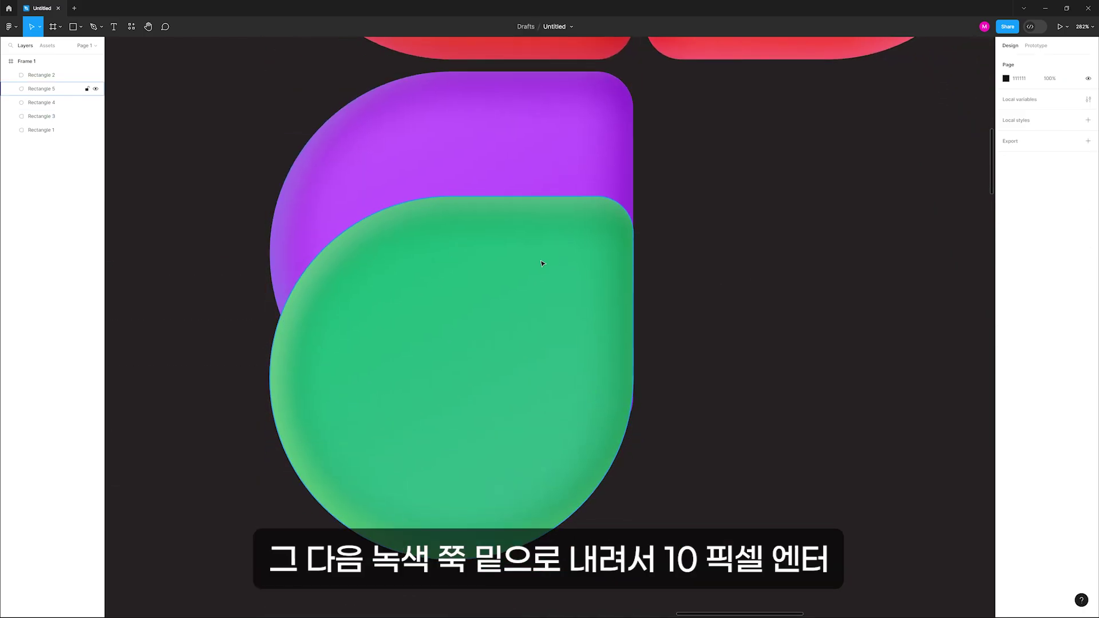
left_click_drag(542, 264, 215, 615)
key("shift+Down")
Step: Place the blue circle to the right of the purple piece and below the right red piece, with 10 px gaps on both sides
left_click_drag(852, 269, 418, 359)
key("shift+Down")
key("shift+Right")
scroll(604, 333, "down", 2)
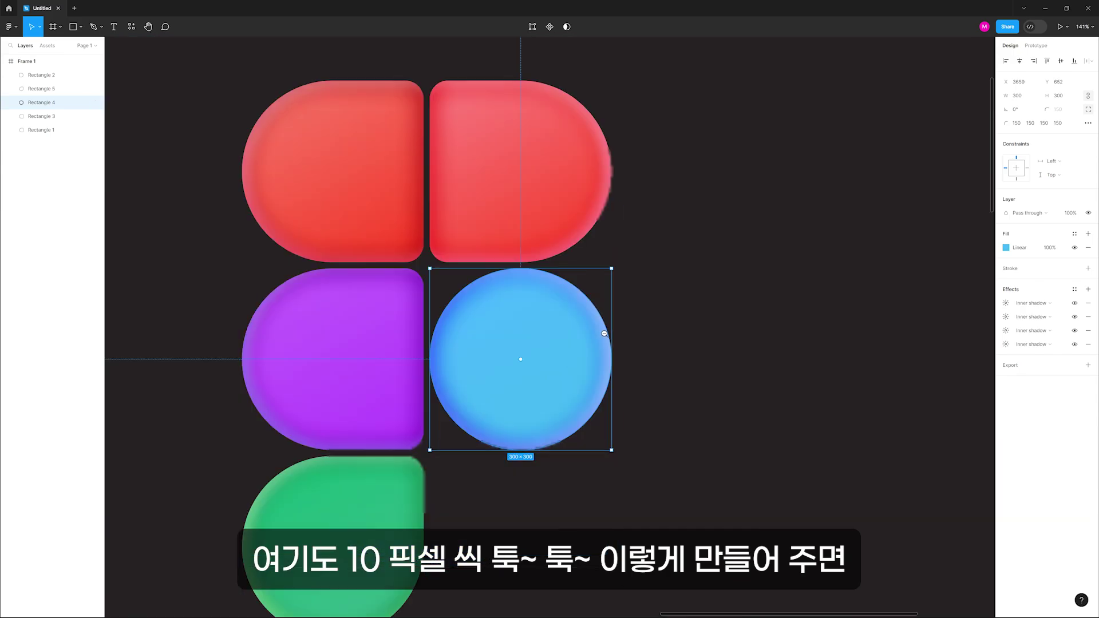
left_click_drag(608, 389, 732, 379)
left_click(813, 379)
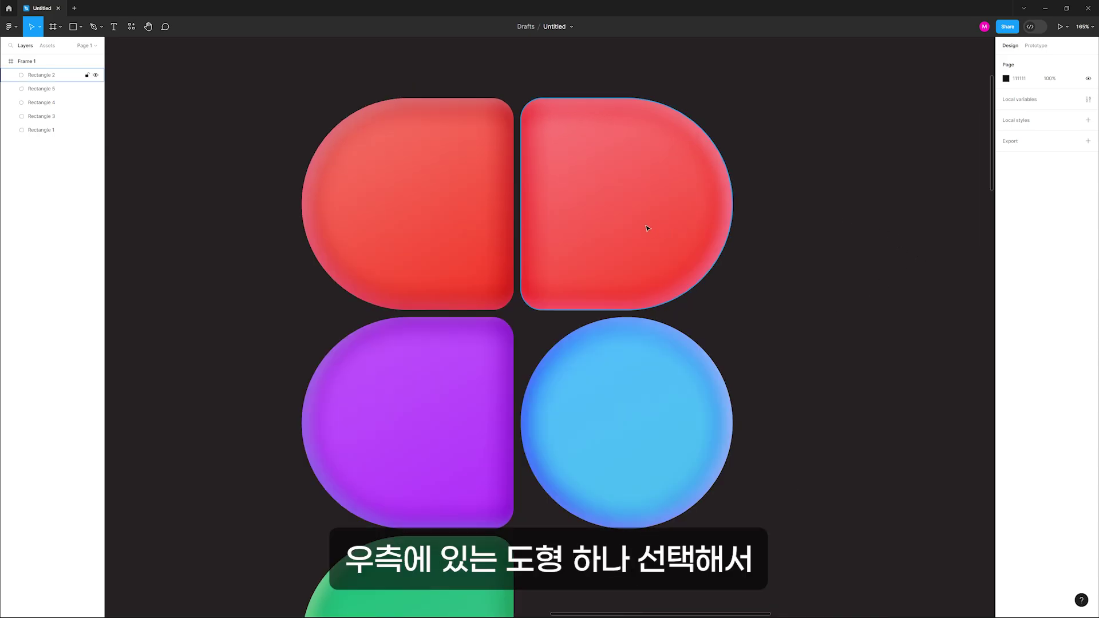
Step: Duplicate the right red piece to its right and remove all four inner shadows from the copy
left_click(595, 221)
left_click_drag(575, 225, 832, 248)
left_click_drag(901, 275, 499, 291)
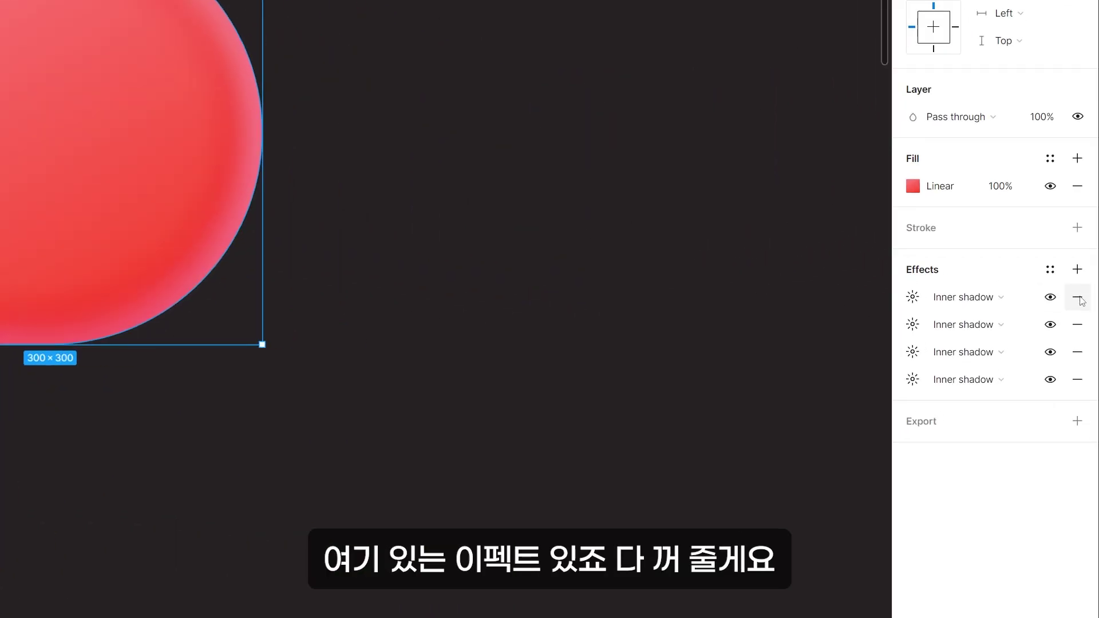
left_click(1088, 302)
left_click(1078, 297)
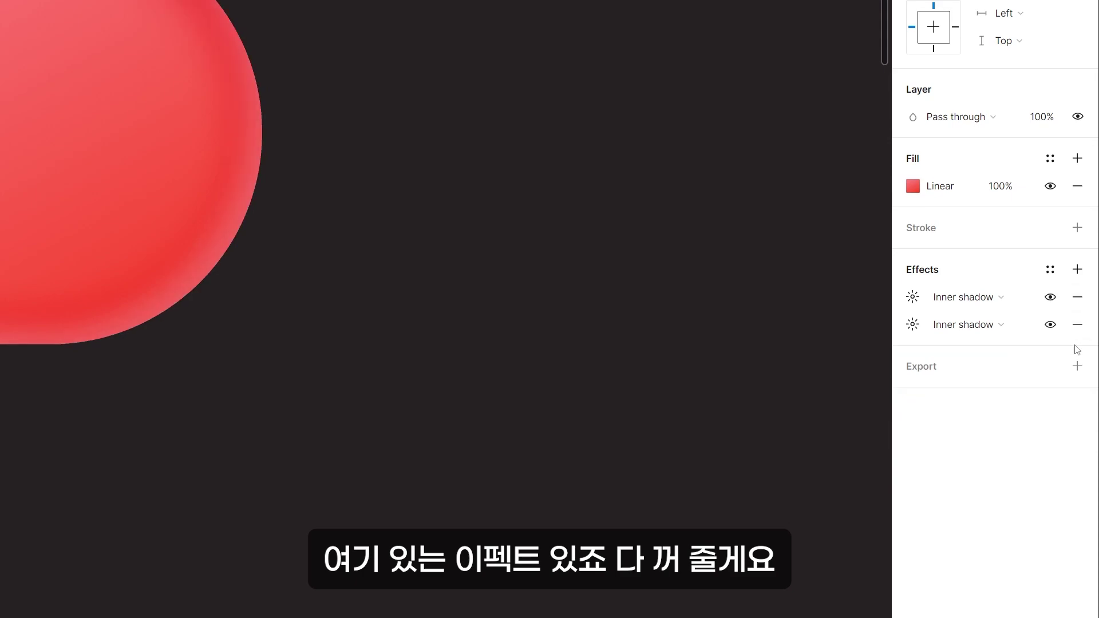
left_click(1077, 325)
left_click(1078, 298)
Step: Change the red copy's gradient fill to solid FF0400 at 30% opacity
left_click(904, 186)
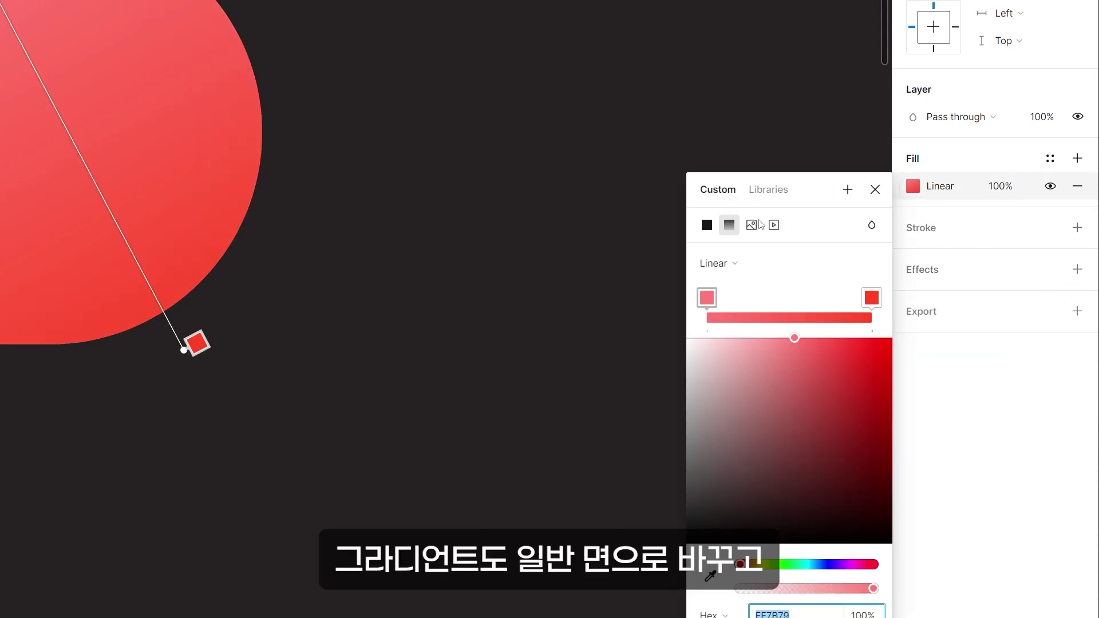
left_click(707, 225)
type("FF0400")
key("Return")
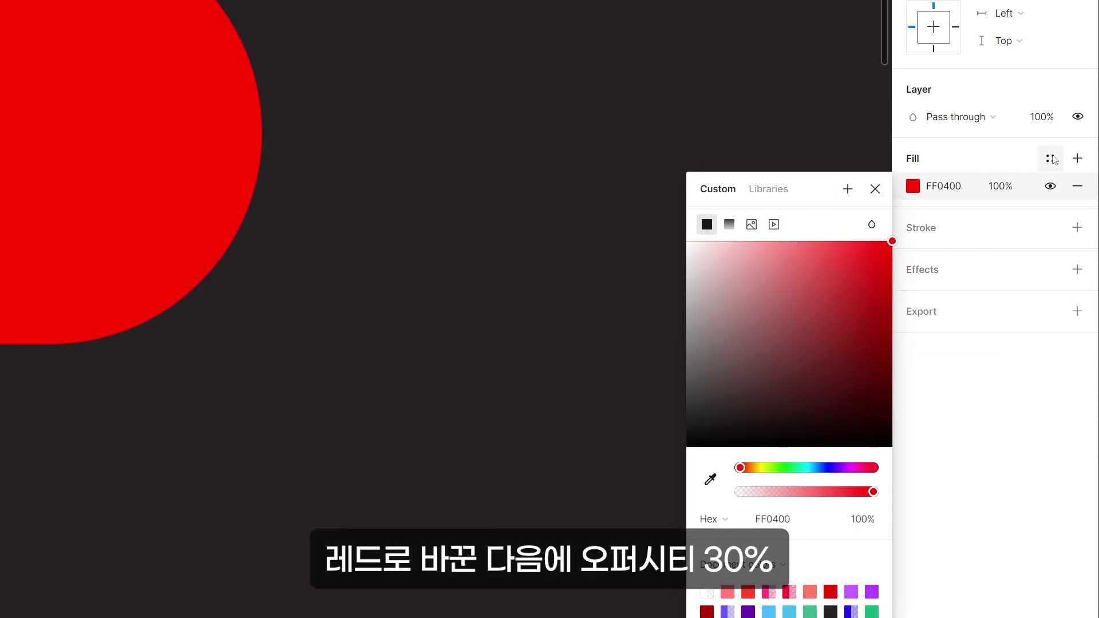
left_click(1001, 186)
type("30")
key("Return")
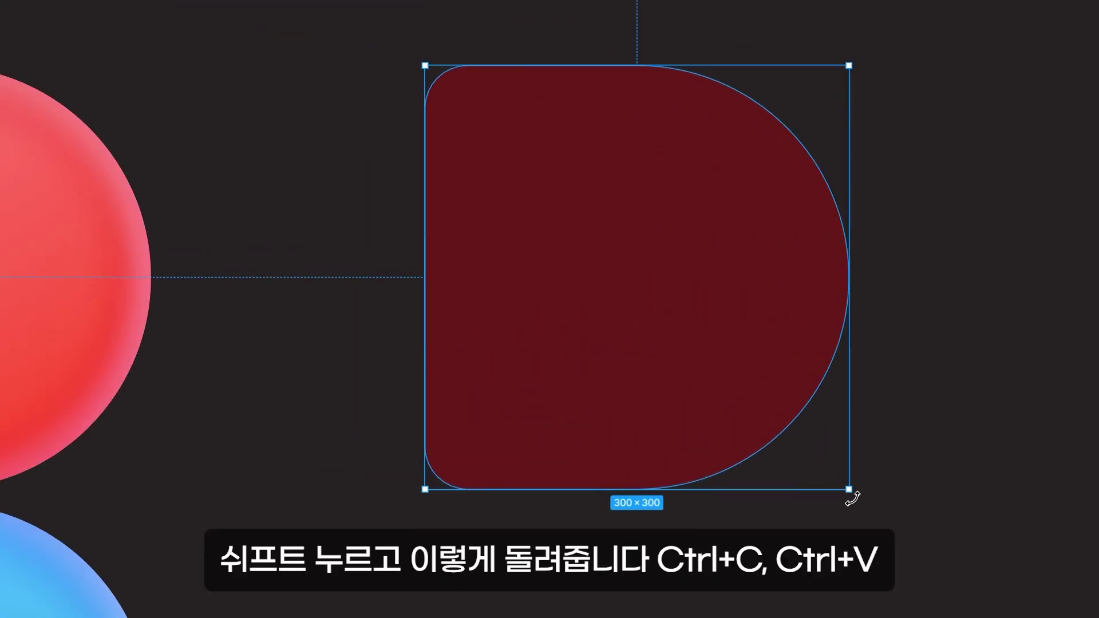
Step: Rotate the translucent red shape 90° so its rounded end faces up, and duplicate it in place
left_click_drag(852, 499, 819, 99)
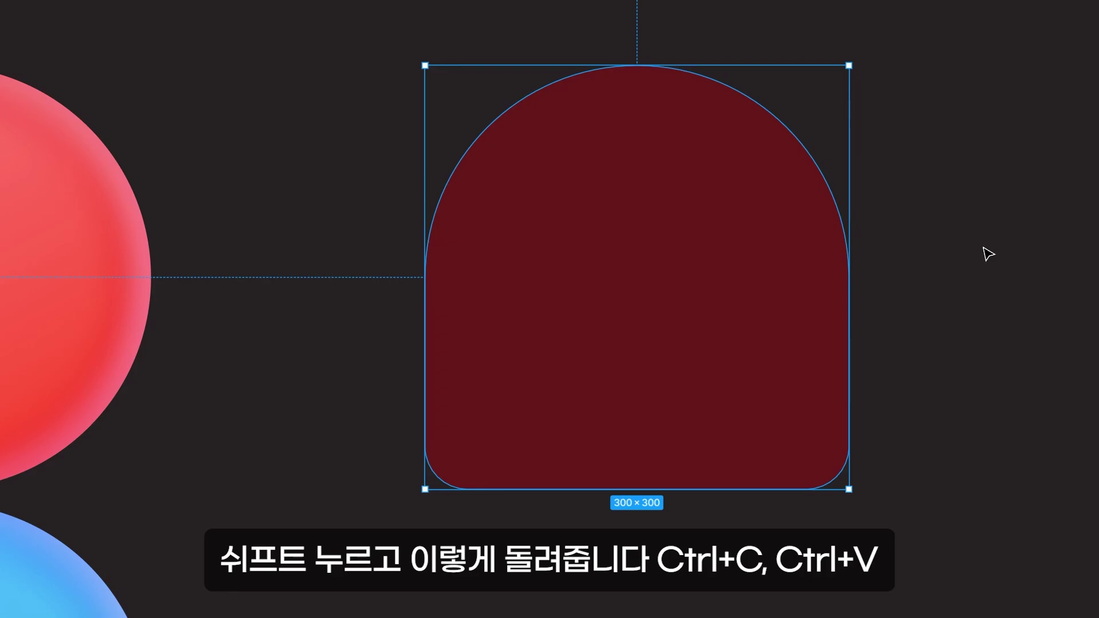
key("ctrl+c")
key("ctrl+v")
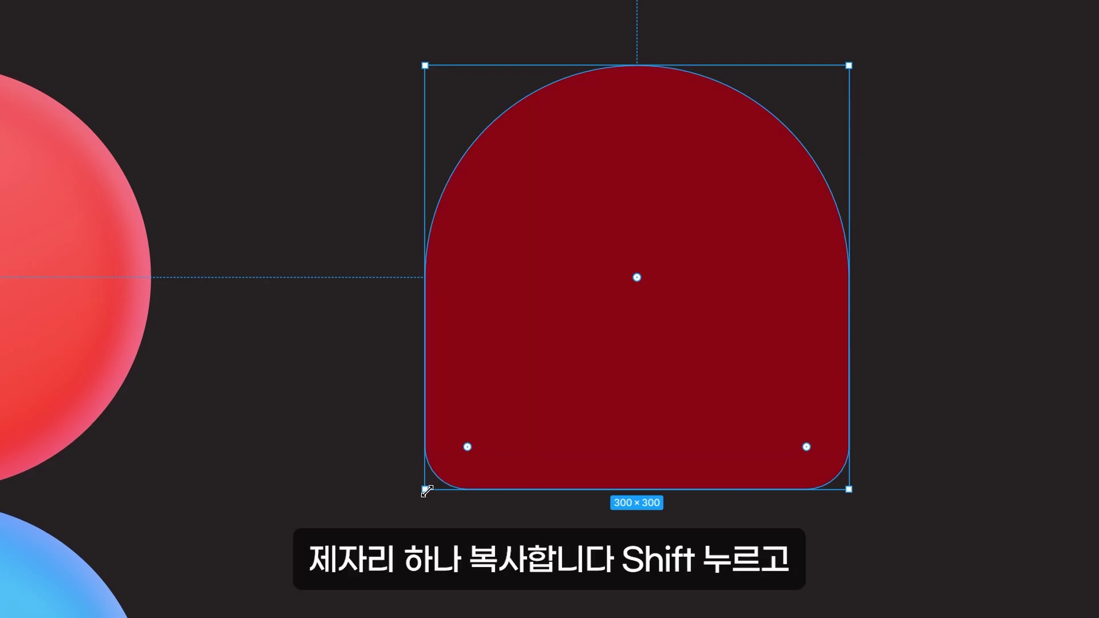
Step: Enlarge the duplicate proportionally down and left to about 371 × 371 and increase its upper corner radii to the maximum
left_click_drag(424, 490, 312, 605)
left_click_drag(639, 279, 453, 516)
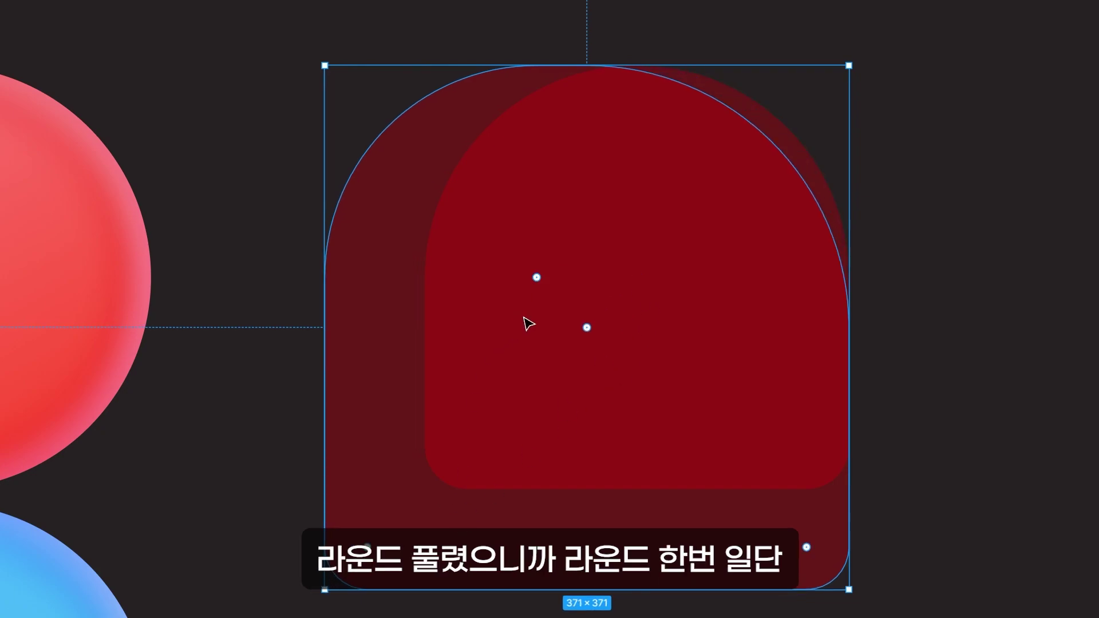
left_click_drag(538, 278, 728, 542)
left_click(999, 398)
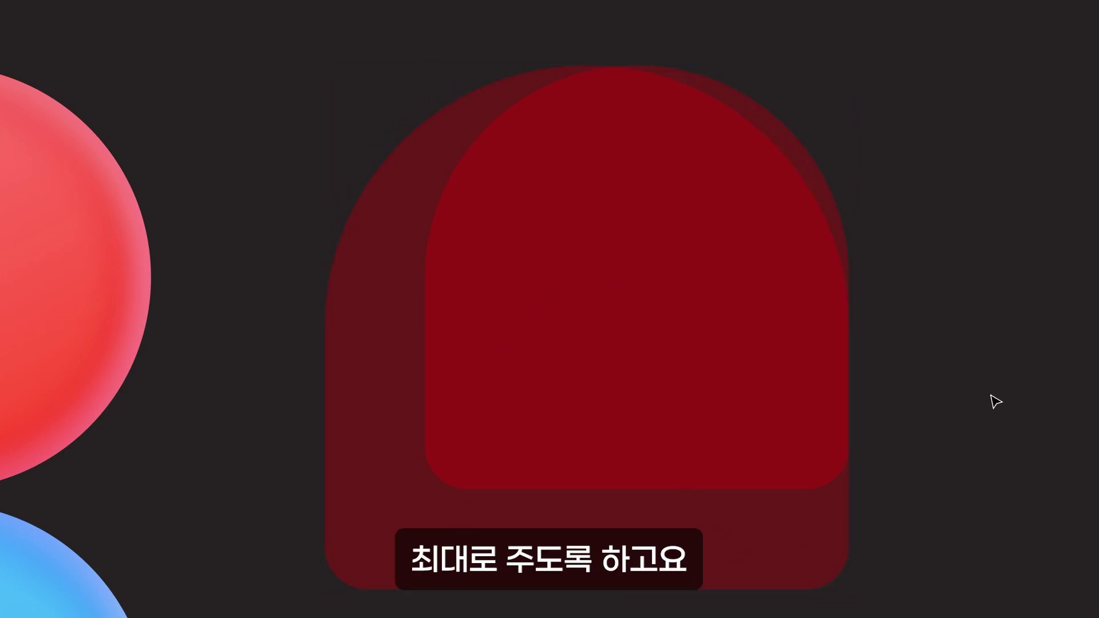
Step: Duplicate the overlapping pair to its right and delete the larger shape from the new pair
left_click_drag(980, 65, 828, 193)
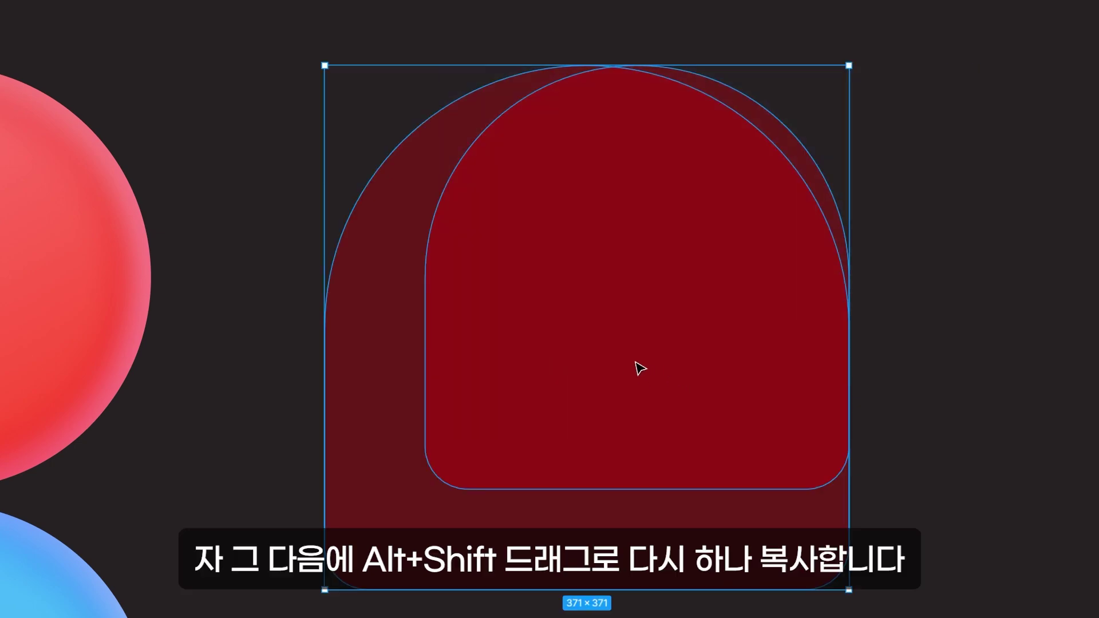
left_click_drag(519, 354, 1098, 395)
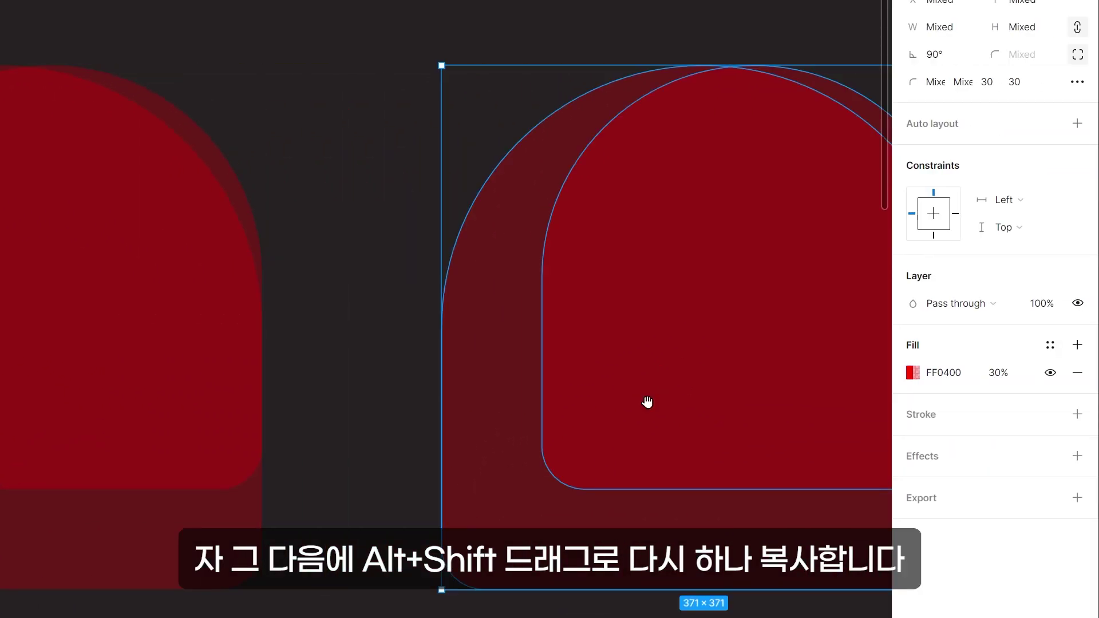
left_click_drag(647, 403, 322, 448)
key("Escape")
left_click(223, 557)
key("Delete")
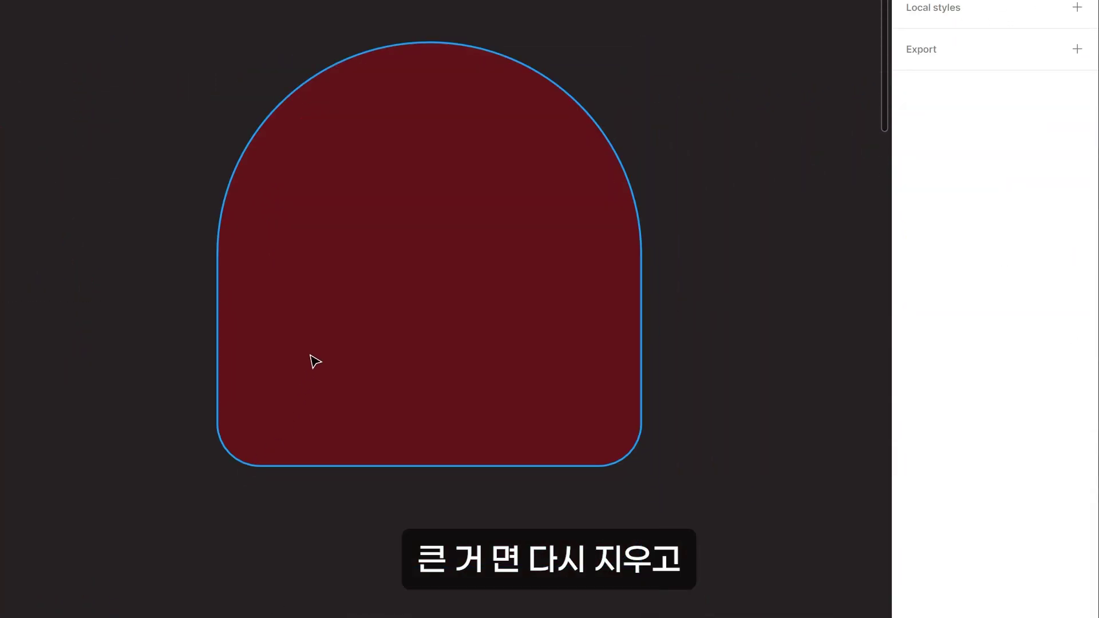
Step: Duplicate the remaining shape in place, enlarge the duplicate down and left to about 328 × 328 and fully round its upper corners
left_click(368, 402)
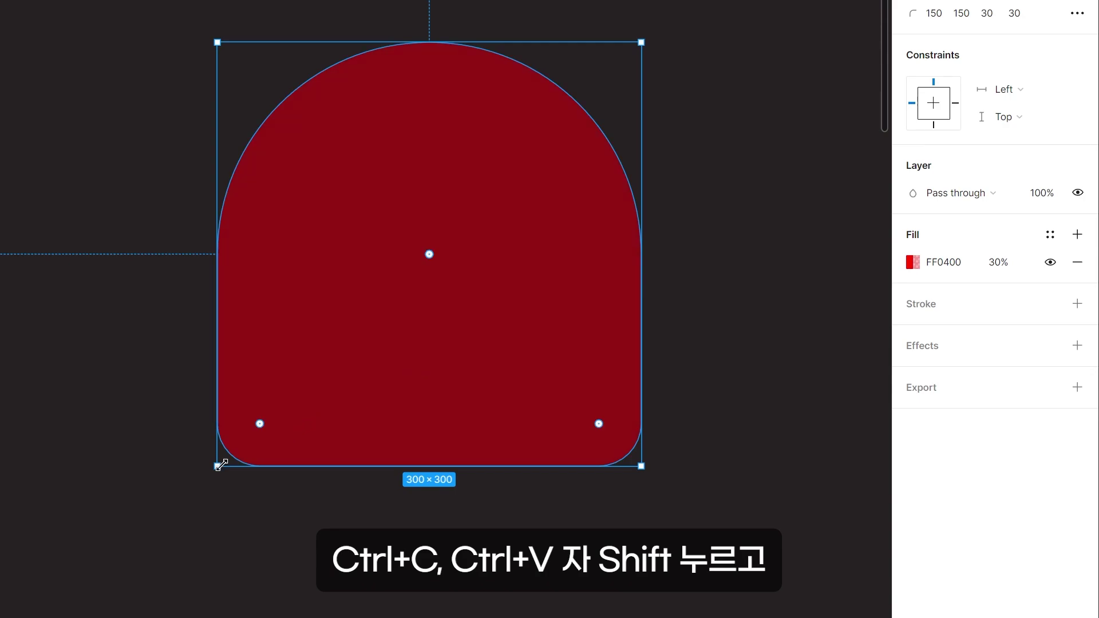
left_click_drag(222, 465, 177, 507)
left_click_drag(429, 255, 486, 395)
left_click(595, 33)
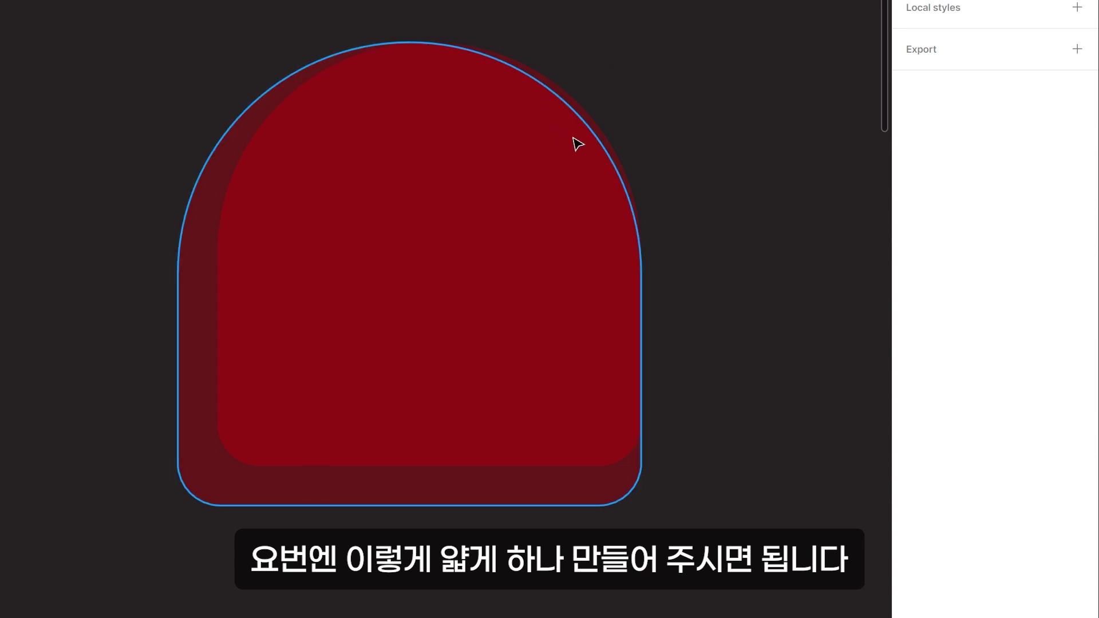
Step: Duplicate the second overlapping pair to its right and delete the larger shape from this third pair
left_click_drag(42, 600, 459, 44)
left_click_drag(314, 328, 769, 339)
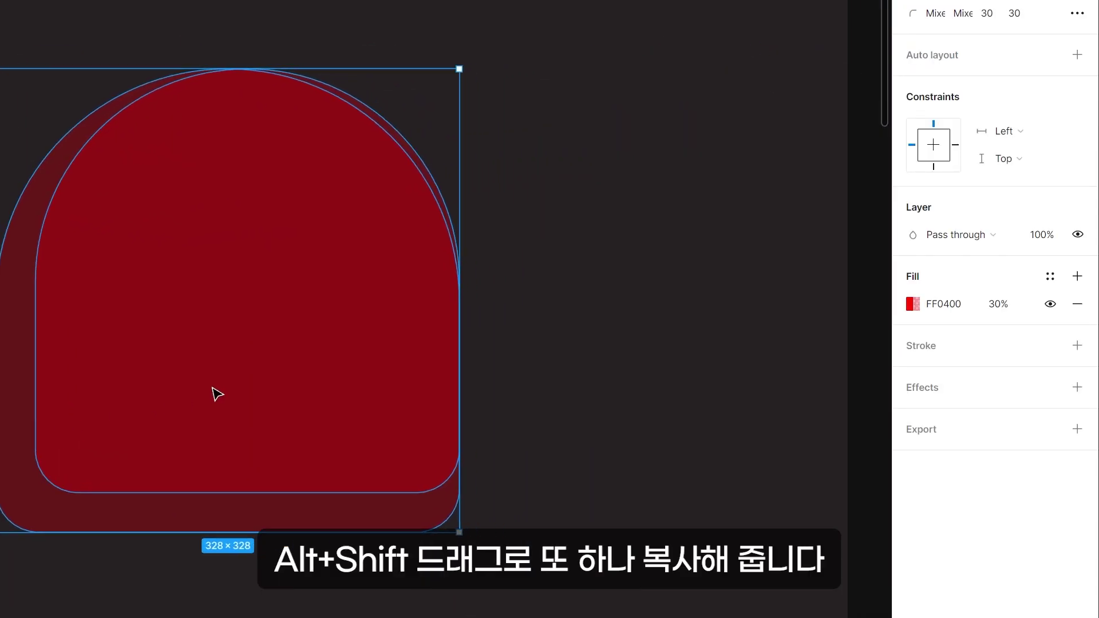
left_click(219, 509)
key("Delete")
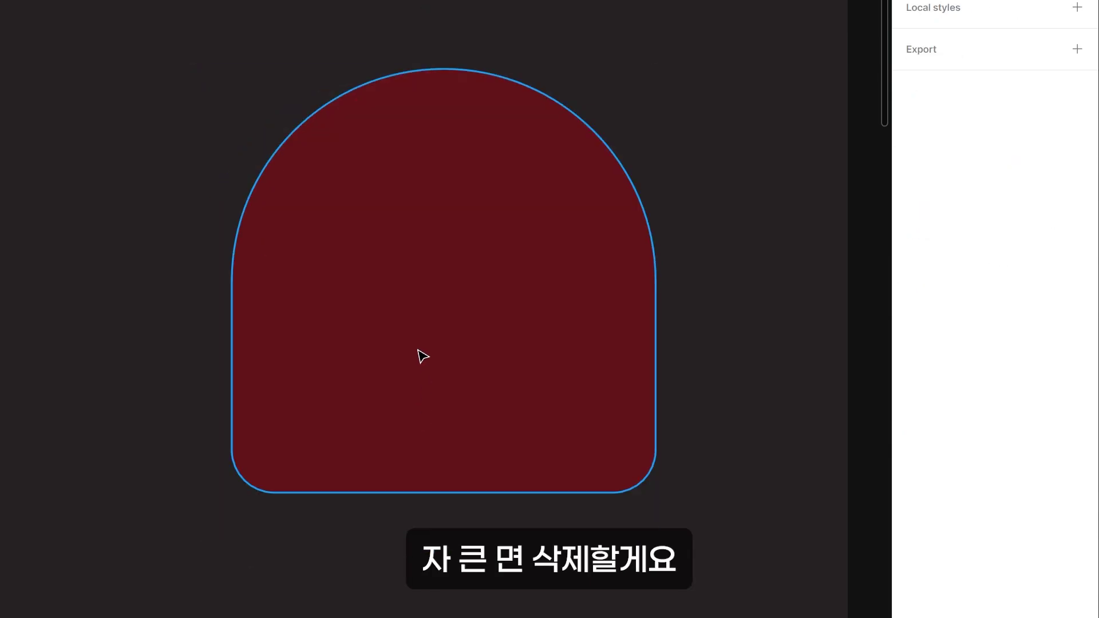
Step: Rotate the third remaining shape so its rounded end faces right, and duplicate it in place
left_click(555, 160)
left_click_drag(663, 59, 636, 519)
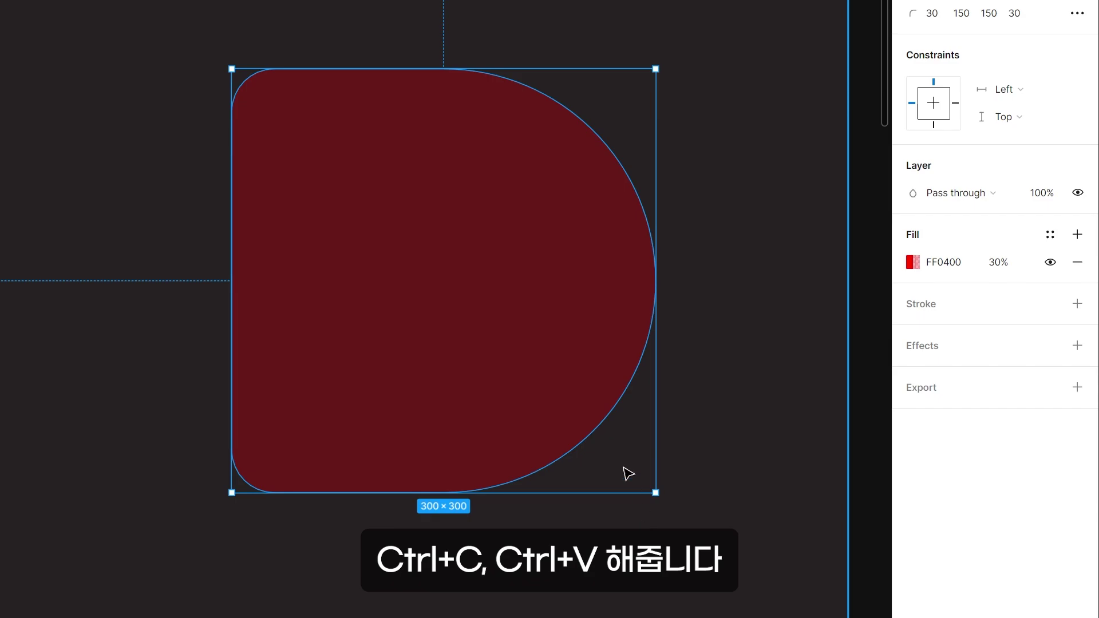
key("ctrl+c")
key("ctrl+v")
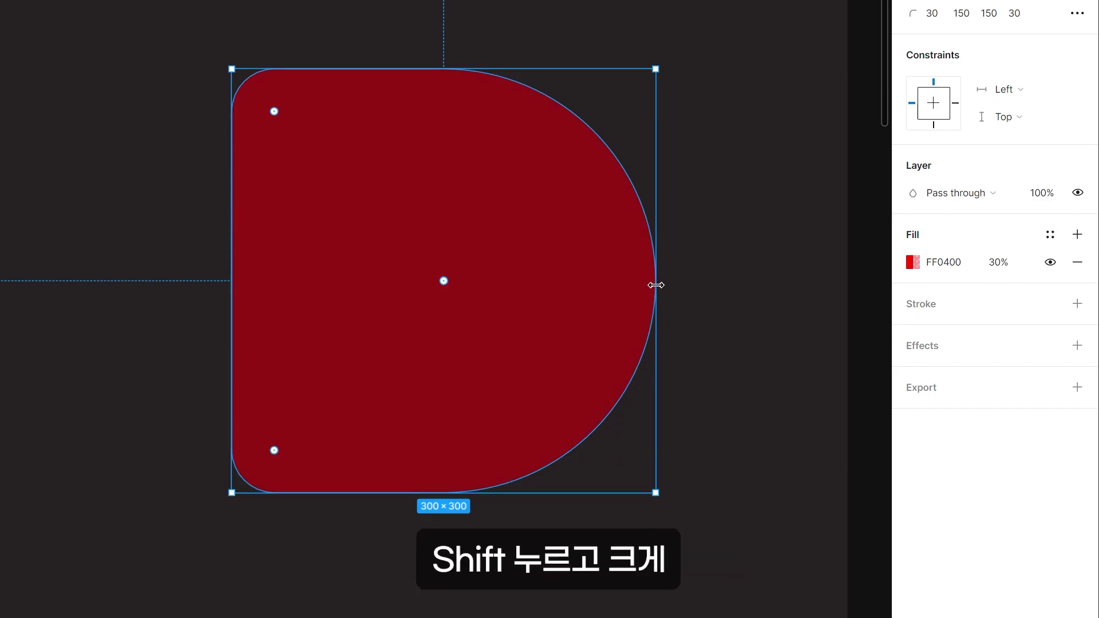
Step: Enlarge the duplicate to about 334 × 334 and shift it right so a narrow strip of the original's straight side sticks out
left_click_drag(656, 285, 701, 334)
key("Left")
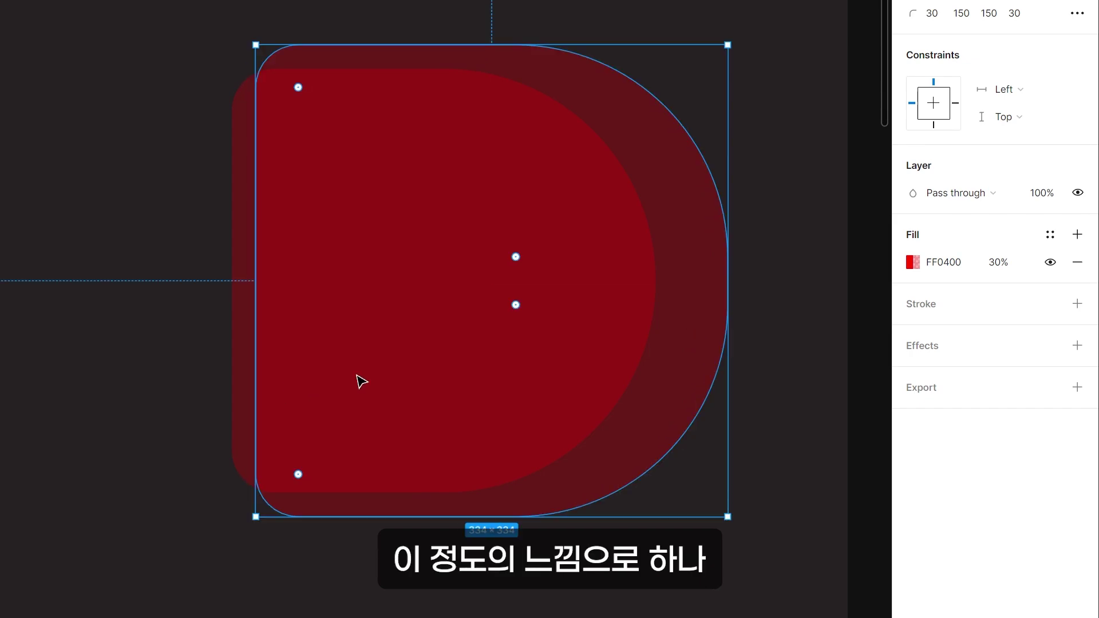
left_click(121, 199)
Step: Subtract one shape from the other in the first overlapping pair to leave a thick crescent
left_click_drag(429, 289, 743, 275)
left_click_drag(309, 90, 521, 428)
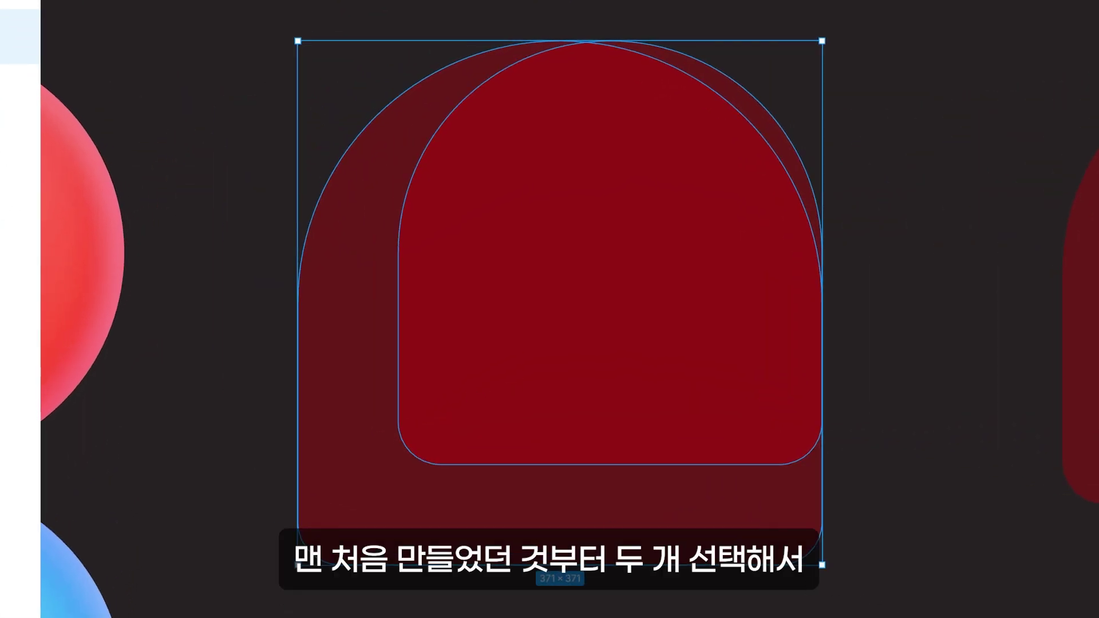
left_click(756, 22)
left_click(676, 90)
Step: Subtract the overlapping shapes in the second and third pairs to leave a thin crescent and a vertical strip
left_click_drag(856, 200, 578, 326)
left_click(529, 38)
left_click(501, 100)
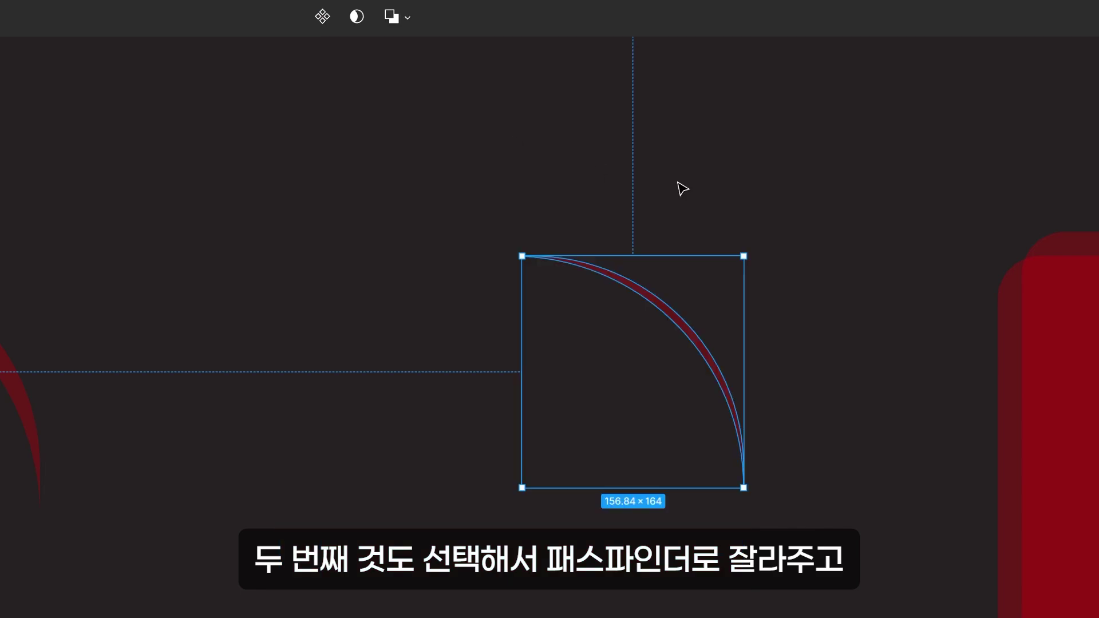
scroll(922, 234, "right", 5)
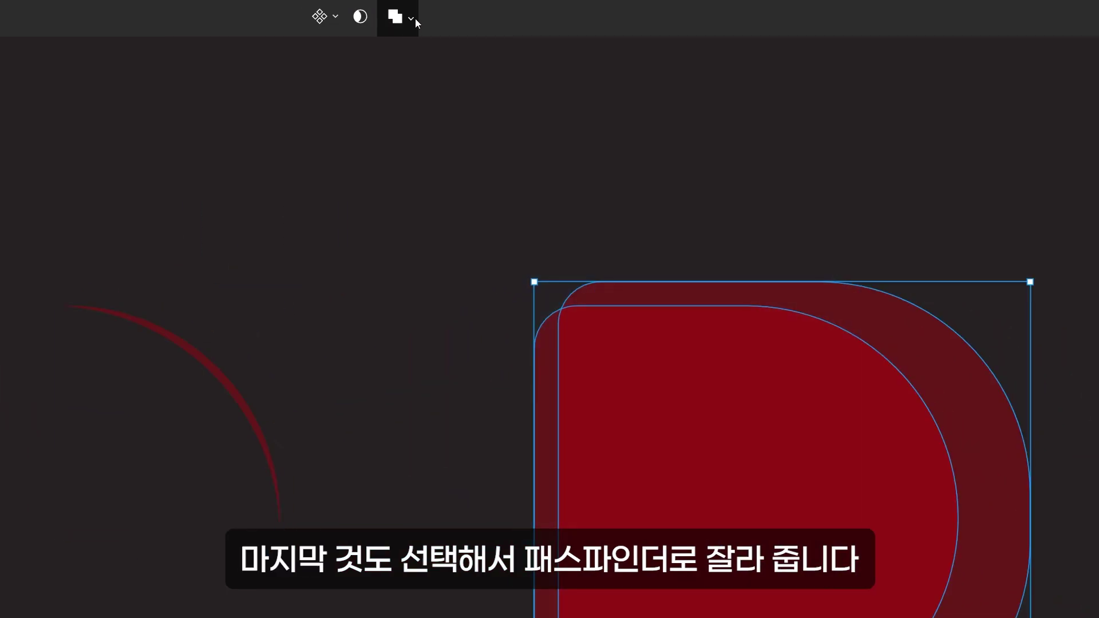
left_click(415, 19)
left_click(382, 84)
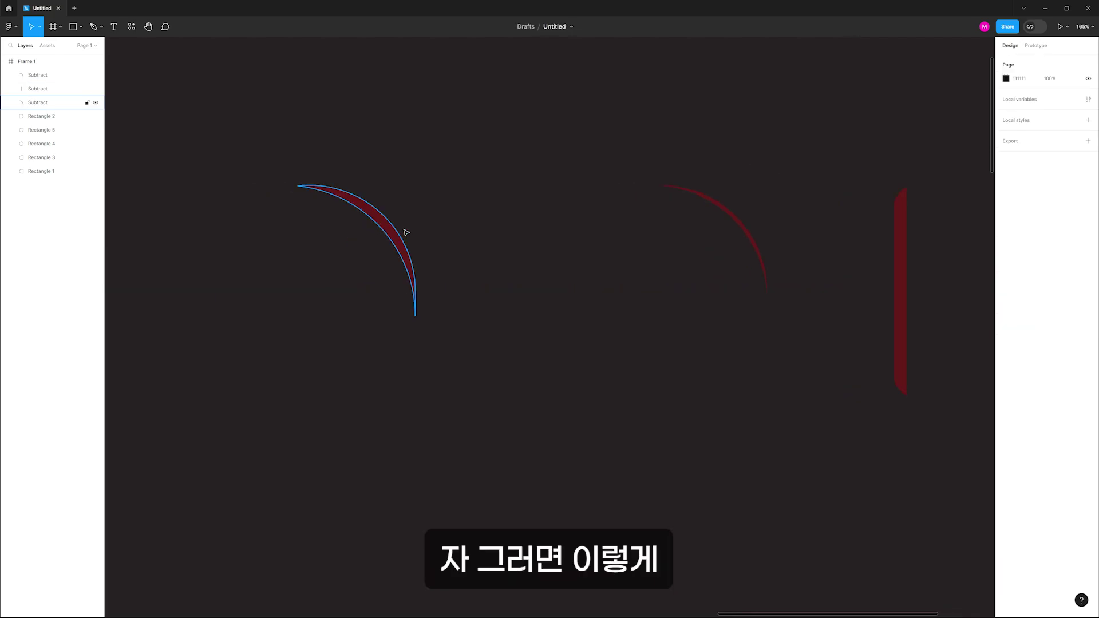
Step: Move the thick crescent next to the others, between the thin crescent and the vertical strip
left_click_drag(388, 223, 825, 327)
scroll(824, 319, "up", 4)
left_click_drag(935, 423, 833, 331)
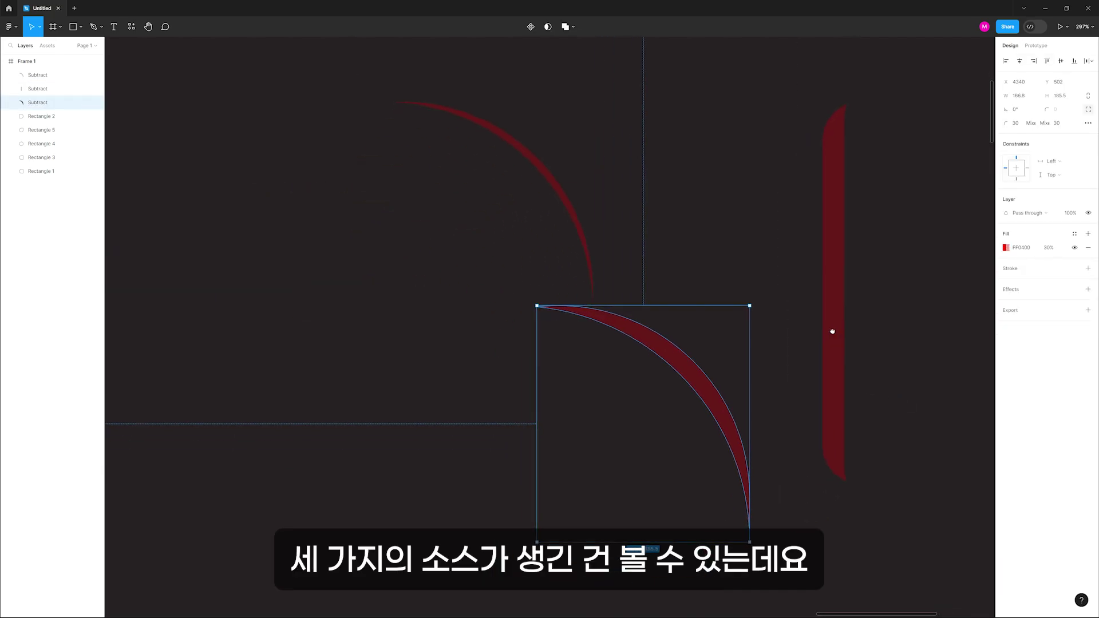
left_click(712, 196)
Step: Set the fill of both crescents and the vertical strip to white FFFFFF at 100% opacity
left_click_drag(316, 80, 857, 387)
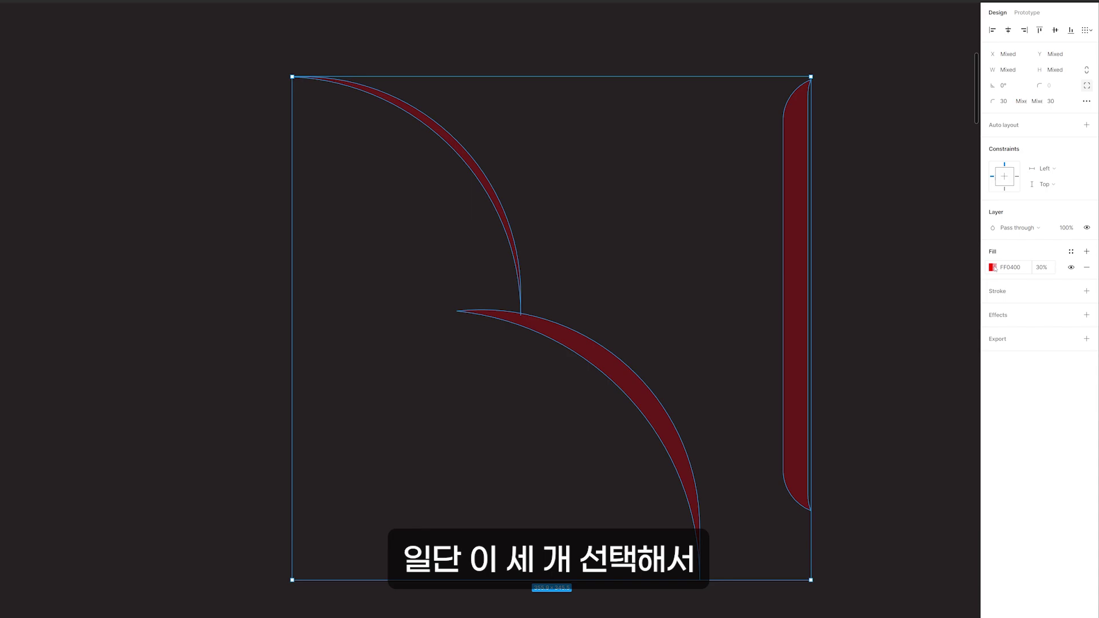
left_click(994, 267)
left_click_drag(903, 331, 839, 296)
left_click(1043, 267)
type("10")
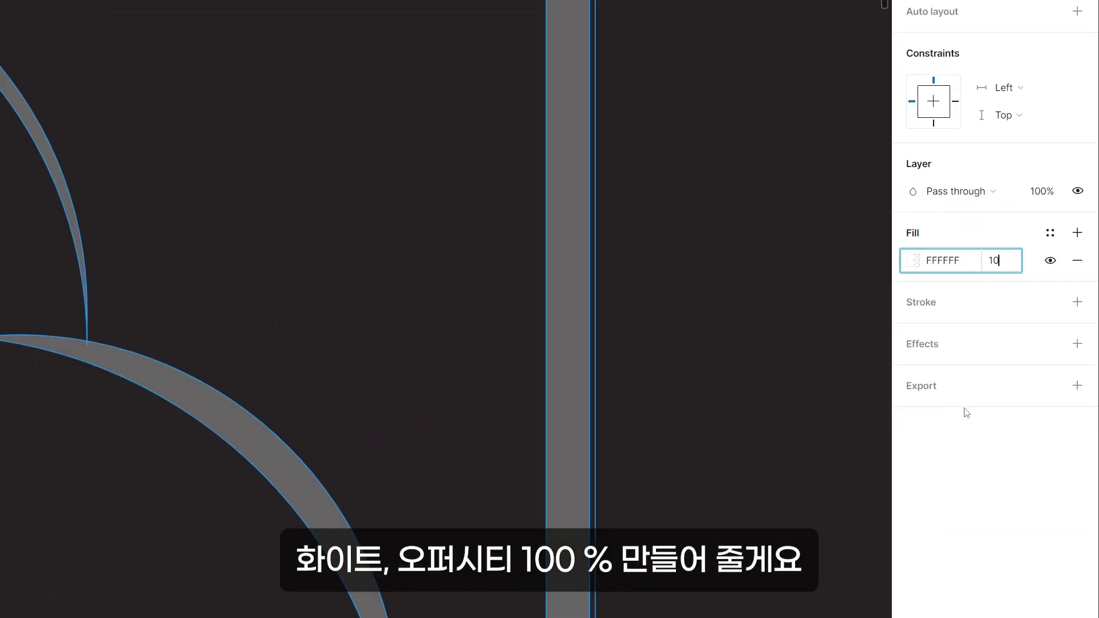
type("0")
key("Return")
left_click(725, 313)
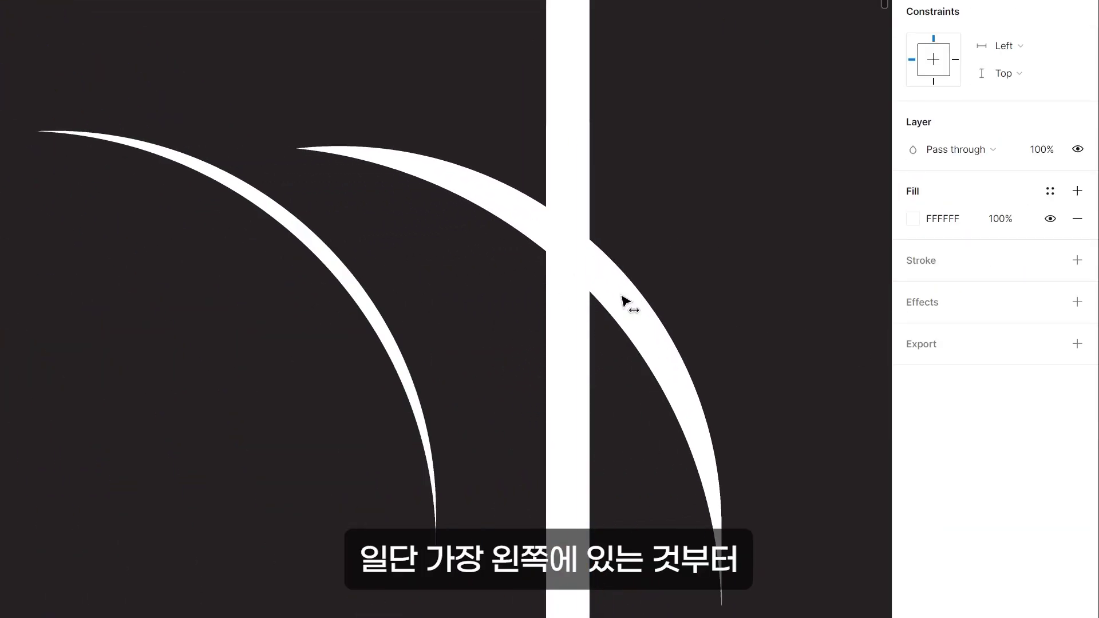
Step: Set the thick crescent's fill opacity to 50% and give it a layer blur of 10
left_click(626, 304)
left_click(81, 126)
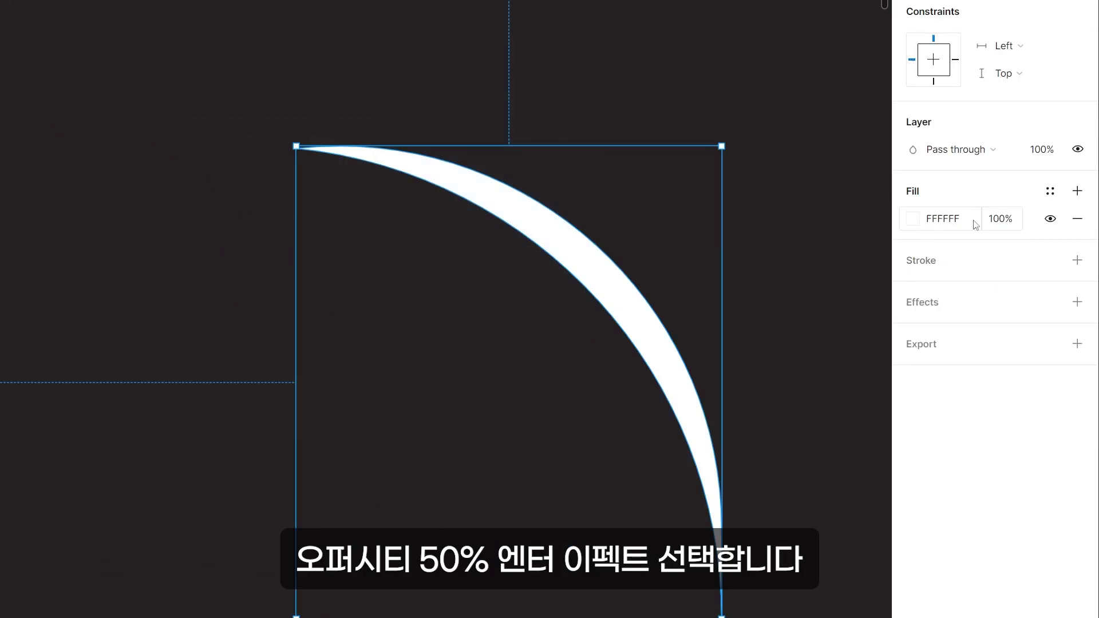
key("Return")
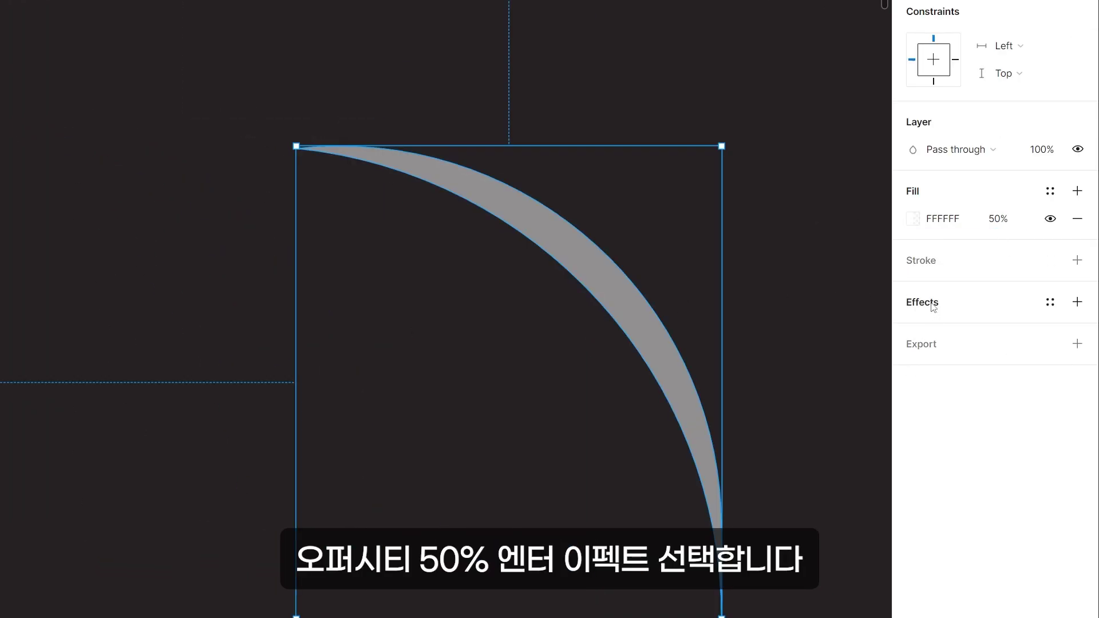
left_click(1078, 302)
left_click(971, 329)
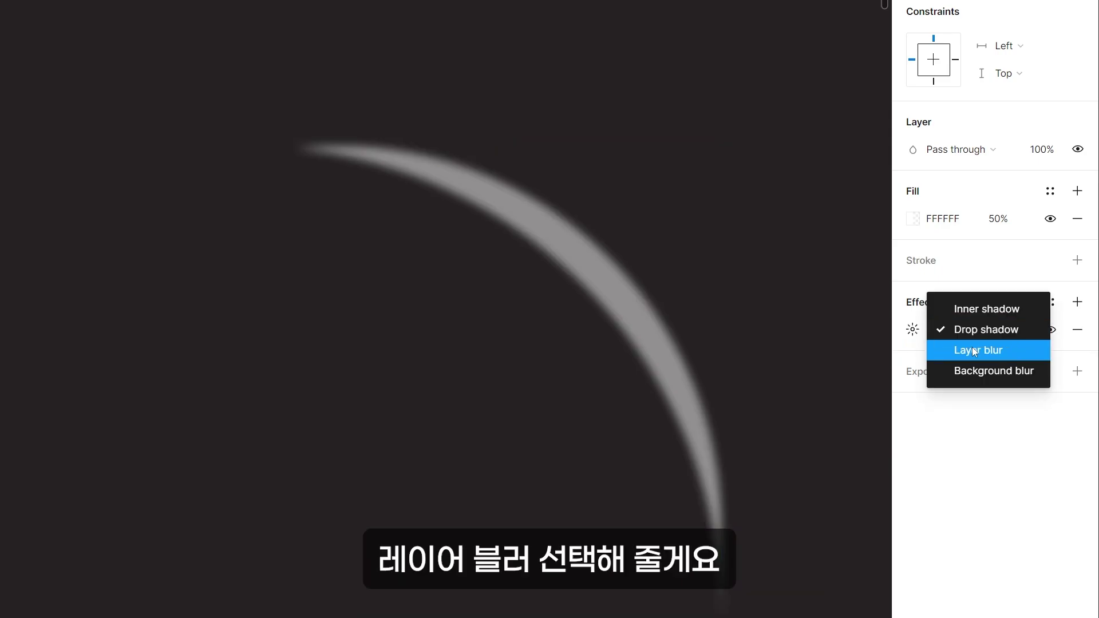
left_click(972, 347)
left_click(913, 329)
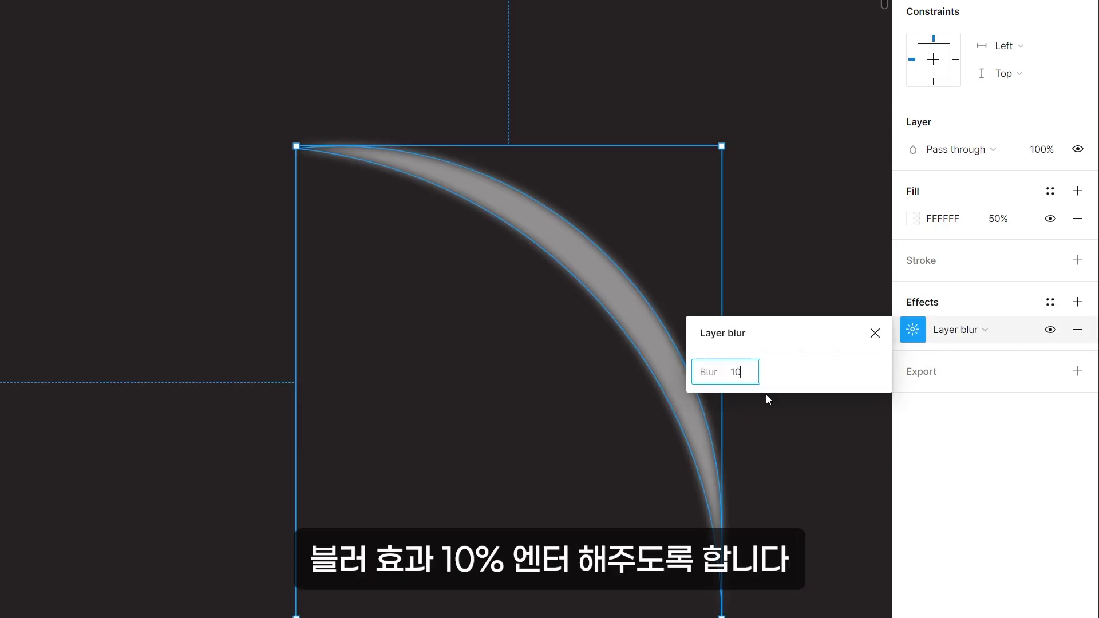
key("Return")
key("Escape")
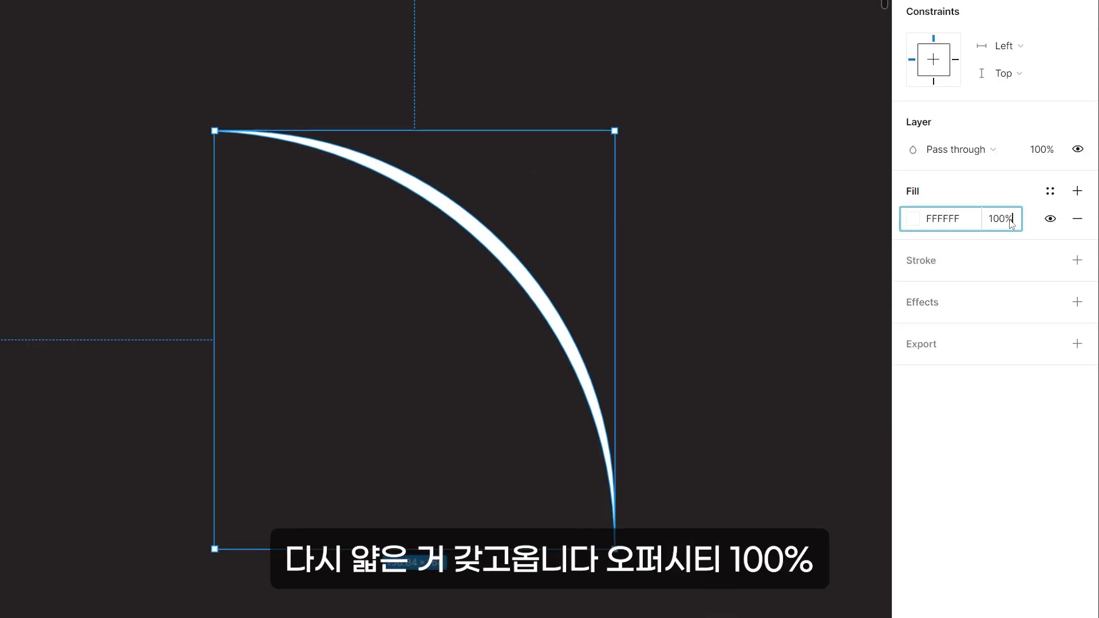
Step: Give the thin white crescent a layer blur of 5
left_click(930, 310)
left_click(956, 331)
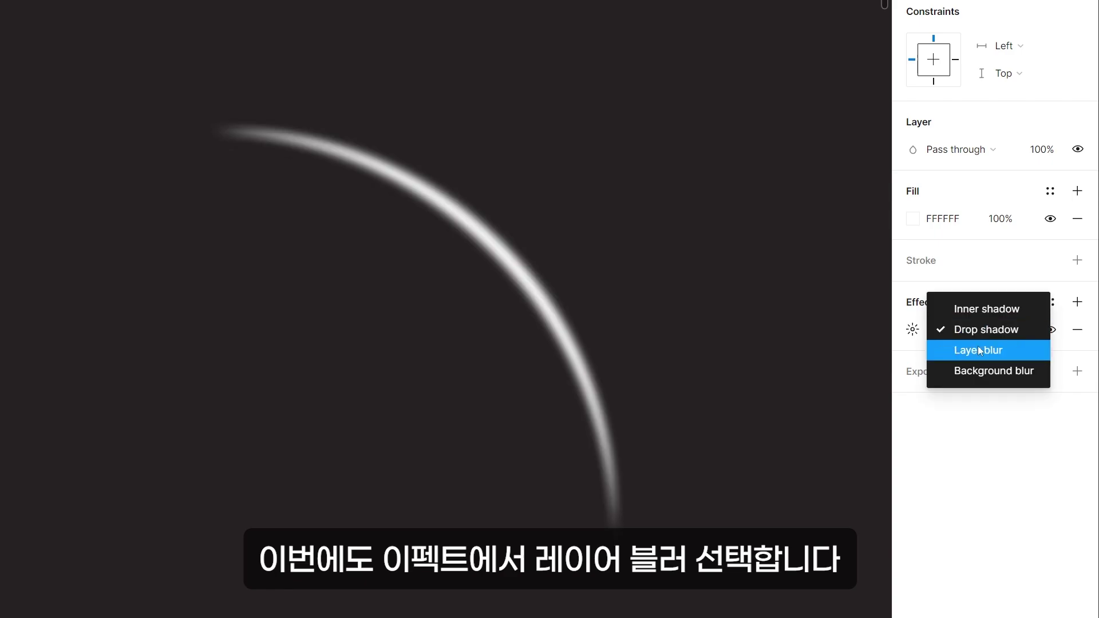
left_click(978, 348)
left_click(910, 331)
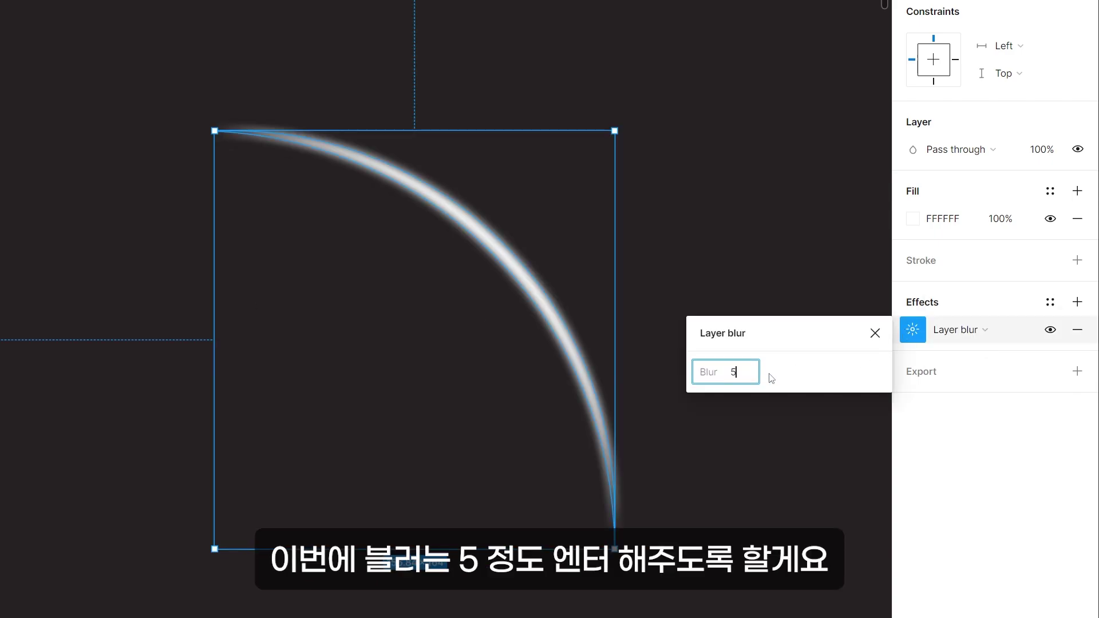
type("5")
key("Return")
key("Escape")
key("Escape")
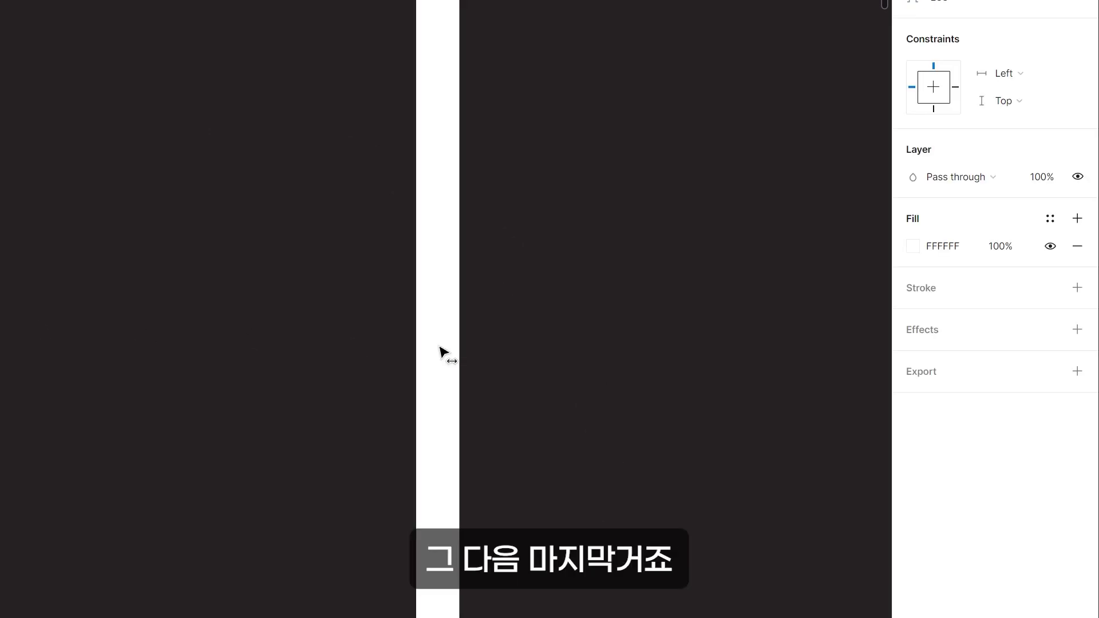
Step: Change the vertical strip's fill to a linear gradient and set its first colour stop to FFB6B5
left_click(913, 246)
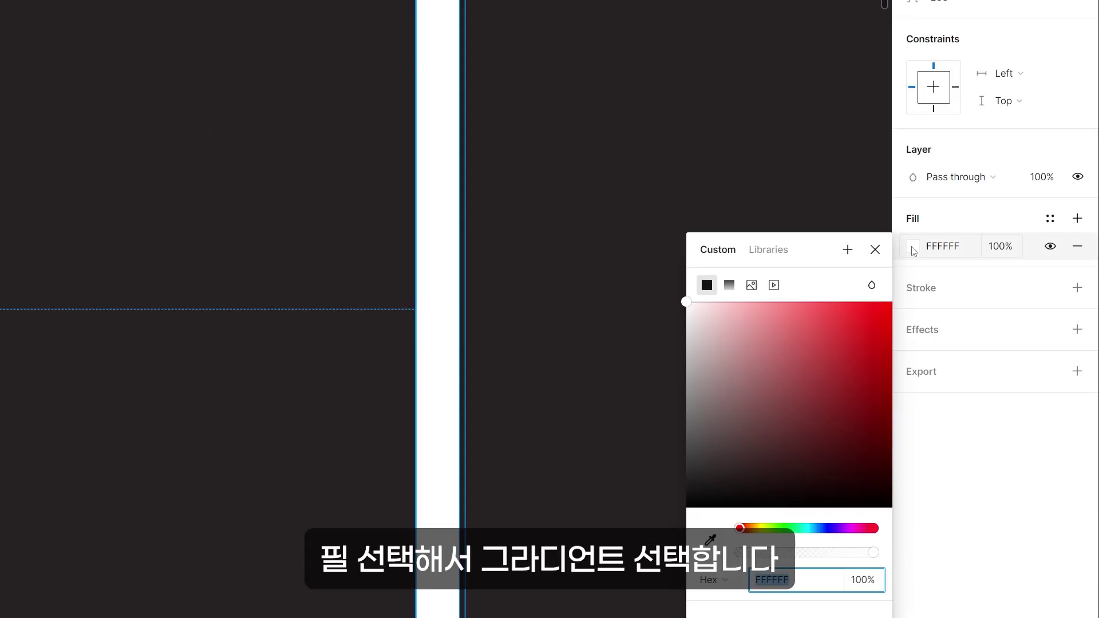
left_click(730, 285)
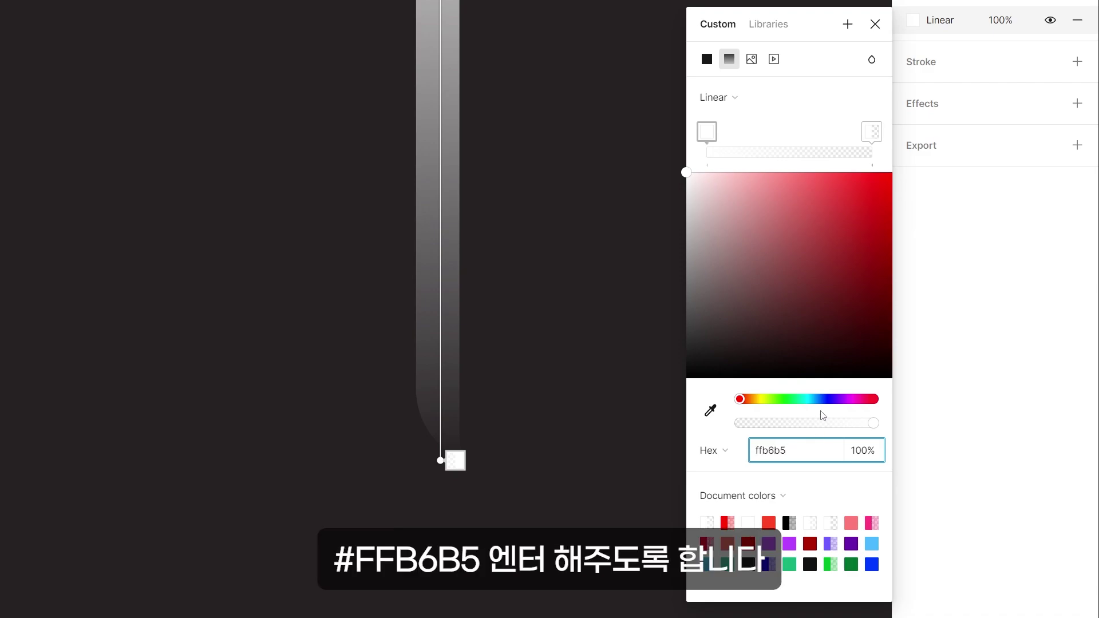
key("Return")
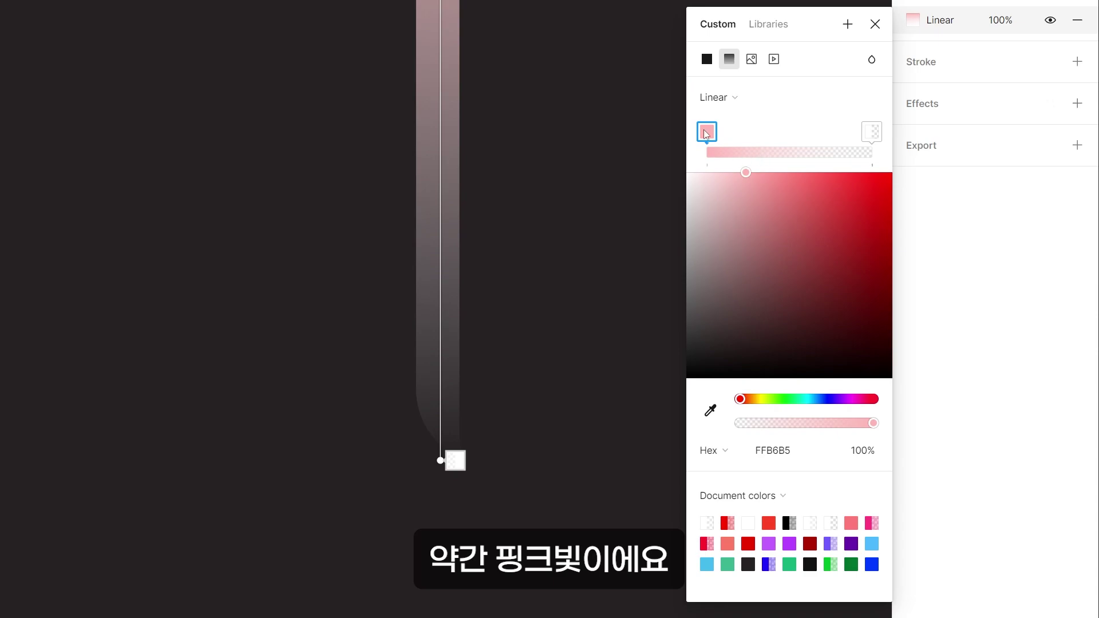
Step: Copy the pink FFB6B5 stop to the middle and end of the strip's gradient, removing the original end stop
left_click_drag(706, 134, 800, 141)
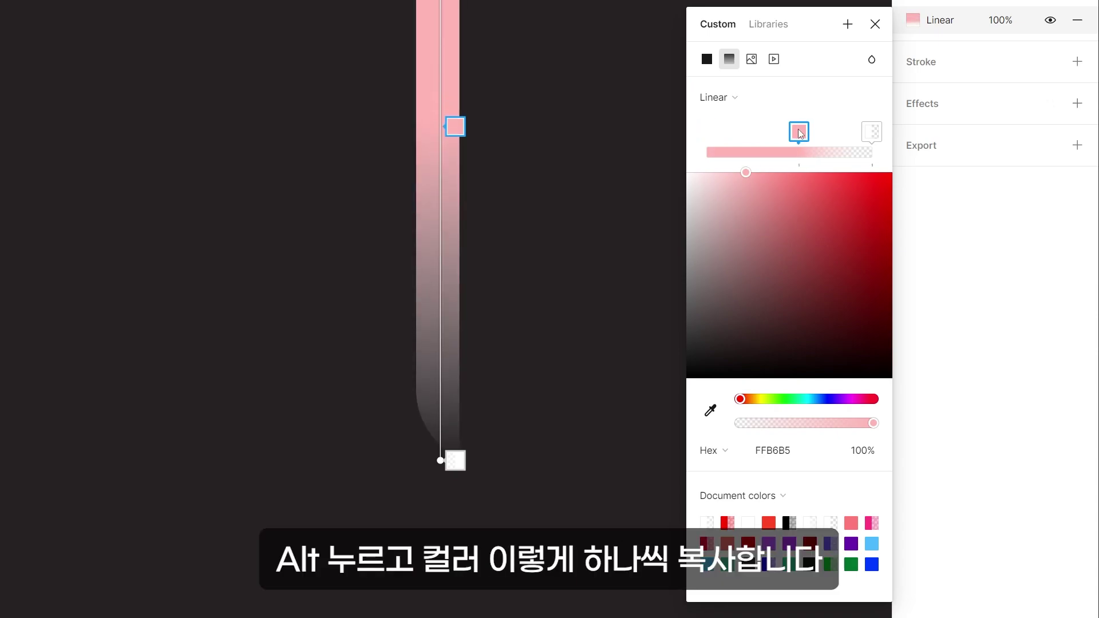
left_click_drag(675, 140, 691, 142)
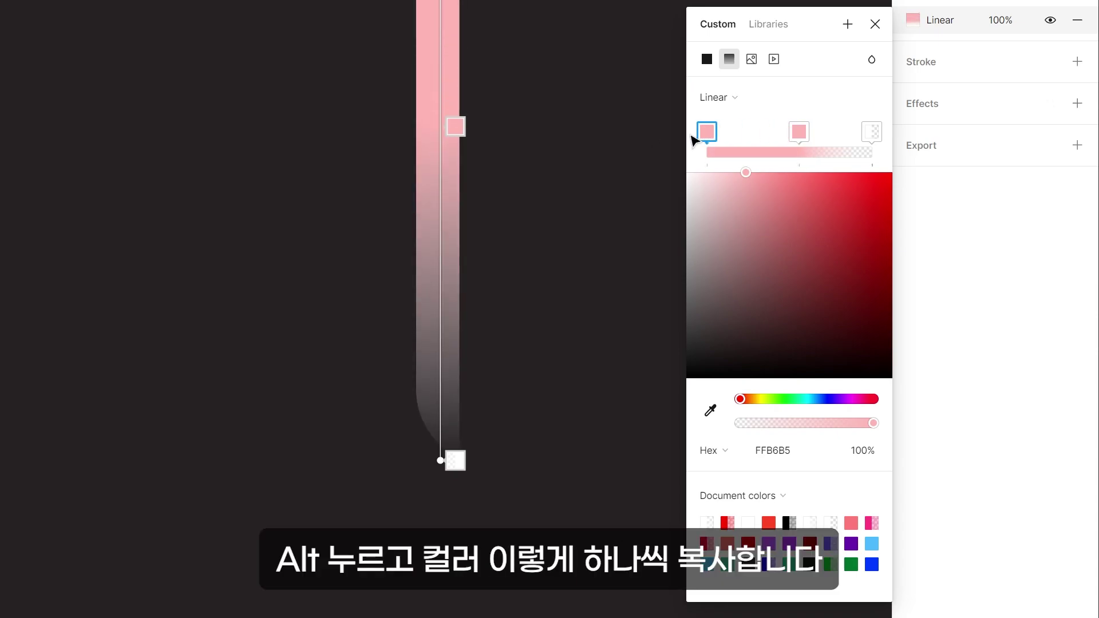
left_click(875, 136)
key("Delete")
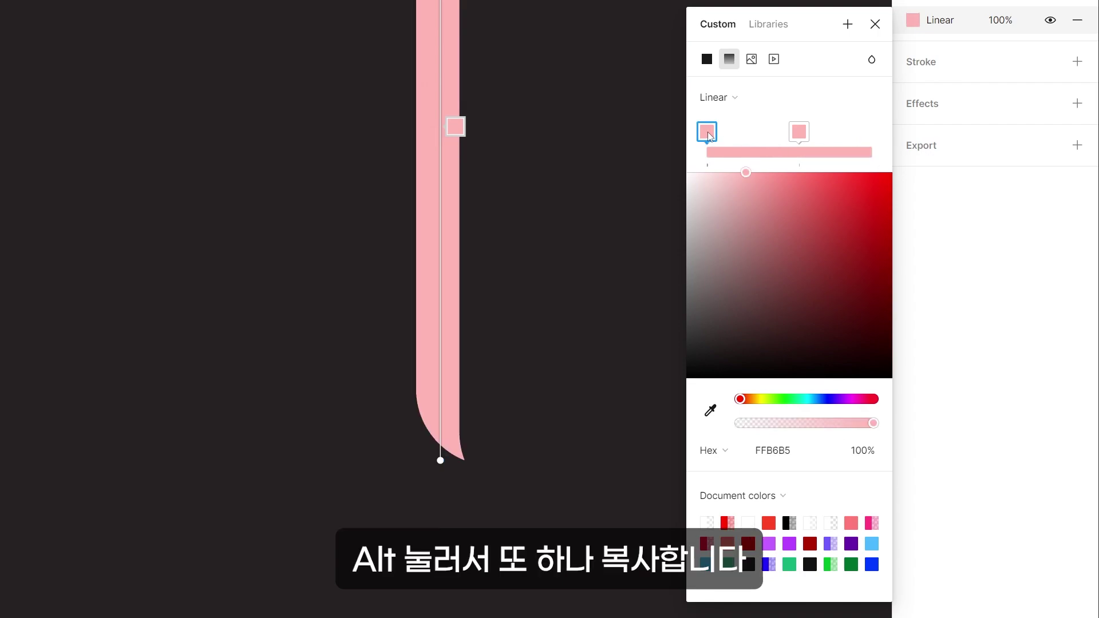
left_click_drag(709, 136, 896, 143)
left_click_drag(800, 140, 791, 140)
left_click(708, 136)
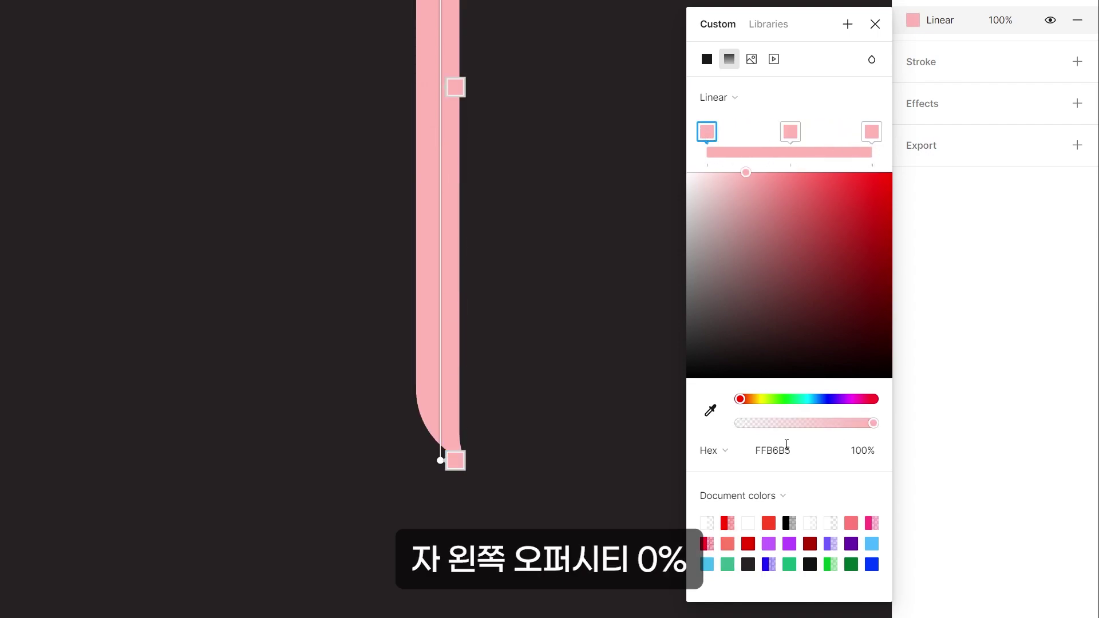
Step: Set the first and last stops of the strip's gradient to 0% opacity
type("0")
key("Return")
left_click(871, 129)
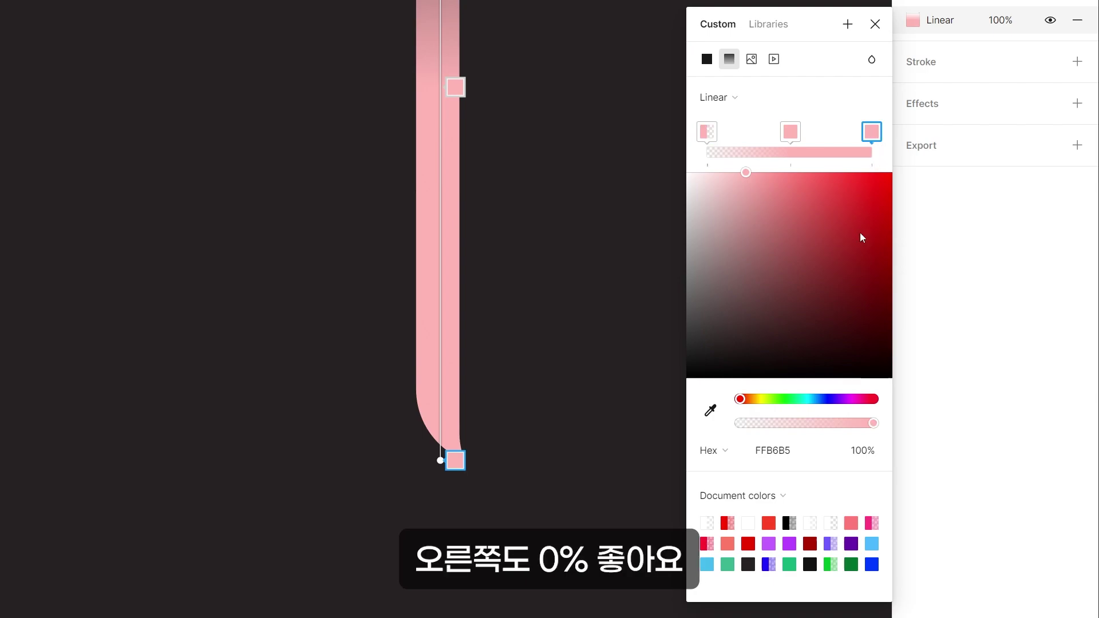
left_click(871, 458)
type("0")
key("Return")
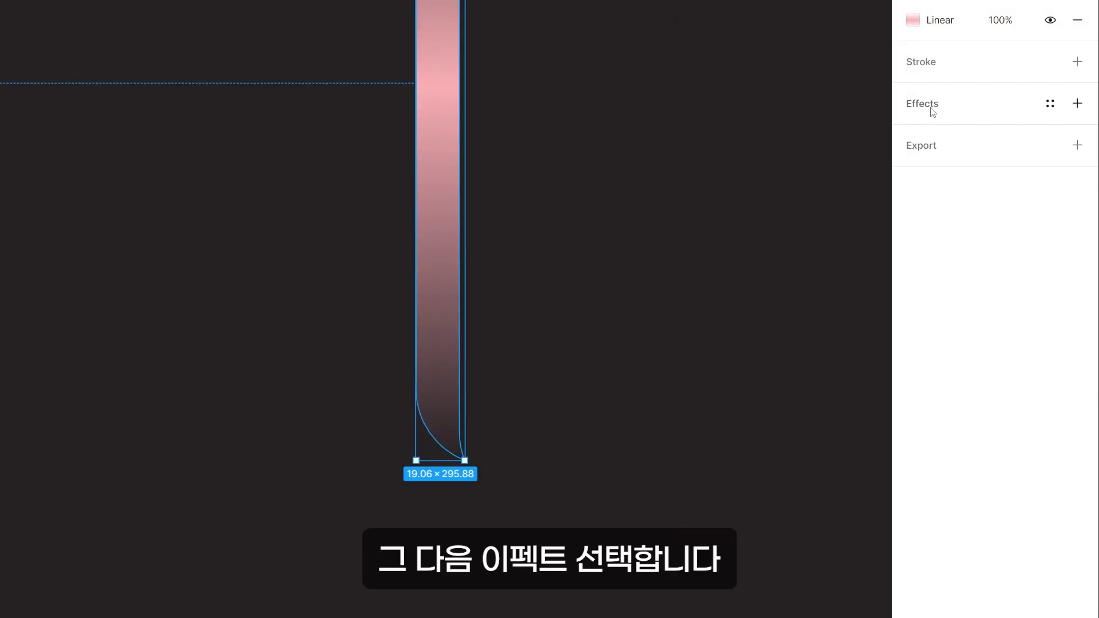
Step: Give the pink gradient strip a layer blur of 10
left_click(932, 108)
left_click(949, 133)
left_click(966, 151)
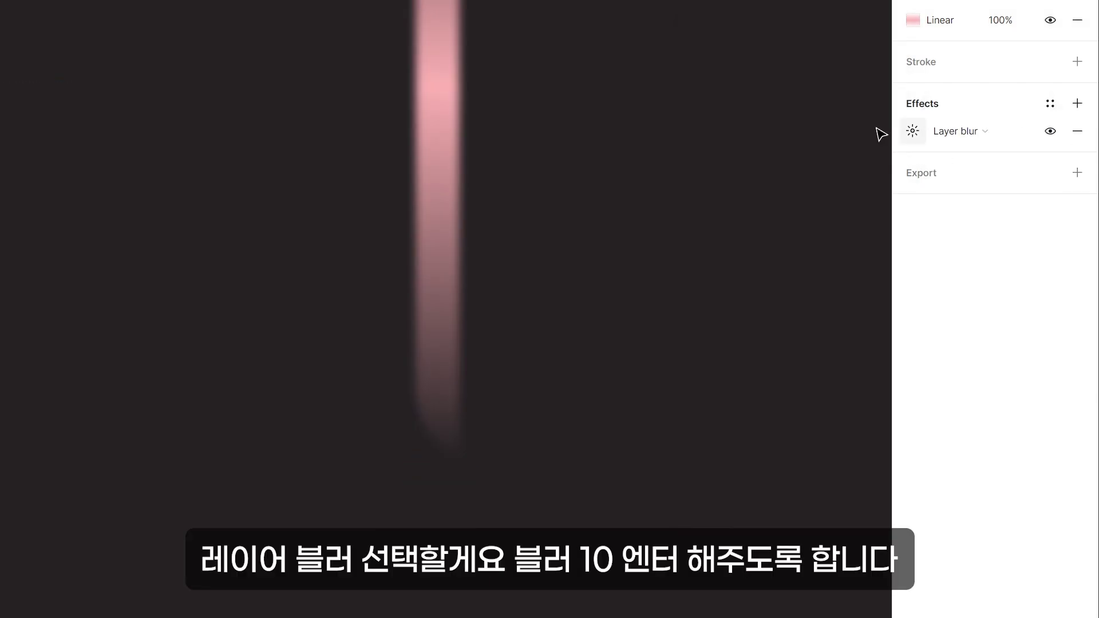
left_click(913, 131)
left_click(750, 177)
type("10")
key("Return")
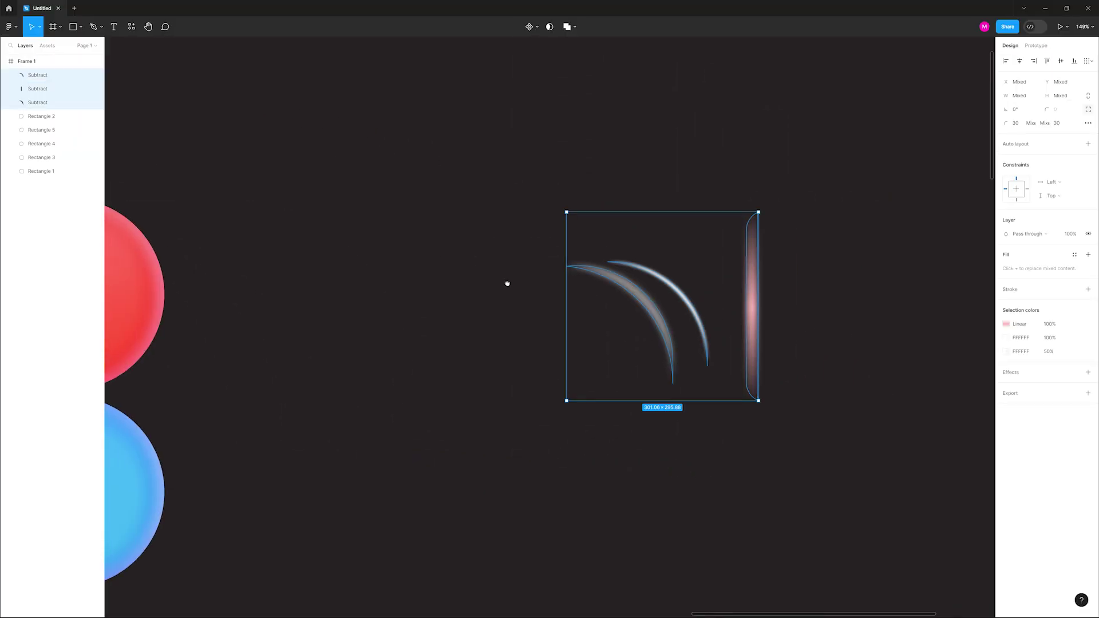
Step: Bring the three highlights next to the right red piece and place the thick crescent on its upper curved edge
left_click_drag(507, 284, 775, 228)
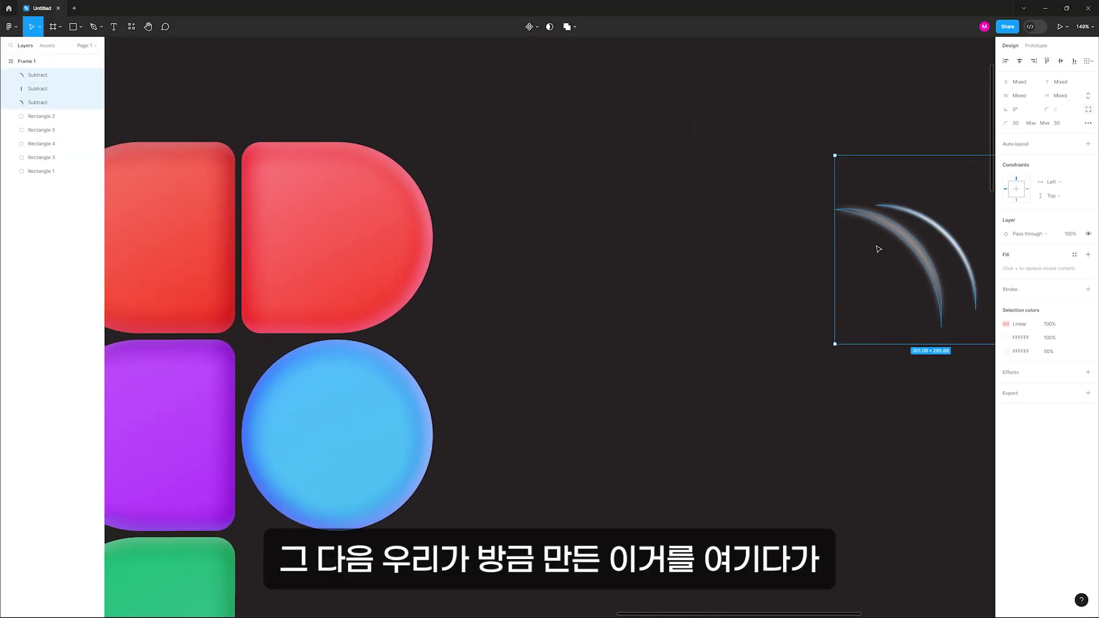
left_click_drag(920, 280, 665, 261)
scroll(605, 172, "up", 4)
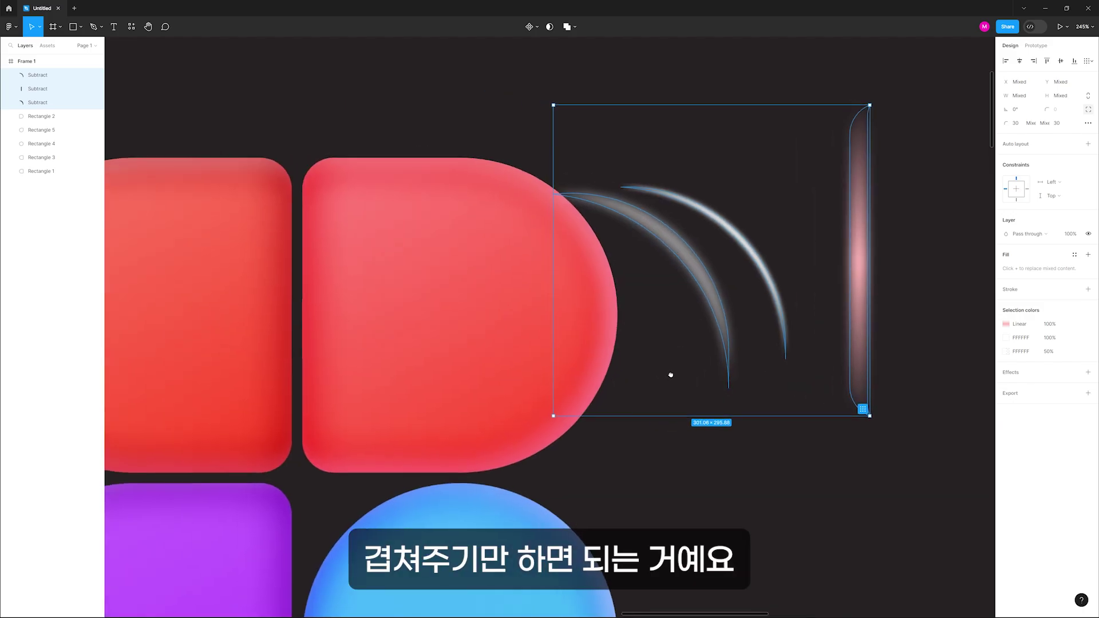
left_click(695, 454)
left_click_drag(713, 287, 605, 250)
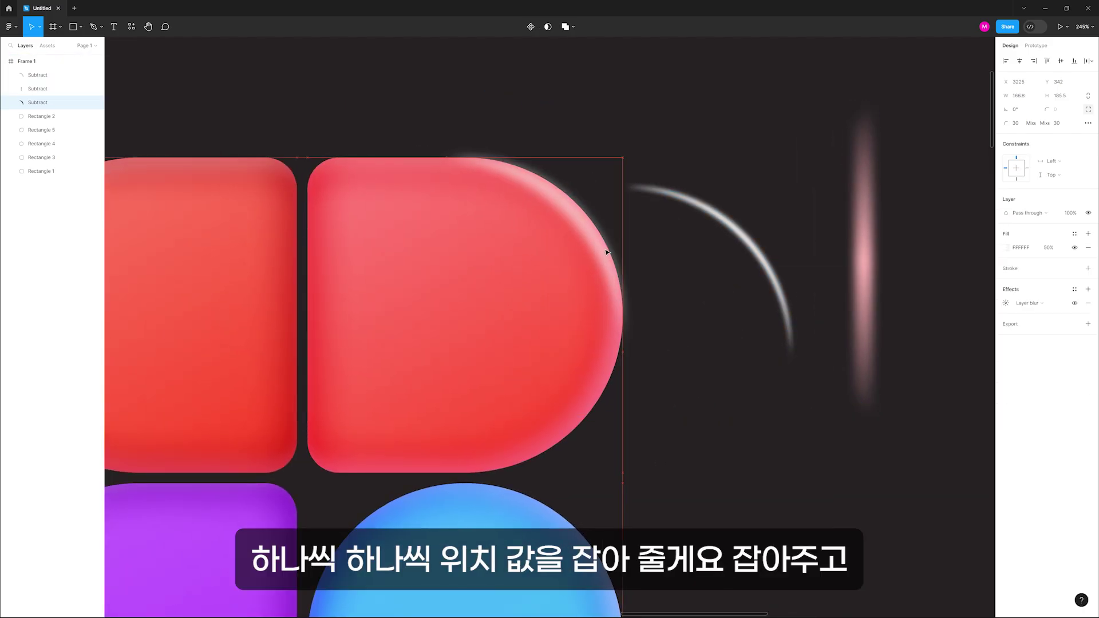
Step: Place the thin crescent over the thick one and shrink it from its centre to about 136 × 142, just inside the curve
scroll(513, 181, "up", 4)
left_click(847, 375)
left_click_drag(880, 282, 623, 232)
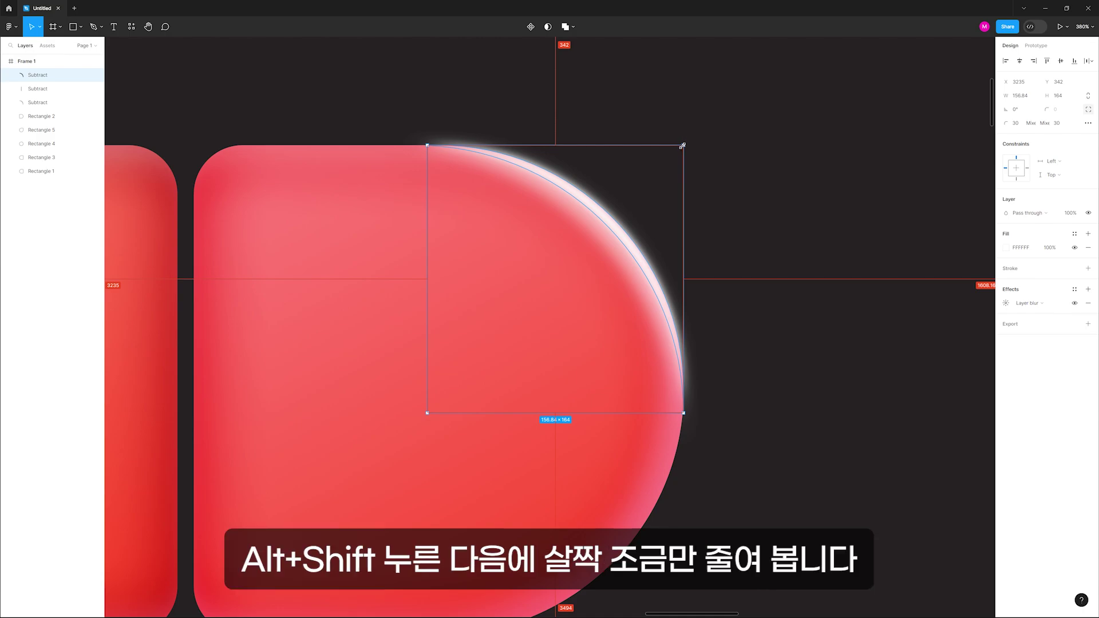
left_click_drag(677, 148, 656, 164)
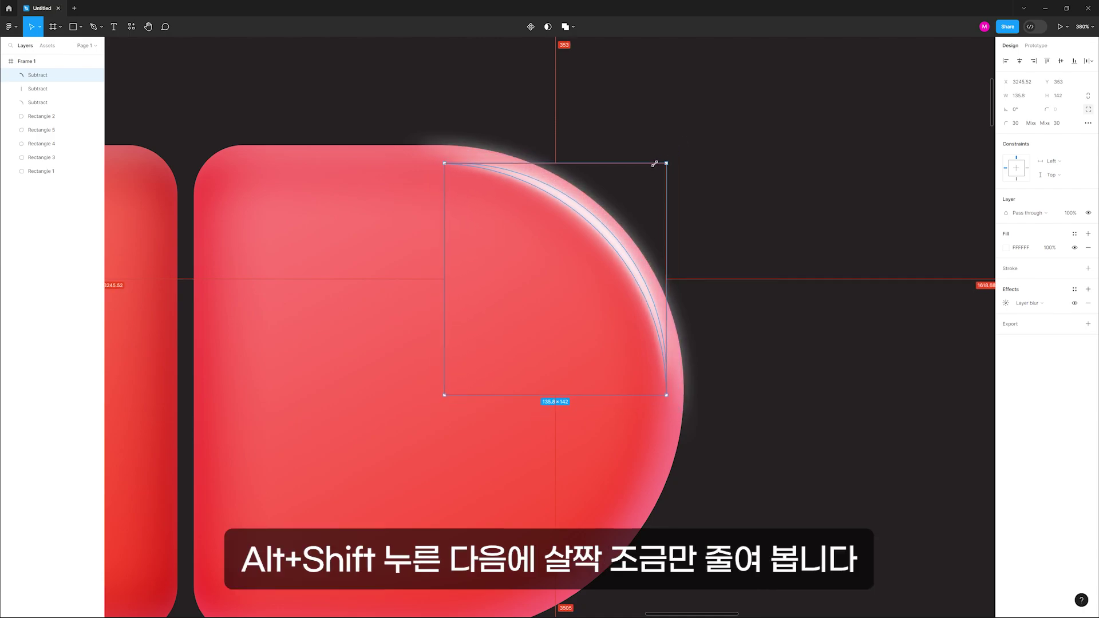
left_click_drag(610, 237, 610, 233)
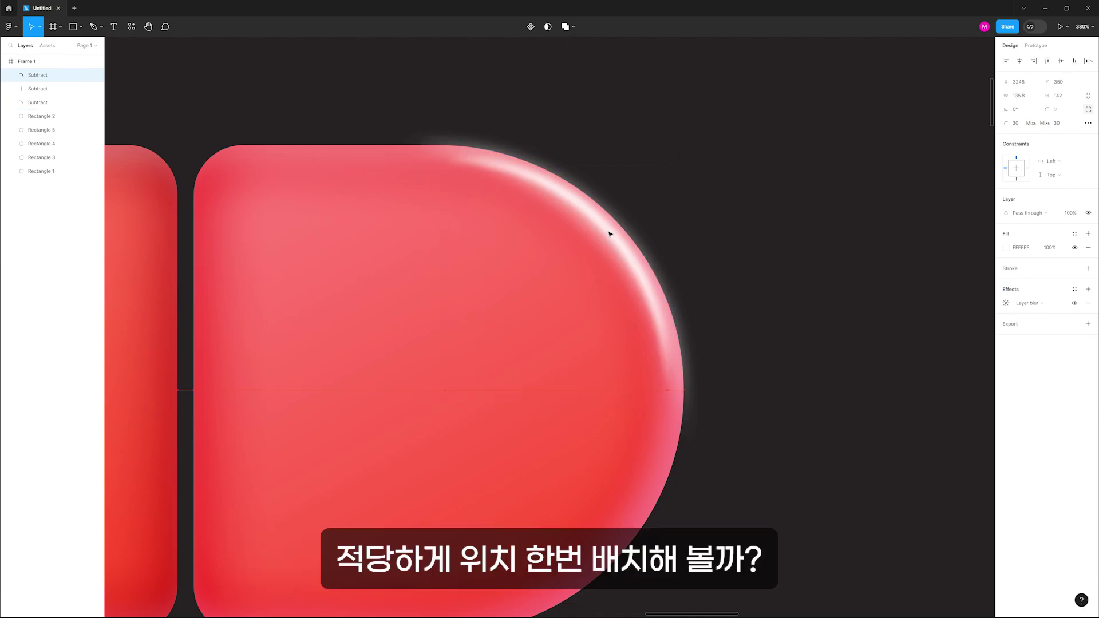
left_click(865, 327)
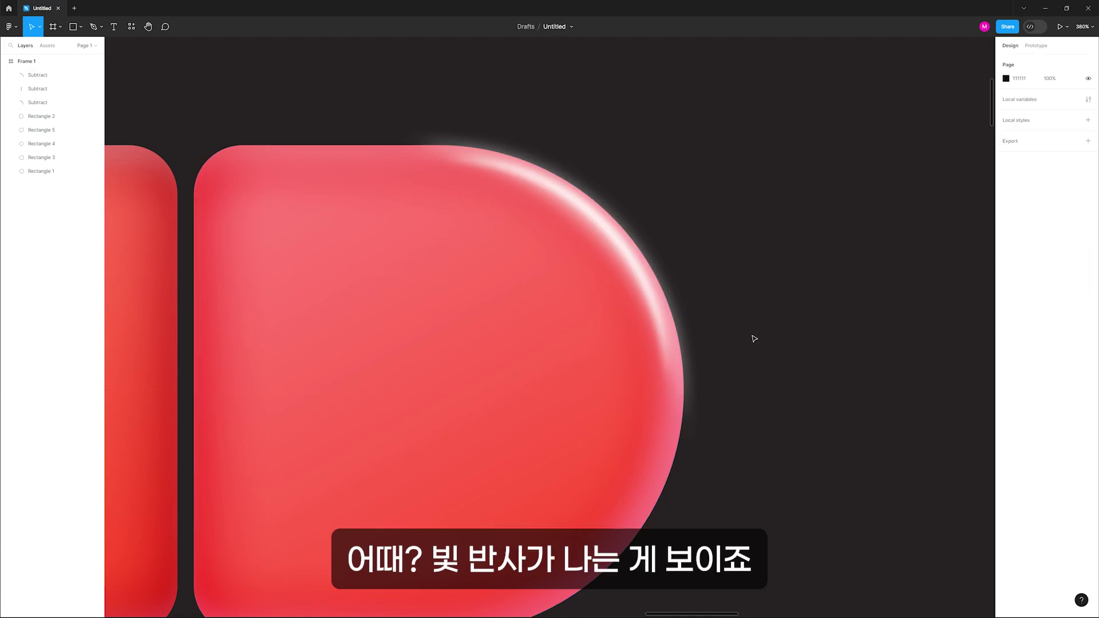
Step: Place the gradient strip along the straight inner edge of the right red piece and set its fill opacity to 50%
left_click_drag(886, 342, 544, 291)
left_click_drag(719, 284, 110, 316)
left_click_drag(201, 308, 661, 284)
left_click_drag(557, 287, 363, 327)
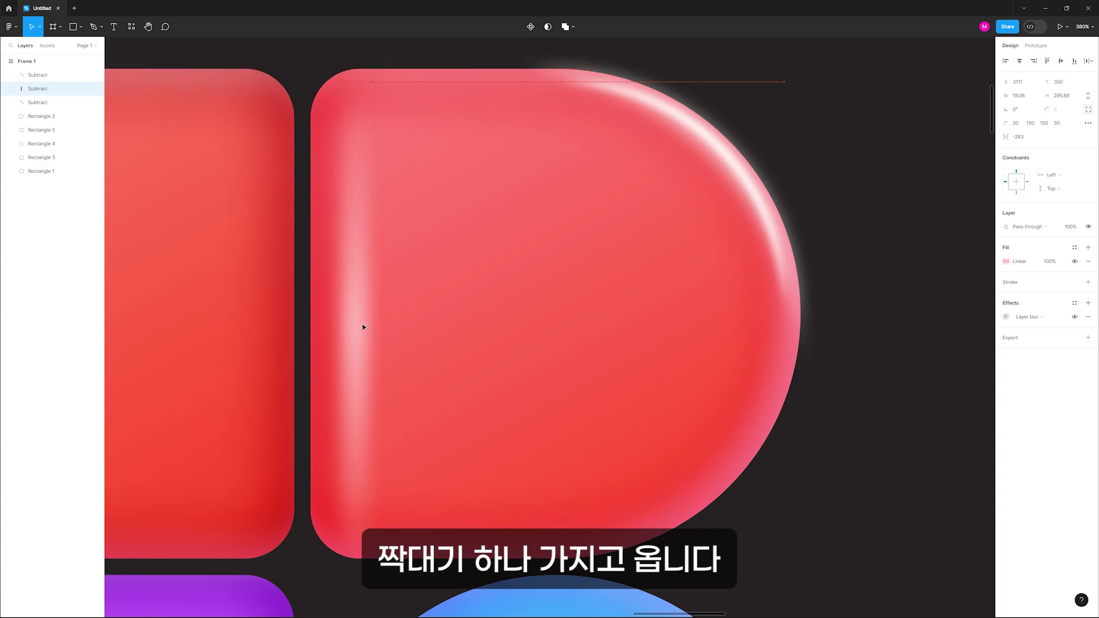
left_click_drag(364, 288, 344, 276)
left_click_drag(361, 331, 351, 336)
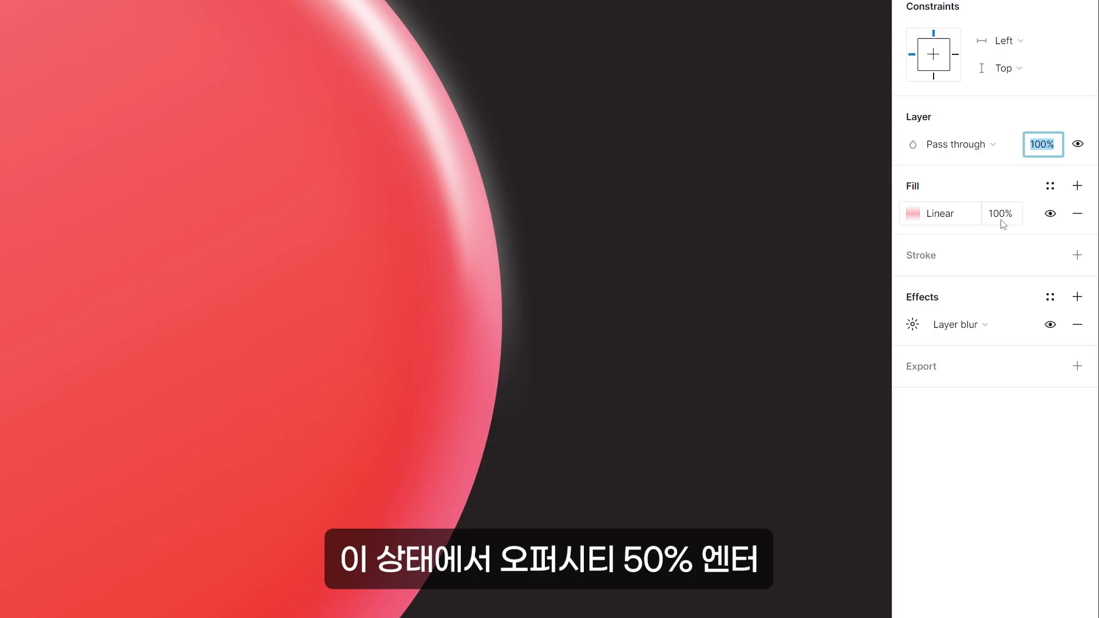
left_click(1004, 224)
type("50")
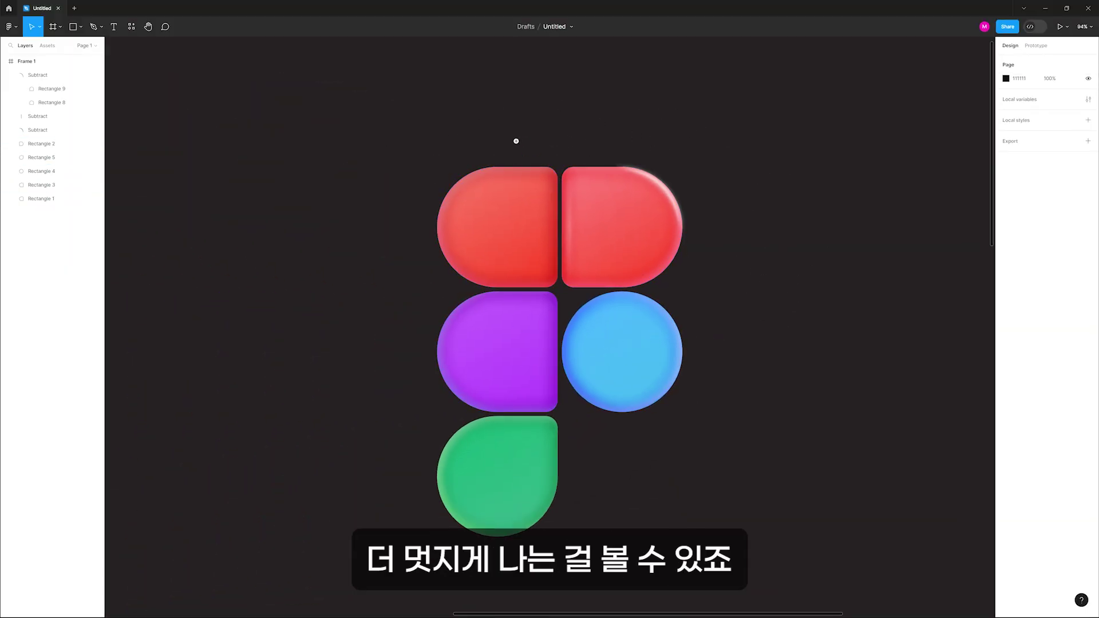
Step: Reduce the thin crescent's fill opacity to 40%
left_click_drag(517, 142, 723, 310)
left_click_drag(749, 184, 737, 186)
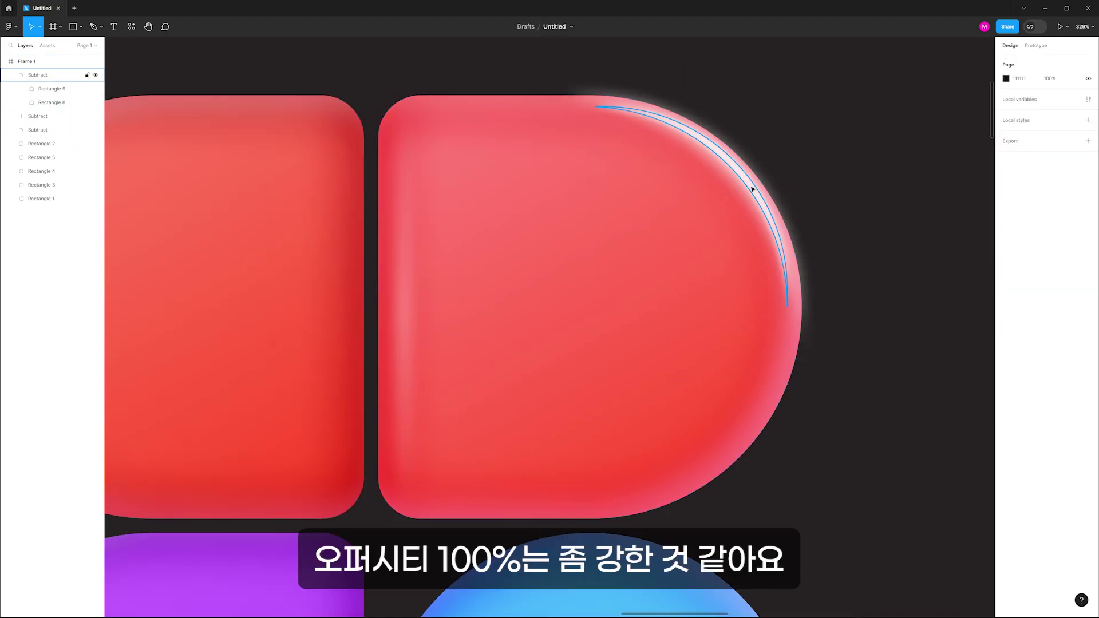
left_click(751, 187)
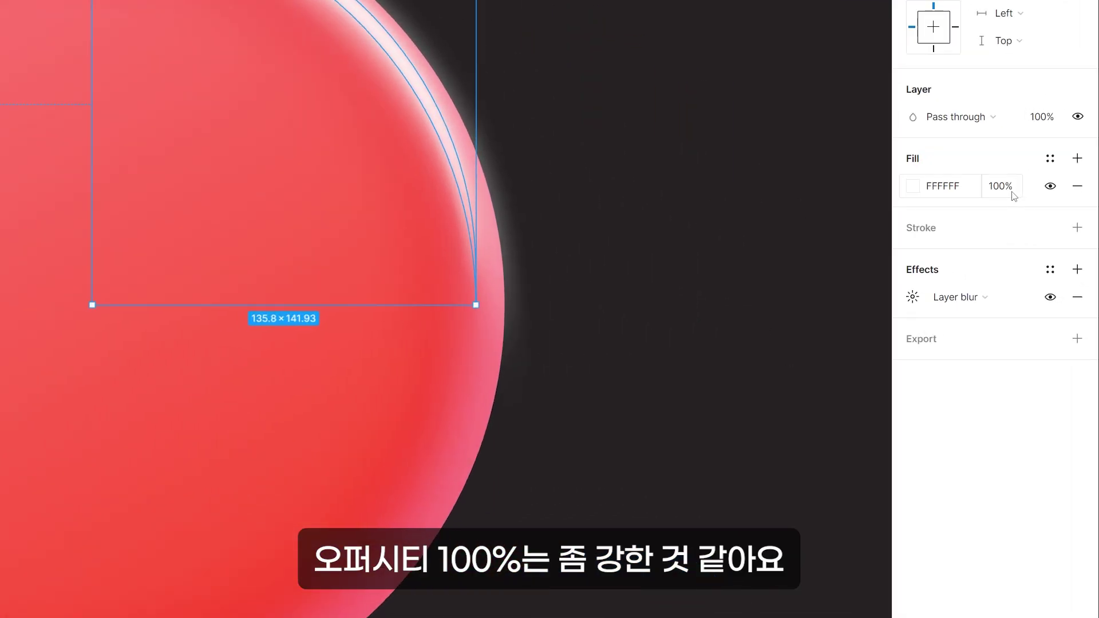
type("40")
key("Return")
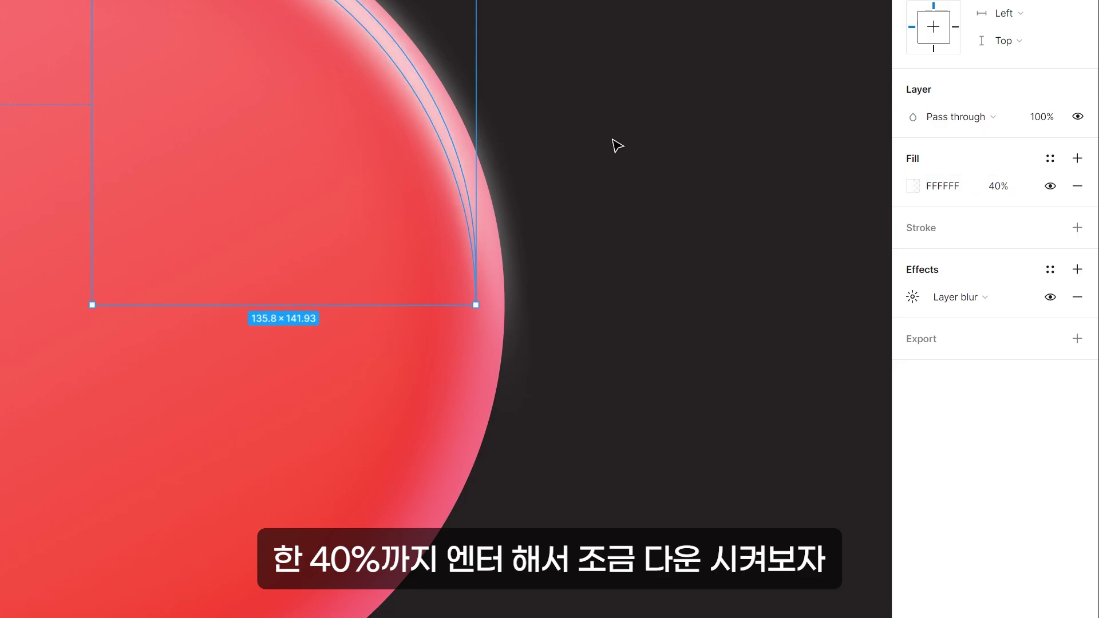
left_click(614, 141)
Step: Copy the thick crescent, rotate the copy 180°, and fit it to the lower curved edge of the left red piece
scroll(572, 206, "down", 3)
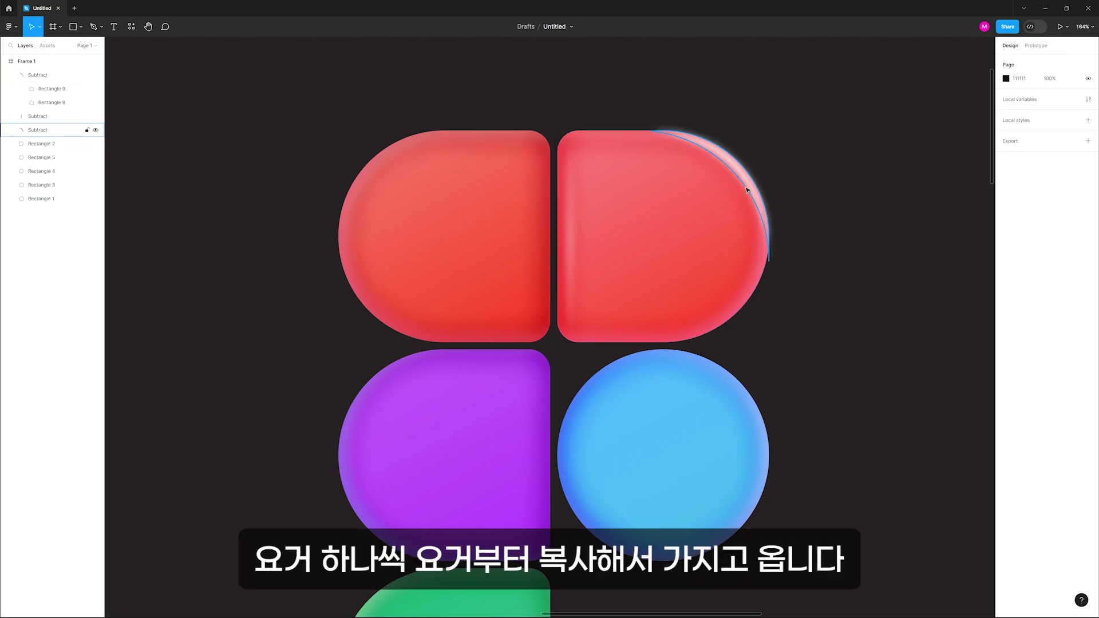
left_click_drag(747, 190, 264, 191)
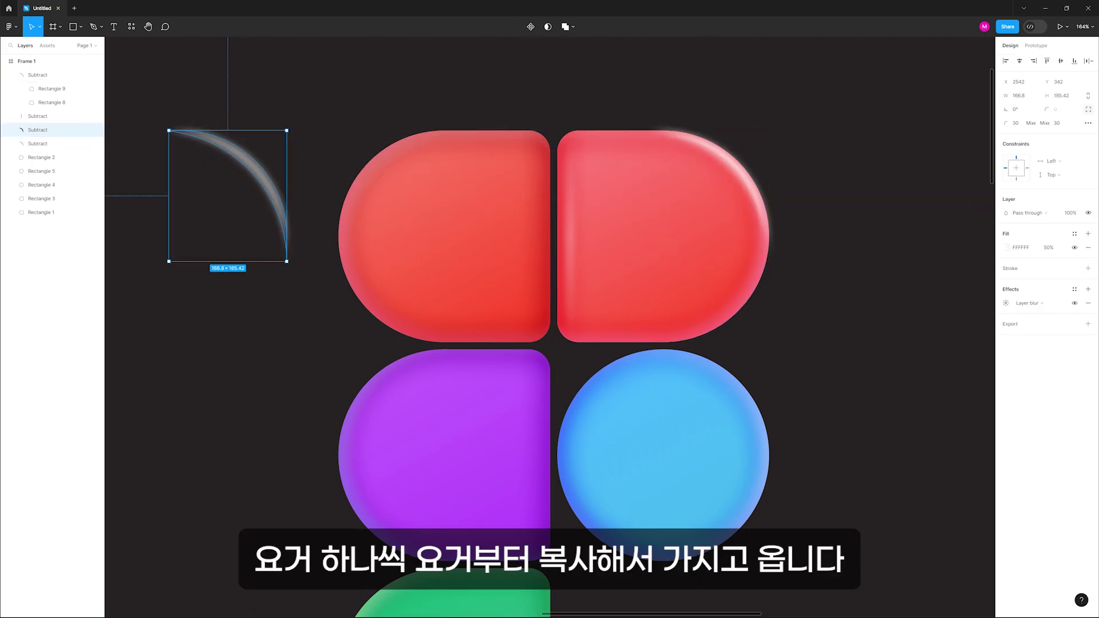
left_click_drag(290, 127, 172, 282)
left_click_drag(234, 247, 404, 328)
scroll(257, 241, "up", 4)
left_click_drag(475, 365, 477, 360)
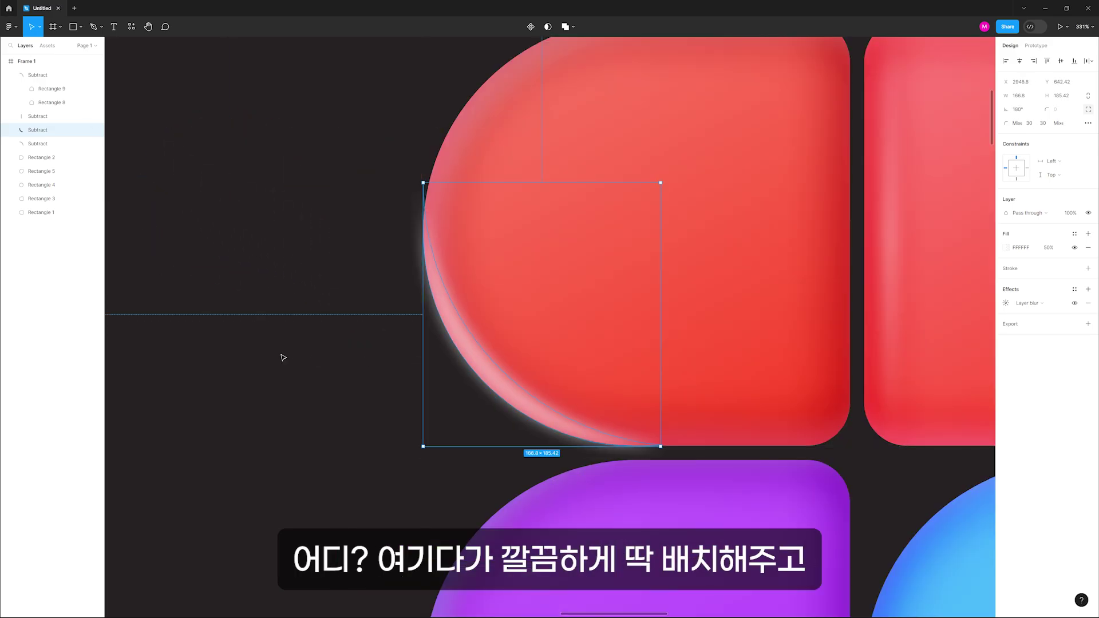
Step: Copy the gradient strip to the left red piece, flip it horizontally, and align it beside the piece's straight edge
left_click(283, 355)
left_click_drag(826, 324, 590, 350)
left_click_drag(659, 268, 550, 270)
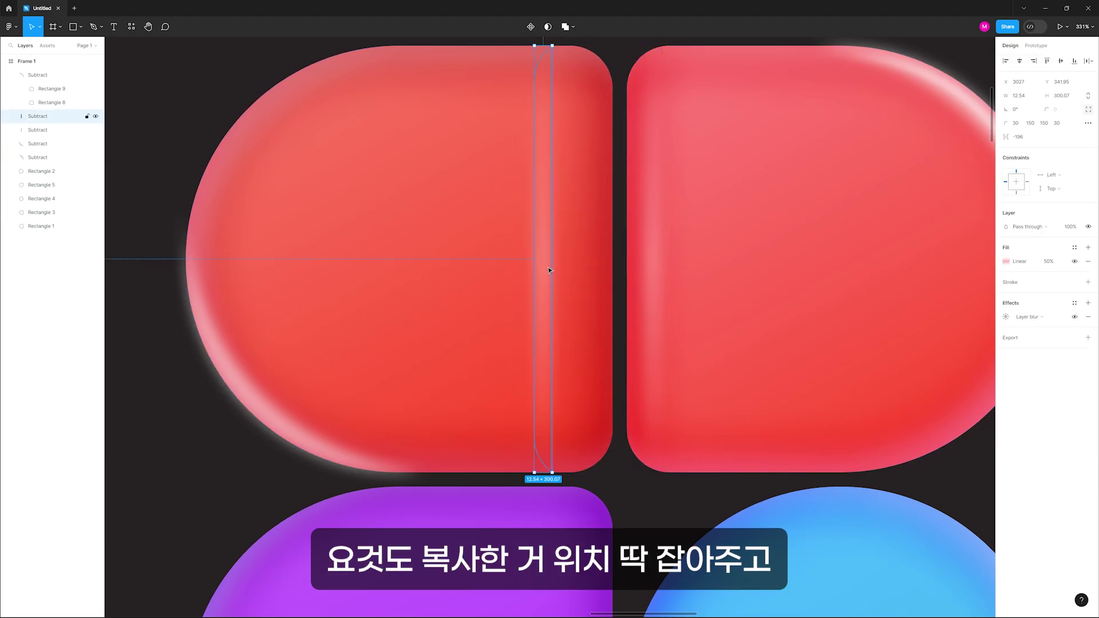
right_click(549, 269)
left_click(572, 507)
left_click_drag(547, 329, 585, 331)
Step: Set the fill opacity of the rotated crescent on the left red piece to 30%
left_click(184, 439)
left_click_drag(239, 410, 631, 382)
left_click(649, 382)
type("3")
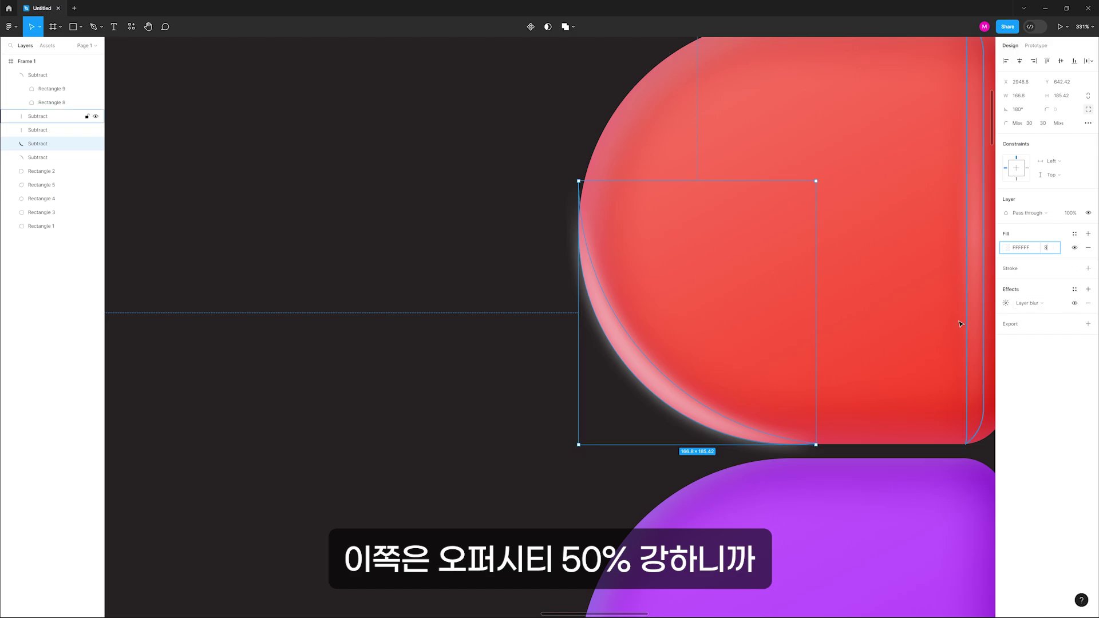
type("0")
key("Return")
left_click(535, 398)
Step: Copy the thick crescent onto the left red piece and shrink the copy to about 41 × 45
scroll(669, 281, "down", 4)
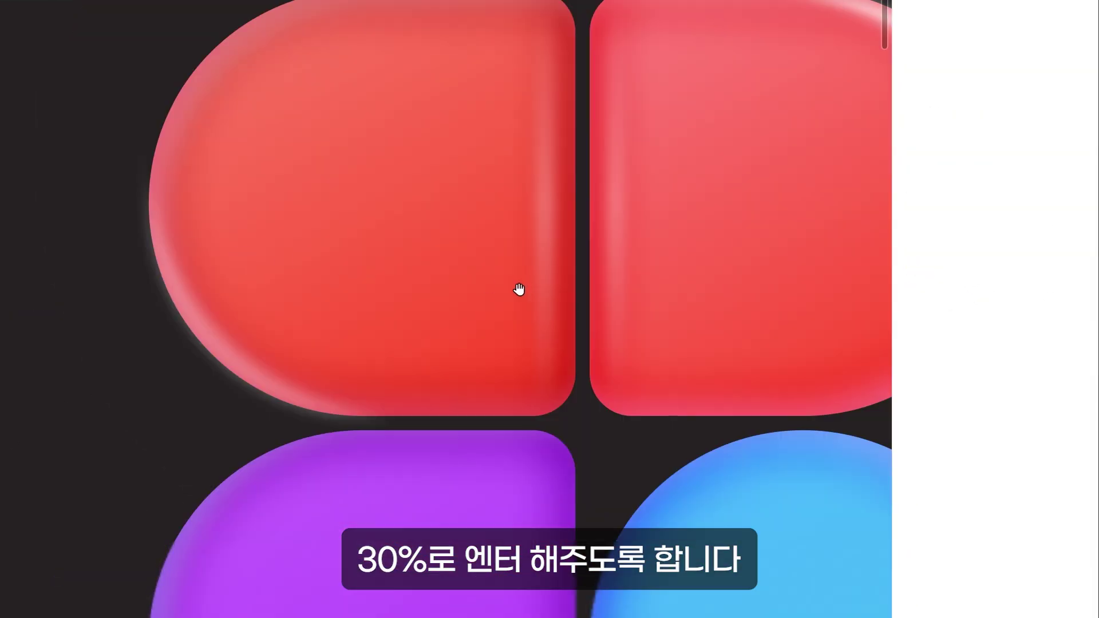
left_click_drag(861, 201, 486, 244)
key("z")
left_click_drag(290, 100, 720, 426)
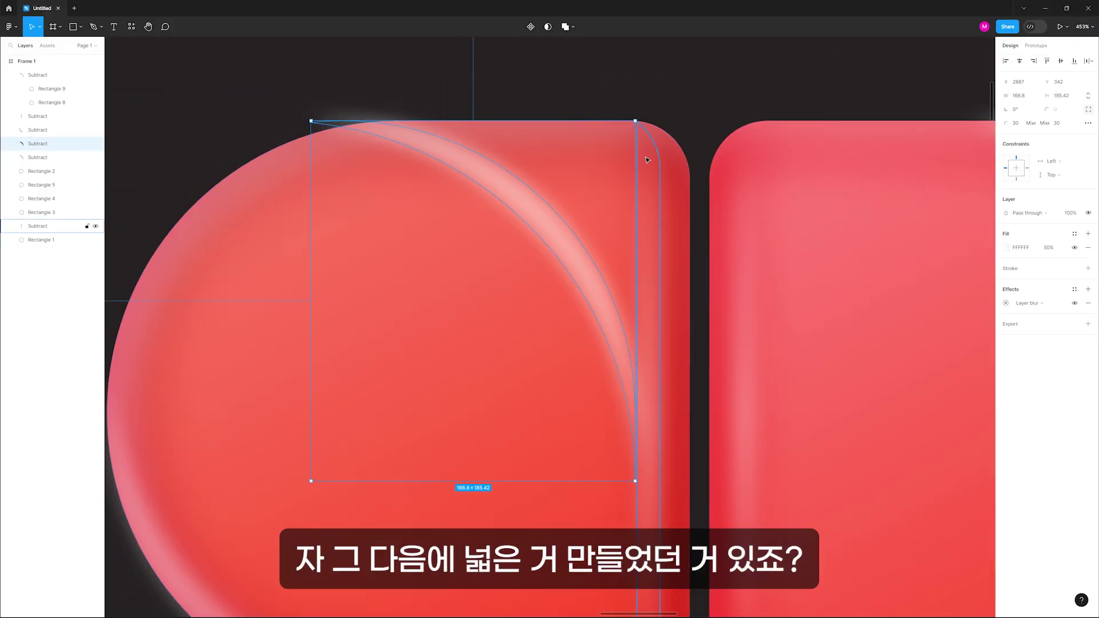
left_click_drag(635, 121, 488, 259)
left_click_drag(735, 316, 960, 314)
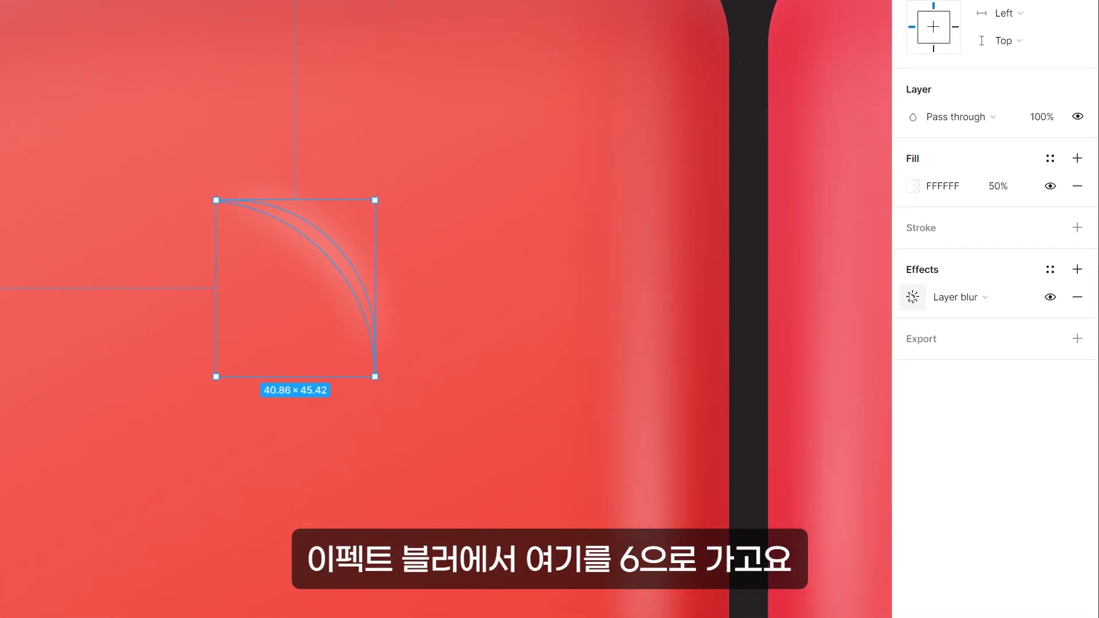
Step: Set the small crescent's blur to 6 and fill opacity to 85%, and move it into the left red piece's upper-right corner
left_click(913, 297)
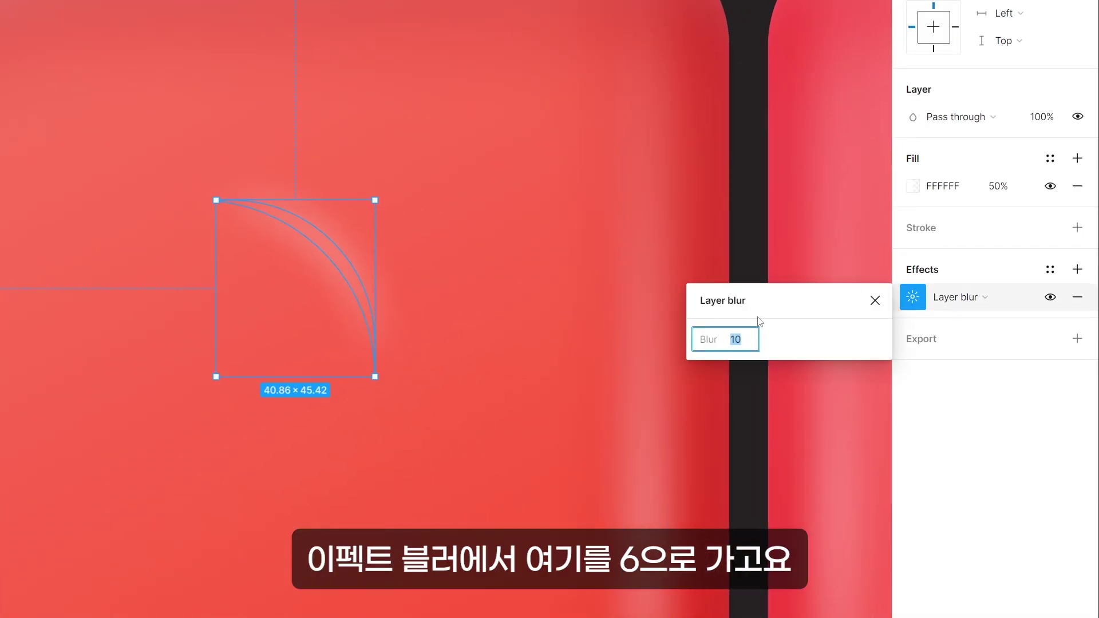
type("6")
key("Return")
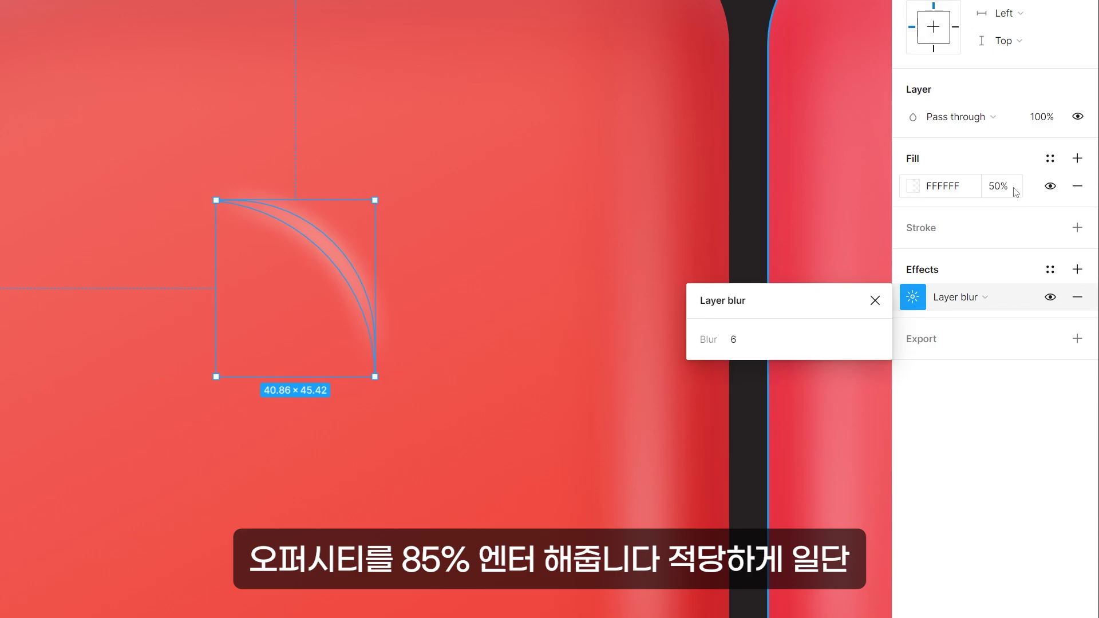
key("Return")
left_click_drag(337, 257, 674, 9)
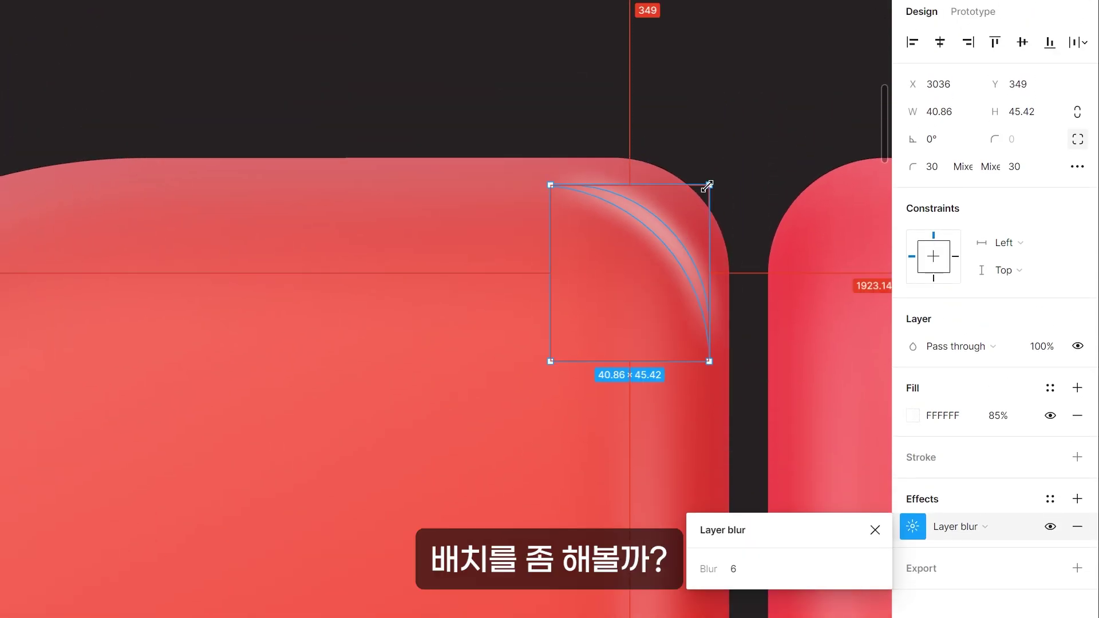
Step: Shrink the small crescent in the left red piece's upper-right corner and add a thin crescent copy of about 15 × 24 over it
left_click_drag(709, 187, 685, 218)
left_click_drag(927, 248, 579, 272)
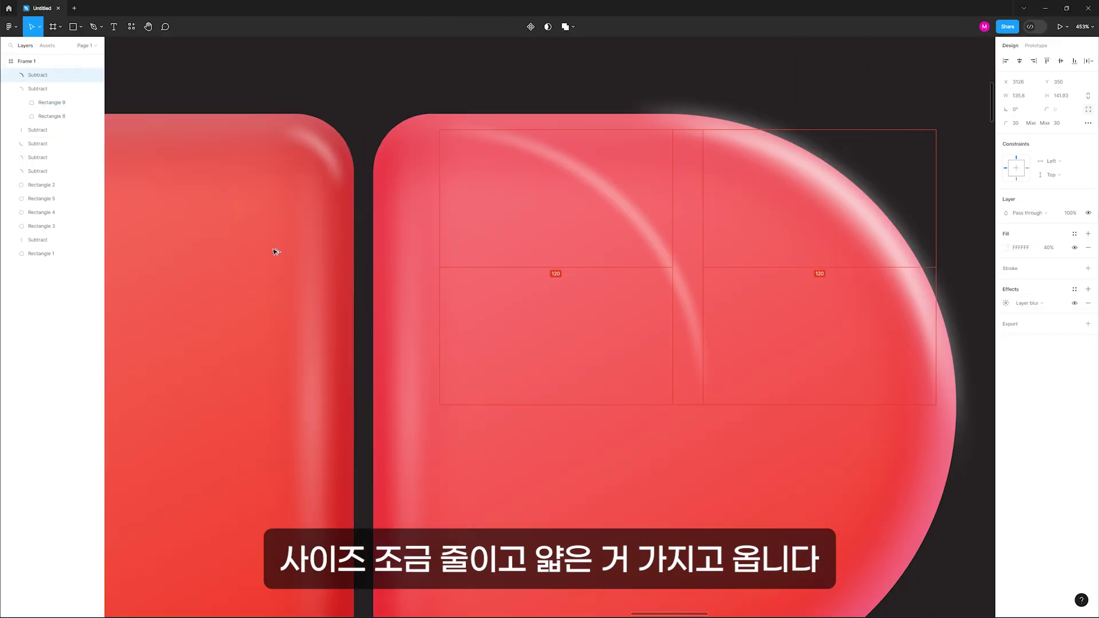
left_click_drag(561, 138, 458, 247)
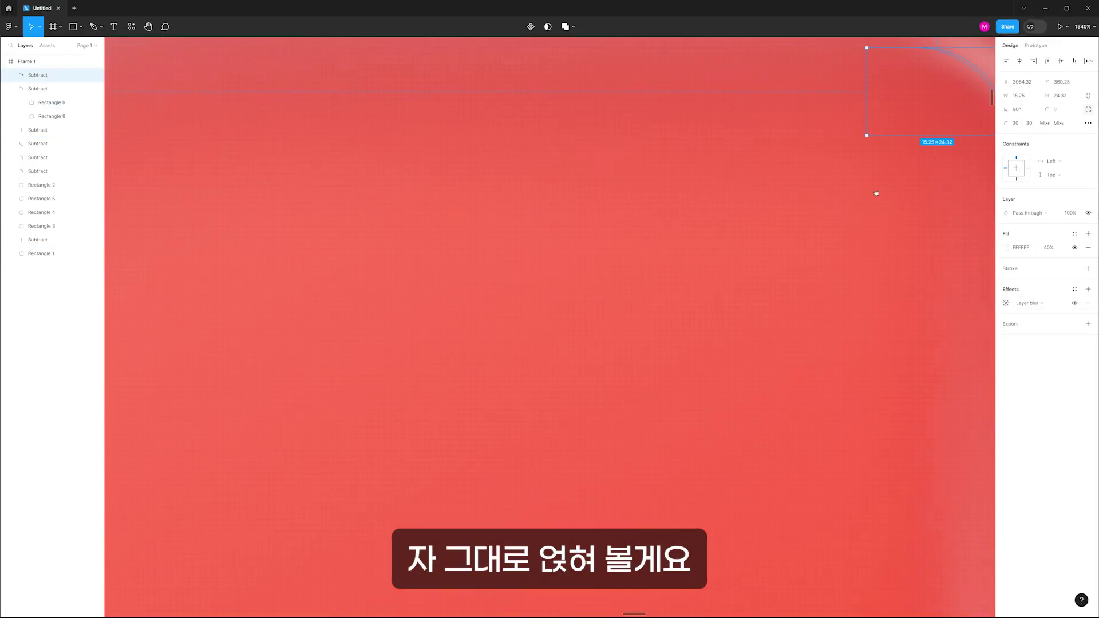
left_click_drag(876, 191, 556, 389)
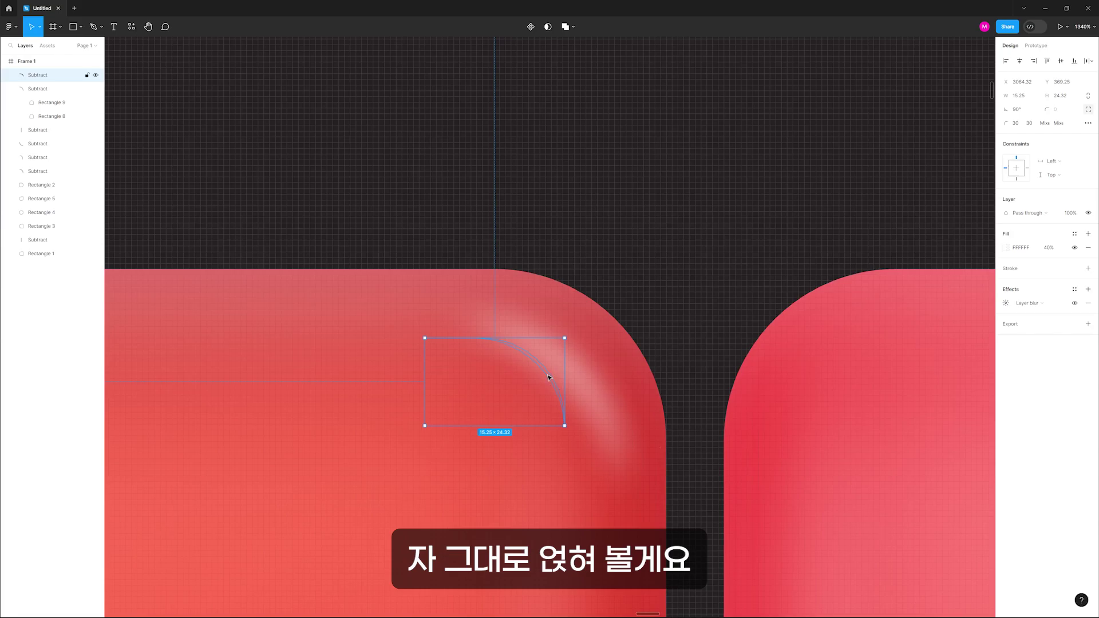
Step: Set the thin corner crescent's layer blur to 2
left_click(1006, 302)
left_click(917, 325)
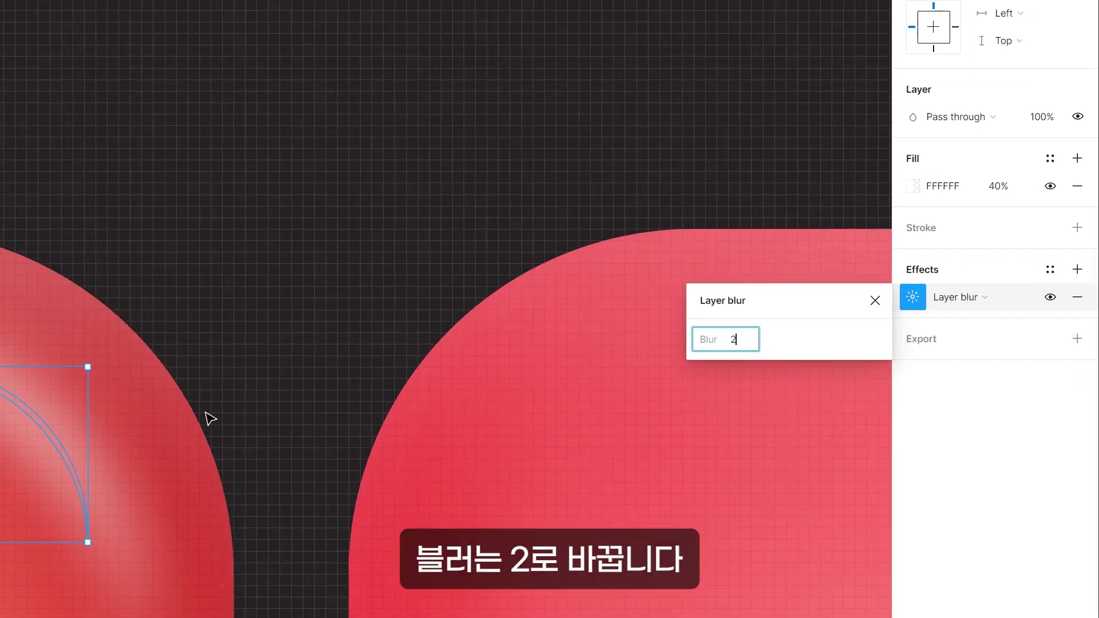
key("Return")
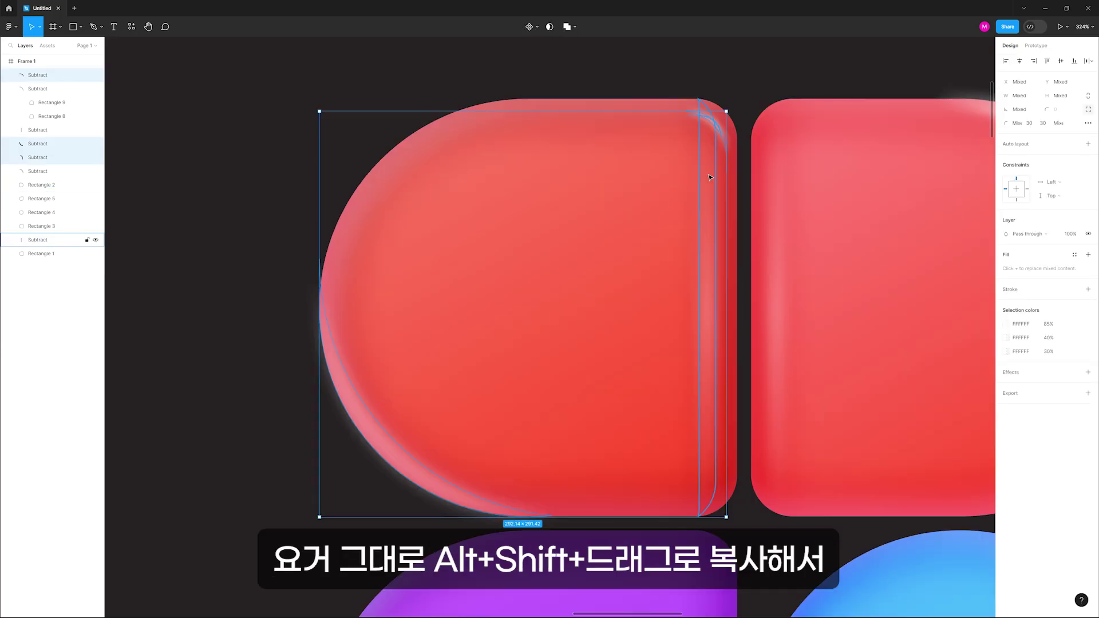
Step: Copy the left red piece's crescents onto the purple piece, bring them forward, and fit the large crescent to its lower-left edge
left_click_drag(704, 249, 665, 196)
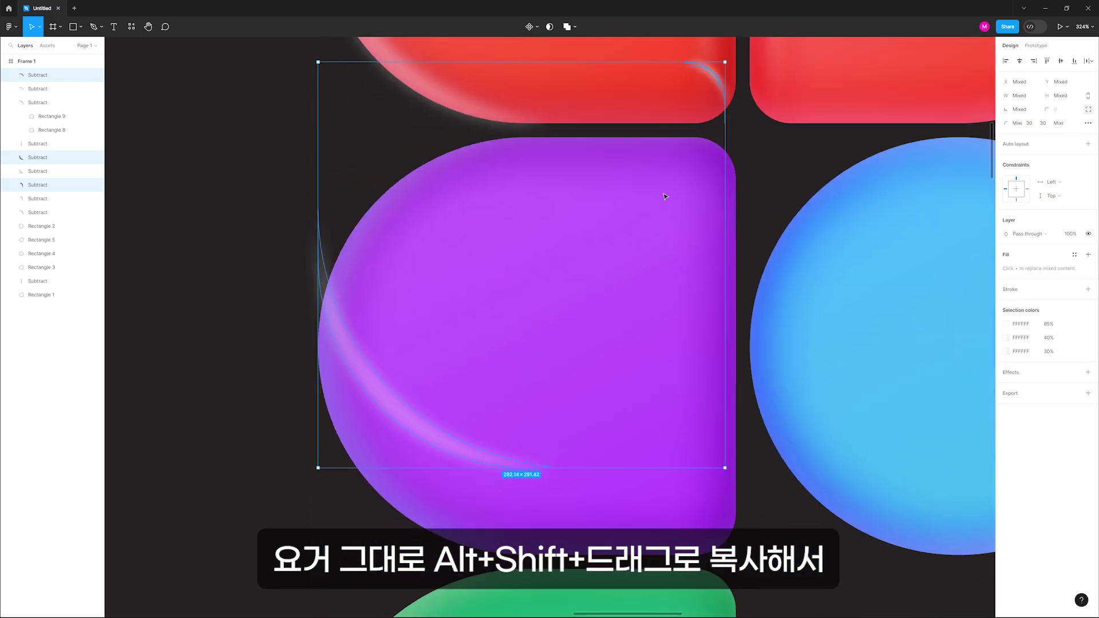
key("]")
left_click_drag(397, 431, 395, 504)
left_click(764, 181)
Step: Copy the gradient strip from the left red piece to the purple piece, bring it forward, and align it beside the straight edge
left_click_drag(705, 174, 676, 504)
left_click_drag(675, 211, 664, 545)
left_click_drag(665, 568, 663, 182)
key("]")
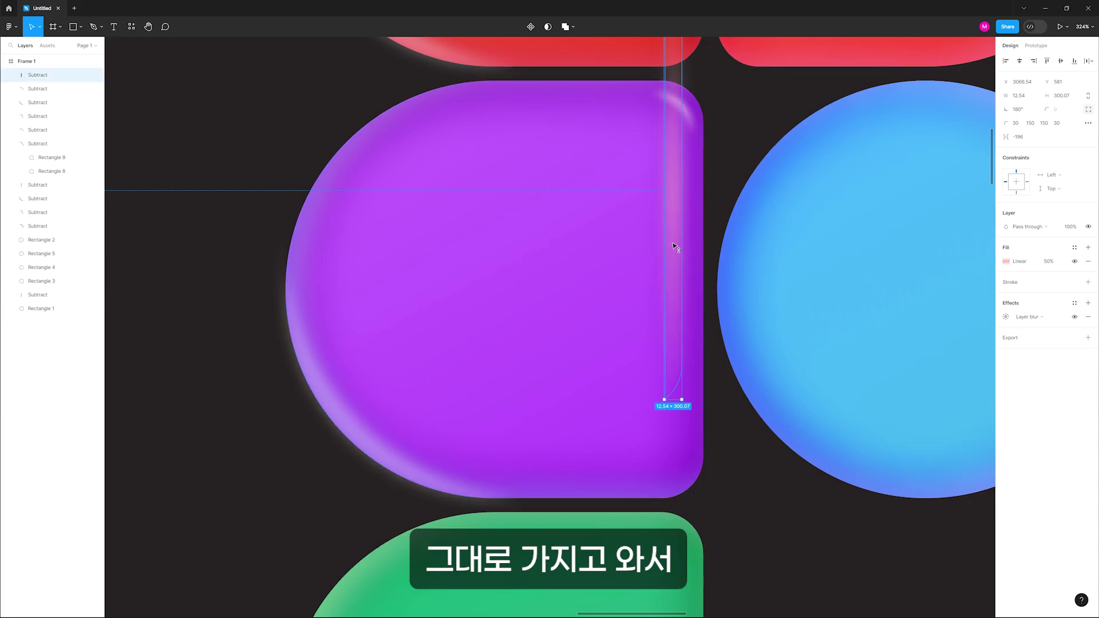
left_click_drag(677, 248, 678, 338)
left_click(777, 525)
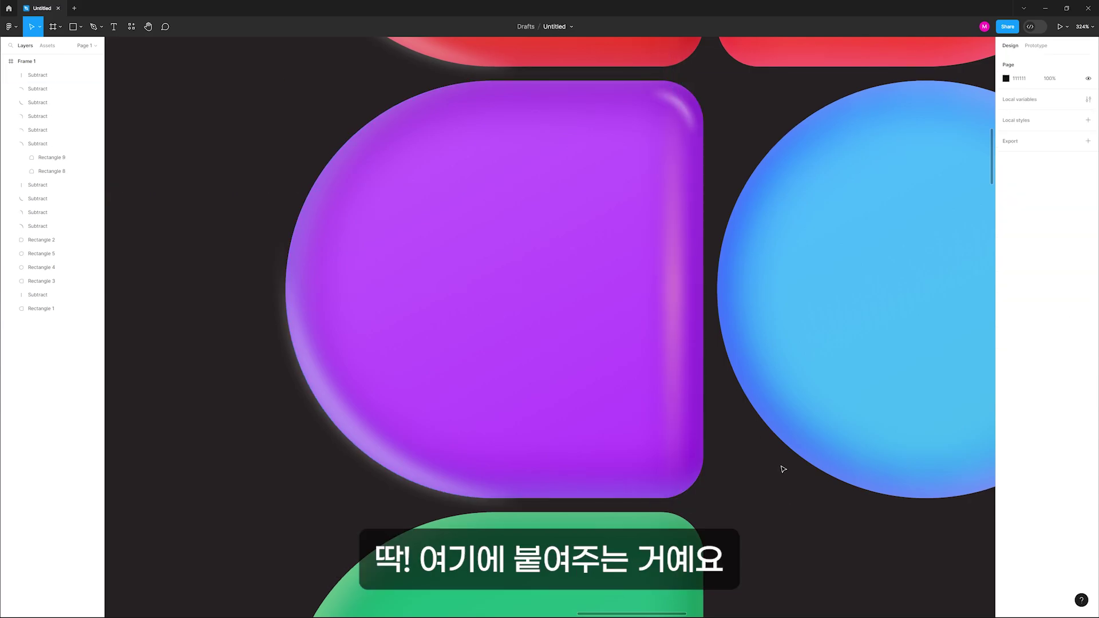
Step: Copy the large crescent from the right red piece, rotate it to -90°, and fit it to the blue circle's lower-right edge
scroll(778, 460, "down", 5)
left_click_drag(862, 152, 765, 453)
scroll(801, 485, "up", 5)
left_click_drag(800, 485, 774, 435)
left_click_drag(740, 173, 770, 458, "shift")
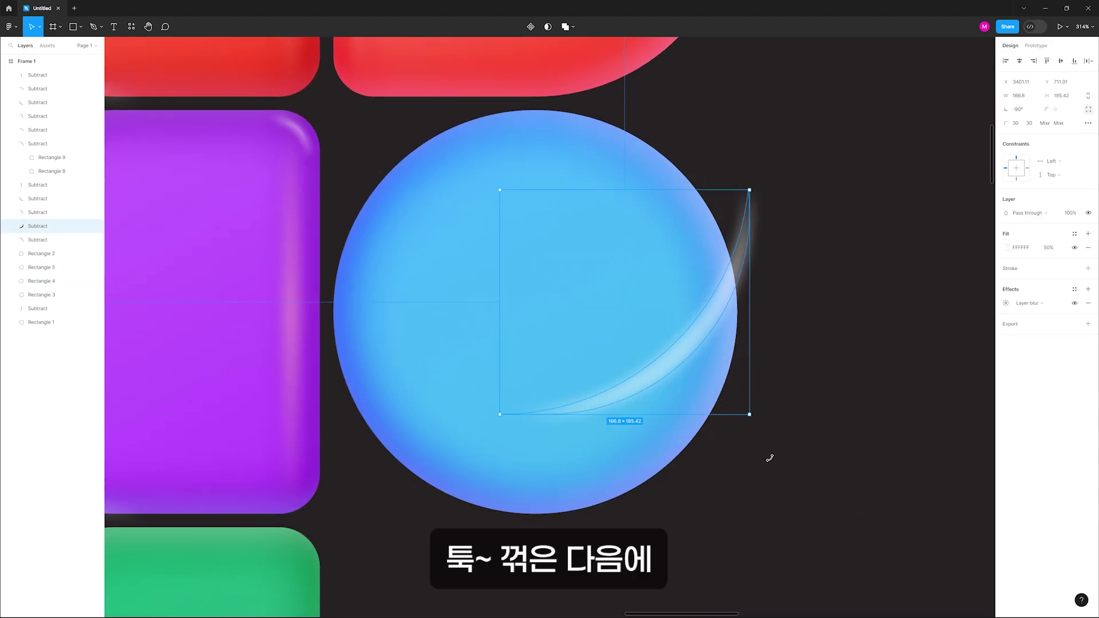
left_click_drag(693, 345, 682, 446)
left_click(803, 449)
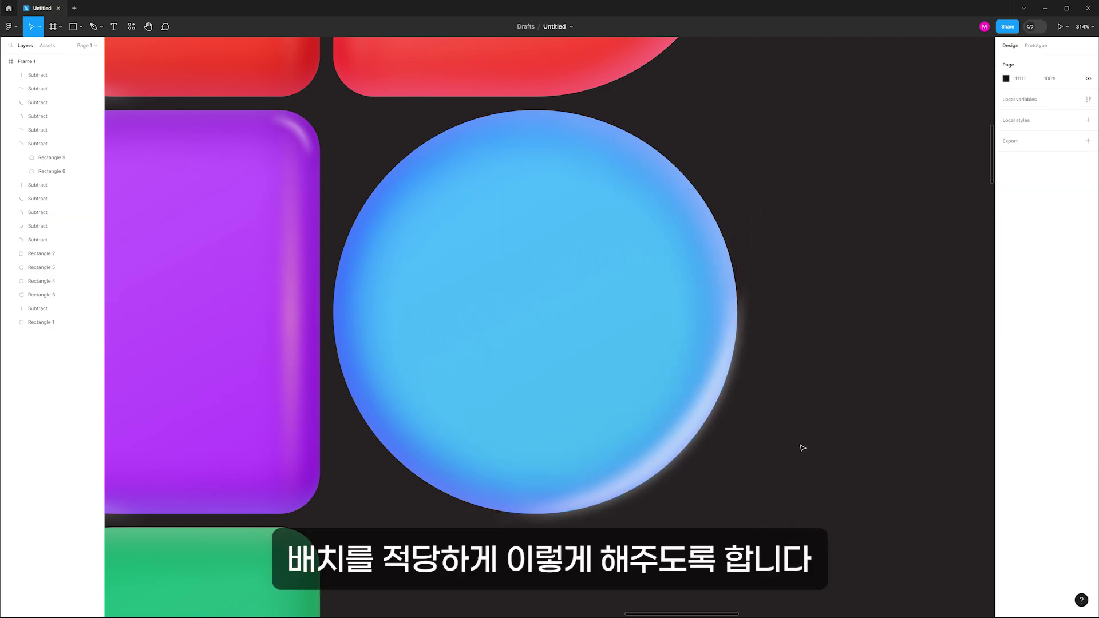
Step: Shrink the blue circle's crescent to about 144 × 161 so that it sits just inside the lower-right edge
left_click(685, 443)
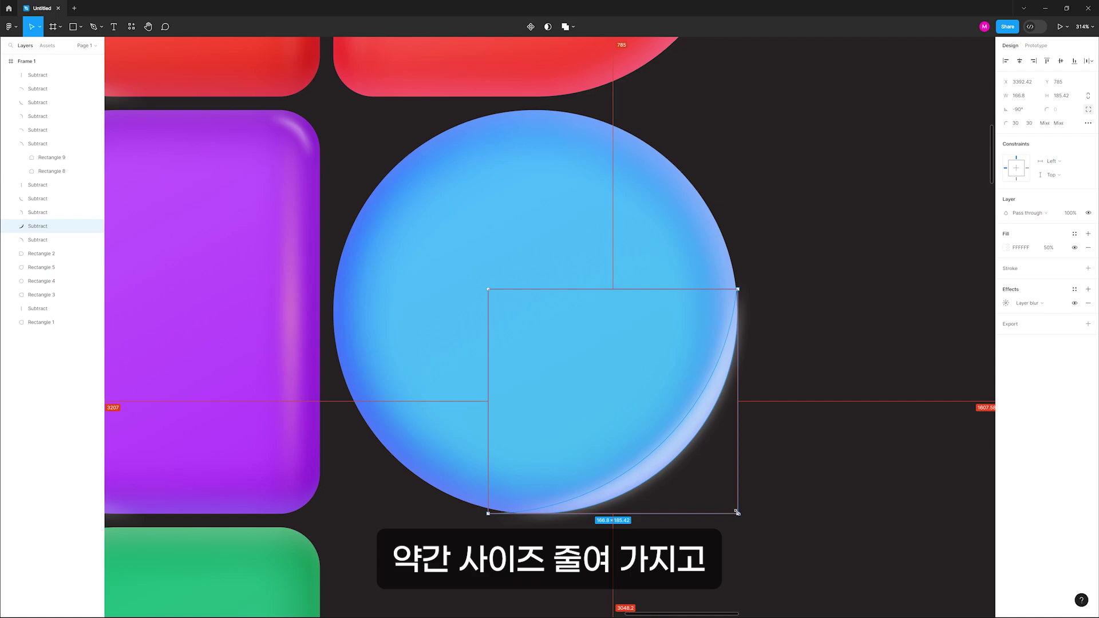
left_click_drag(738, 513, 722, 490)
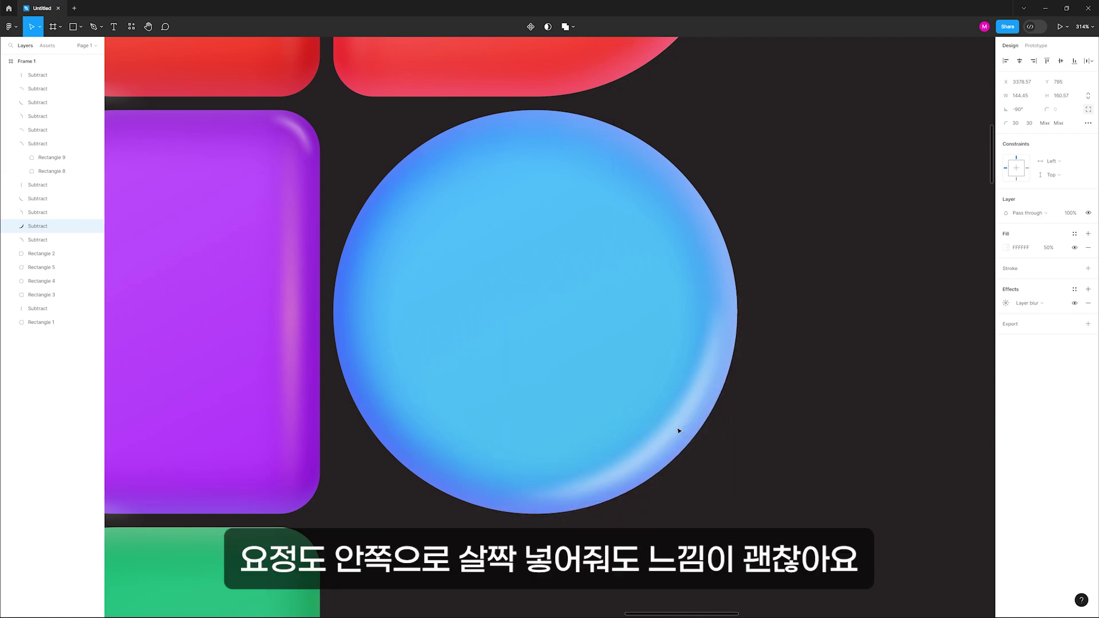
left_click(804, 491)
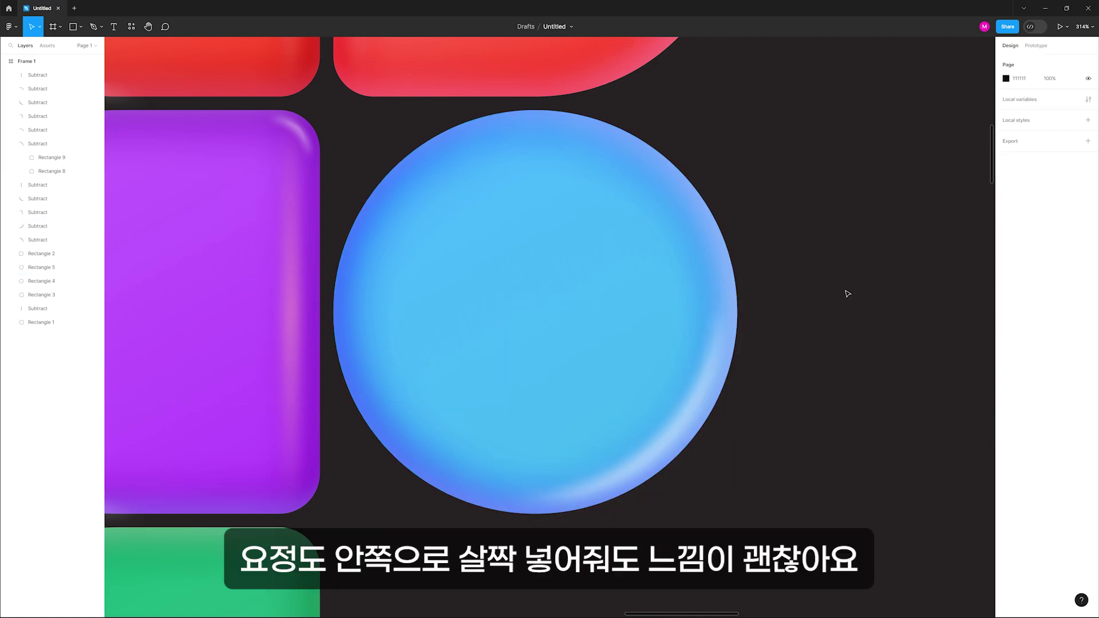
scroll(680, 474, "down", 3)
left_click_drag(679, 473, 708, 477)
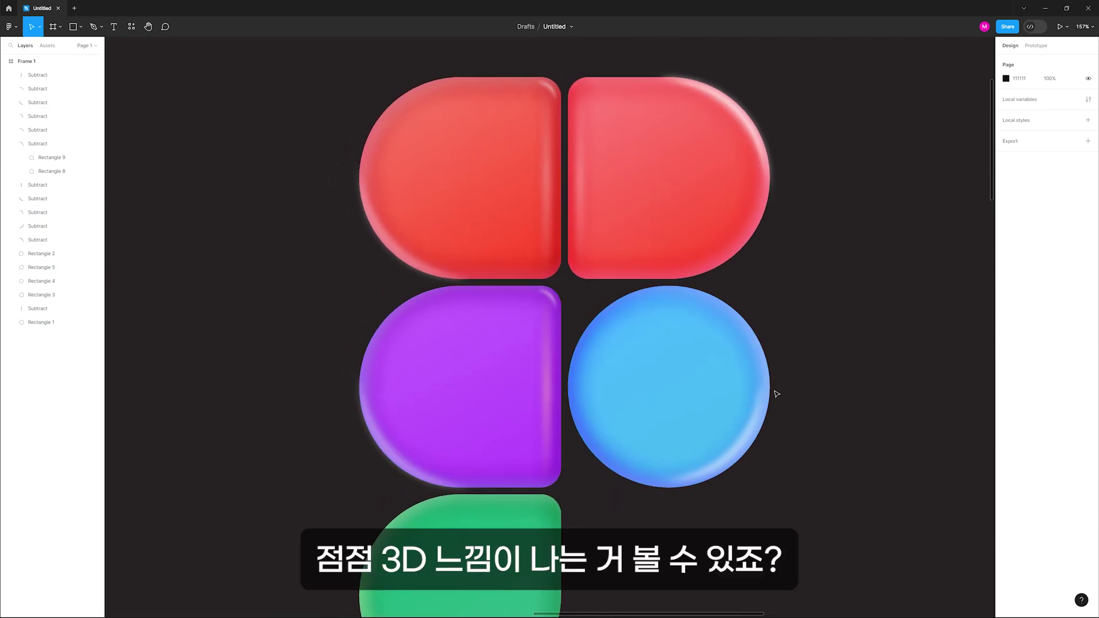
left_click(754, 434)
Step: Copy the purple piece's large crescent onto the green piece and align it with the lower-left edge
left_click_drag(287, 78, 746, 532)
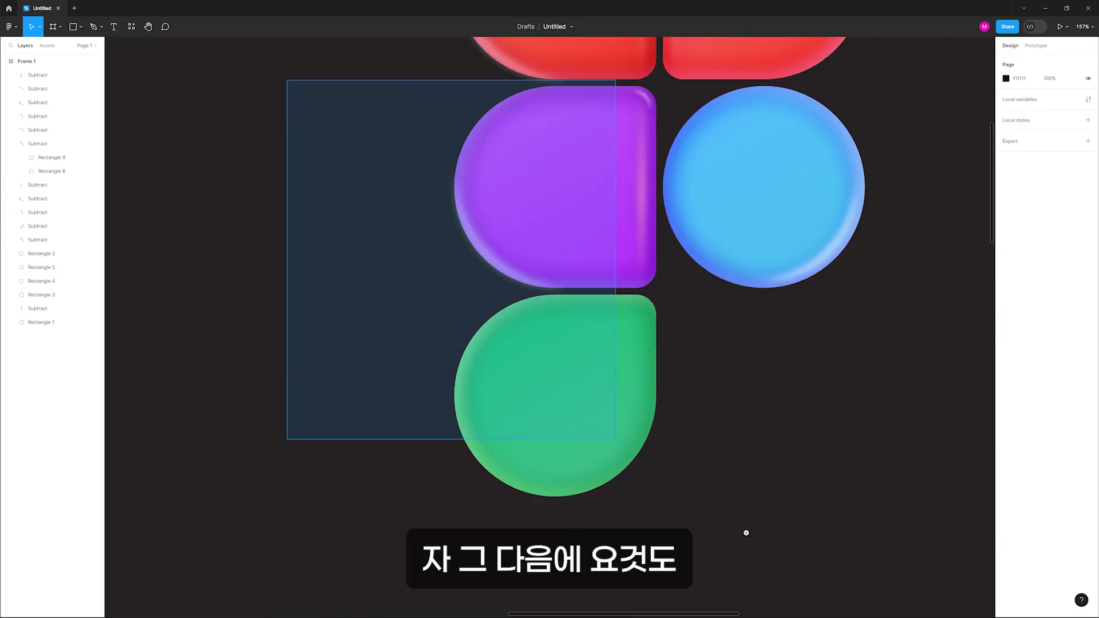
scroll(421, 244, "up", 1)
left_click(515, 262)
left_click_drag(515, 262, 504, 532)
scroll(504, 530, "up", 3)
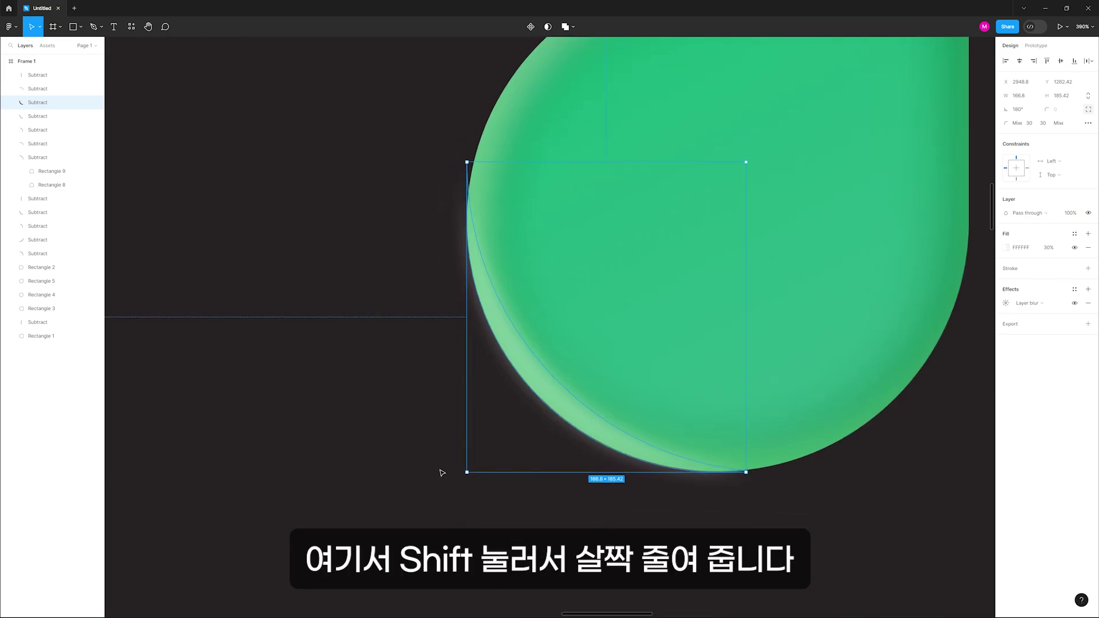
Step: Shrink the green piece's crescent to about 155 wide and nudge it inside the lower-left edge
left_click_drag(467, 474, 495, 450)
key("Right")
key("Up")
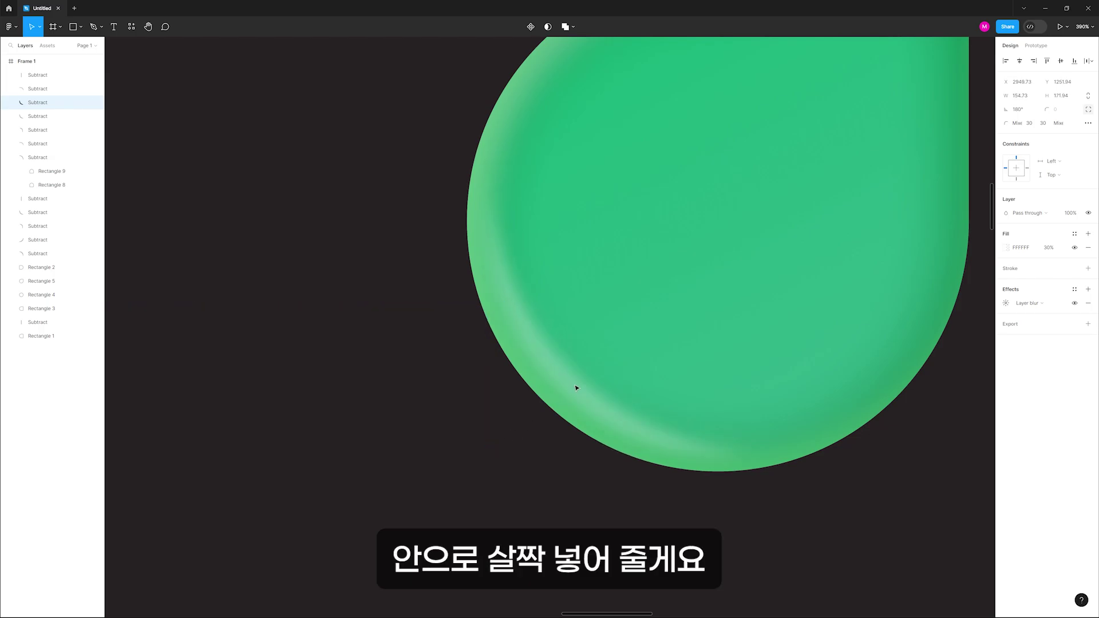
Step: Place a copy of the green piece on the empty canvas beside the symbol
scroll(413, 374, "down", 5)
left_click_drag(304, 132, 357, 183)
scroll(575, 311, "up", 2)
left_click(459, 306)
left_click_drag(606, 325, 619, 356)
Step: Remove all inner shadow effects from the copied green piece
left_click(1088, 302)
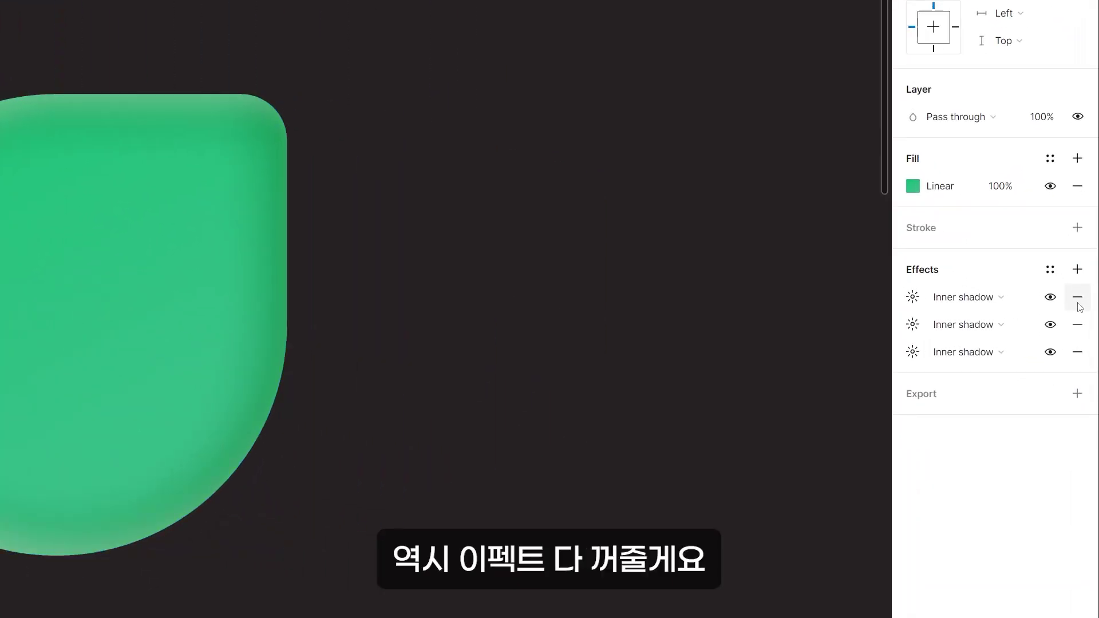
left_click(1088, 302)
left_click(1088, 302)
left_click(1088, 302)
Step: Change the copied green piece's gradient fill to solid 00FFA2 at 20% opacity
left_click(913, 186)
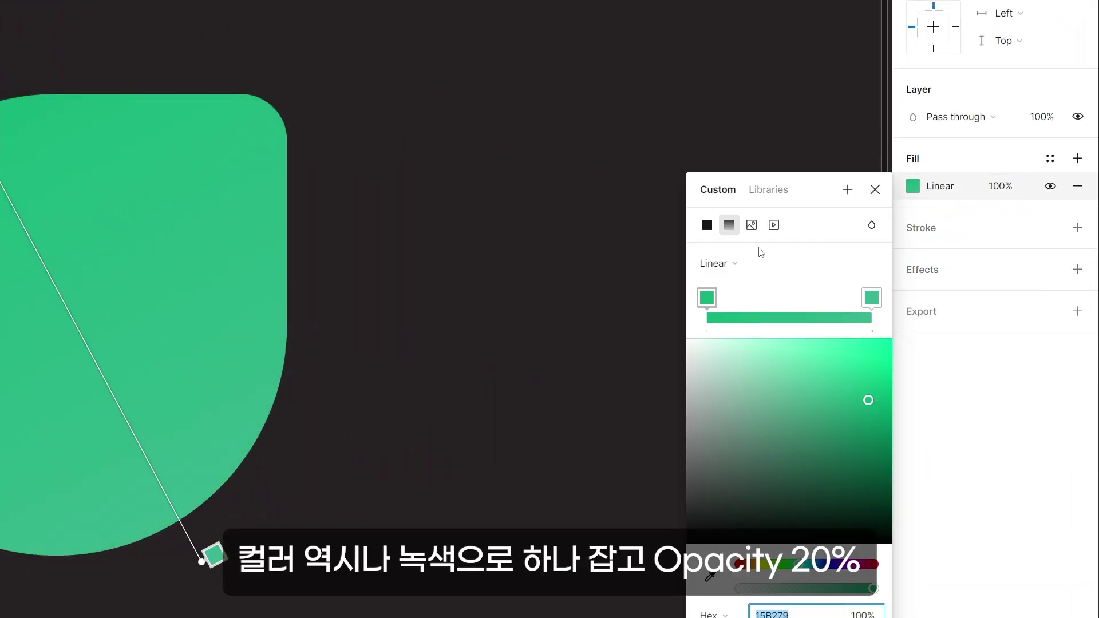
left_click(708, 225)
left_click_drag(823, 292, 903, 172)
left_click(1017, 187)
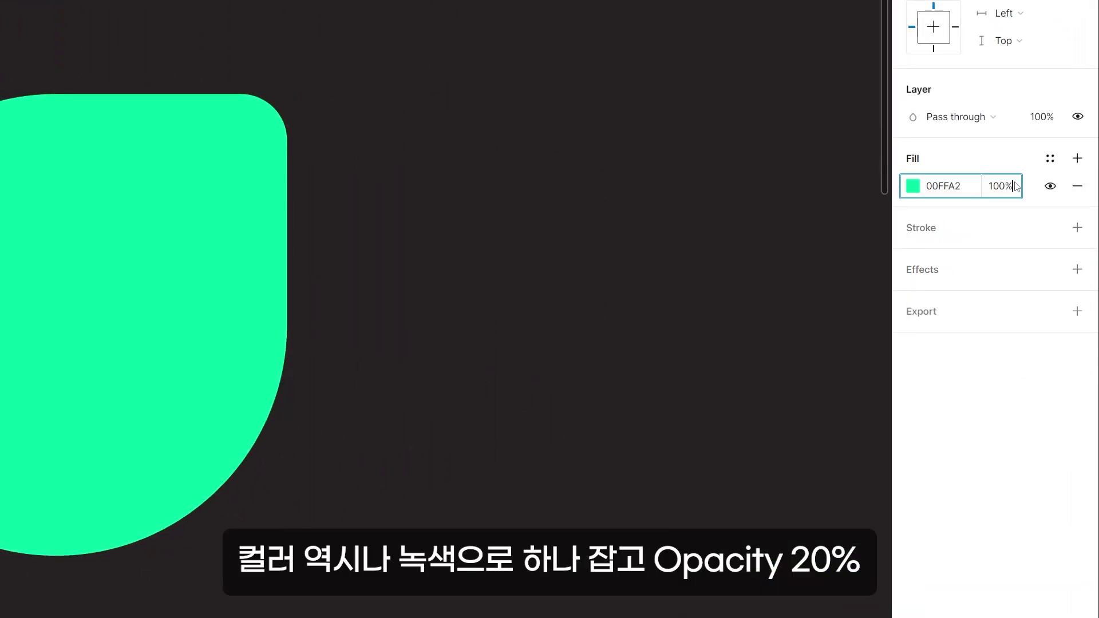
type("20")
left_click(580, 343)
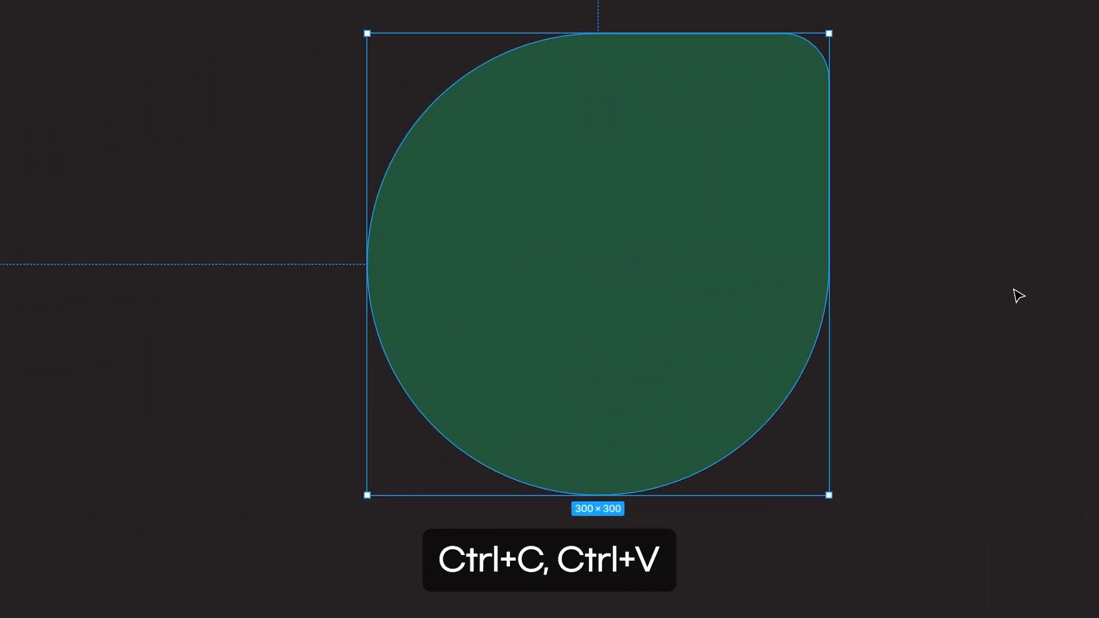
Step: Duplicate the translucent green shape, offset the duplicate down and to the left, and subtract it to leave a curved corner strip
key("ctrl+c")
key("ctrl+v")
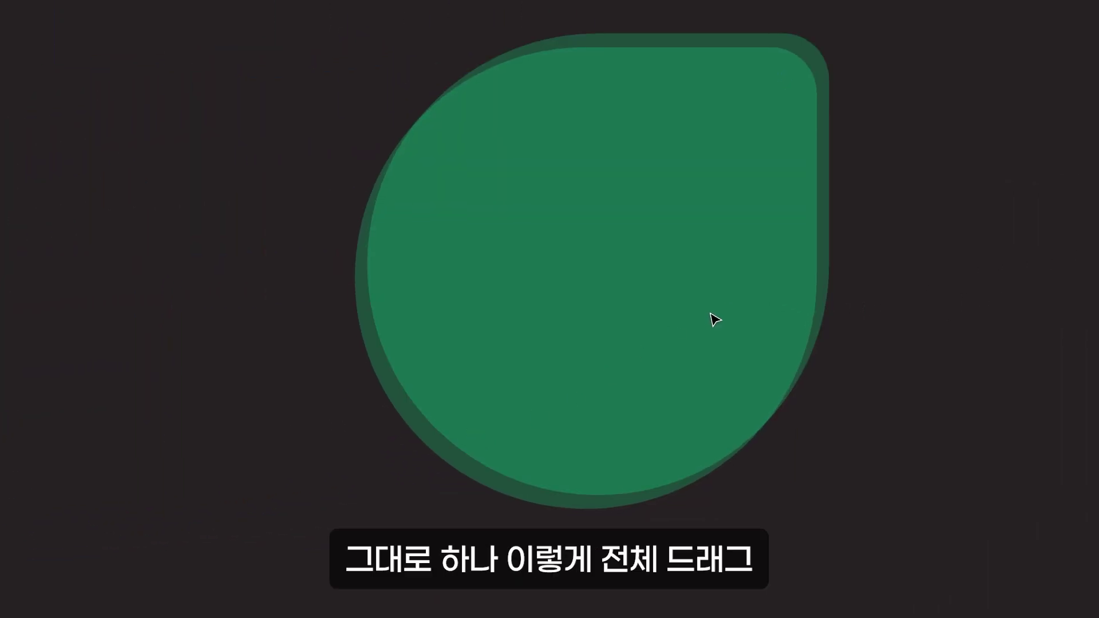
key("ctrl+a")
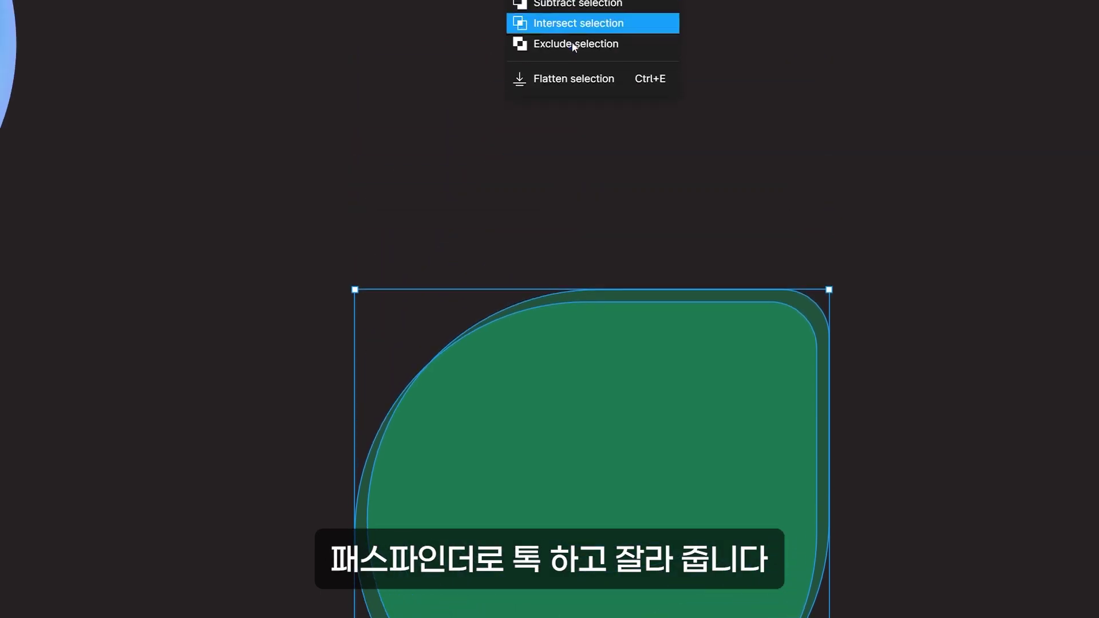
left_click(572, 77)
left_click(435, 249)
Step: Set the corner strip's fill to white FFFFFF at 50% opacity
left_click(830, 405)
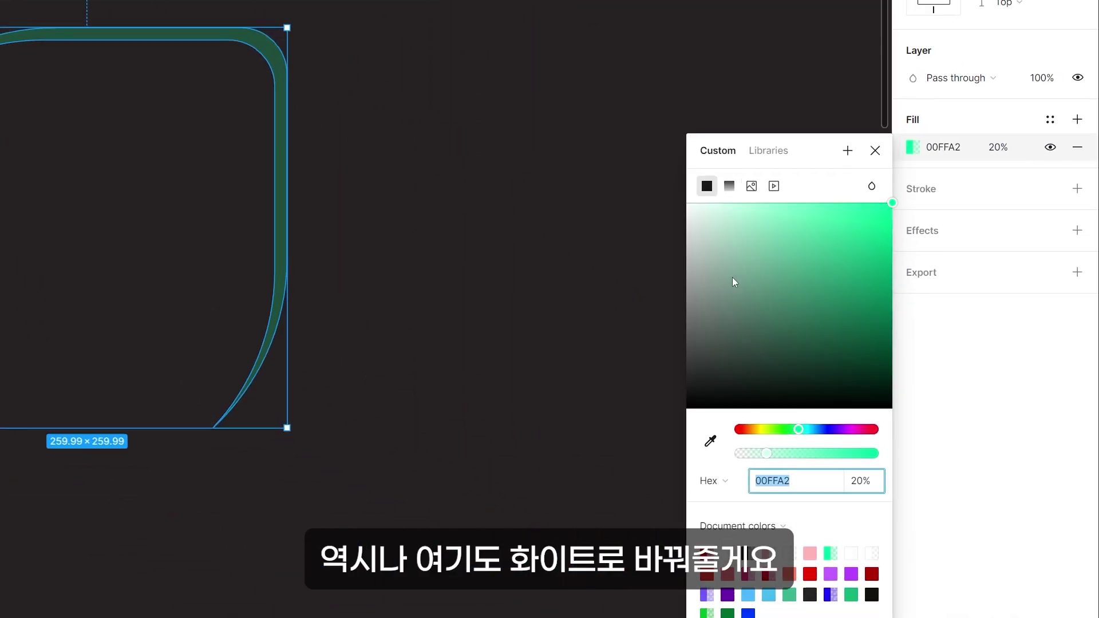
left_click_drag(733, 279, 686, 203)
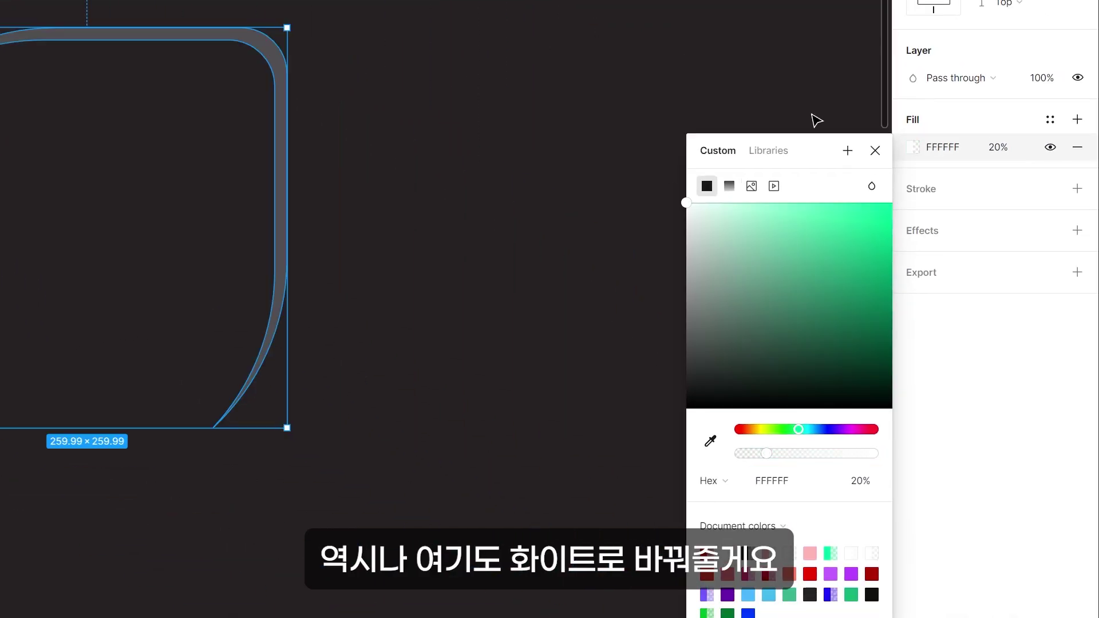
left_click(1006, 148)
key("Return")
Step: Add a layer blur of 16 to the corner strip
left_click(1078, 231)
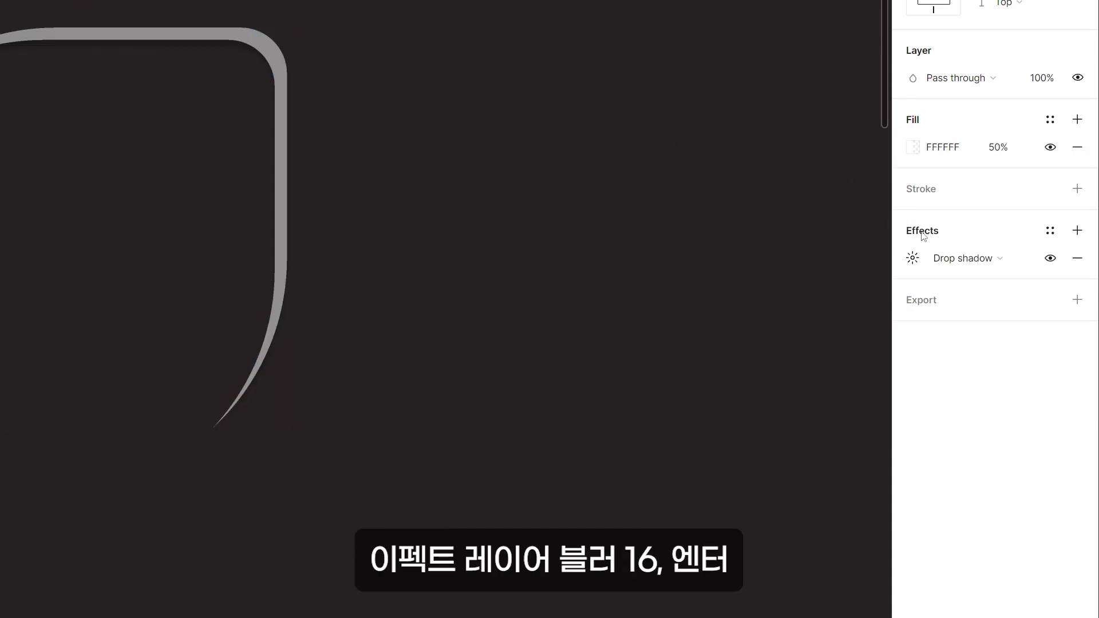
left_click(967, 258)
left_click(958, 282)
left_click(914, 258)
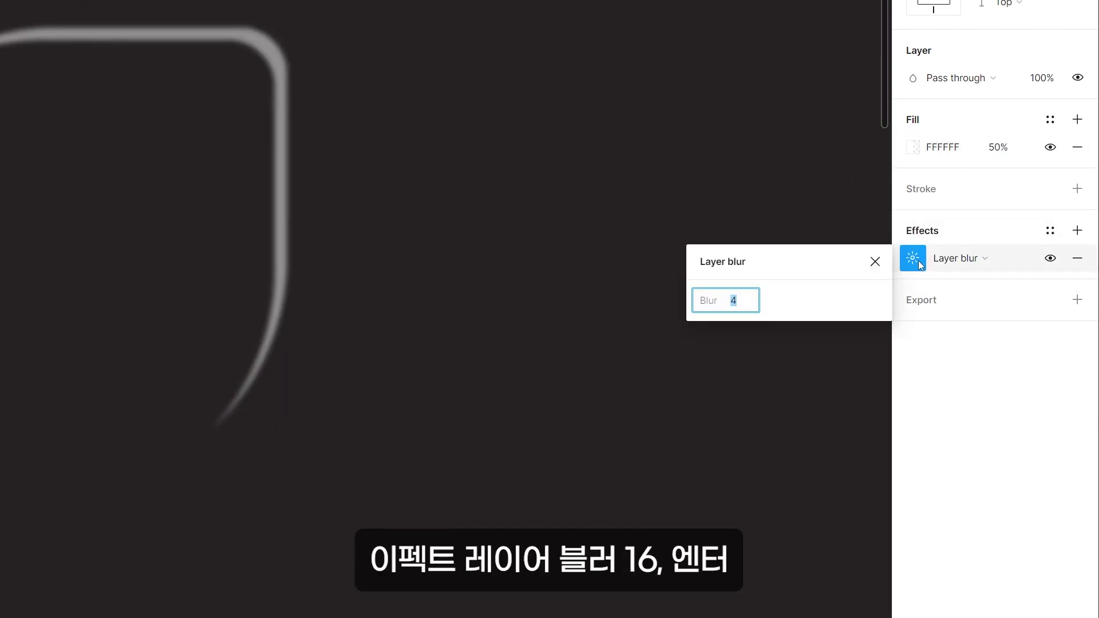
type("16")
key("Return")
Step: Place the blurred corner strip along the green piece's upper-right corner and shrink it slightly to fit inside
left_click(344, 180)
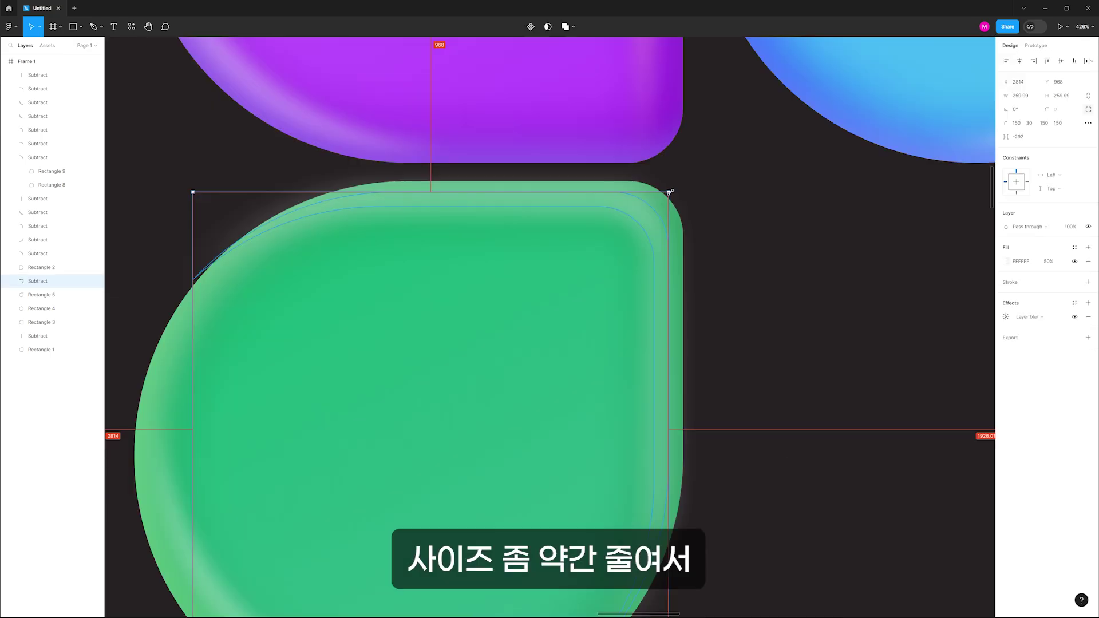
left_click_drag(668, 193, 652, 222)
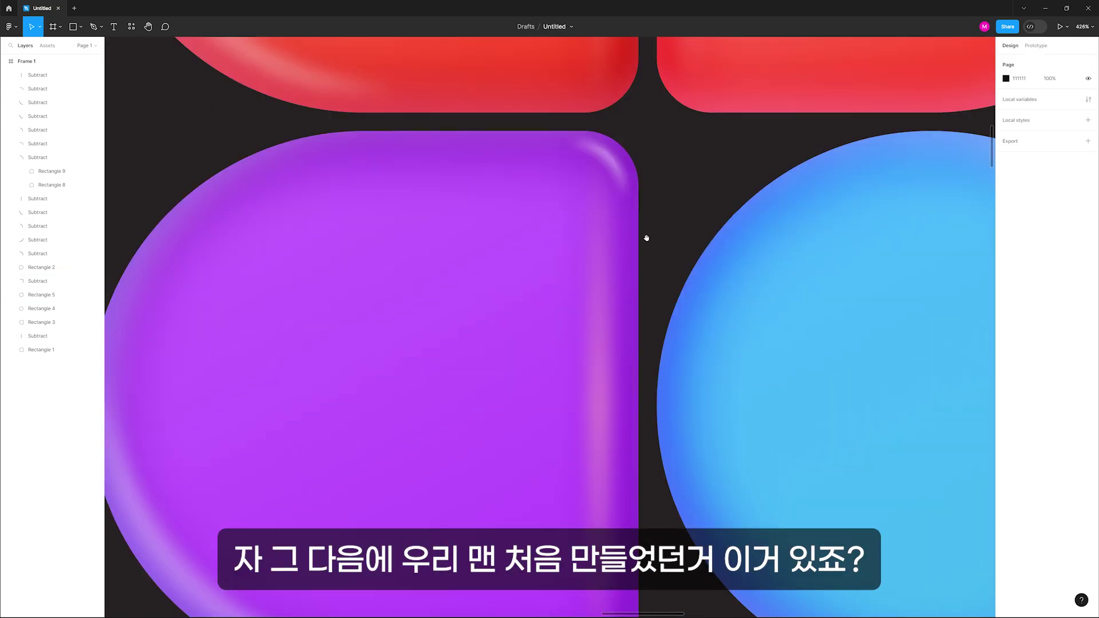
Step: Copy the purple piece's two small corner crescents onto the green piece and fit them into its upper-right corner
left_click(613, 159)
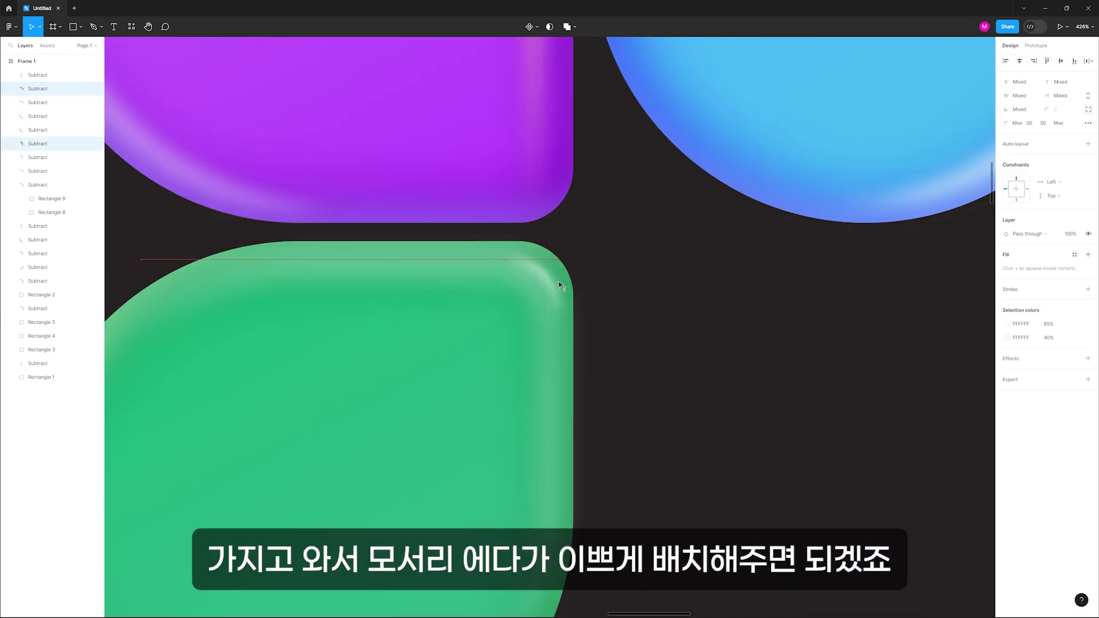
left_click_drag(561, 286, 553, 280)
left_click(89, 321)
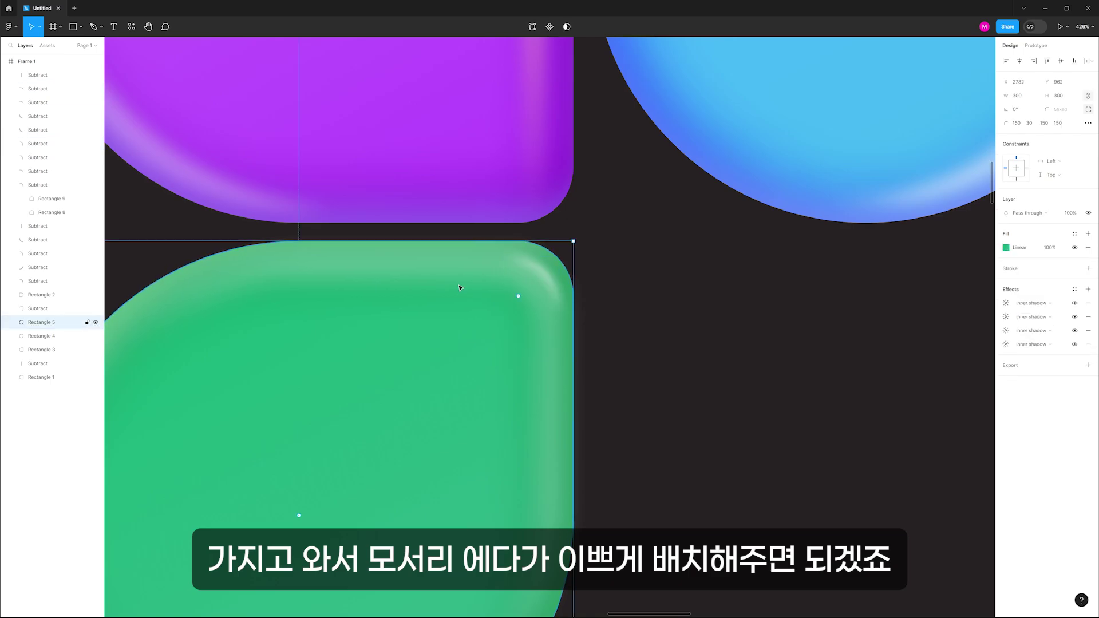
left_click(88, 310)
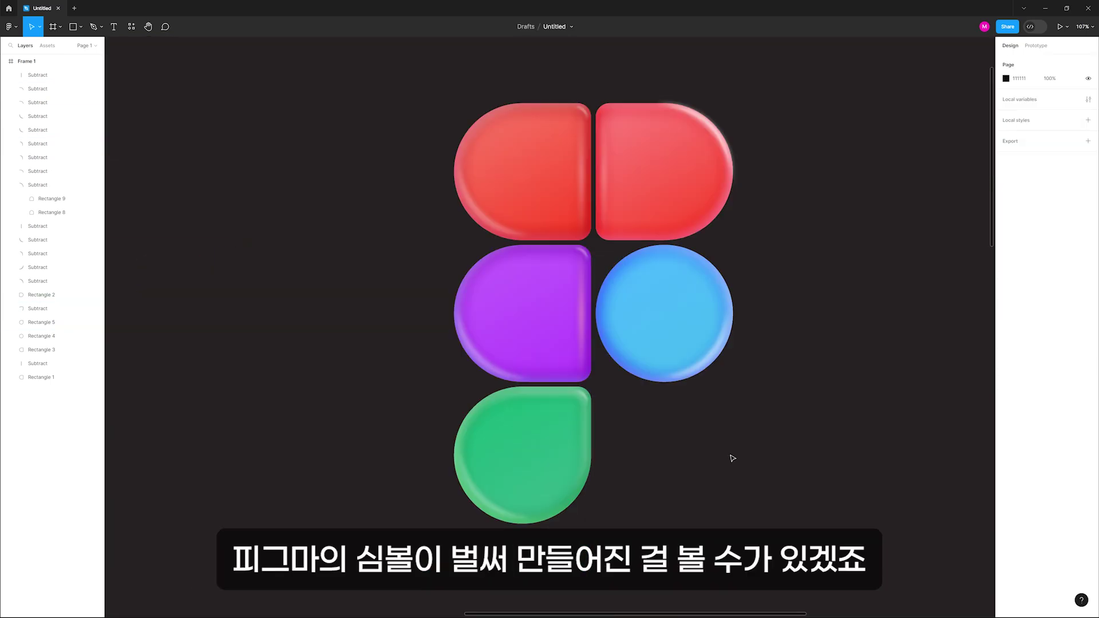
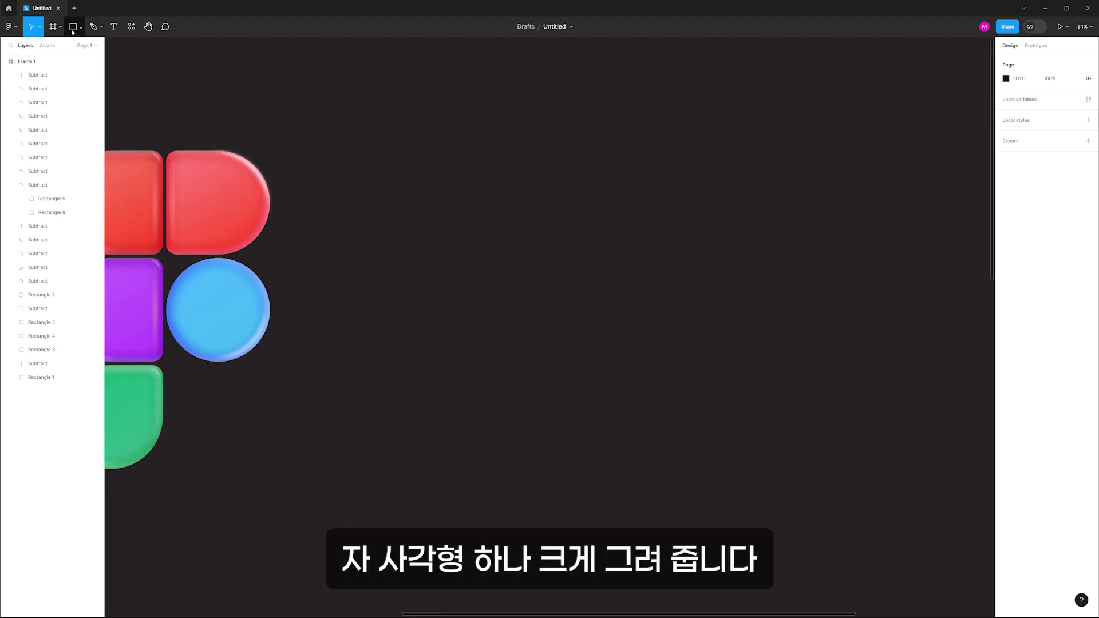
Step: Draw a large rectangle in the empty area beside the symbol and size it to 1200 × 1200
left_click(73, 27)
mouse_move(371, 92)
left_mouse_down()
mouse_move(809, 476)
mouse_move(827, 524)
left_mouse_up()
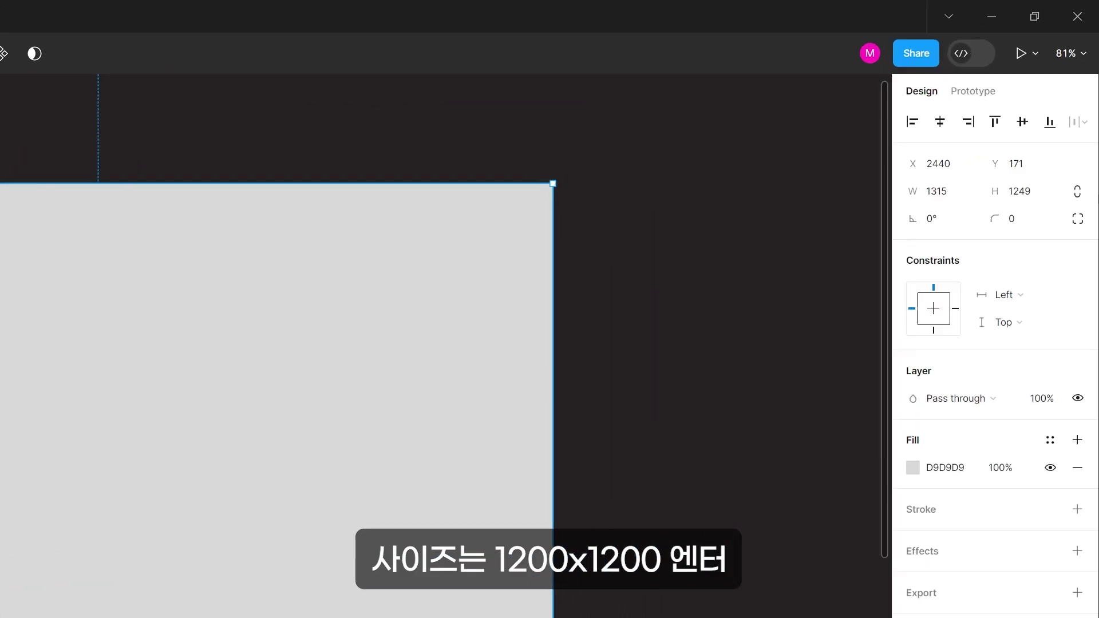
left_click(1089, 96)
left_click(1022, 96)
type("1200")
key("Return")
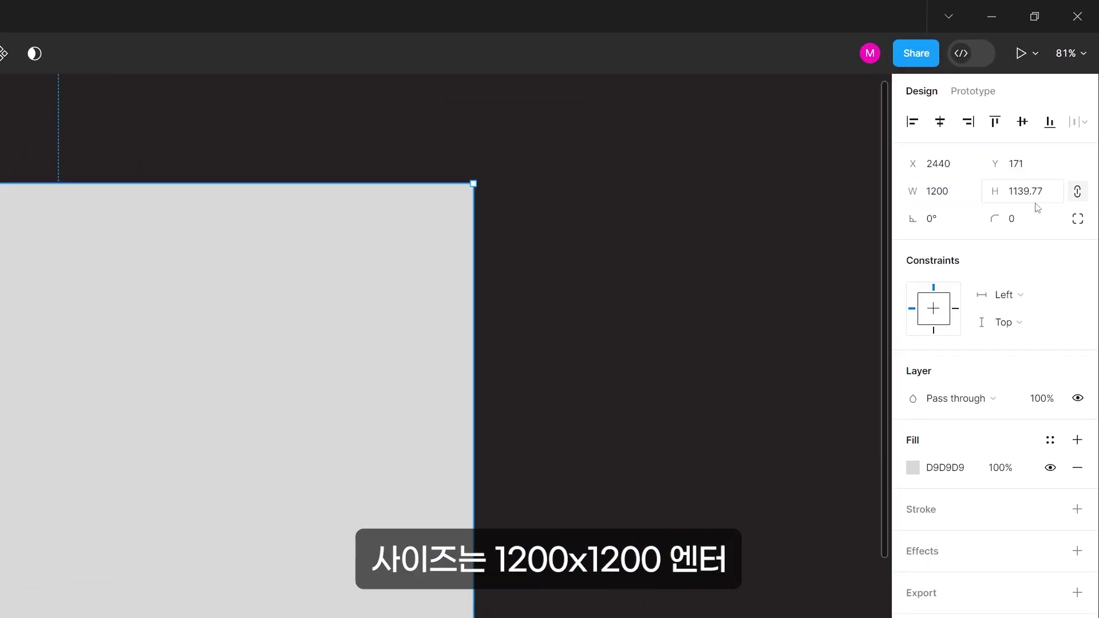
Step: Round the large square's corners with a radius of 260
left_click(1025, 219)
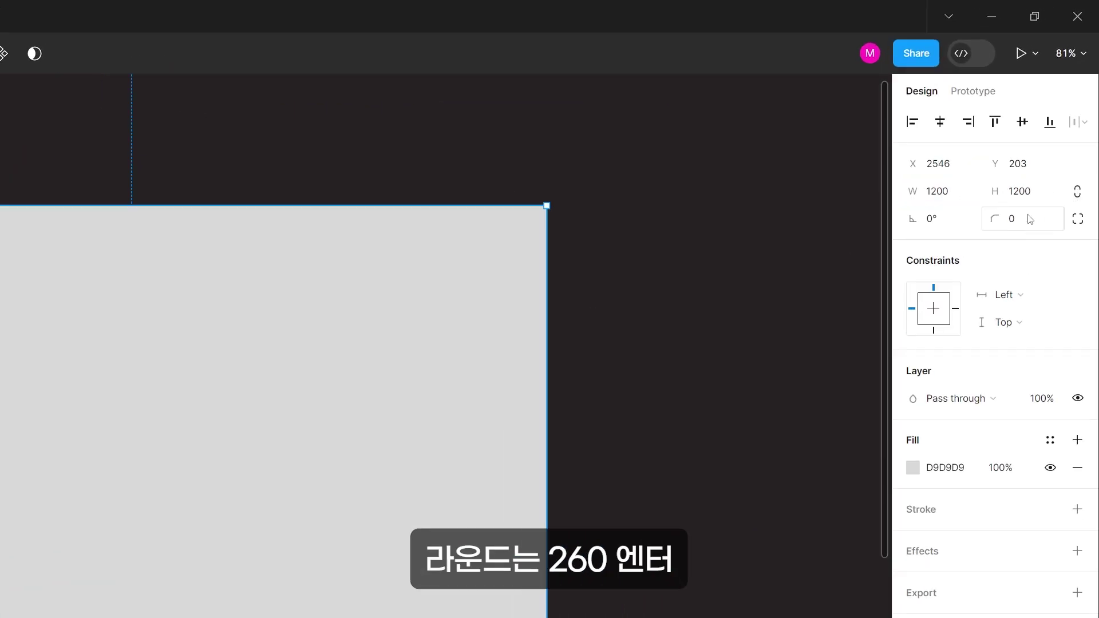
type("260")
key("Return")
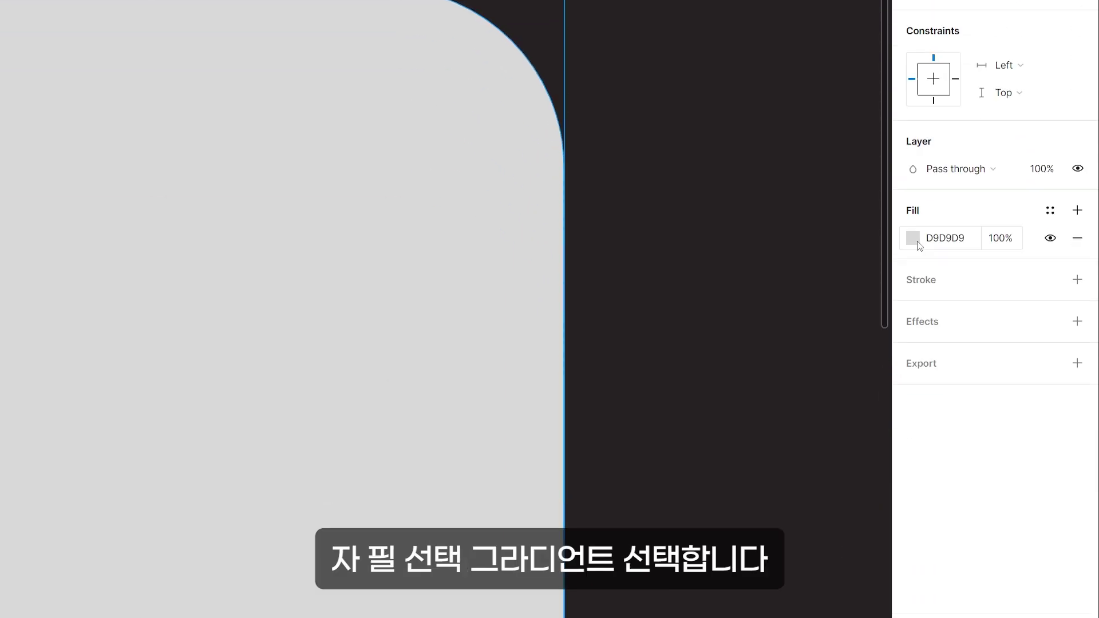
Step: Give the rounded square a linear gradient fill running from its lower-left to its upper-right corner, and add a middle color stop
left_click(916, 241)
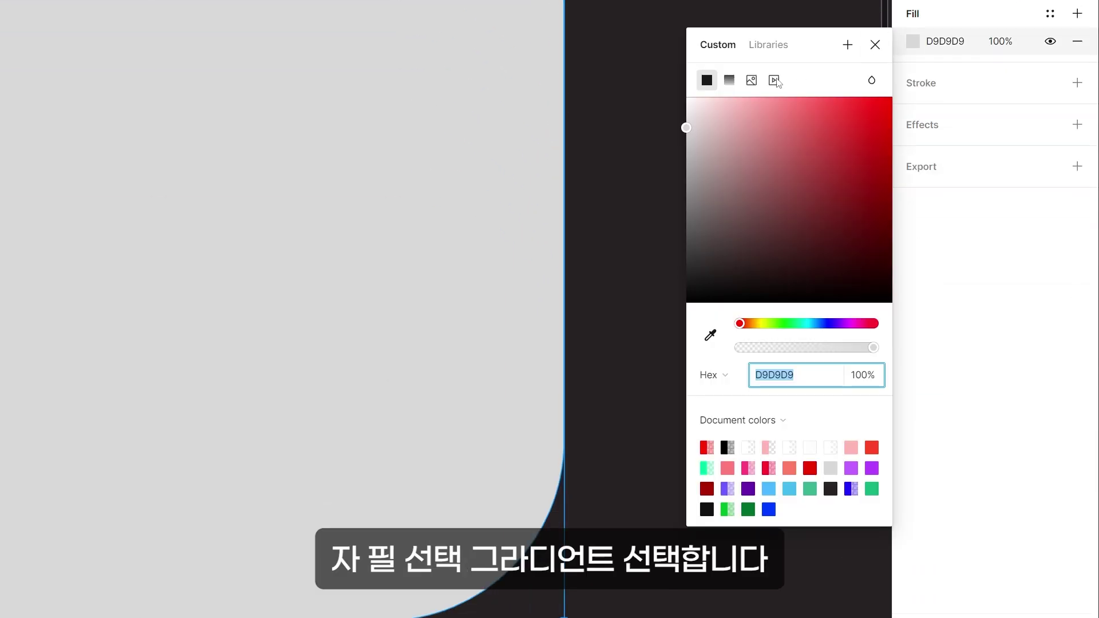
left_click(729, 79)
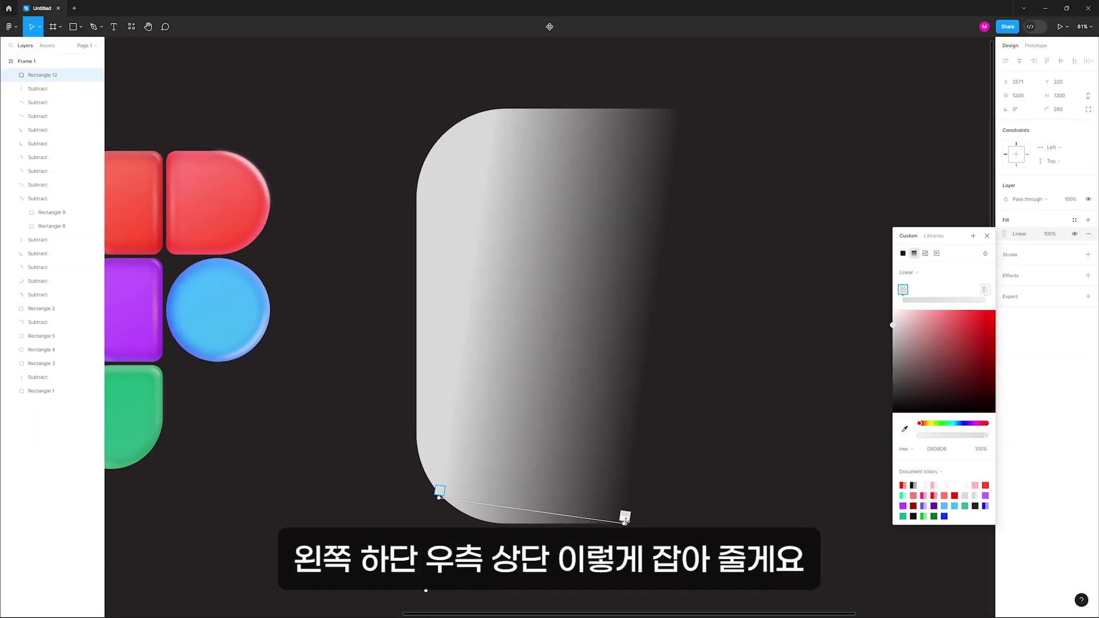
left_click_drag(626, 520, 815, 139)
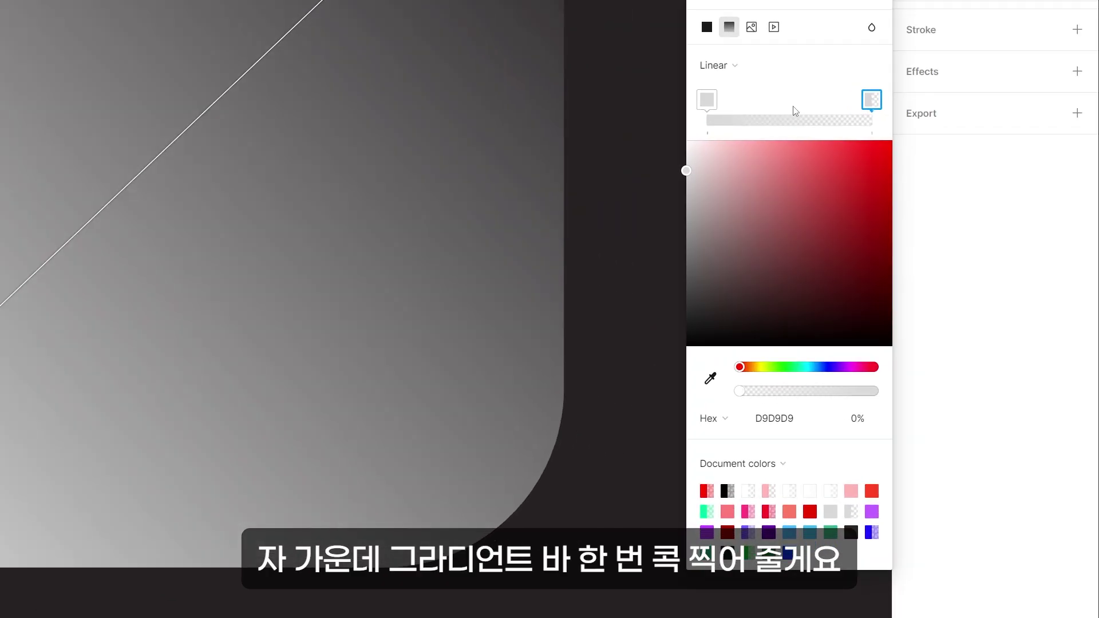
left_click(794, 110)
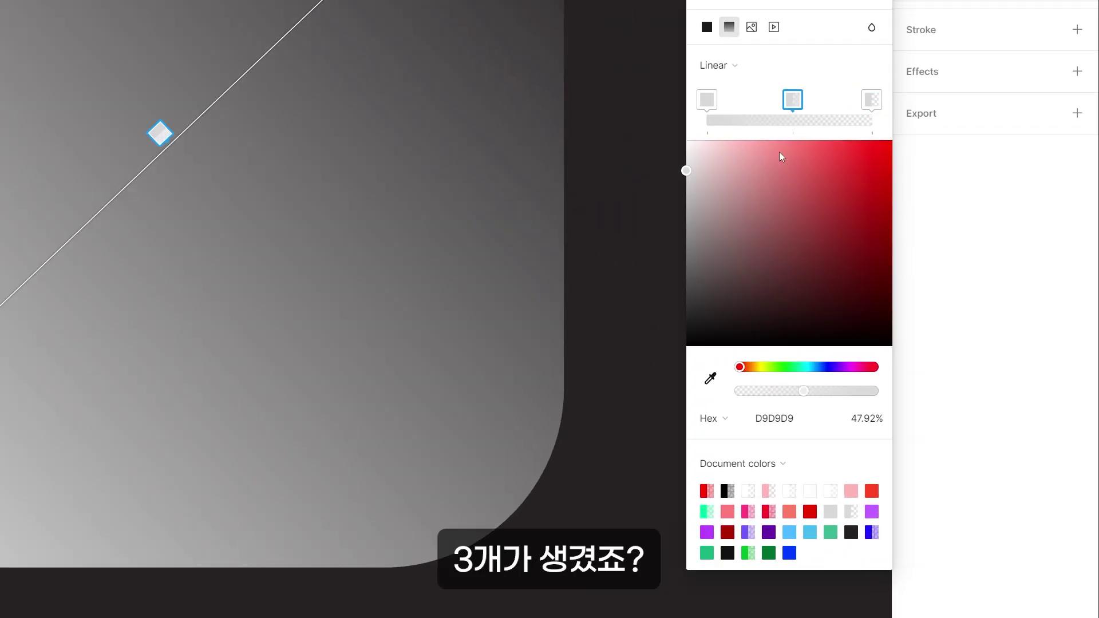
Step: Set the gradient's first stop to color 2D2729
left_click(708, 100)
left_click(799, 419)
type("2")
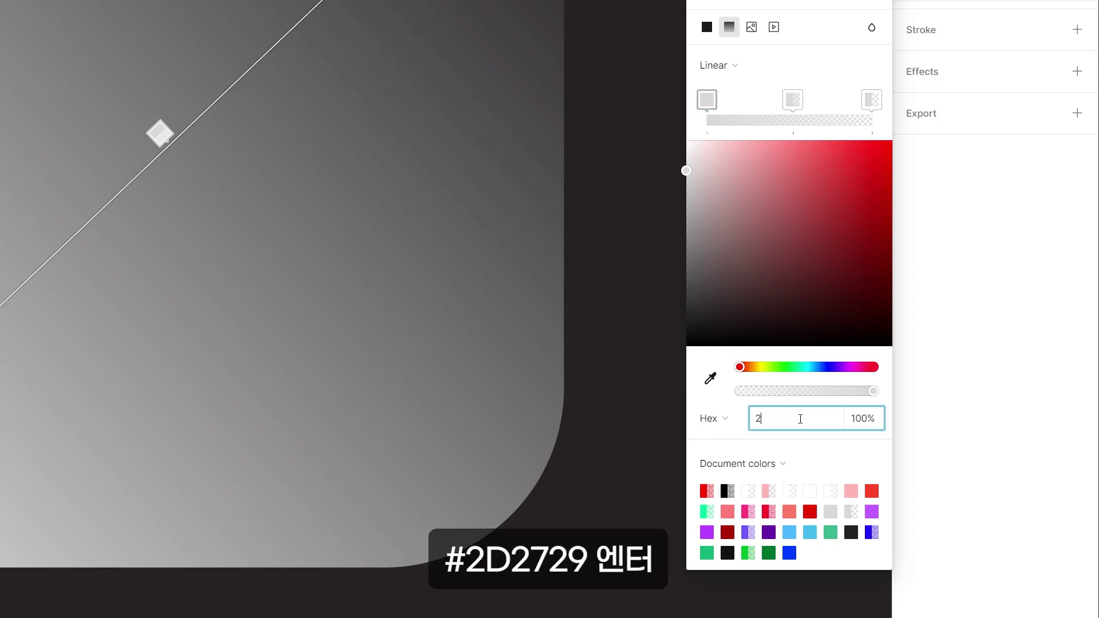
type("d2729")
key("Return")
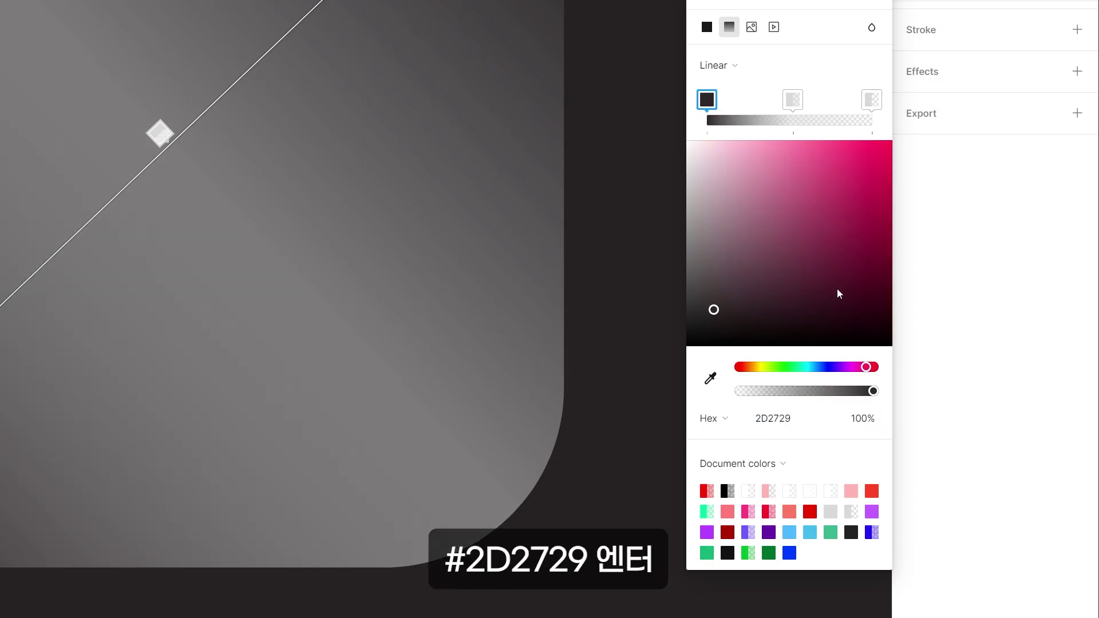
Step: Set the gradient's middle stop to color 514749 at 100% opacity
left_click(793, 101)
left_click_drag(804, 392, 875, 392)
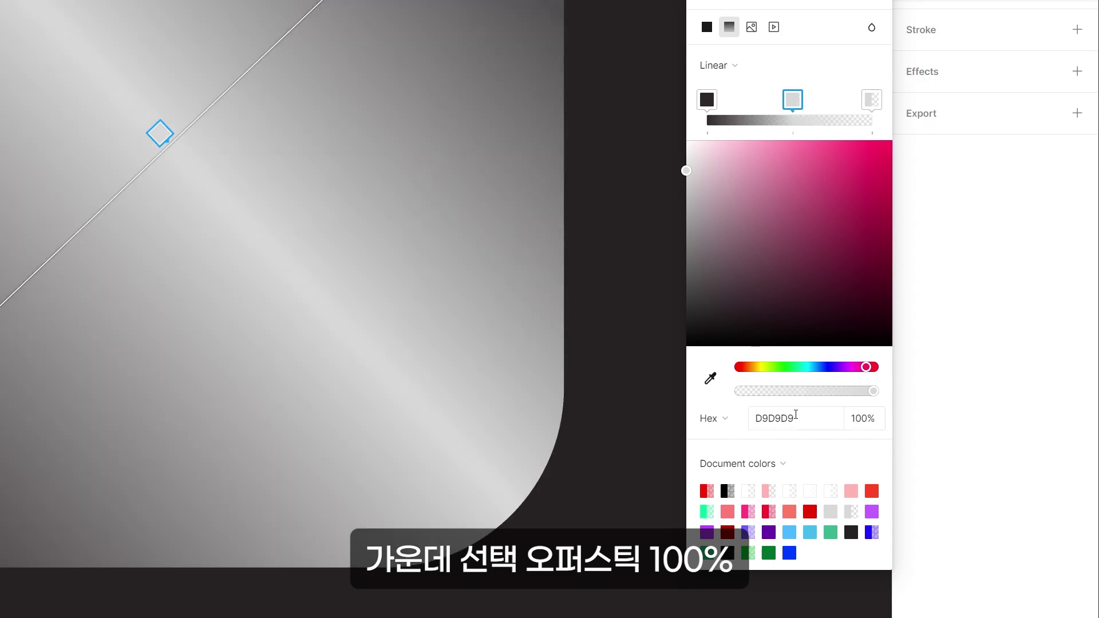
left_click(796, 425)
type("5")
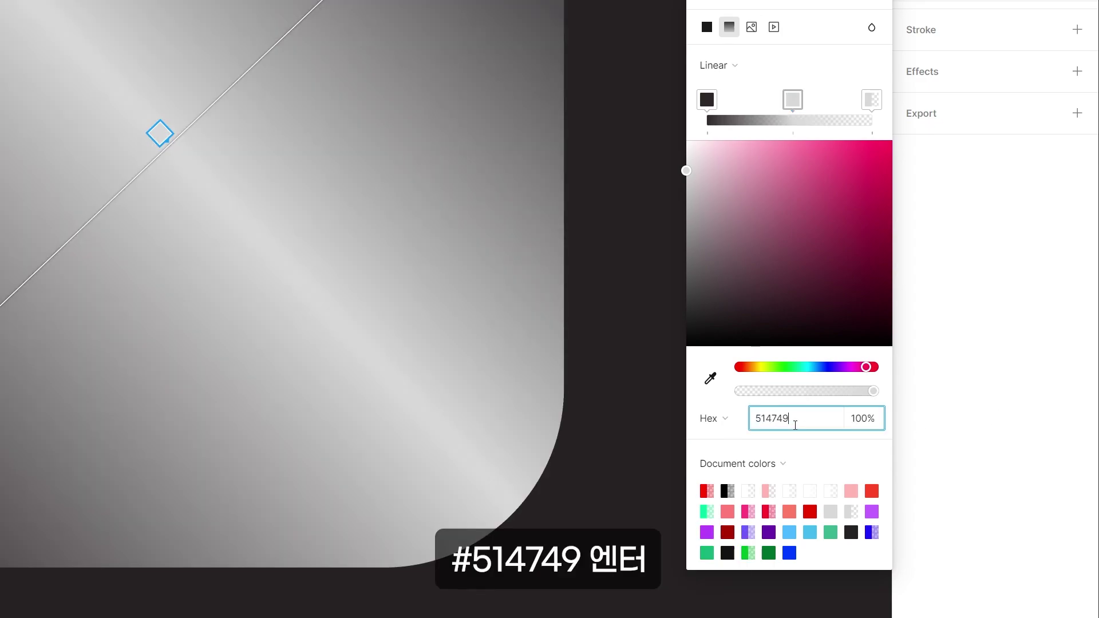
type("14749")
key("Return")
Step: Set the gradient's last stop to color 5E5756 at 100% opacity and finish editing the fill
left_click(872, 100)
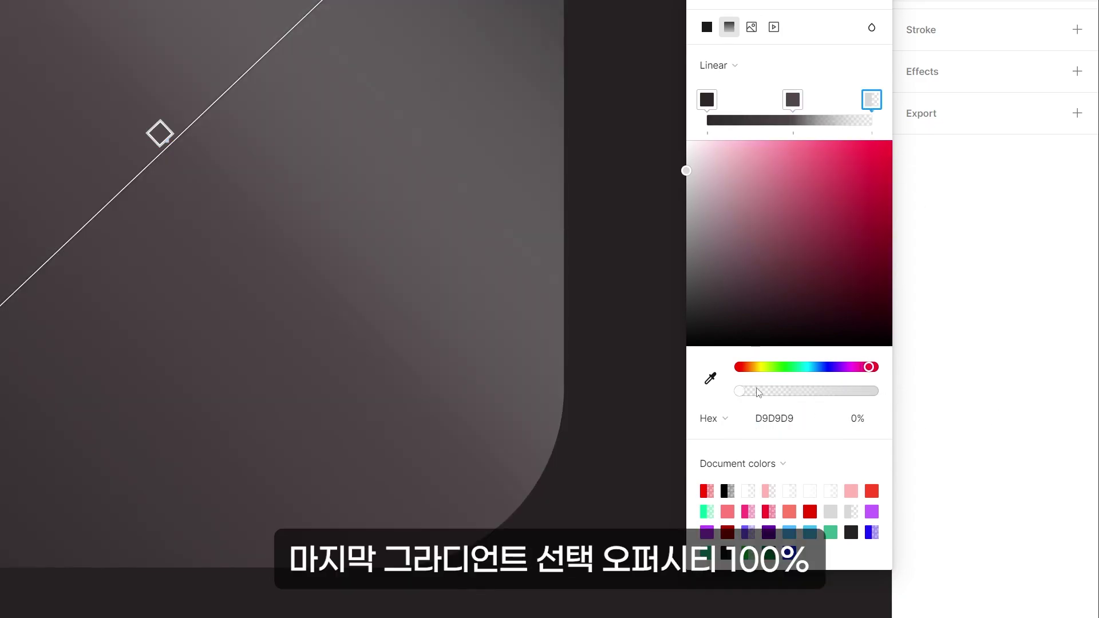
left_click_drag(774, 391, 875, 391)
left_click(811, 416)
type("5e")
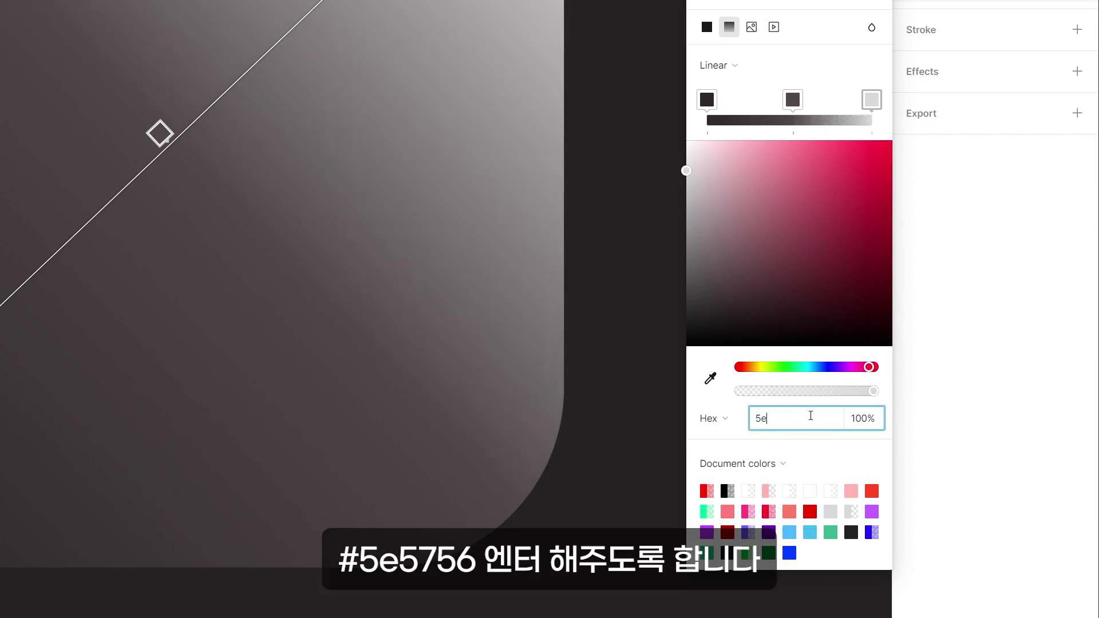
type("5756")
key("Return")
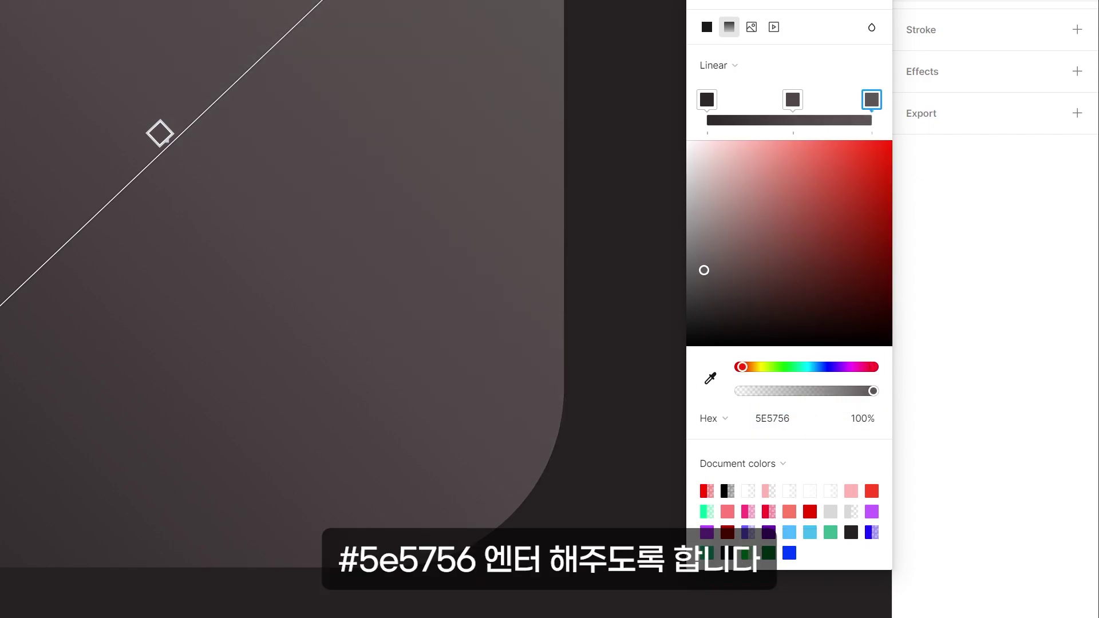
left_click(384, 386)
Step: Add an inner shadow to the rounded square with X 0, Y 0, blur 100 and 100% opacity
left_click(970, 170)
left_click(922, 73)
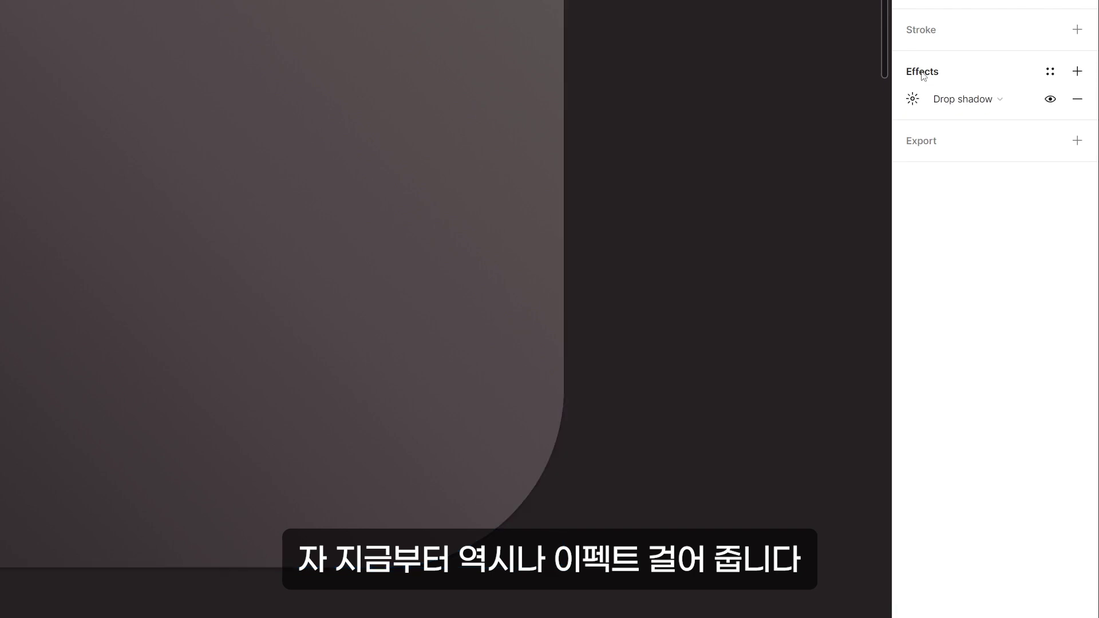
left_click(948, 96)
left_click(970, 78)
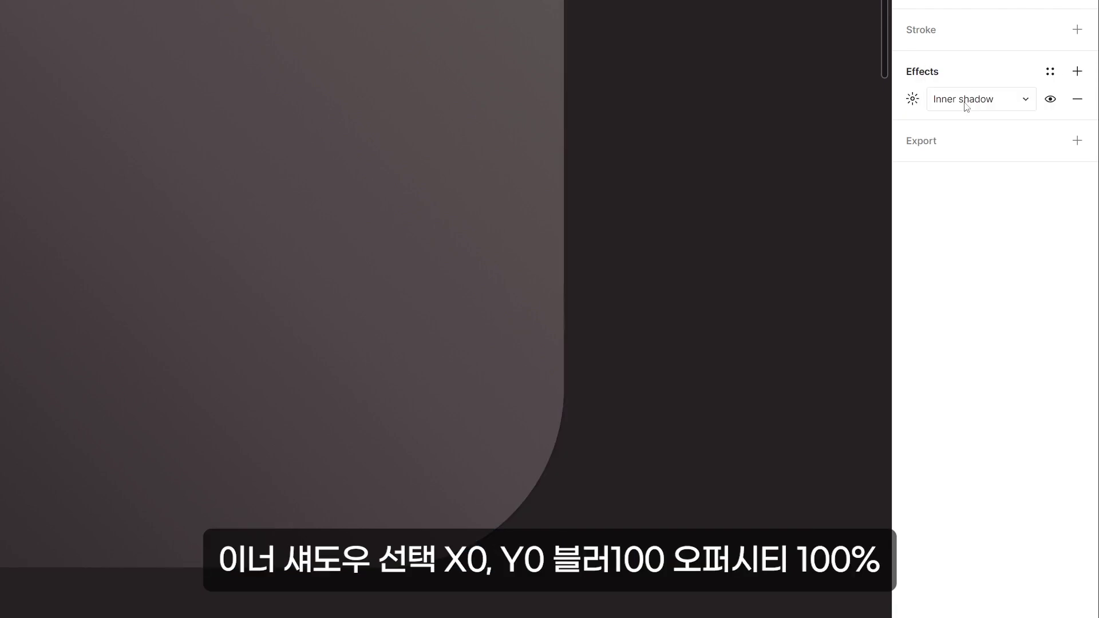
left_click(921, 108)
left_click(745, 173)
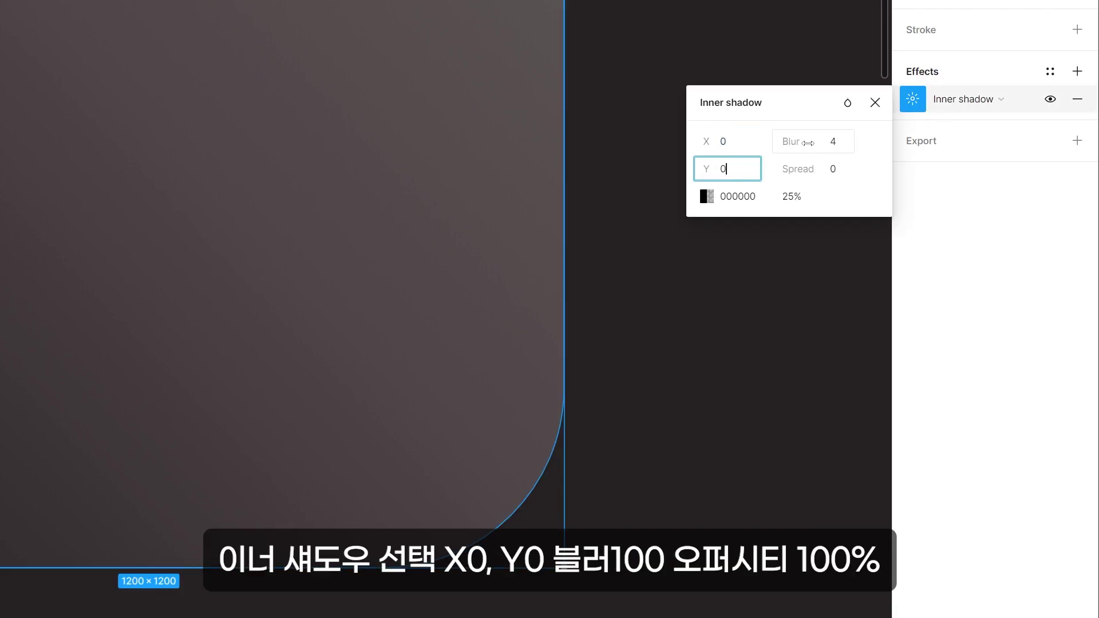
left_click(808, 143)
type("100")
left_click(794, 197)
type("100")
key("Return")
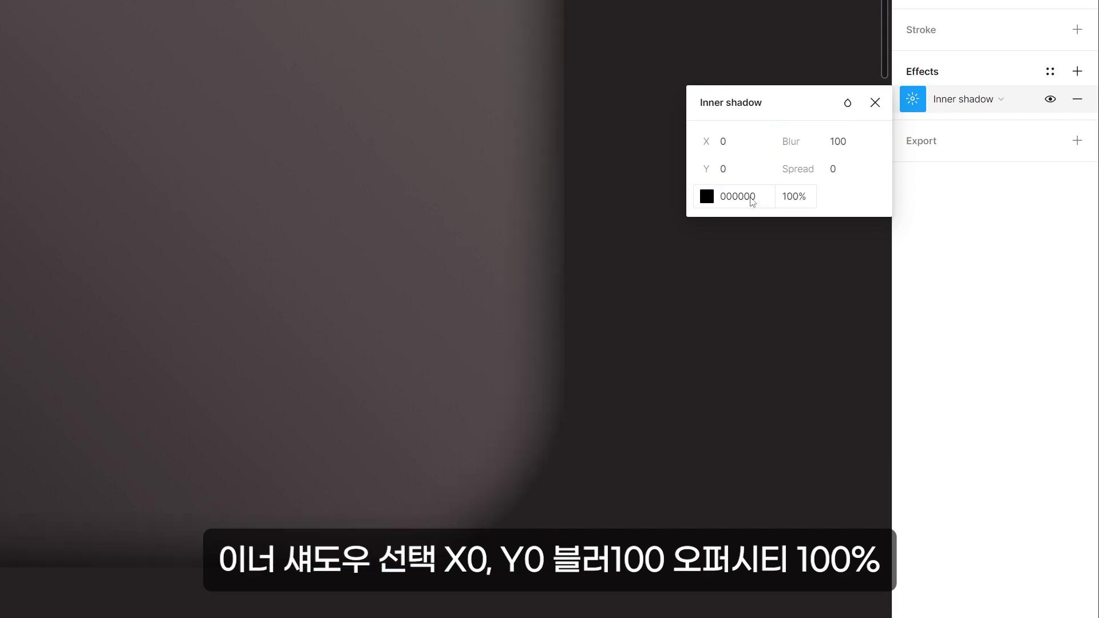
Step: Set the first inner shadow's color to 1E1C1C
left_click(749, 200)
type("1e1c1")
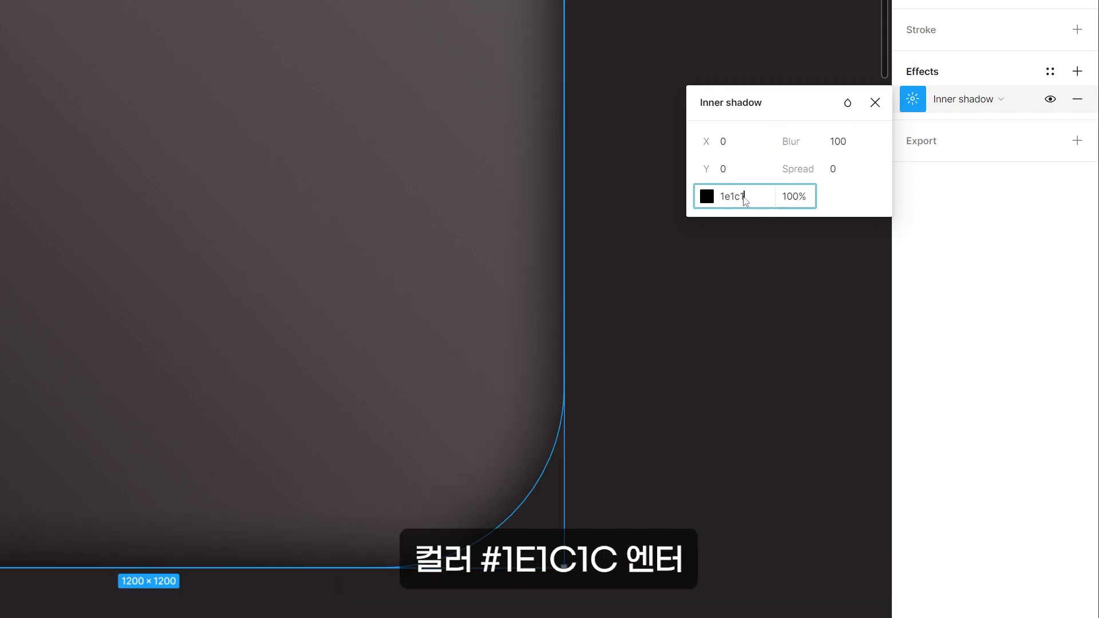
type("c")
key("Return")
Step: Add a second inner shadow to the rounded square with X -20, Y -20, blur 100 and 80% opacity
left_click(1078, 71)
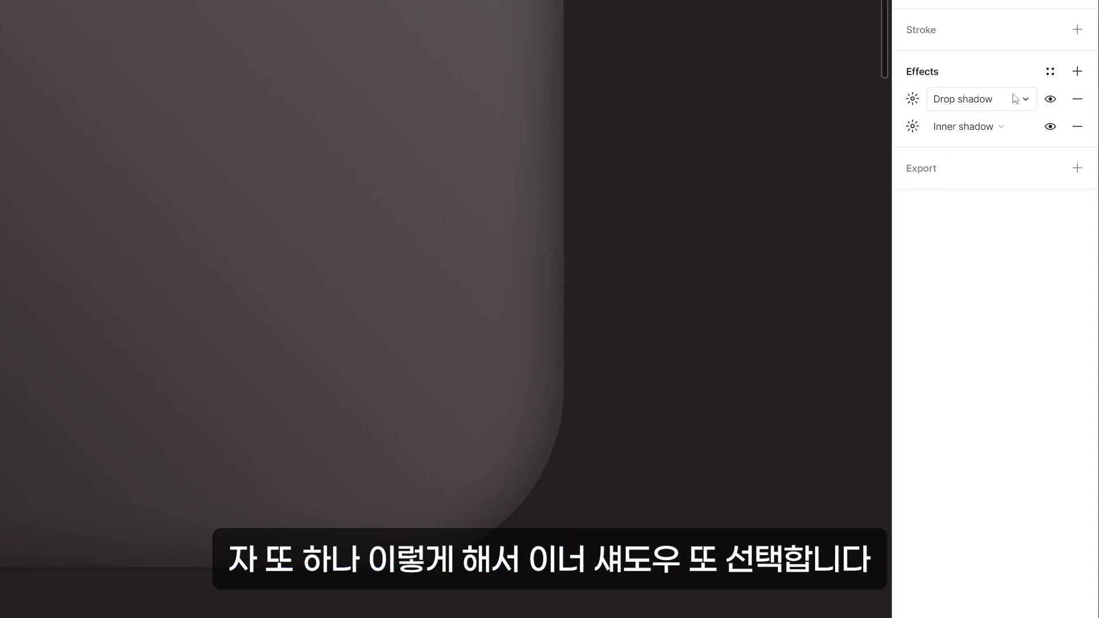
left_click(978, 100)
left_click(973, 79)
left_click(913, 98)
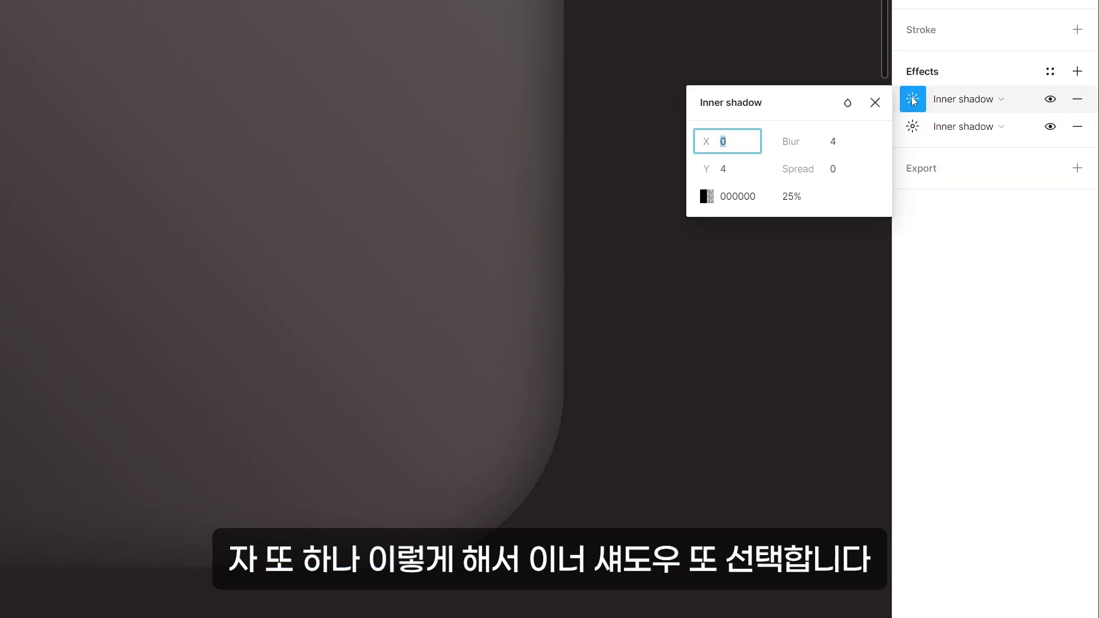
type("-20")
left_click(739, 169)
type("-20")
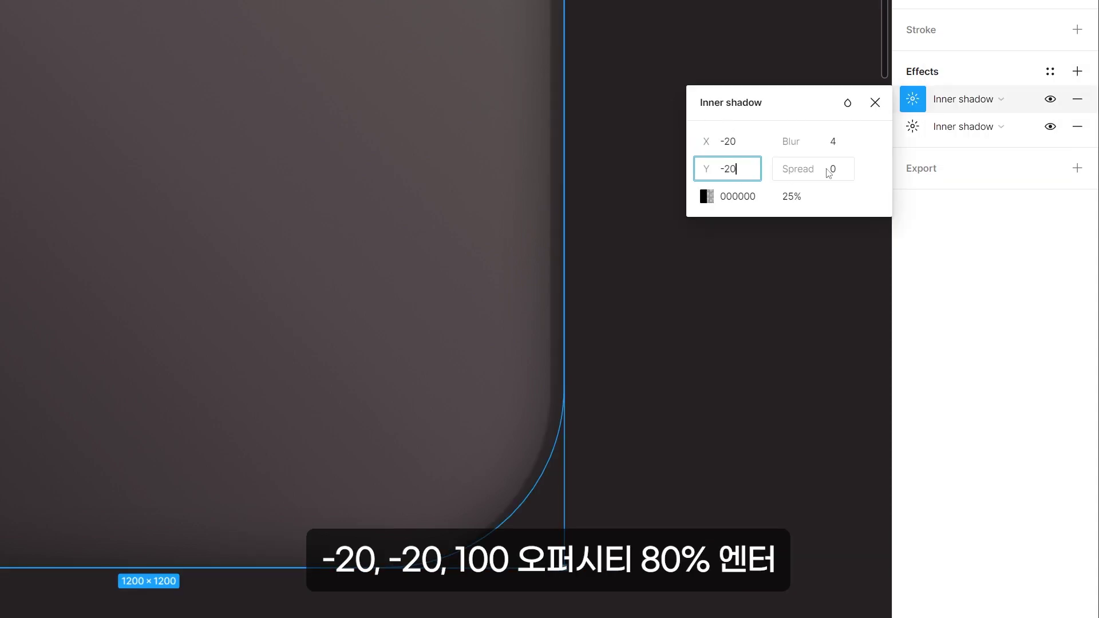
left_click(840, 143)
type("100")
left_click(807, 197)
type("80")
key("Return")
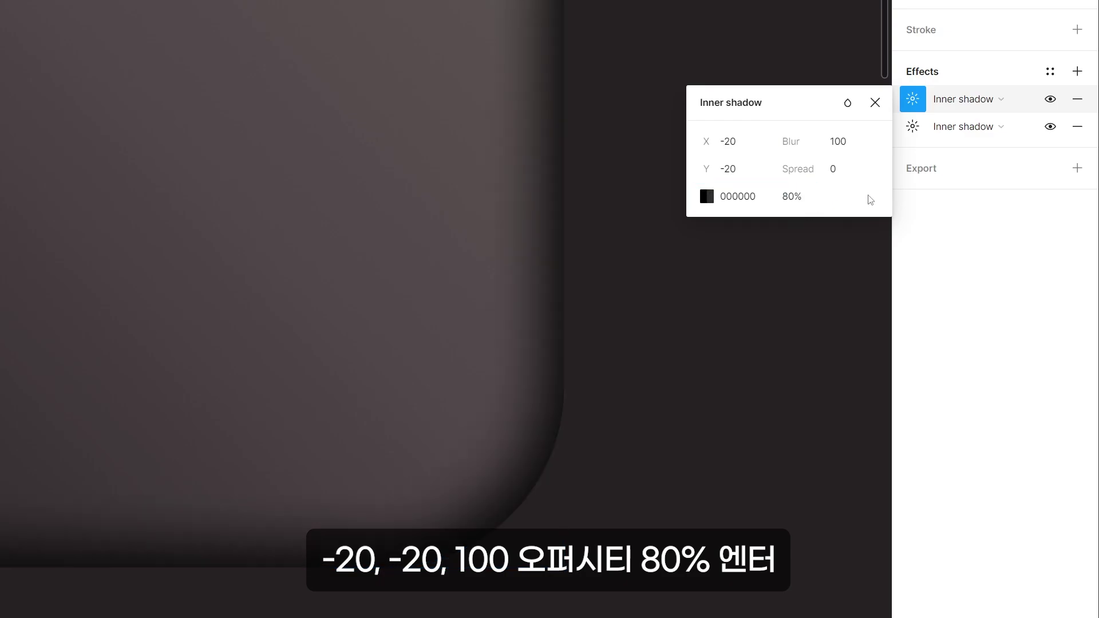
Step: Add a third inner shadow to the rounded square with X -30, Y -5 and blur 40
left_click(1078, 71)
left_click(973, 101)
left_click(977, 80)
left_click(913, 98)
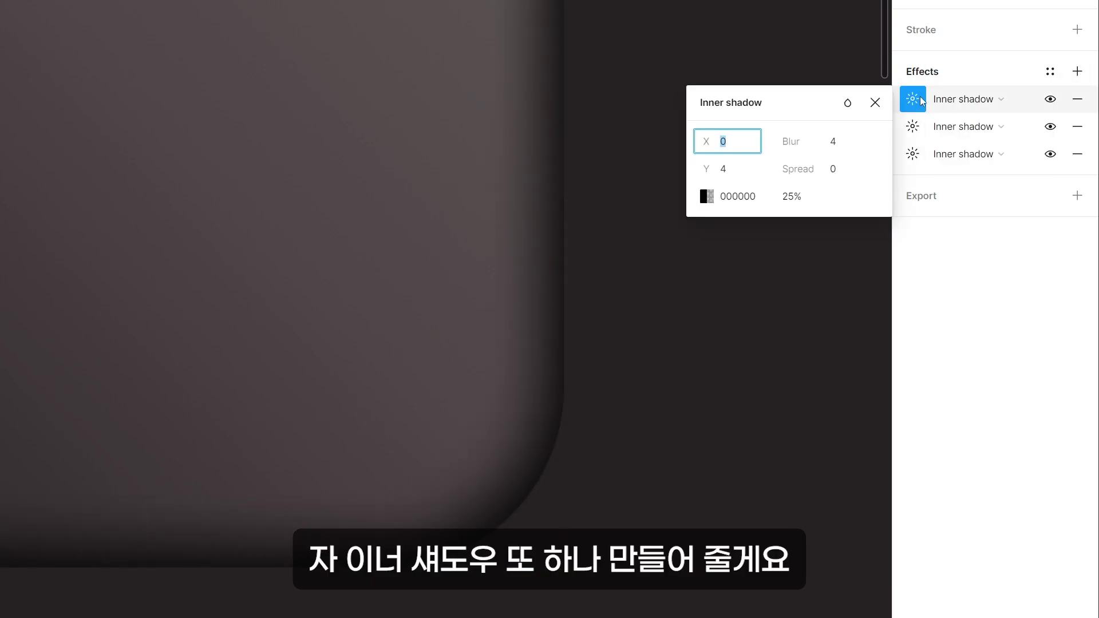
type("-30")
key("Return")
left_click(738, 175)
type("-5")
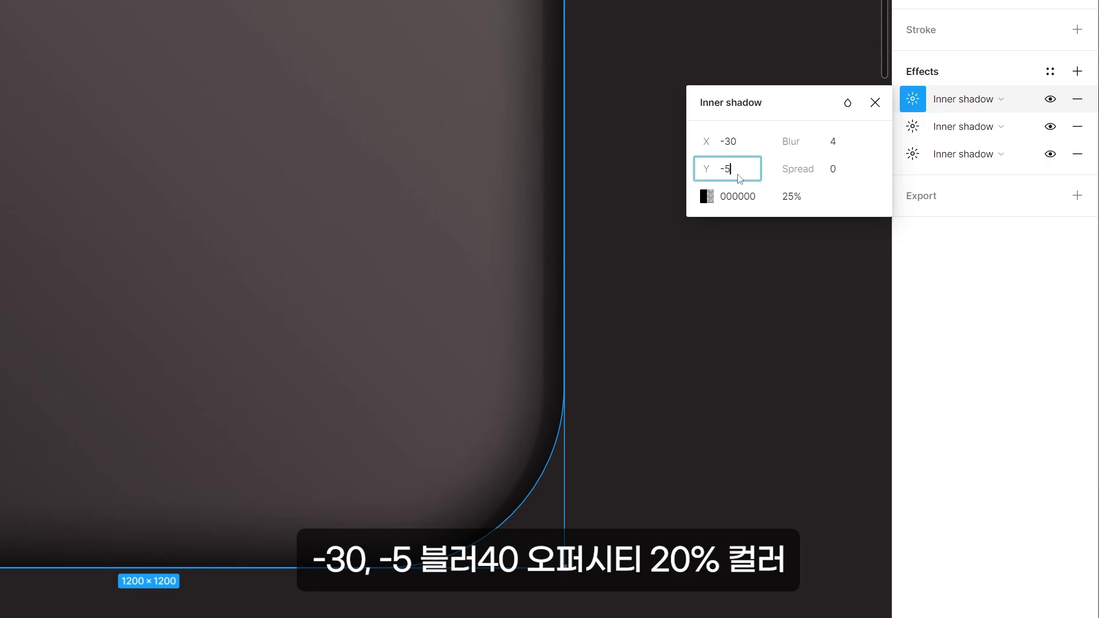
key("Return")
left_click(834, 144)
type("40")
key("Return")
Step: Set the third inner shadow to color FF00B3 at 20% opacity
left_click(803, 202)
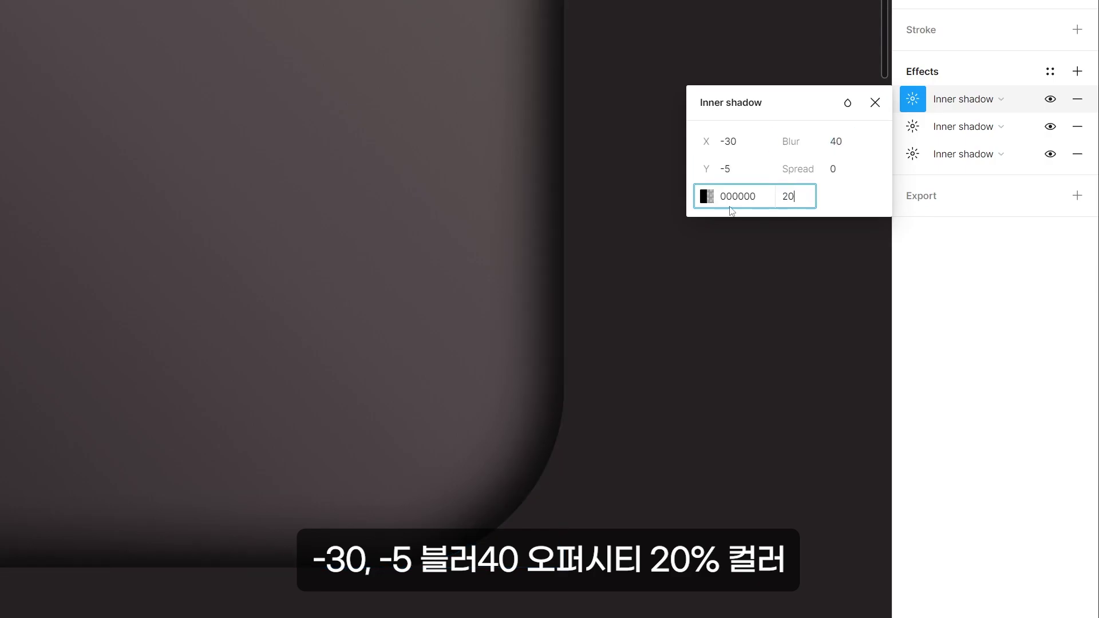
key("Return")
left_click(742, 198)
type("ff00b3")
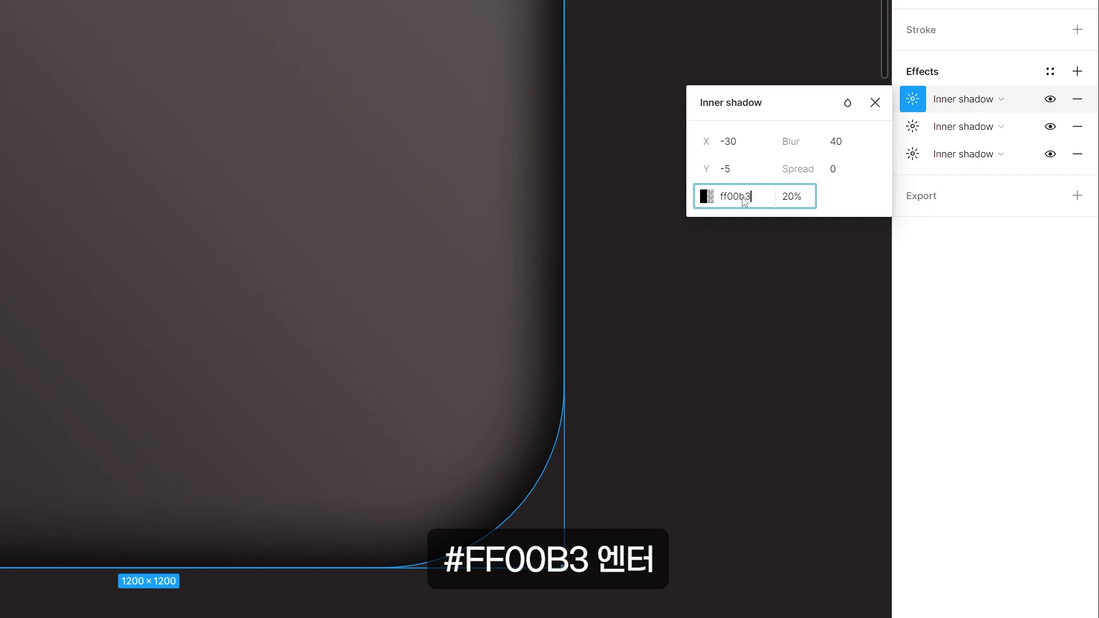
key("Return")
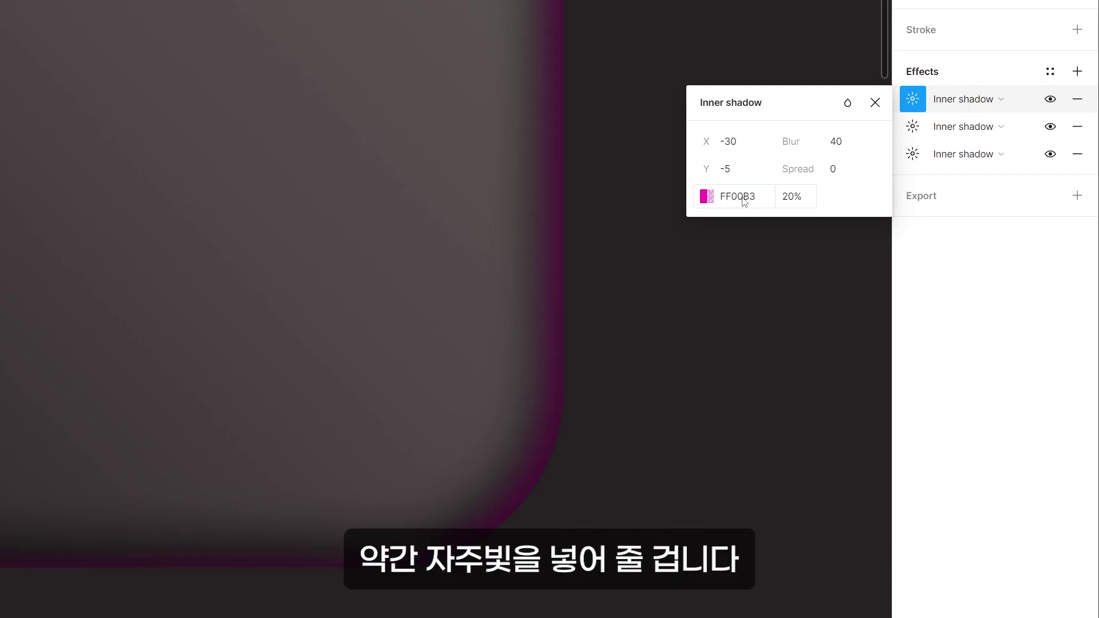
Step: Add a fourth inner shadow to the rounded square with X 20, Y 20, blur 30 and 100% opacity
left_click(1078, 71)
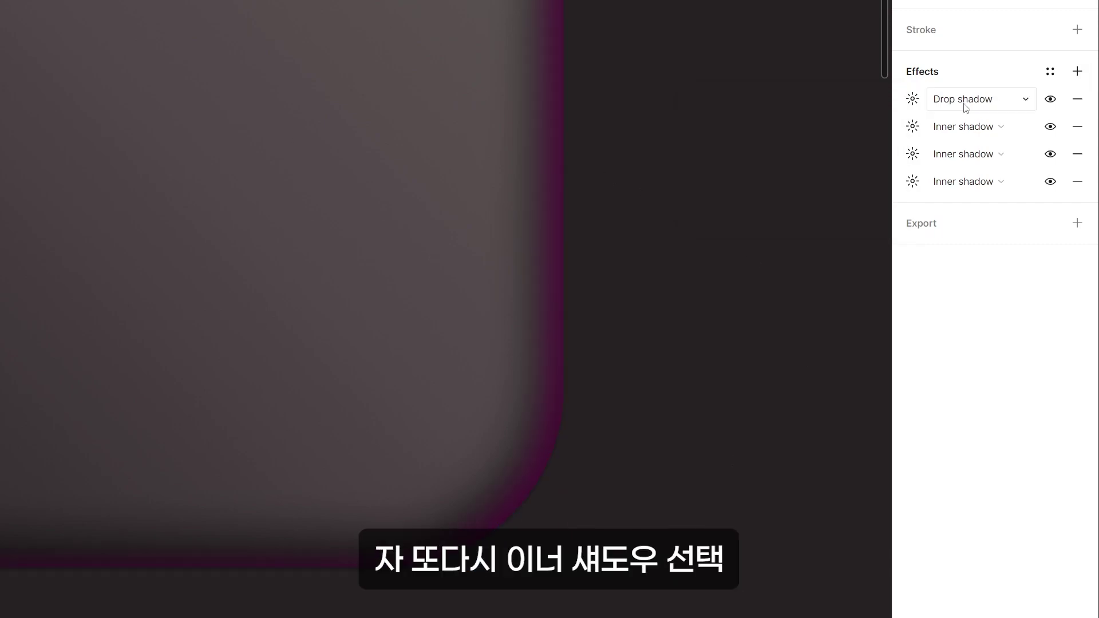
left_click(964, 99)
left_click(977, 82)
left_click(906, 98)
type("20")
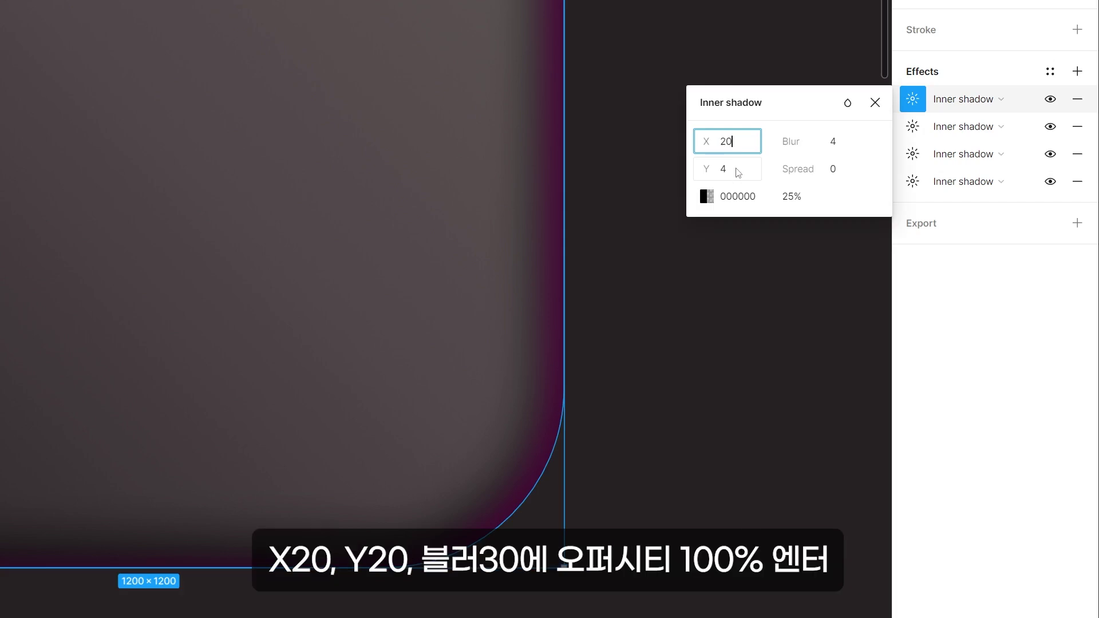
key("Tab")
key("Return")
left_click(834, 146)
type("30")
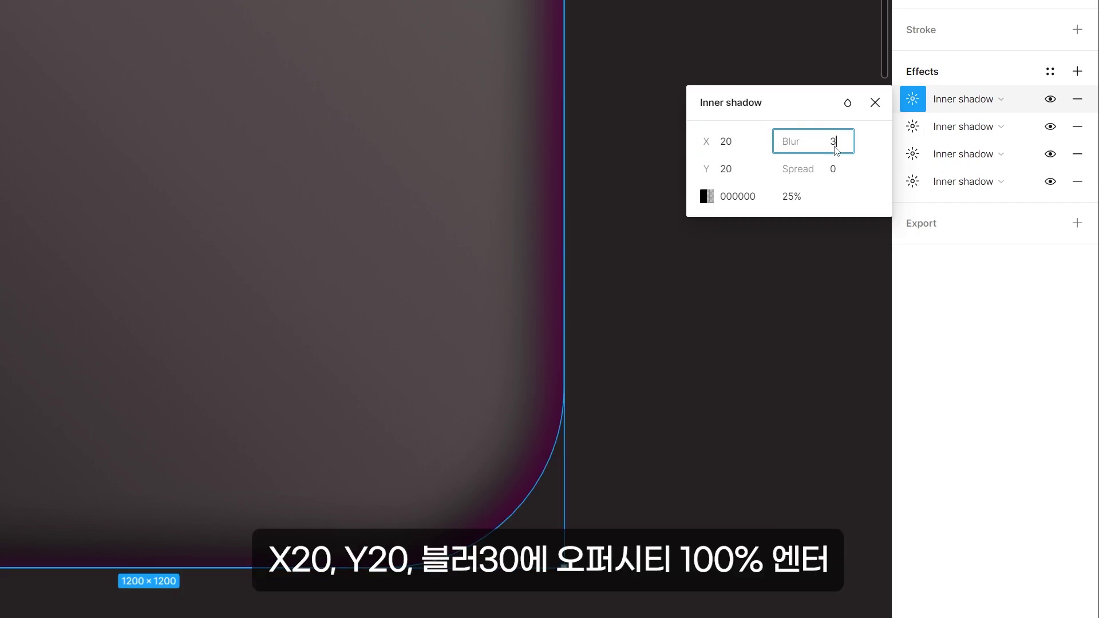
key("Return")
left_click(802, 195)
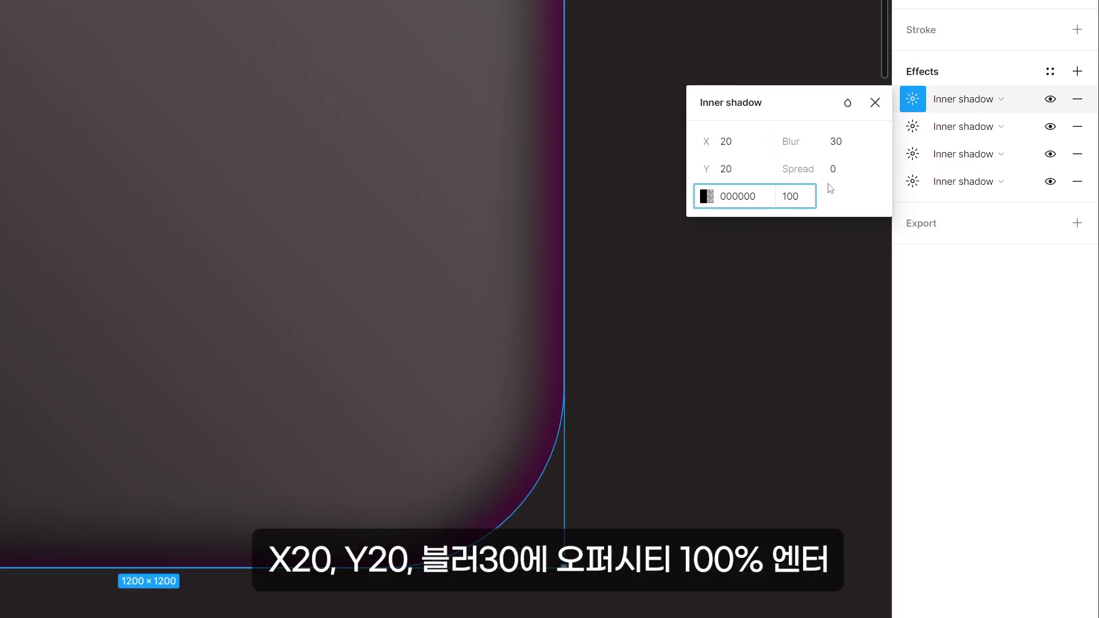
key("Return")
Step: Add a fifth inner shadow to the rounded square with X 15, Y 5 and blur 25
left_click(1078, 71)
left_click(966, 98)
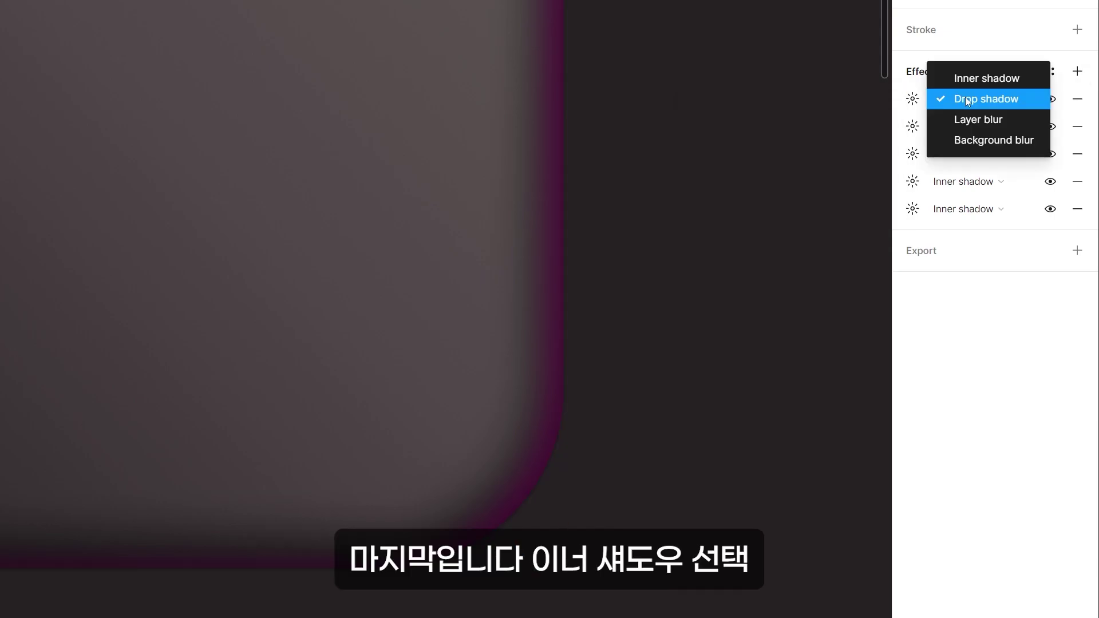
left_click(978, 77)
left_click(913, 99)
left_click(732, 143)
type("15")
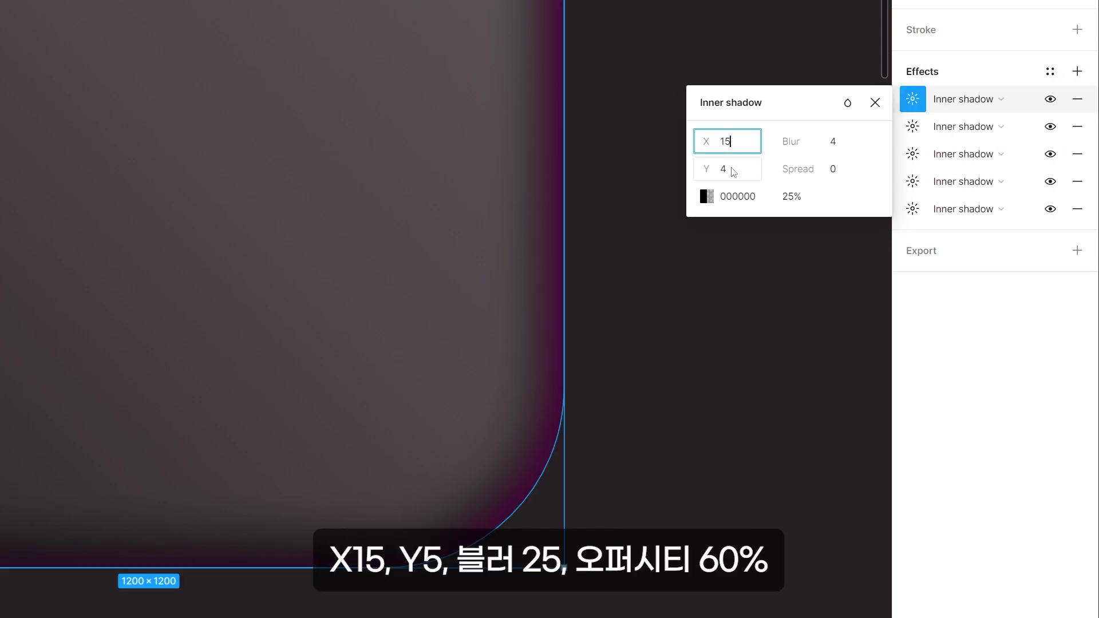
left_click(733, 172)
type("5")
left_click(834, 142)
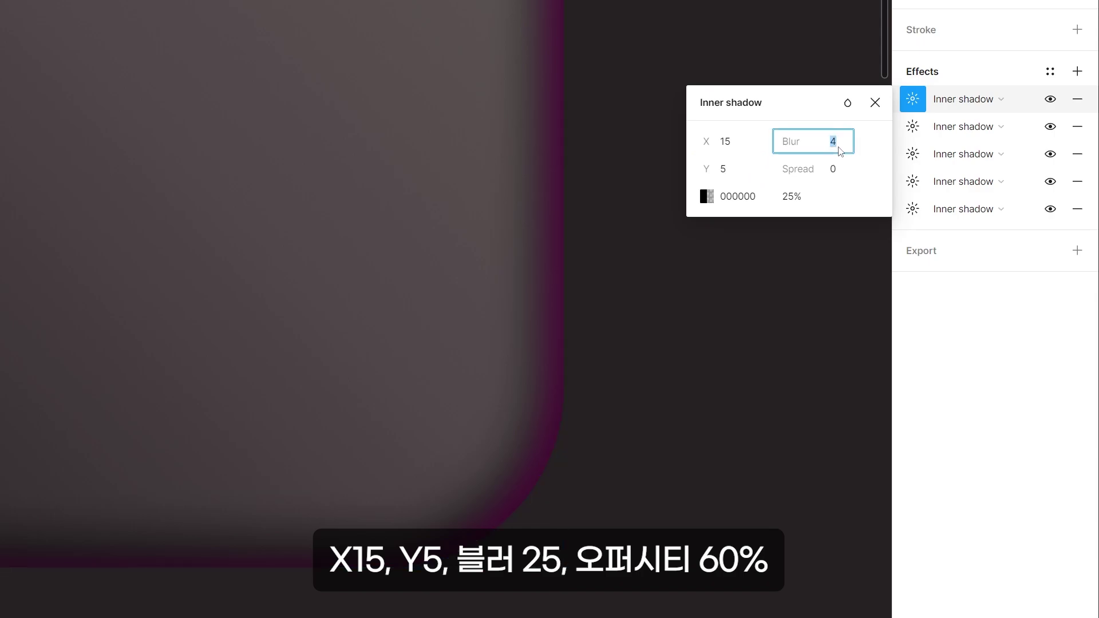
type("25")
Step: Set the fifth inner shadow to color F9F4C8 at 60% opacity
left_click(798, 197)
type("60")
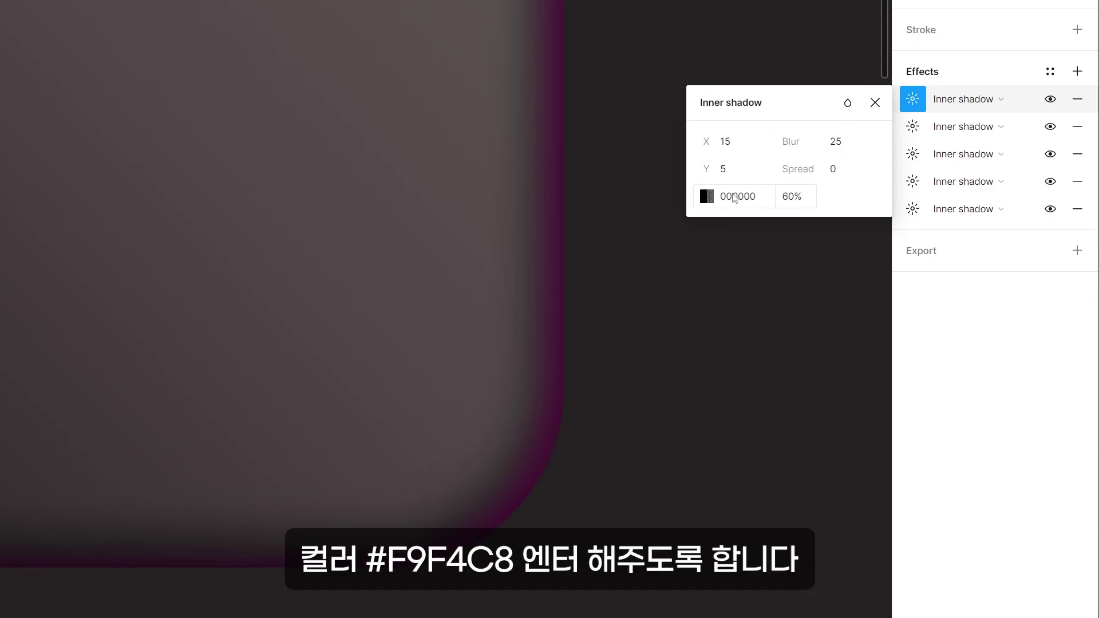
left_click(738, 195)
type("f9f4c8")
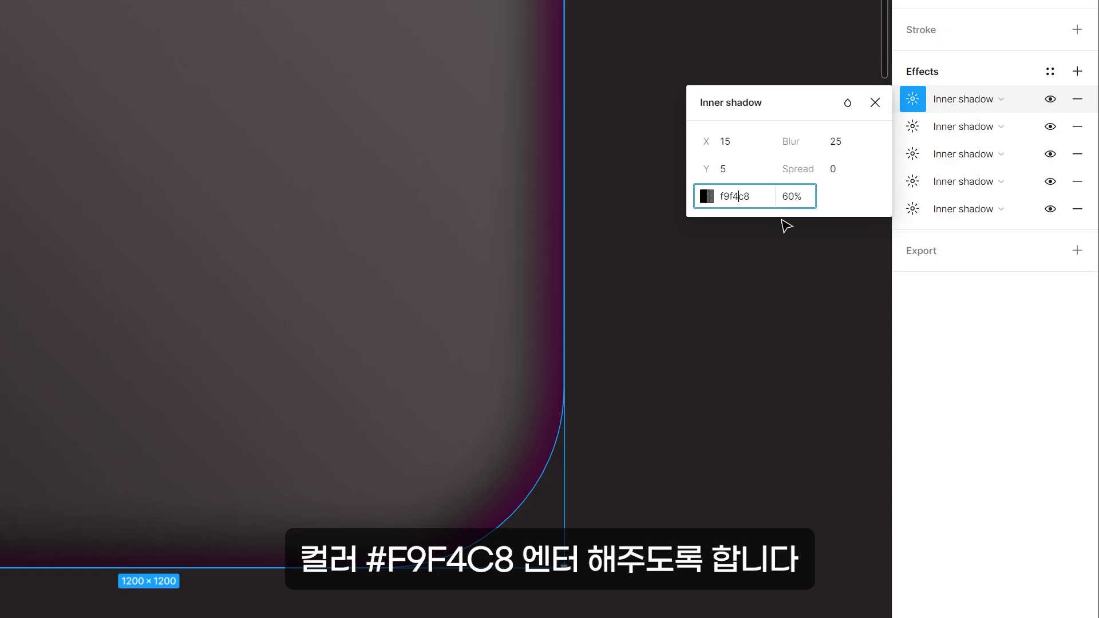
key("Return")
left_click(711, 349)
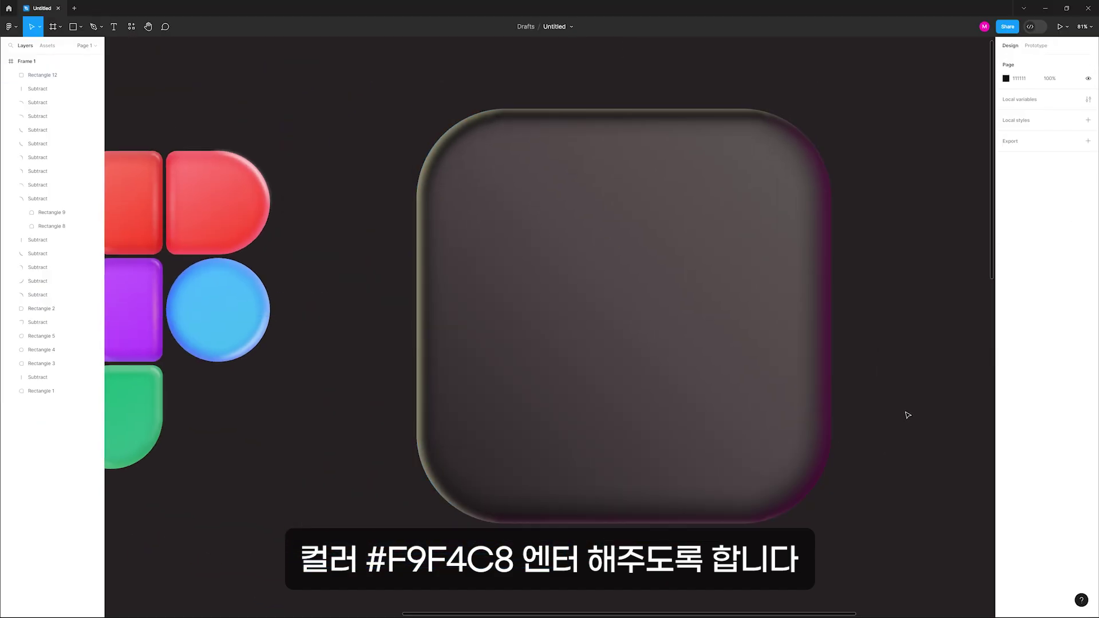
Step: Duplicate the rounded square beside the original and remove all five inner shadows from the copy
left_click_drag(526, 330, 515, 358)
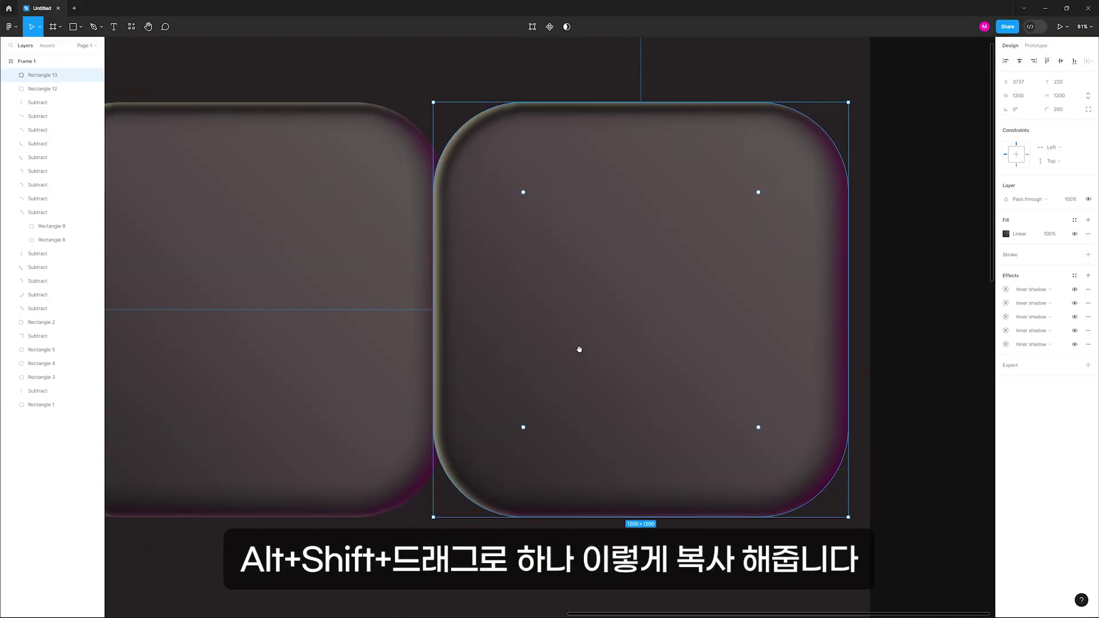
left_click_drag(606, 348, 632, 350)
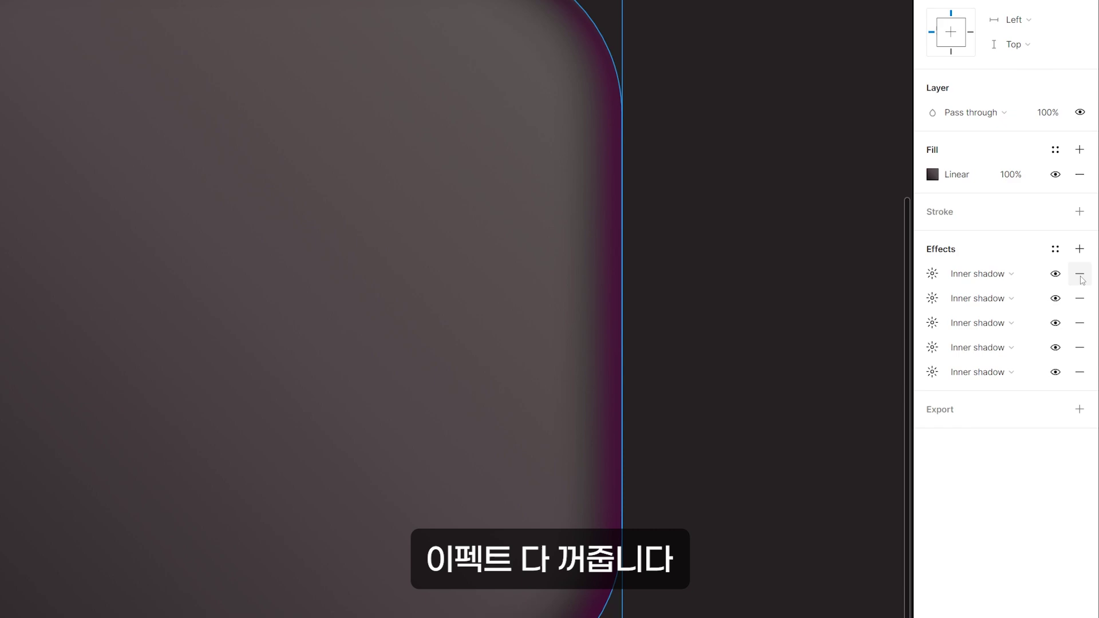
left_click(1089, 290)
left_click(1088, 289)
left_click(1089, 290)
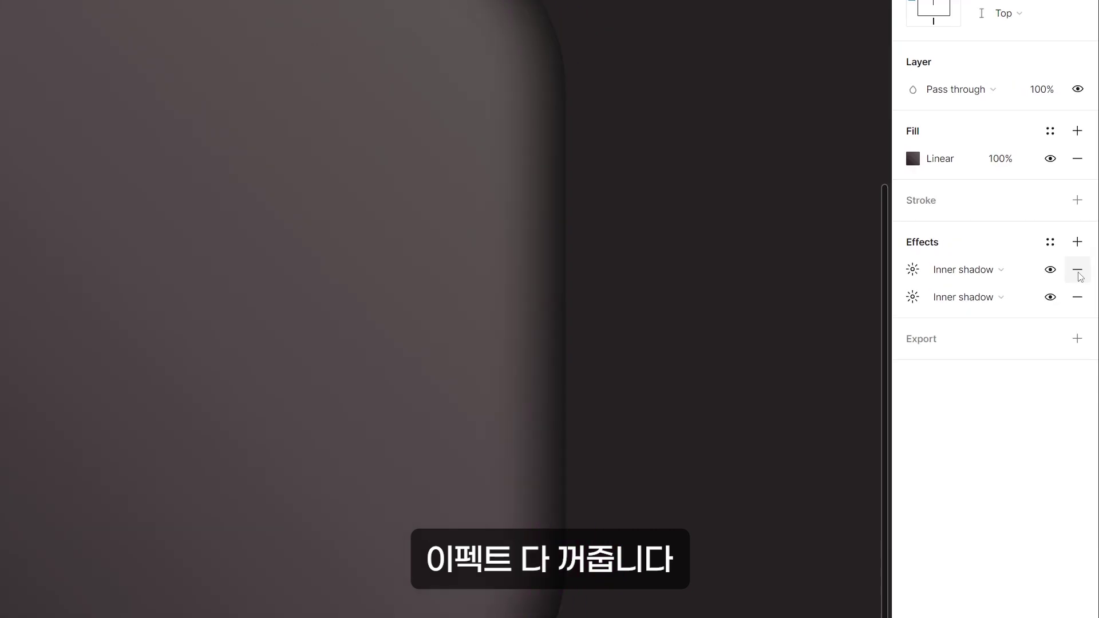
left_click(1089, 290)
left_click(1089, 290)
Step: Reverse the copy's linear gradient so it runs diagonally from upper left to lower right, and delete its middle color stop
left_click(913, 158)
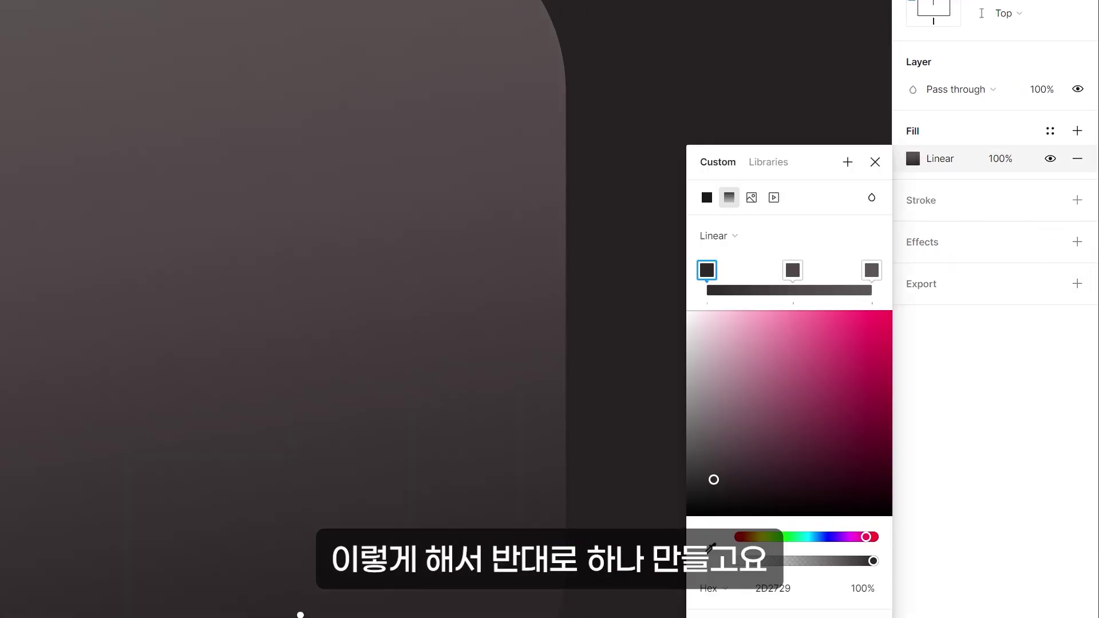
left_click(793, 270)
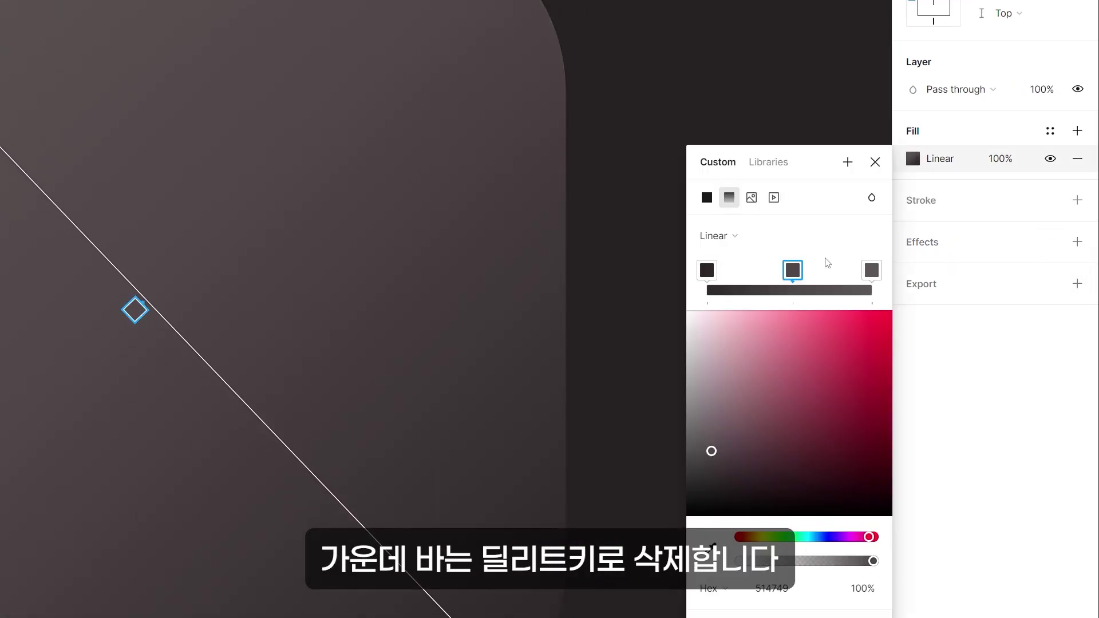
key("Delete")
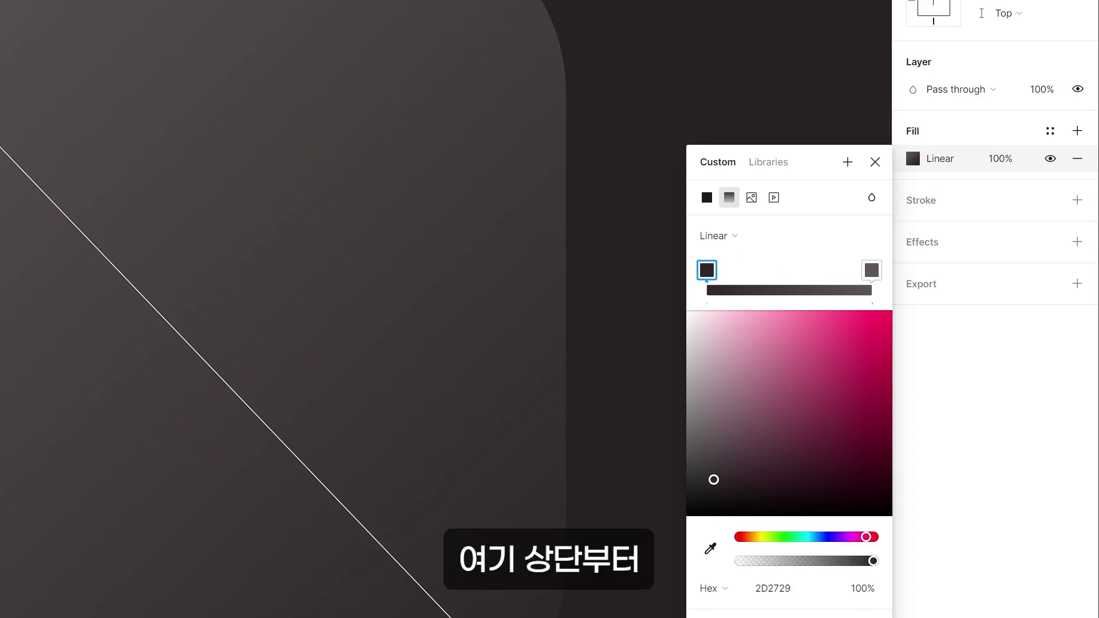
Step: Set the copy's lighter gradient stop to color 9A3476 at 0% opacity
left_click(872, 270)
left_click(798, 377)
type("9a3476")
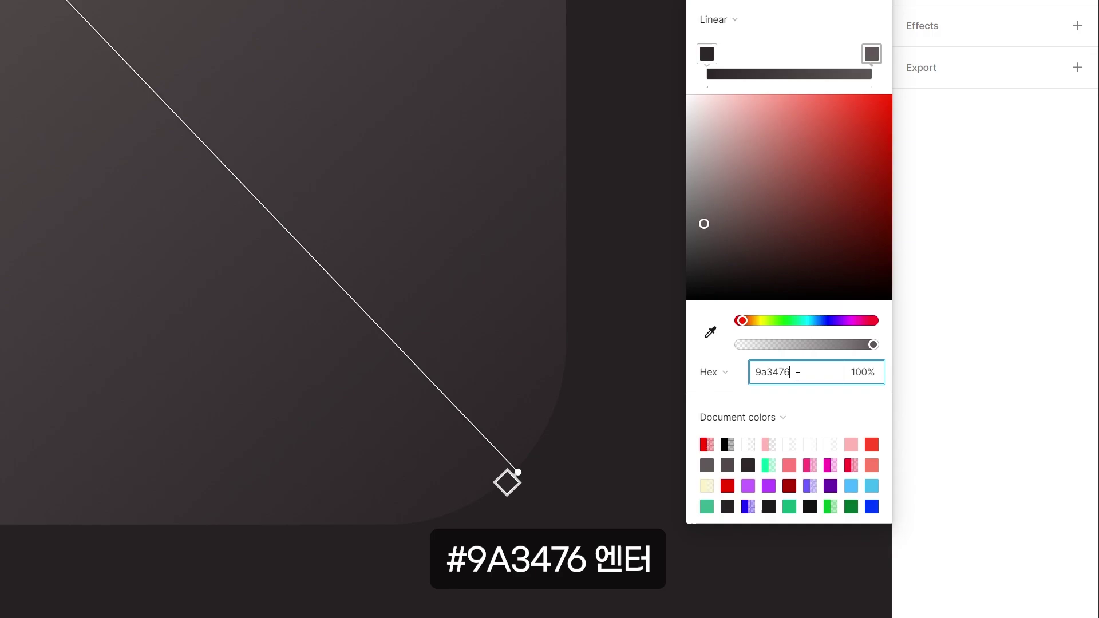
key("Return")
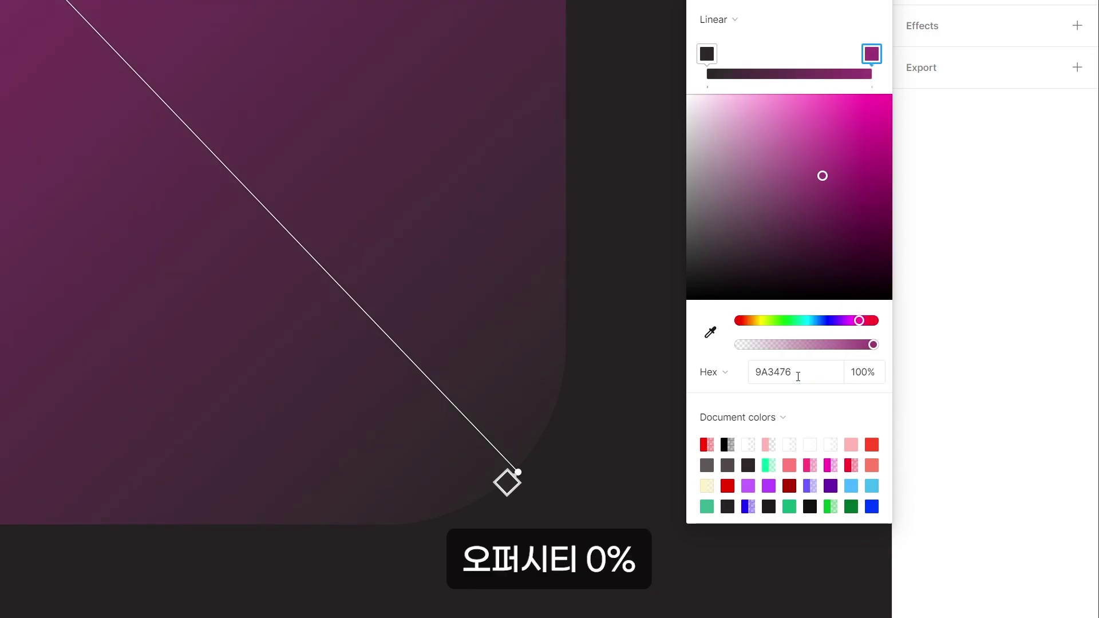
left_click(865, 374)
type("0")
key("Return")
Step: Copy the color 9A3476 to the copy's dark gradient stop and set that stop to 16% opacity
left_click(807, 373)
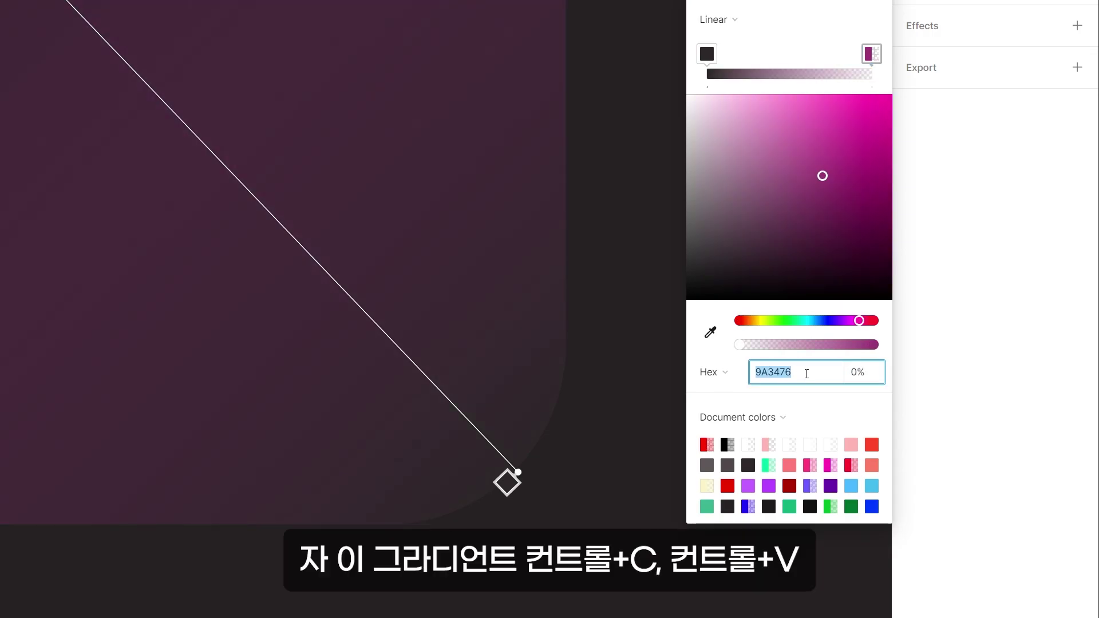
left_click(870, 54)
left_click(707, 54)
left_click(799, 373)
type("9A3476")
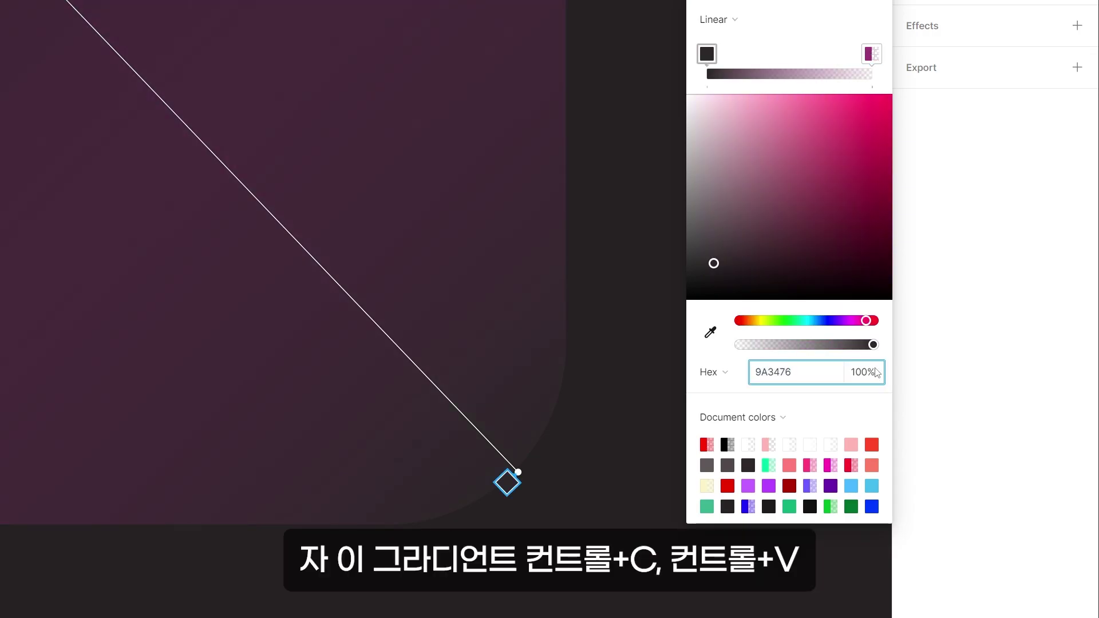
key("Return")
left_click(871, 377)
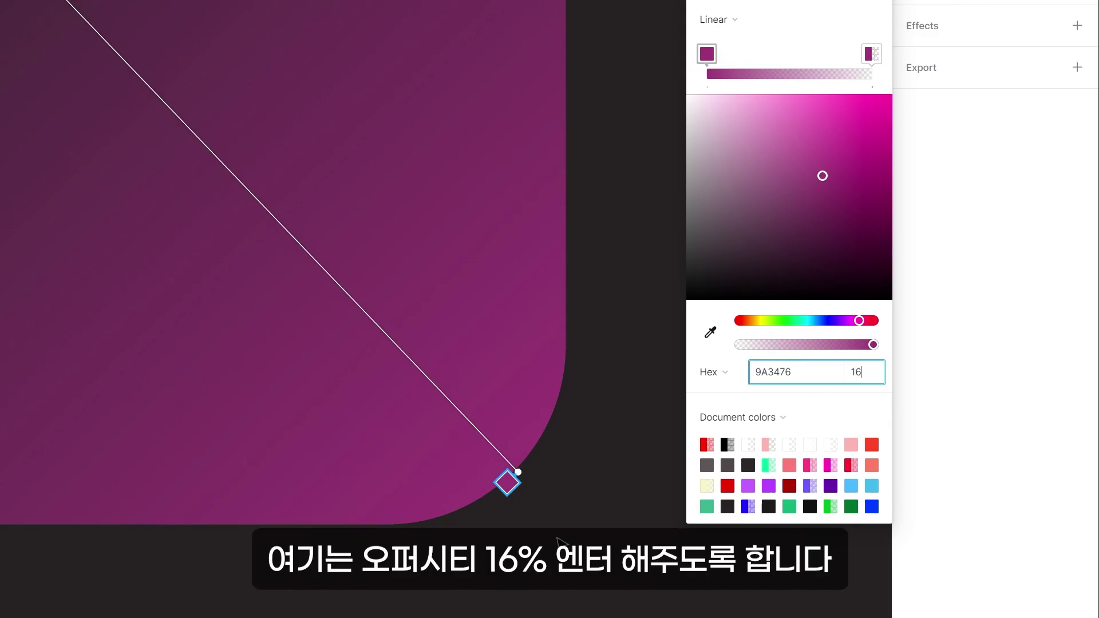
key("Return")
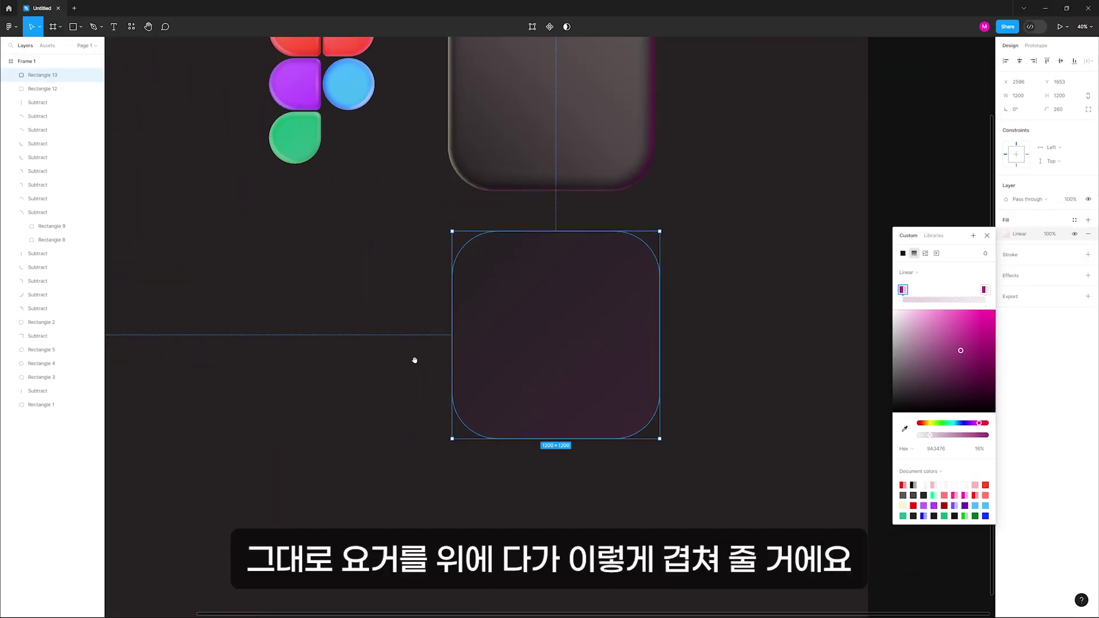
Step: Move the translucent copy exactly over the original rounded square as a color overlay
scroll(415, 361, "up", 3)
left_click_drag(540, 339, 540, 179)
scroll(537, 460, "up", 3)
left_click_drag(518, 466, 510, 400)
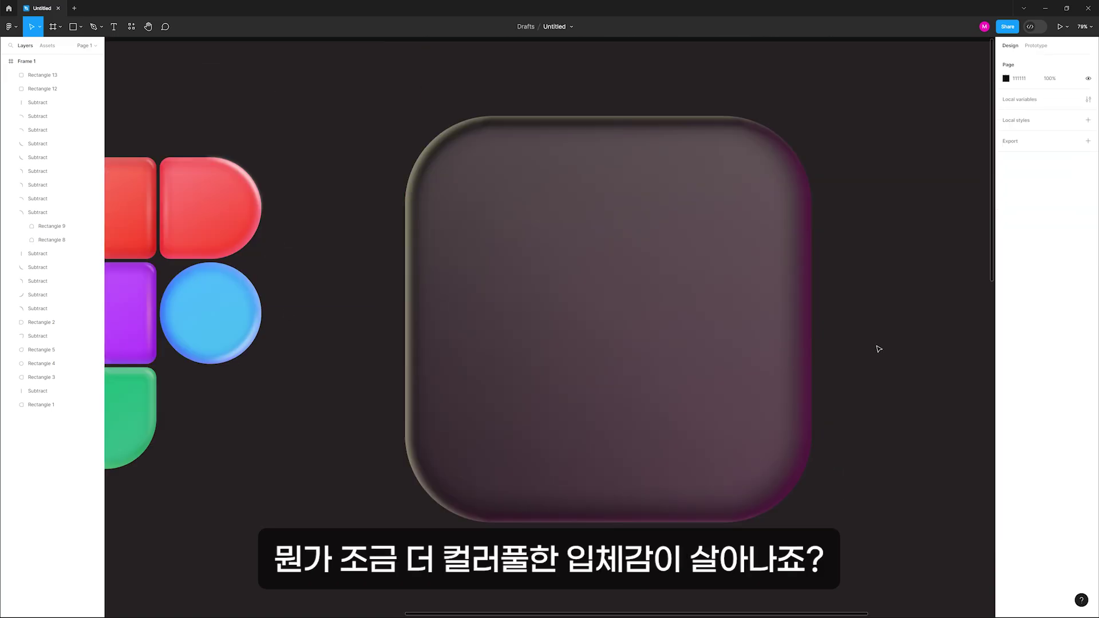
Step: Draw a pen path down inside the square's right edge, curving around the lower-right corner and running left along the bottom edge
key("p")
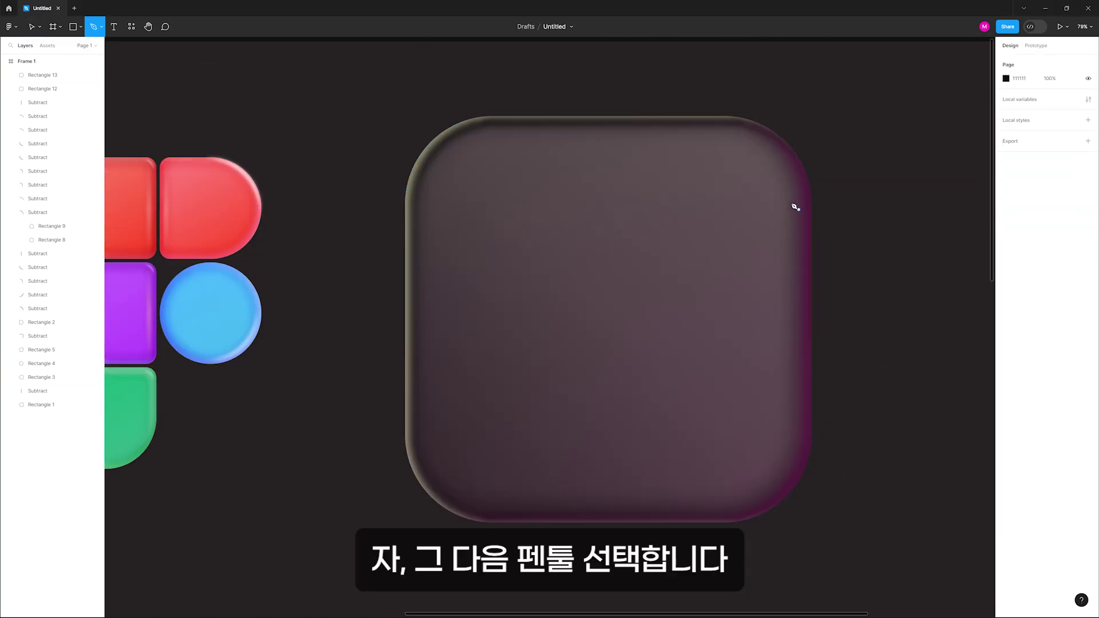
key("z")
left_click_drag(356, 106, 858, 521)
left_click_drag(828, 252, 826, 217)
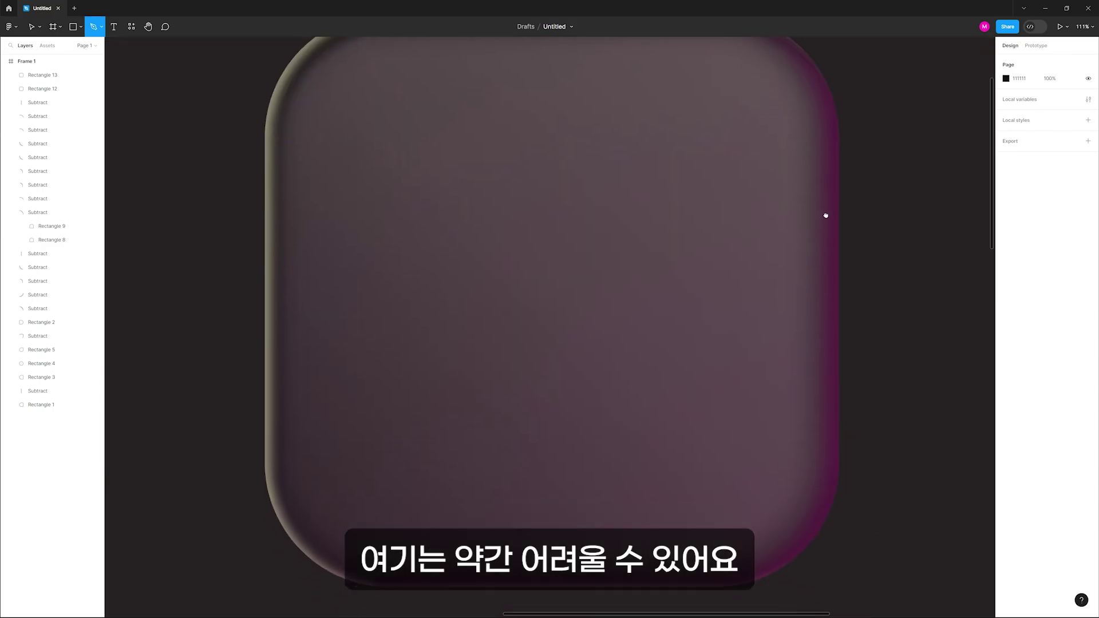
left_click(807, 107)
left_click(806, 460)
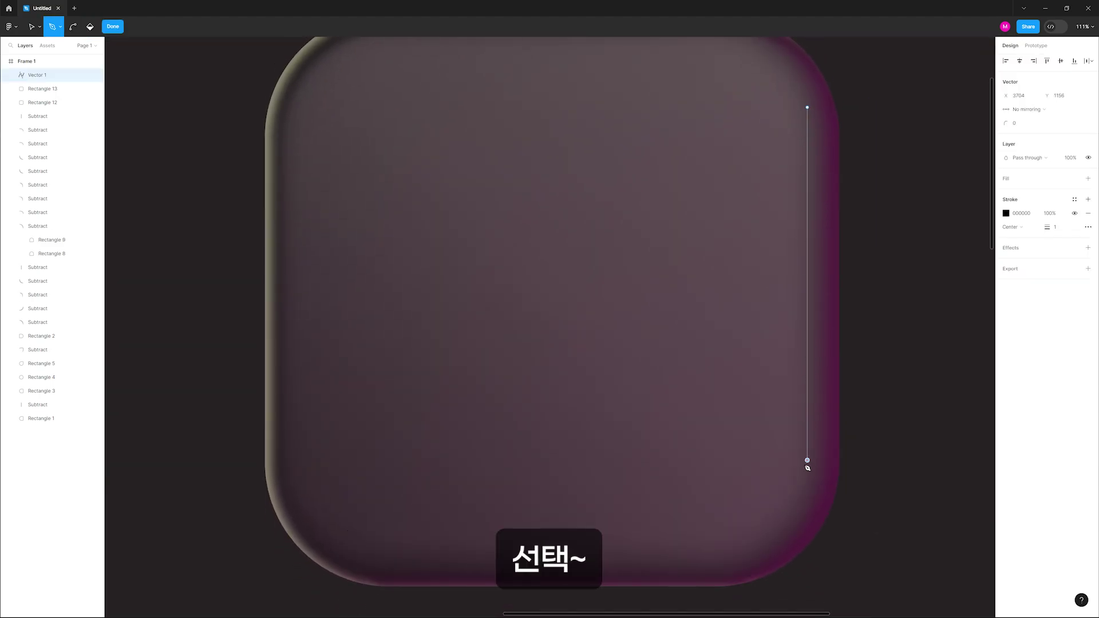
left_click_drag(788, 515, 827, 367)
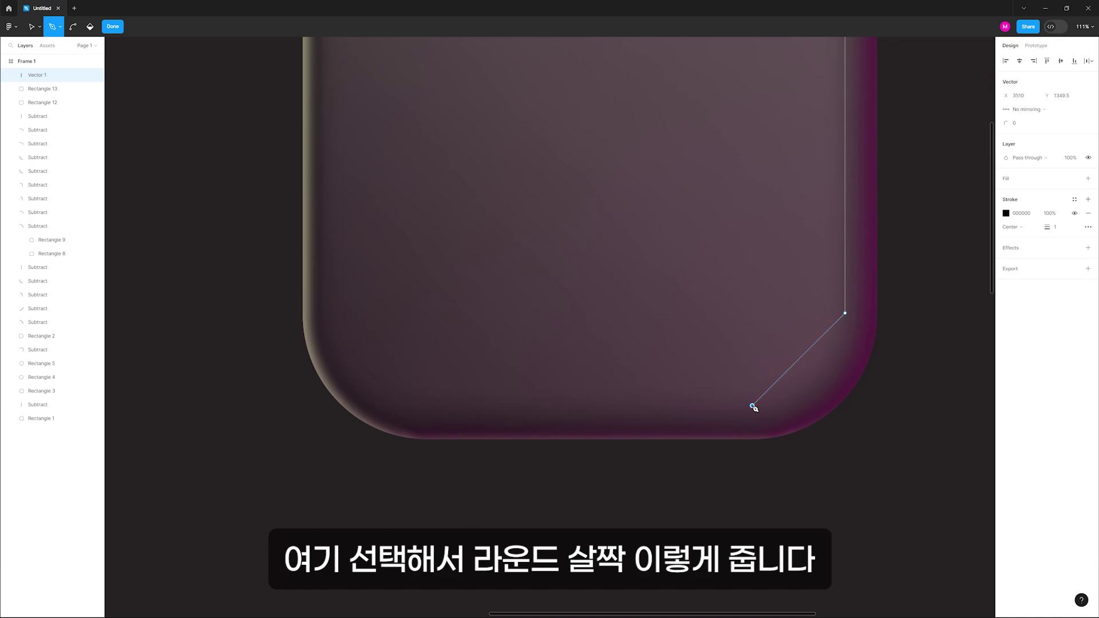
left_click_drag(752, 407, 655, 406)
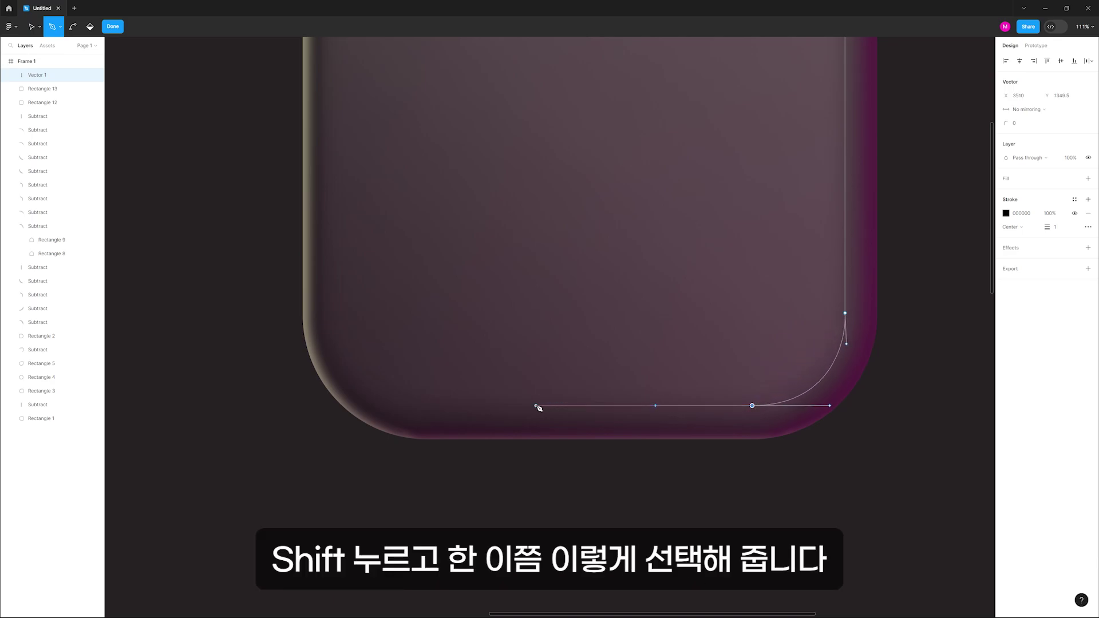
left_click(536, 407)
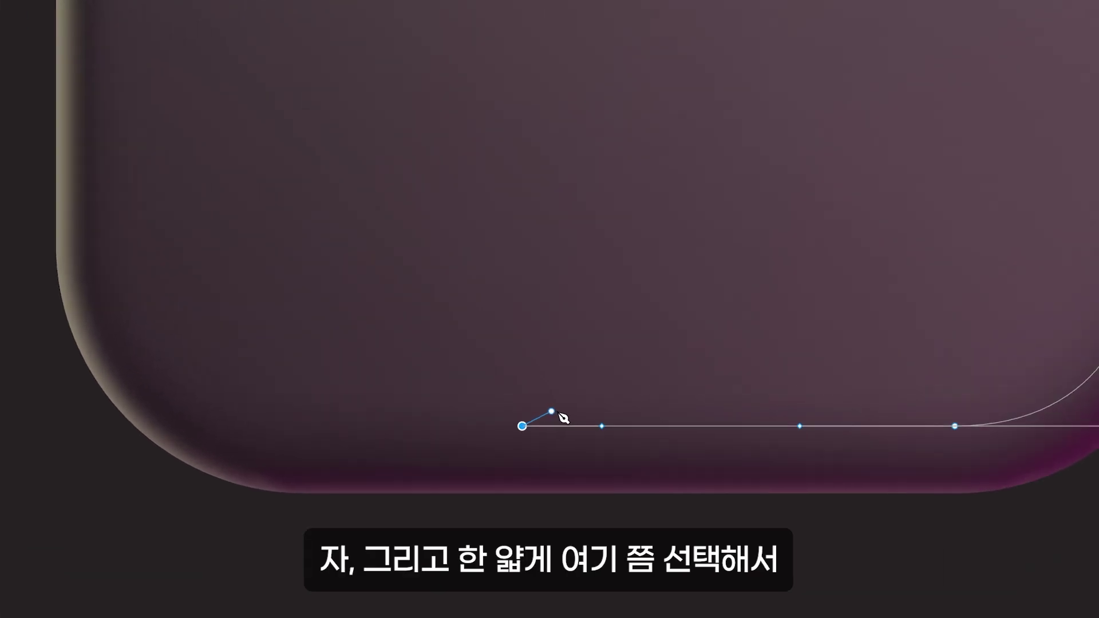
Step: Continue the path with a rounded tip and a parallel inner edge back right and around the lower-right corner
left_click(567, 414)
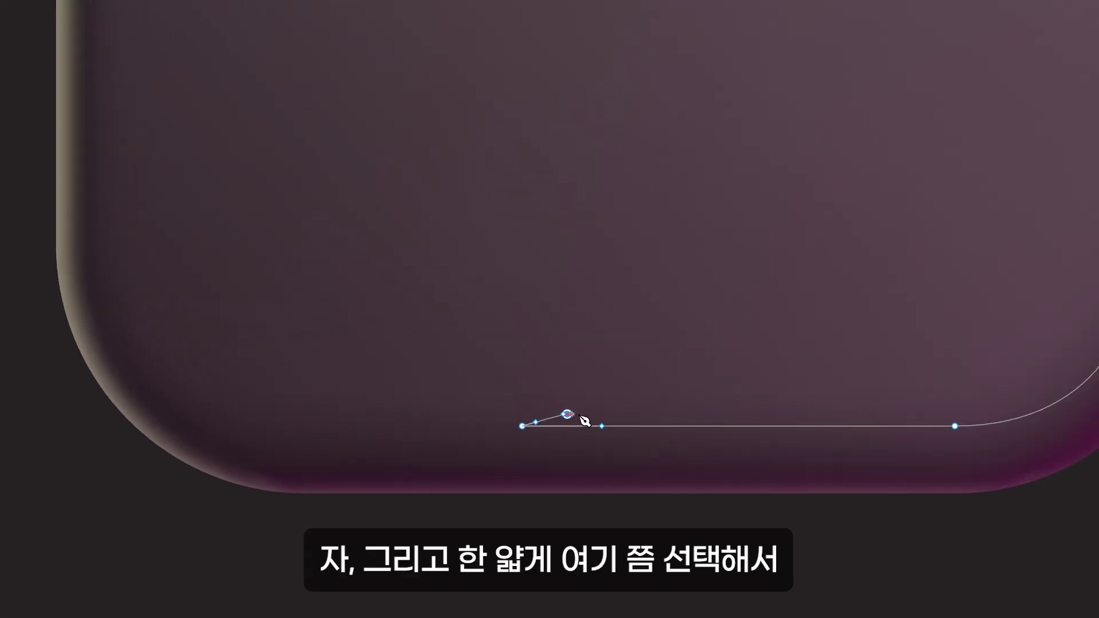
left_click_drag(580, 416, 590, 415)
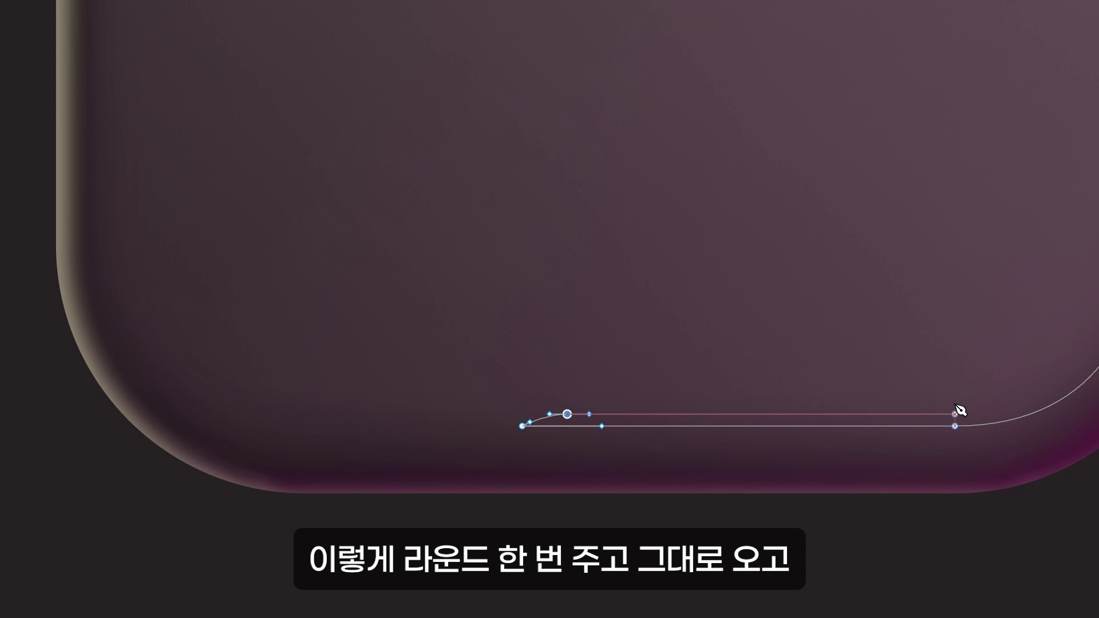
left_click(955, 414)
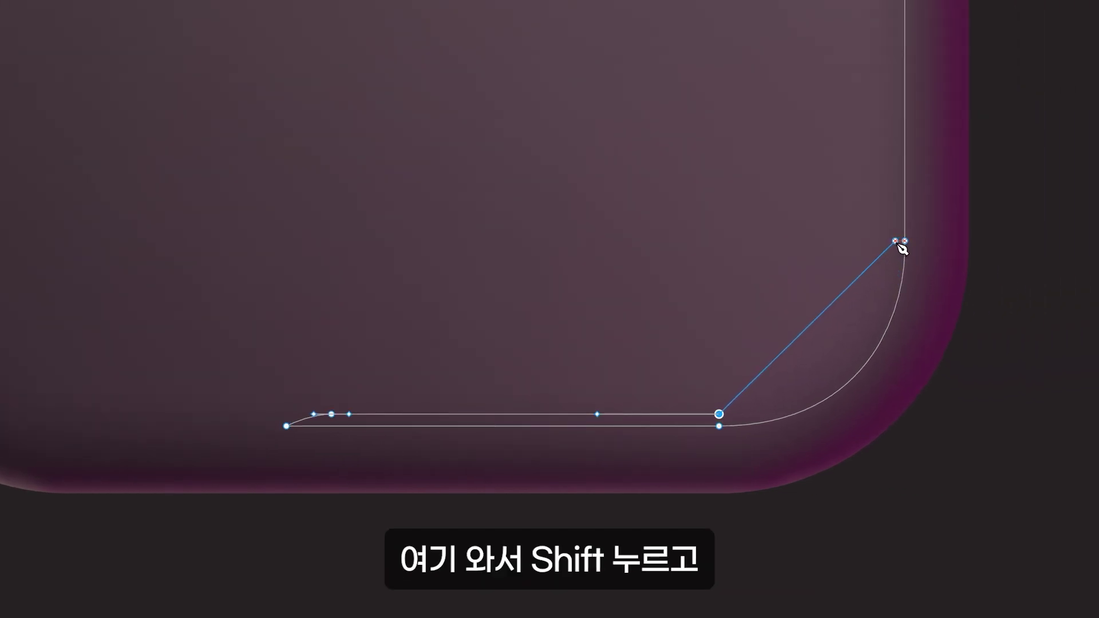
left_click_drag(897, 242, 781, 615)
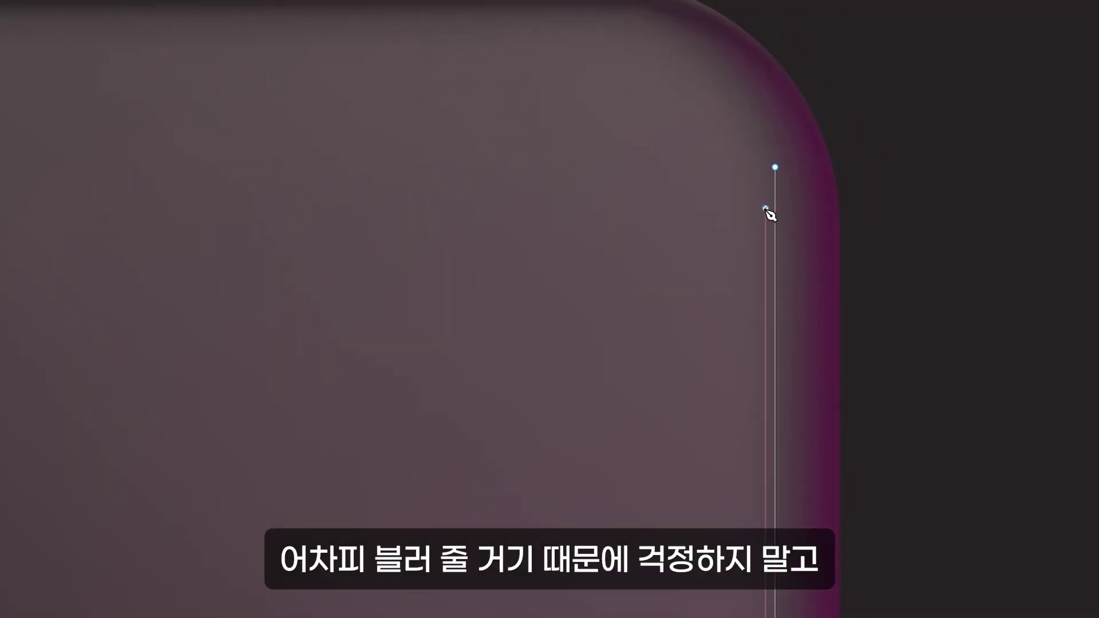
Step: Extend the inner edge up the right side, close the thin band with a curved tip at its upper end, and finish the path
left_click(766, 209)
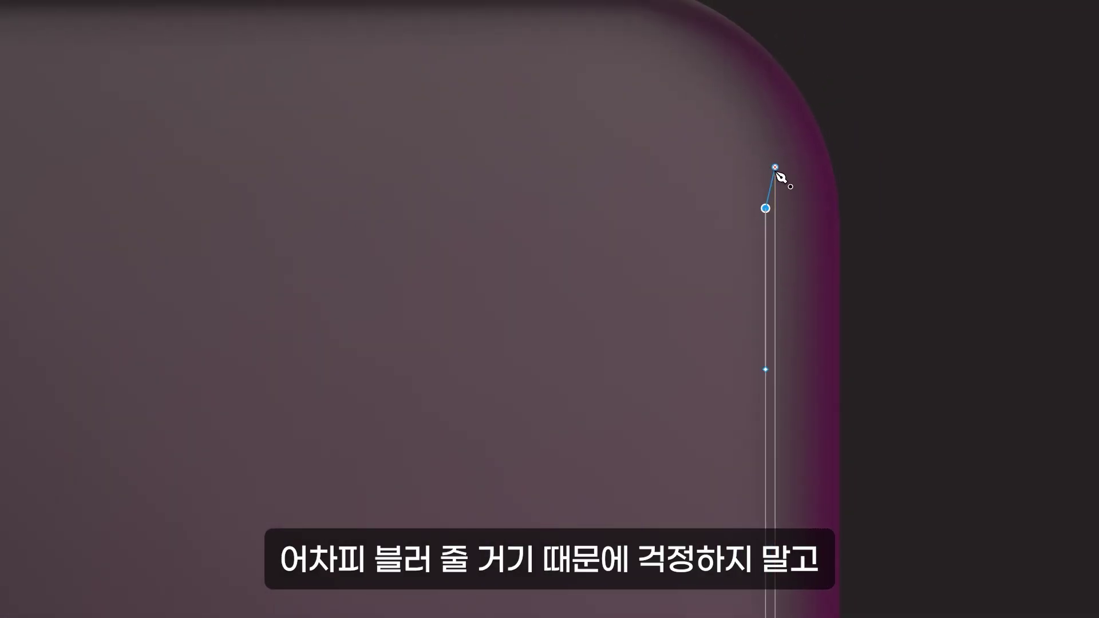
key("ctrl+z")
left_click(765, 217)
left_click_drag(775, 167, 787, 152)
key("Escape")
key("Escape")
key("Escape")
left_click_drag(809, 569, 822, 109)
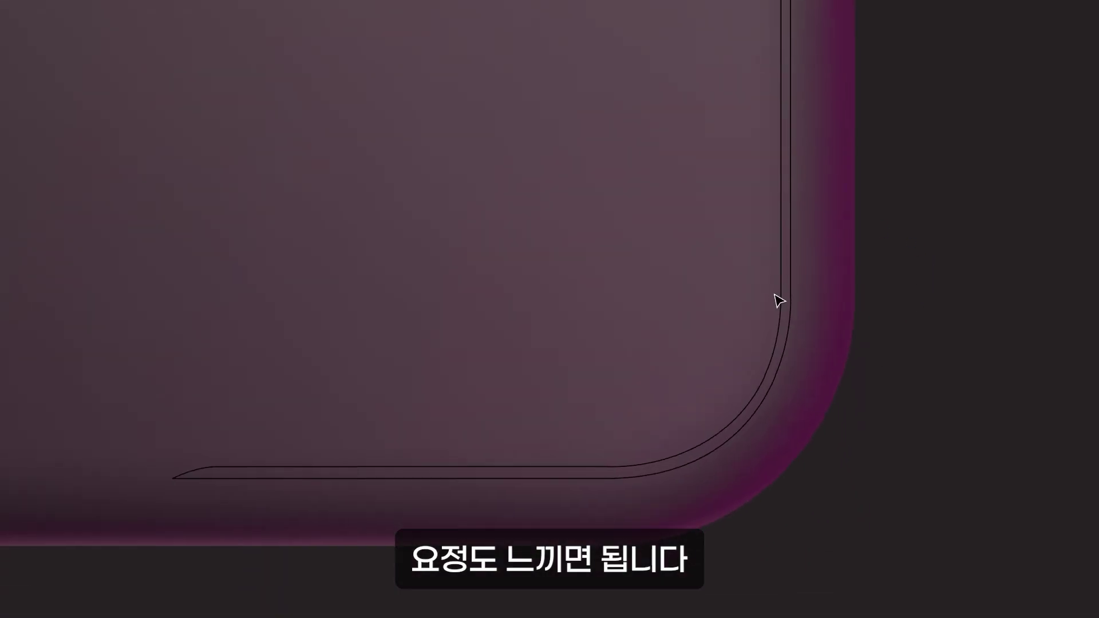
Step: Remove the thin band's stroke and give it a solid fill of color 9A3476
left_click(793, 307)
left_click_drag(675, 311, 594, 576)
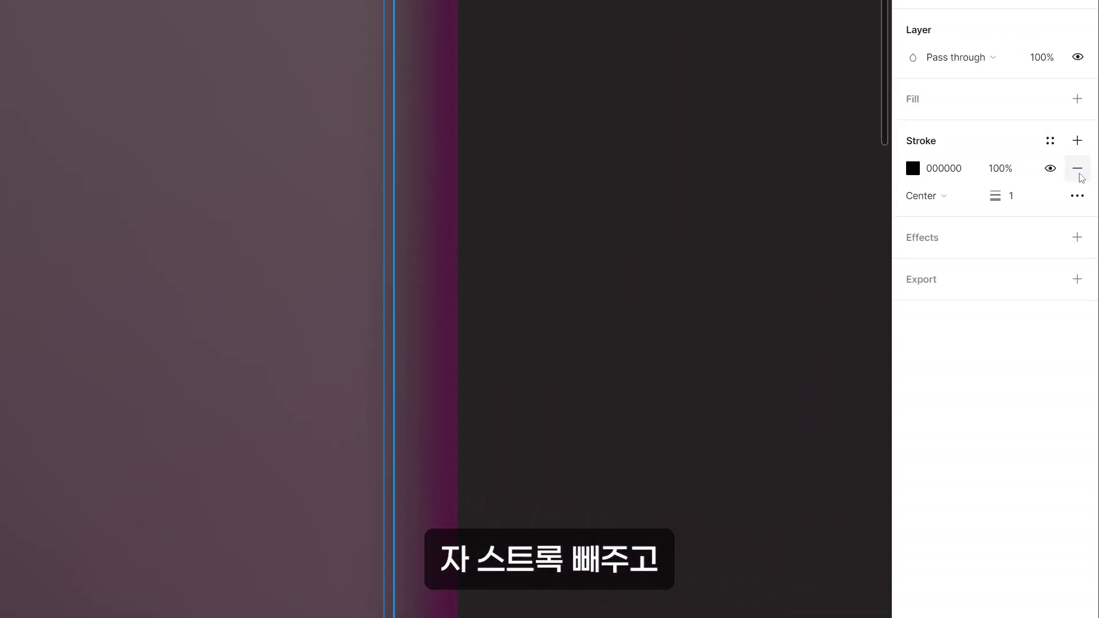
left_click(1078, 171)
left_click(916, 102)
left_click(952, 135)
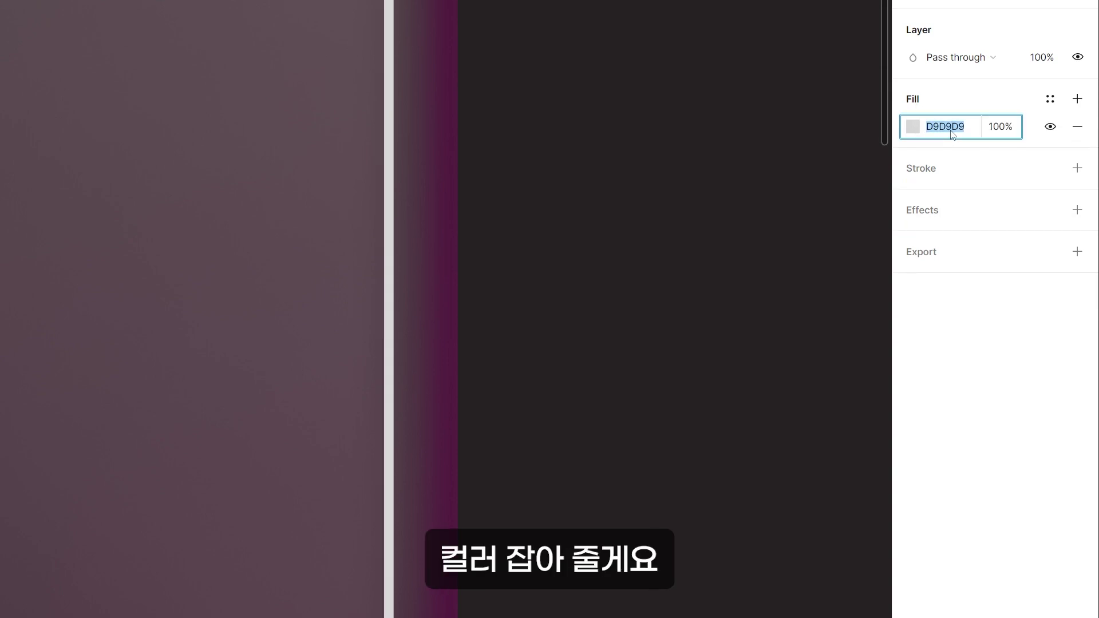
type("9a3476")
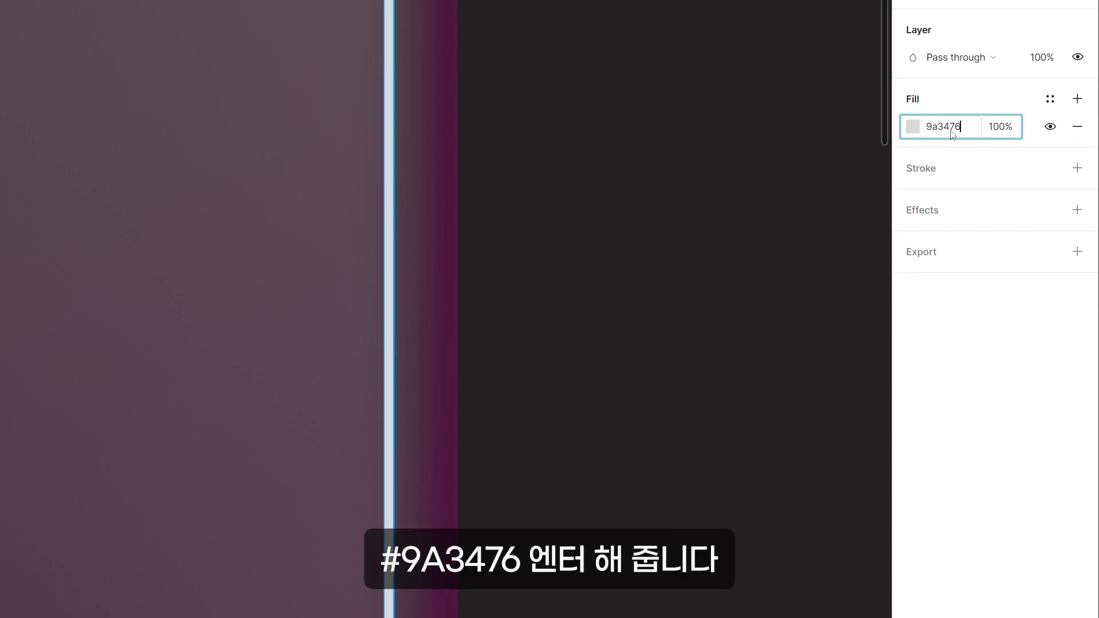
key("Return")
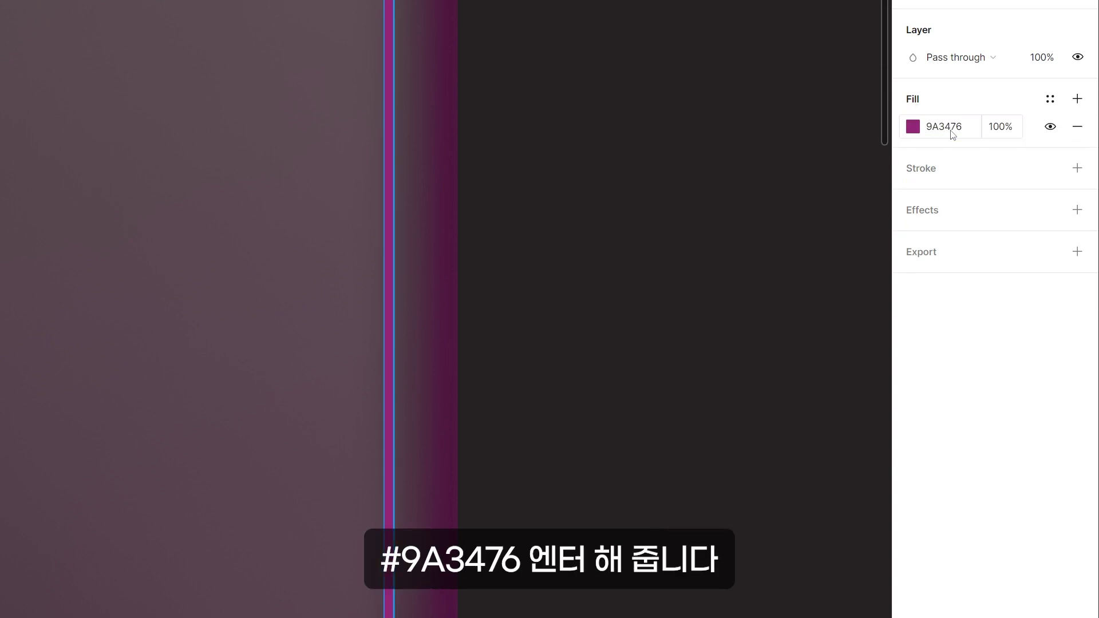
Step: Set the thin band's fill opacity to 50% and add a layer blur of 50
left_click(1007, 130)
type("50")
key("Return")
left_click(923, 213)
left_click(965, 239)
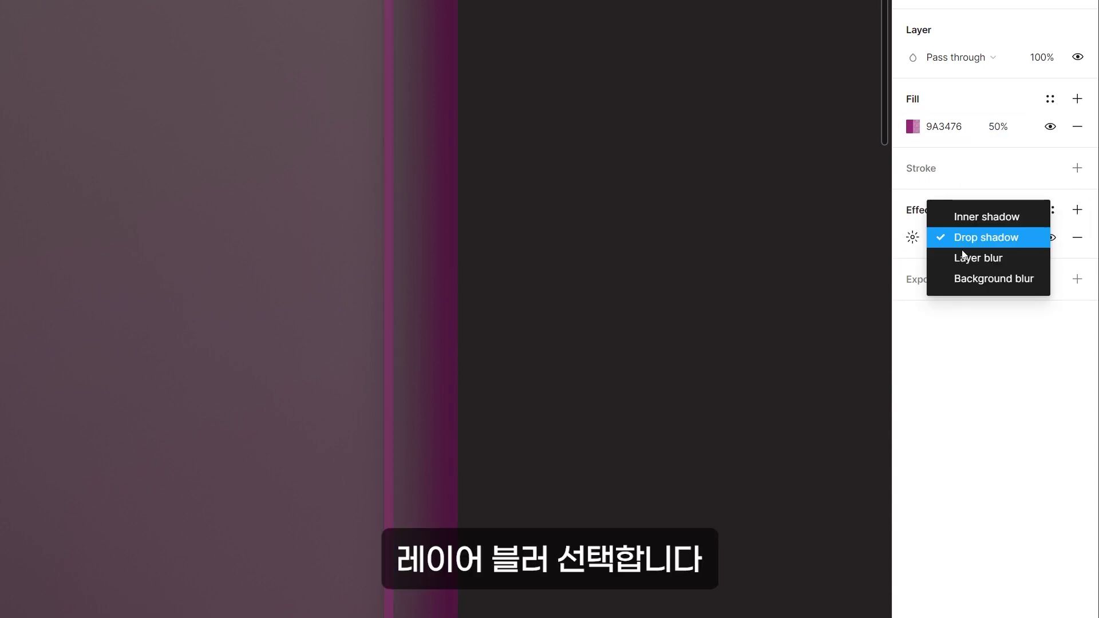
left_click(966, 260)
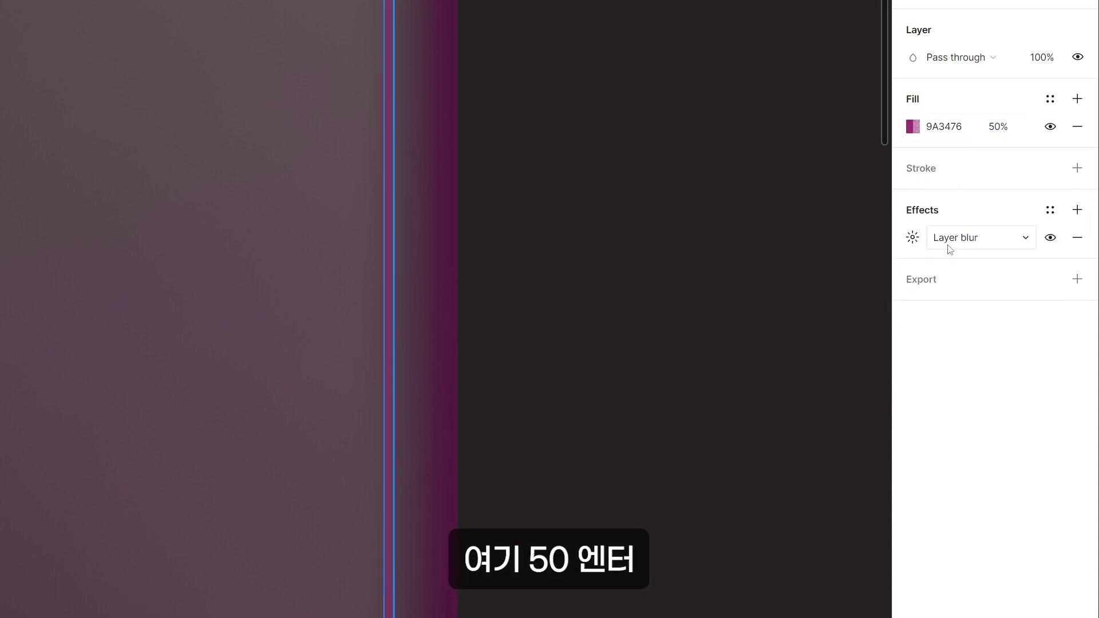
left_click(913, 238)
left_click(738, 280)
type("50")
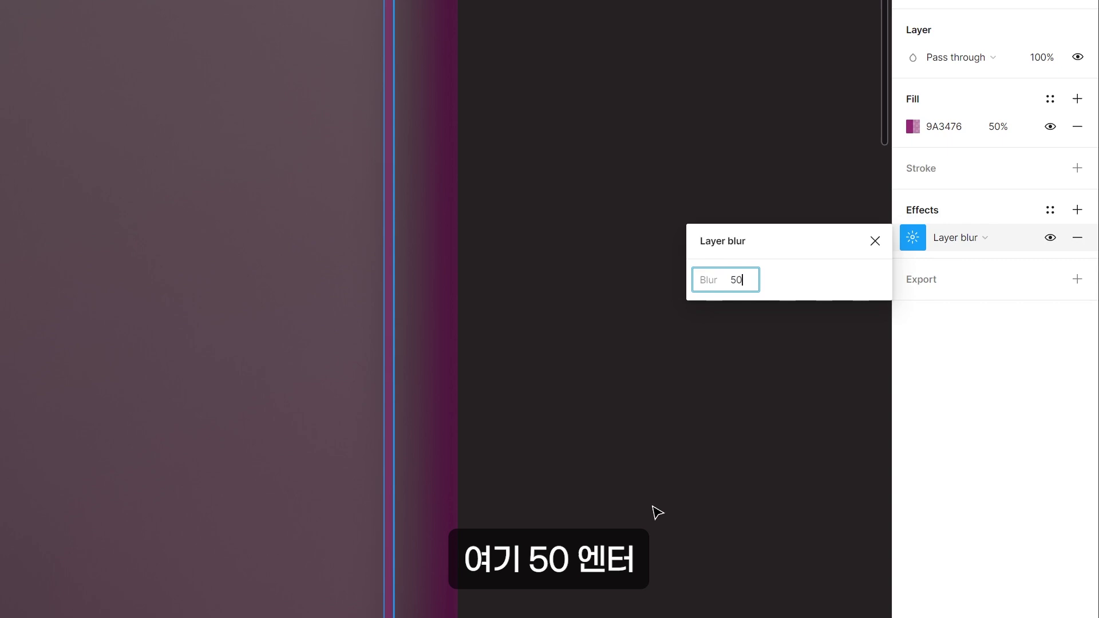
key("Return")
left_click(654, 509)
Step: Duplicate the gradient overlay square below the original and give the copy a solid 9A3476 fill at 100%
scroll(664, 201, "down", 4)
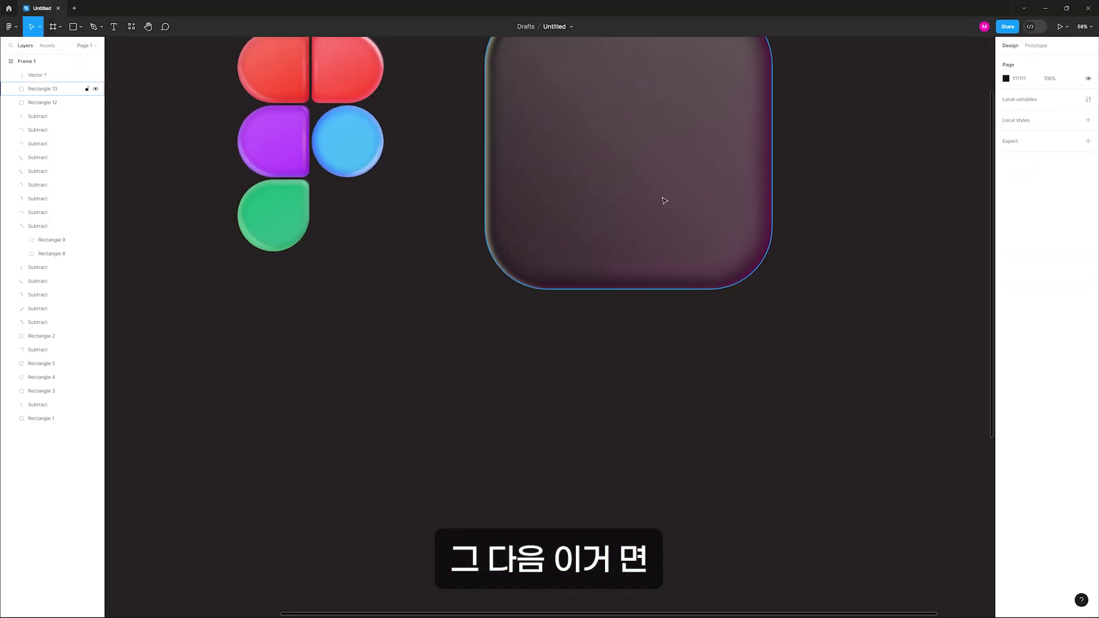
left_click_drag(669, 150, 663, 514)
left_click_drag(665, 445, 658, 334)
key("z")
left_click_drag(355, 198, 918, 615)
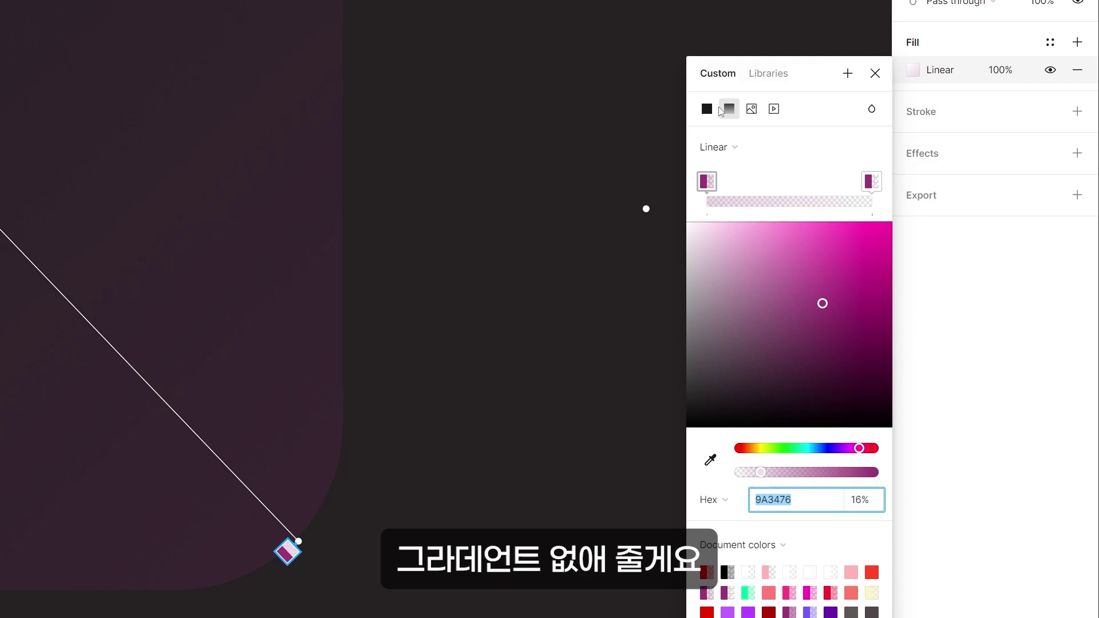
left_click(903, 254)
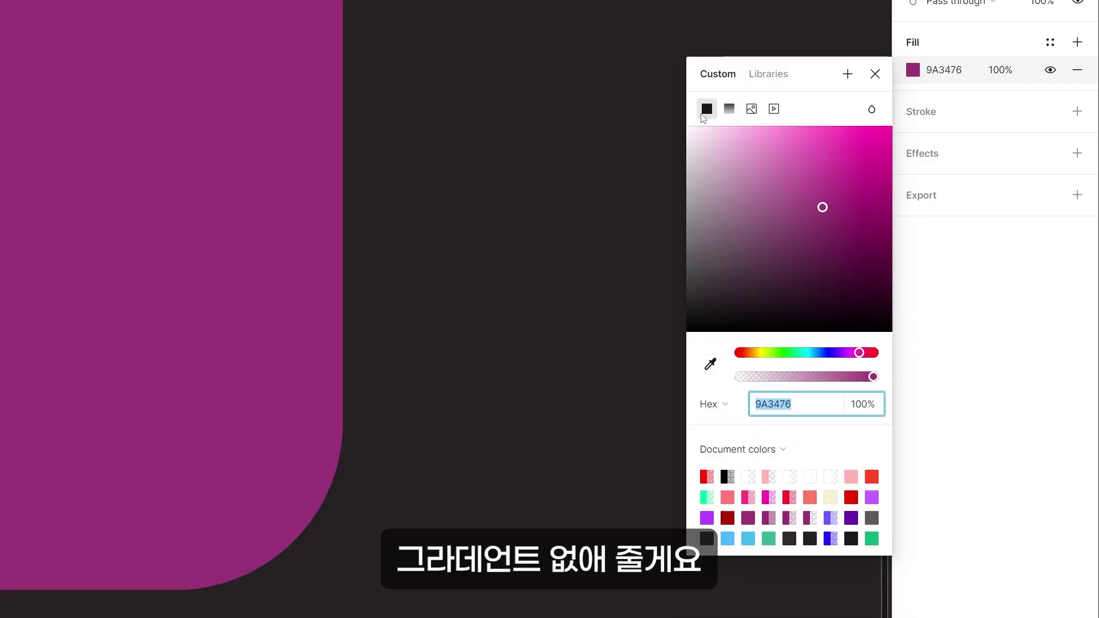
left_click(751, 305)
Step: Draw a closed pen shape outside the copied square's lower-left corner, its curved inner edge cutting a thin crescent off the corner
left_click_drag(524, 526, 415, 501)
key("p")
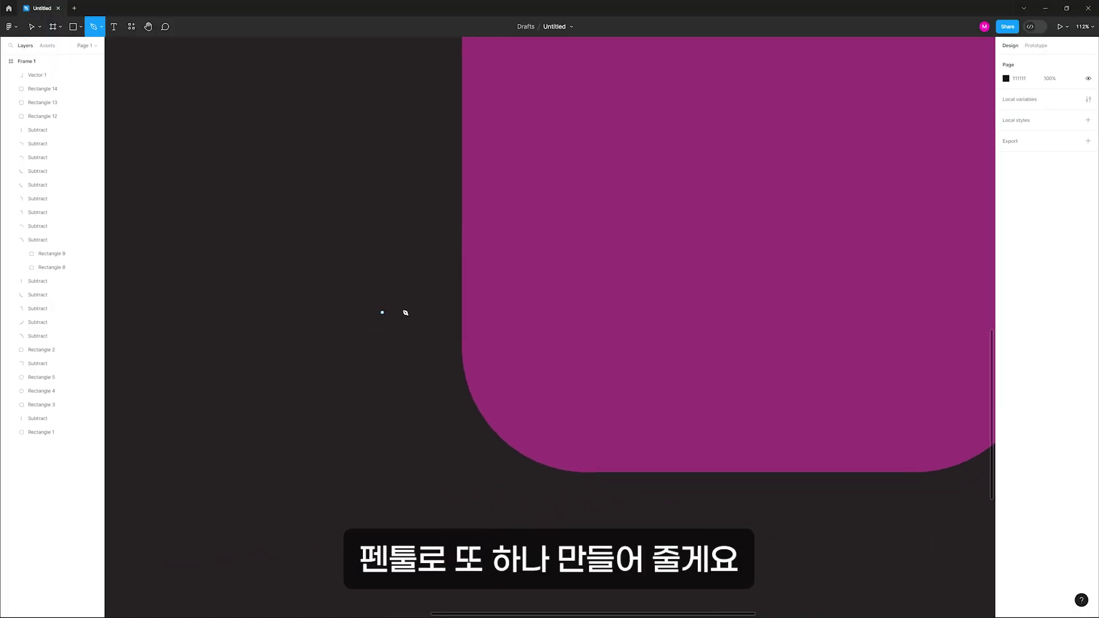
left_click_drag(395, 306, 327, 292)
left_click(346, 255)
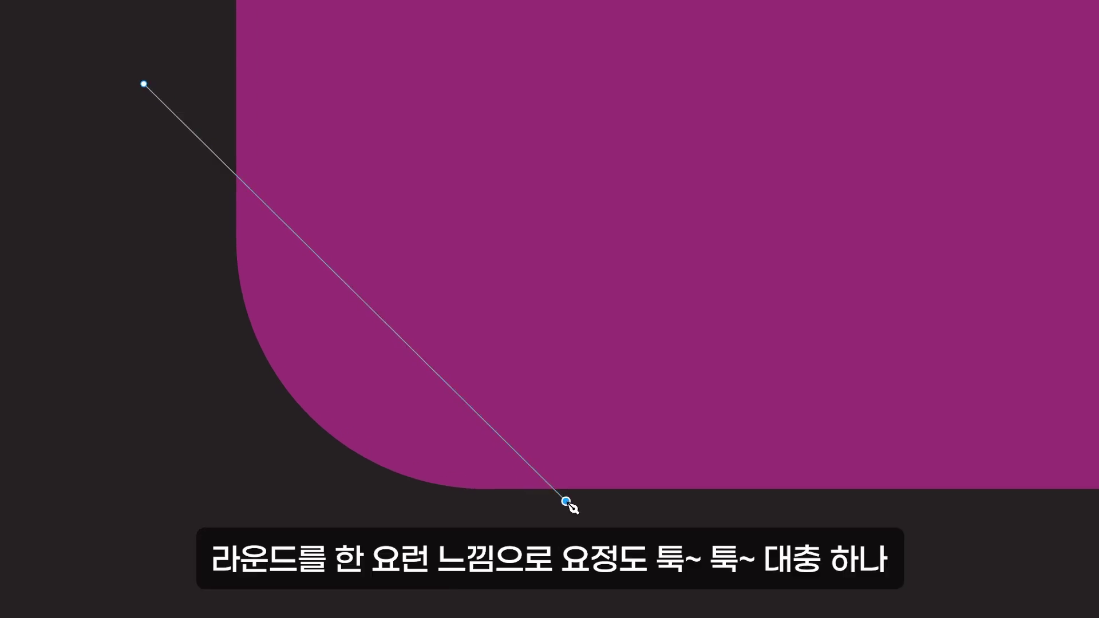
left_click_drag(566, 502, 882, 514)
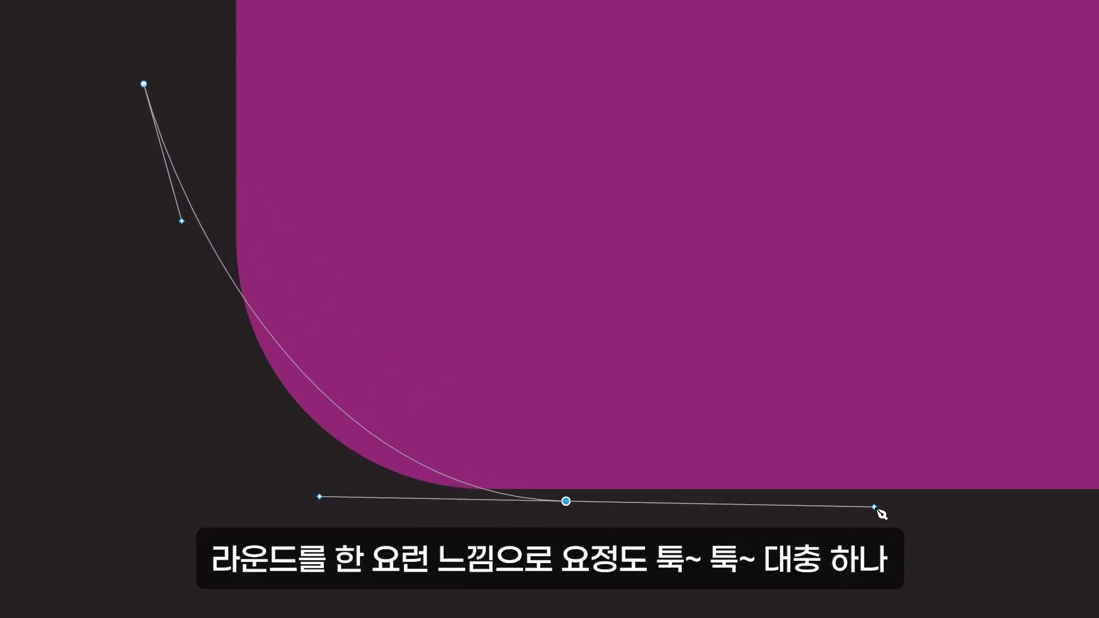
left_click_drag(606, 611, 598, 617)
left_click_drag(119, 617, 118, 612)
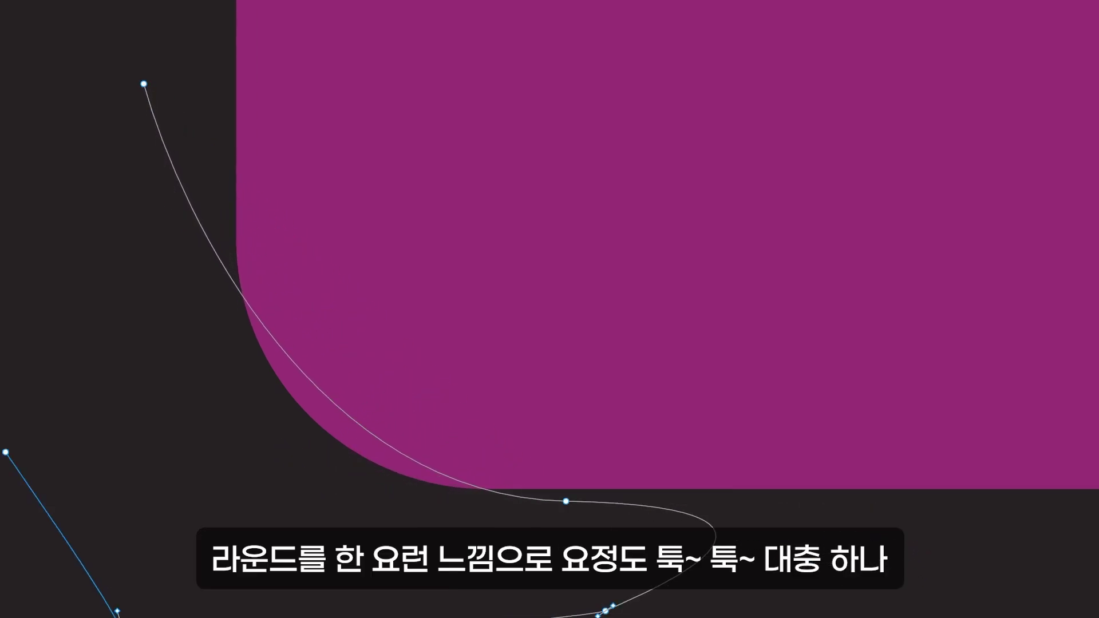
left_click(144, 84)
key("ctrl+shift+a")
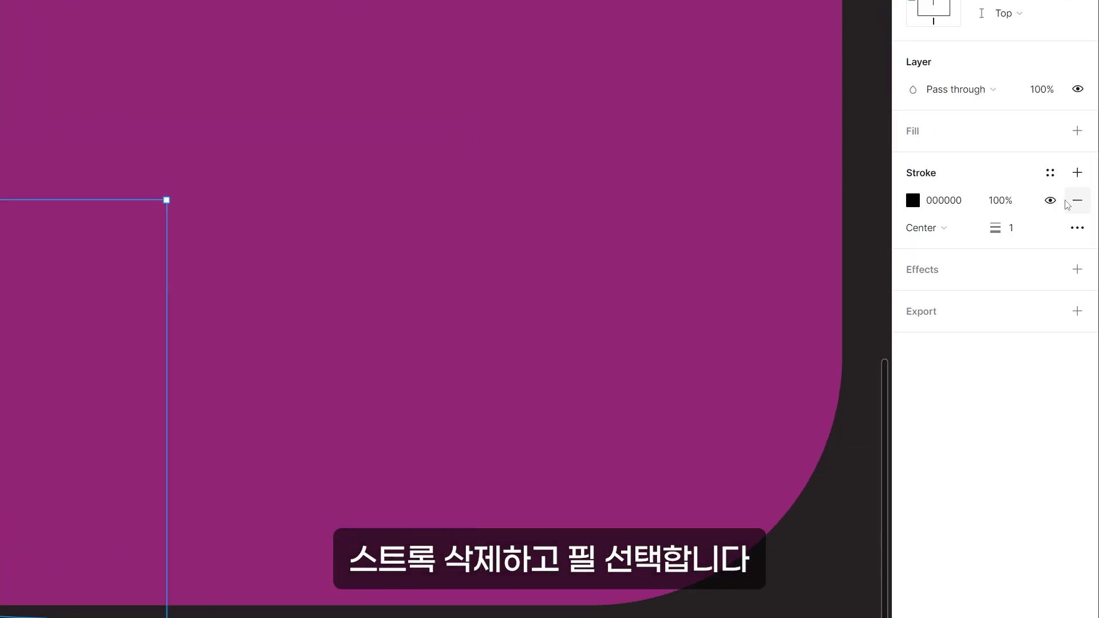
Step: Remove the corner shape's stroke and give it a D9D9D9 fill at 50% opacity
left_click(1072, 199)
left_click(915, 135)
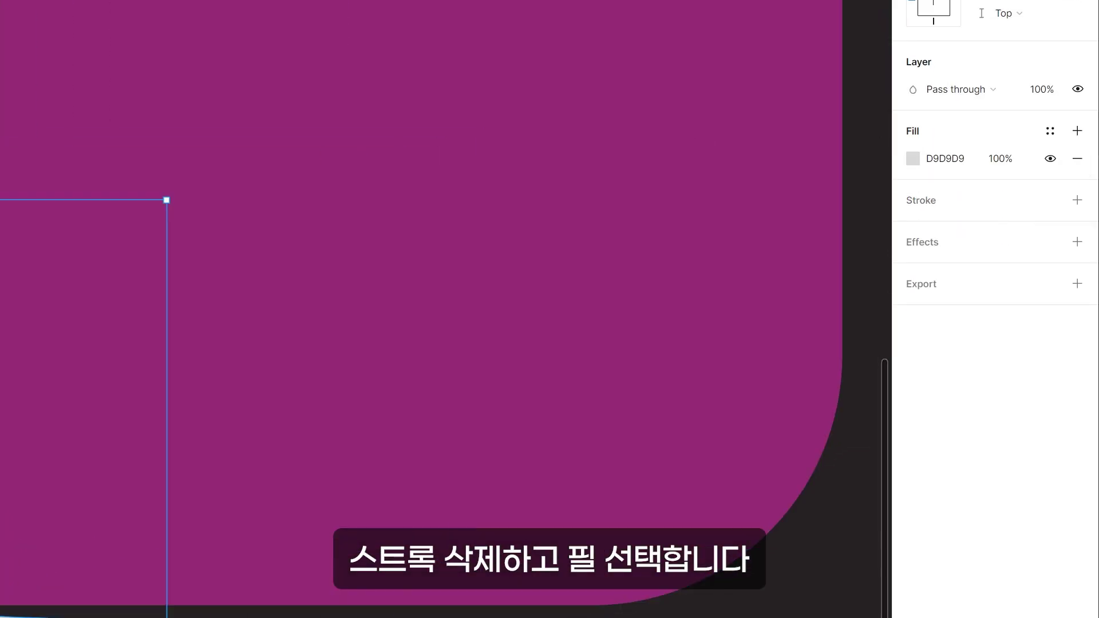
left_click(17, 617)
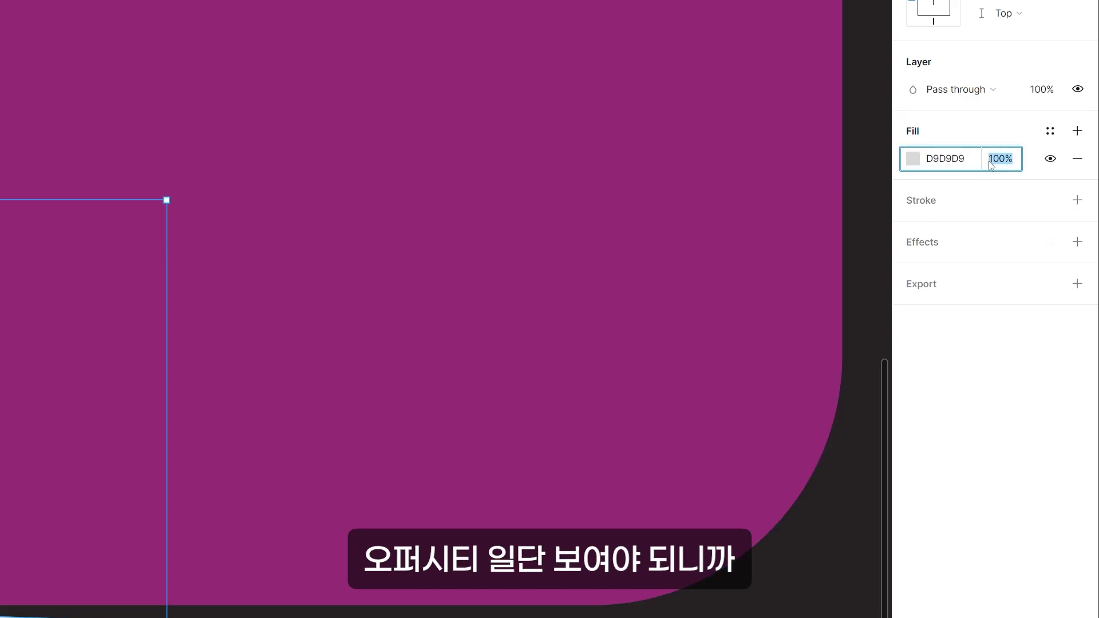
type("50")
key("Return")
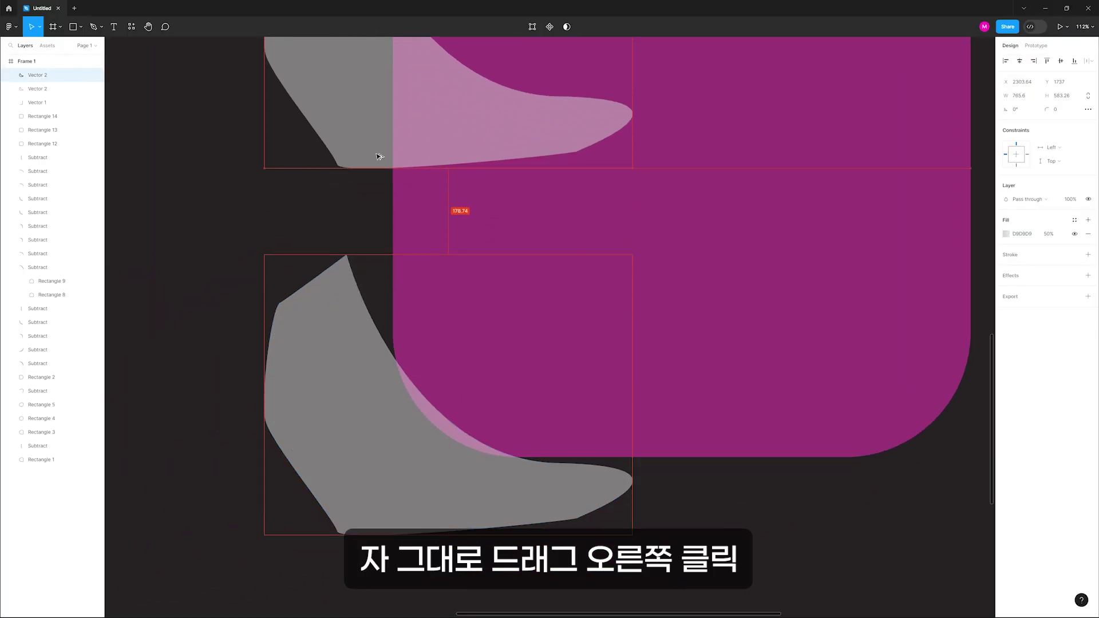
Step: Duplicate the corner shape upward, flip the copy vertically and place it over the square's upper-left corner
scroll(378, 156, "up", 5)
right_click(363, 293)
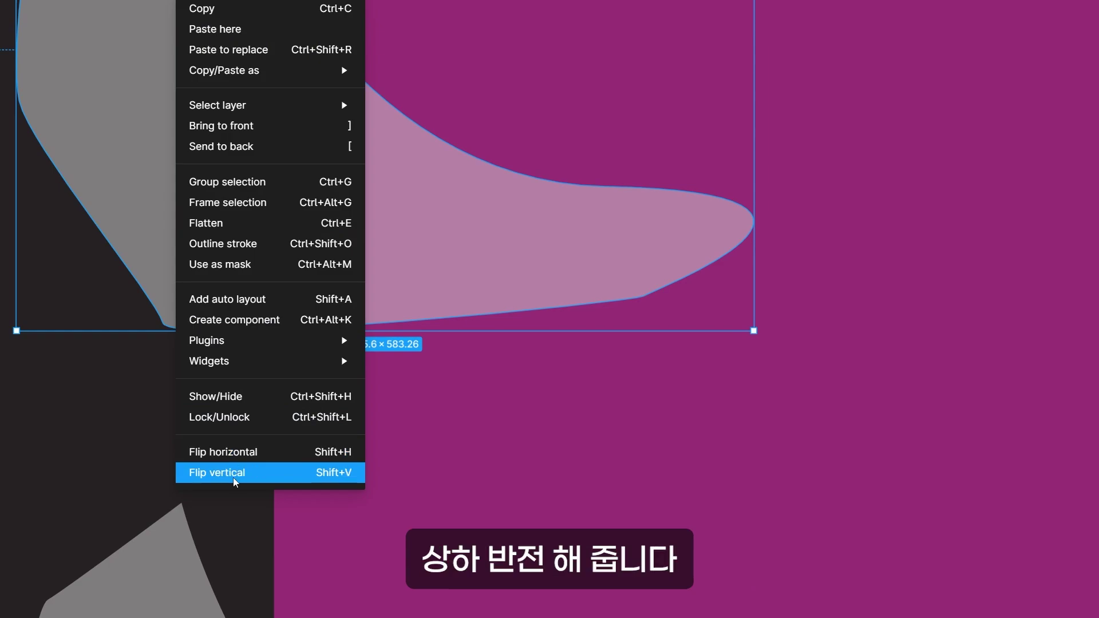
left_click(233, 479)
left_click_drag(268, 54, 272, 310)
mouse_move(266, 309)
left_mouse_down()
mouse_move(255, 318)
mouse_move(266, 311)
left_mouse_up()
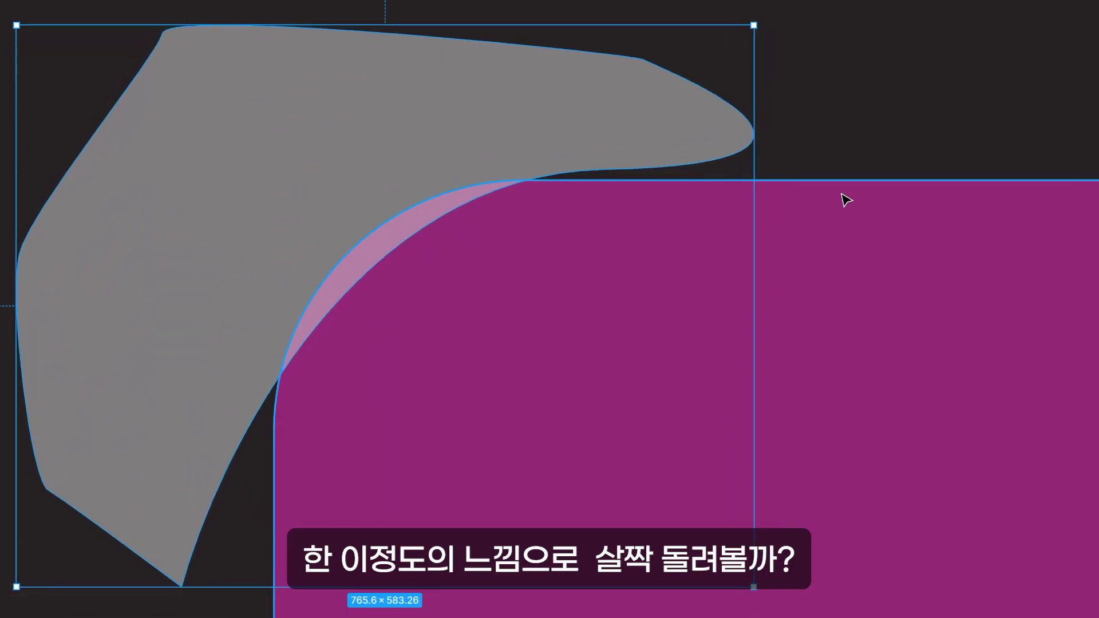
Step: Rotate both corner shapes slightly and adjust the upper one so each overlaps its rounded corner in a thin crescent
left_click_drag(756, 14, 732, 6)
left_click_drag(521, 123, 532, 114)
left_click_drag(38, 617, 63, 0)
left_click(367, 435)
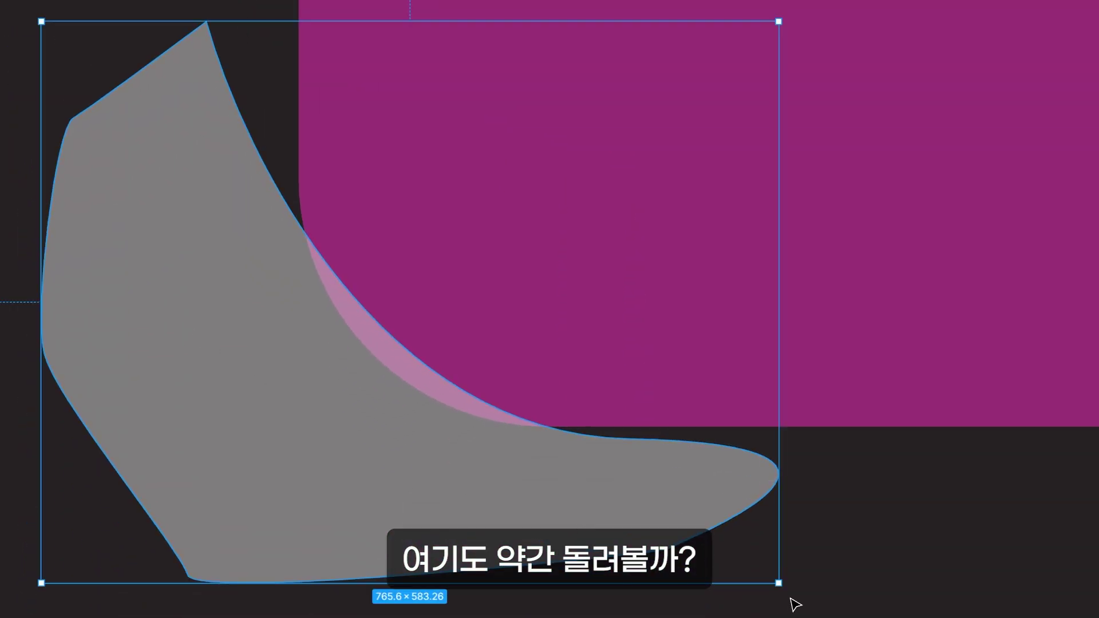
left_click_drag(796, 606, 770, 603)
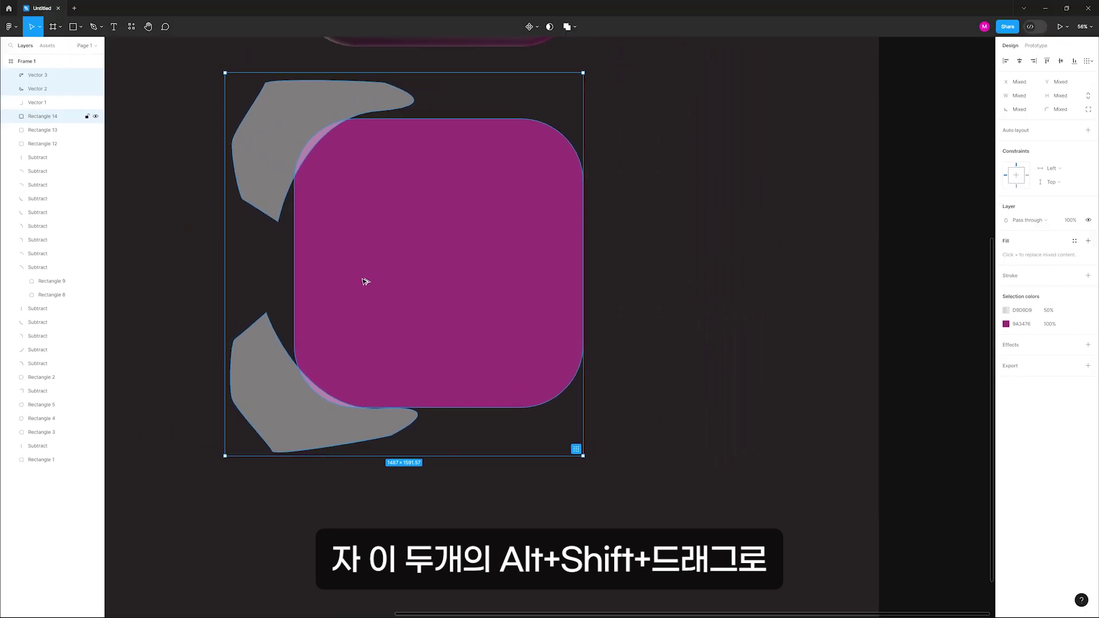
Step: Duplicate the solid square together with its two corner shapes to the left of the original set
left_click_drag(401, 337, 573, 143)
left_click_drag(582, 121, 585, 324)
left_click_drag(668, 360, 692, 385)
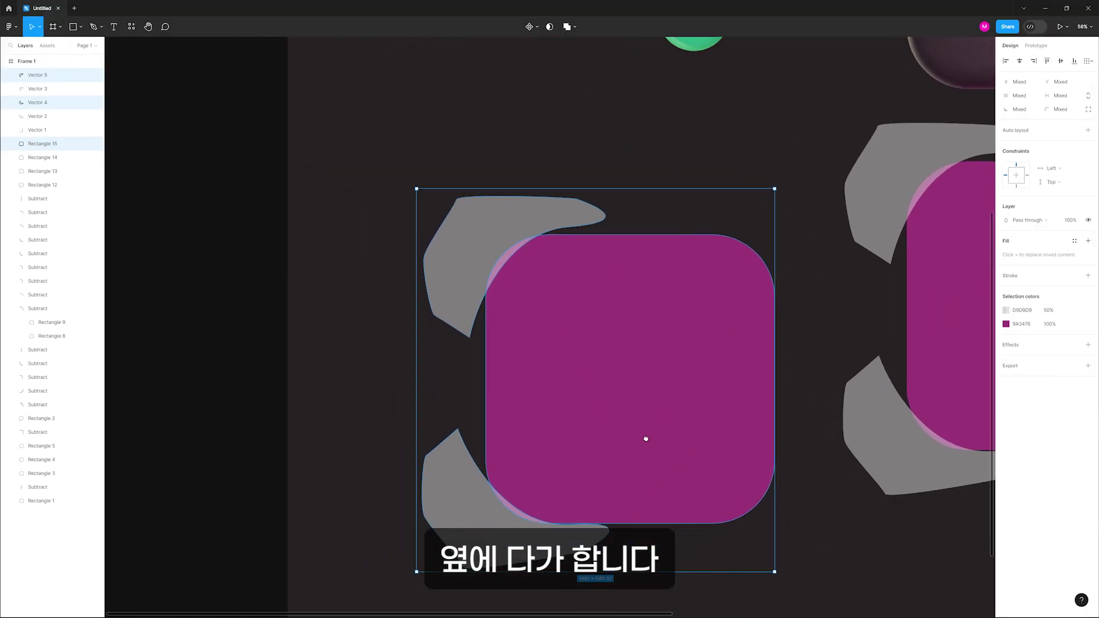
left_click(397, 381)
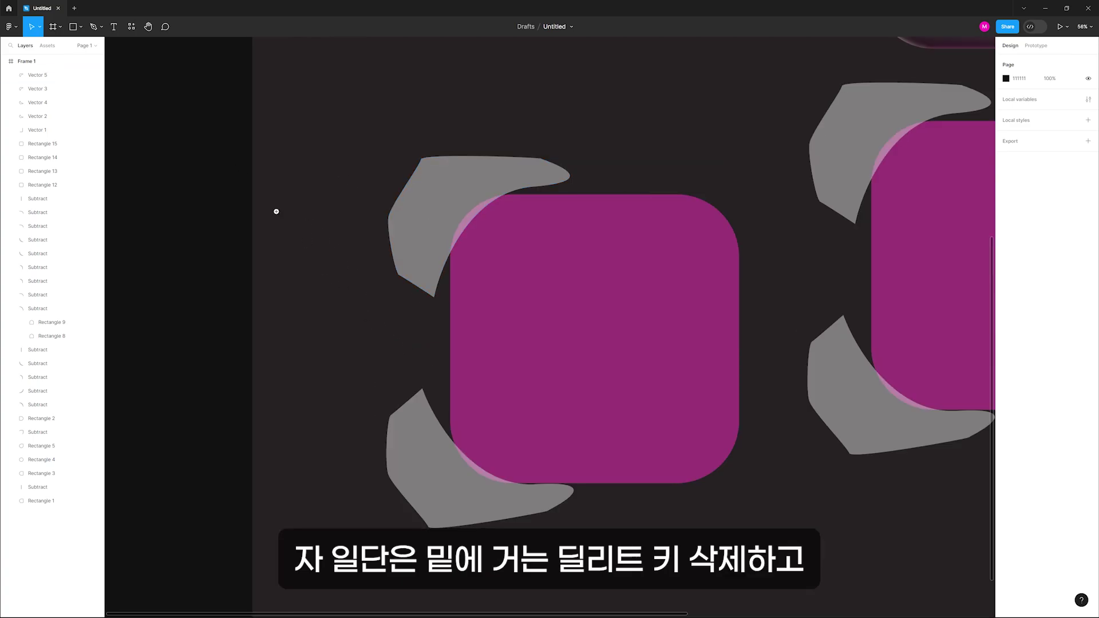
Step: In the left set, delete the lower corner shape and intersect the upper one with the square
left_click_drag(344, 483, 577, 486)
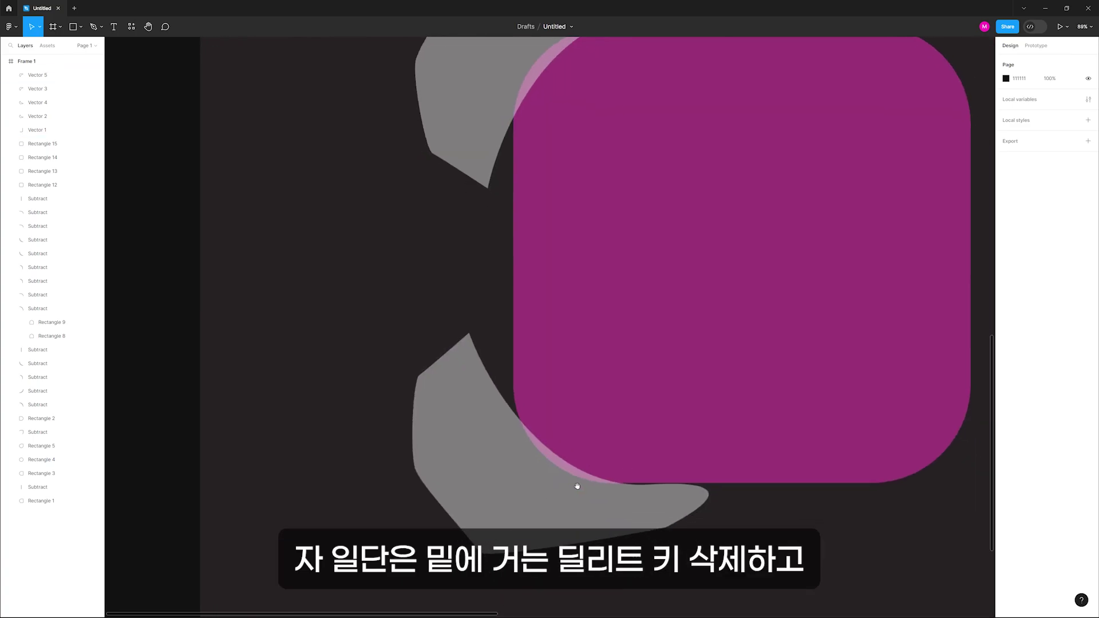
left_click(469, 466)
key("Delete")
left_click_drag(405, 215, 402, 406)
left_click_drag(331, 132, 580, 238)
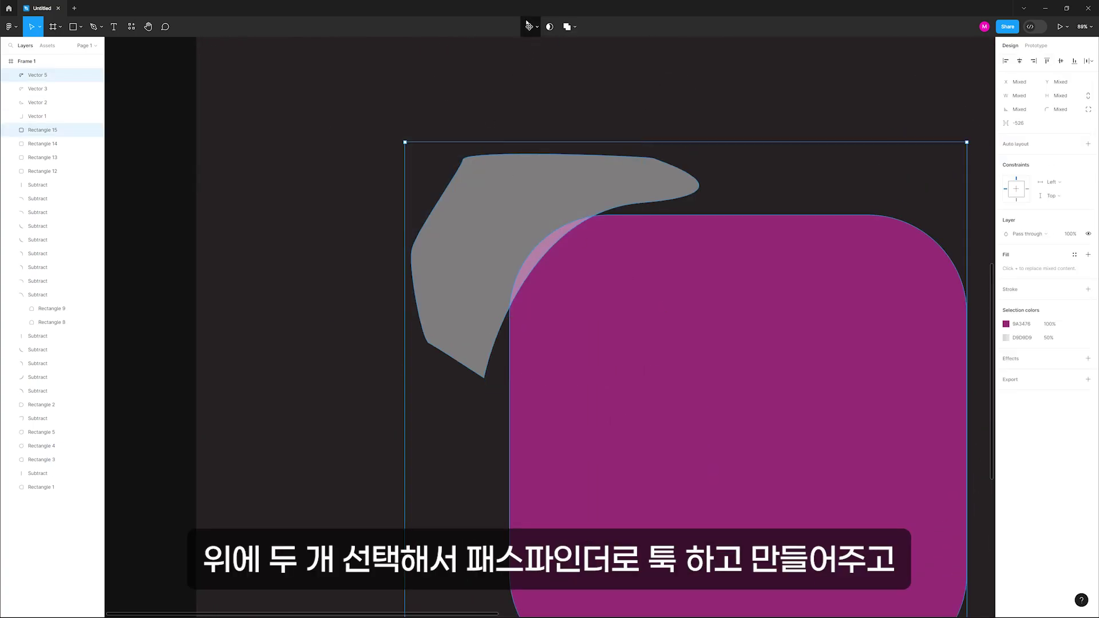
left_click(576, 29)
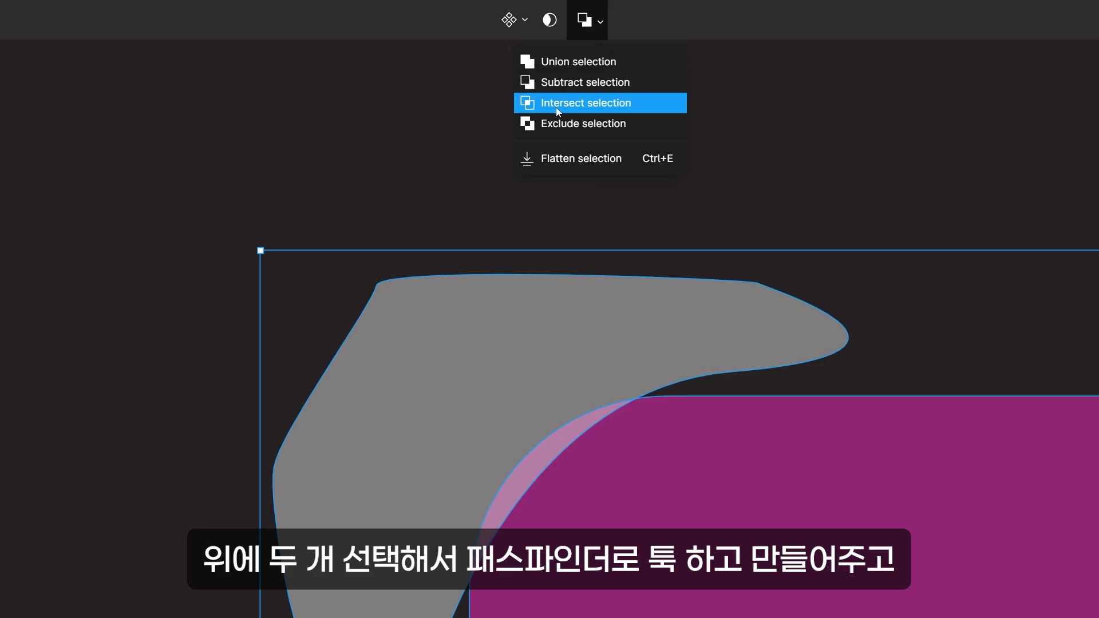
left_click(552, 69)
left_click(761, 183)
Step: In the original set, delete the upper corner shape and intersect the lower one with the square
left_click_drag(565, 233, 861, 150)
left_click_drag(862, 190, 290, 185)
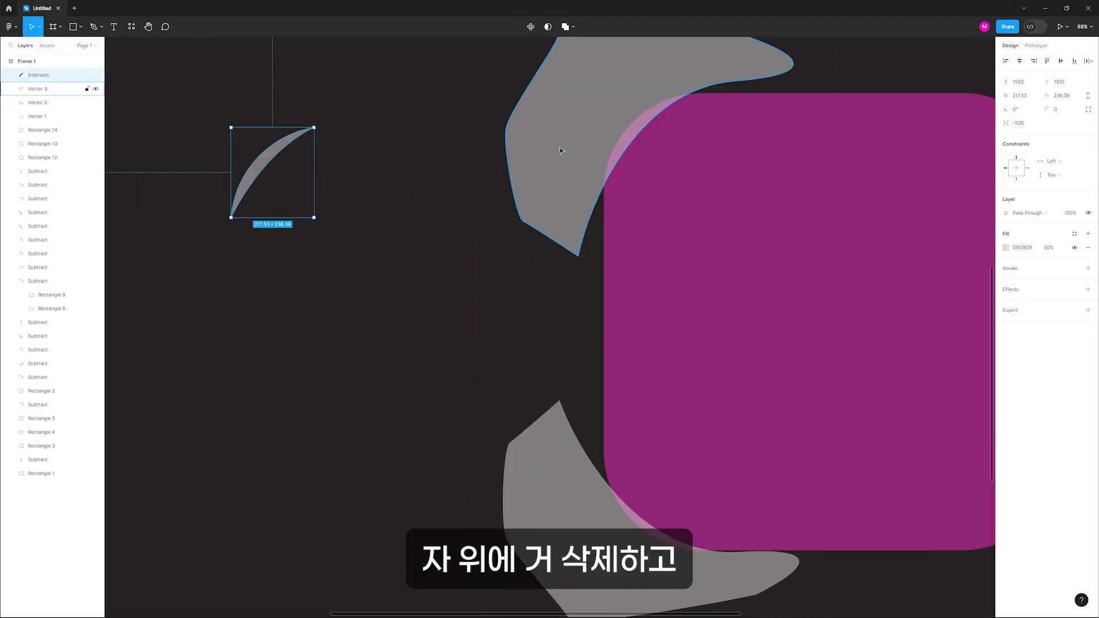
left_click(557, 149)
key("Delete")
left_click_drag(569, 400, 540, 224)
left_click_drag(481, 174, 602, 252)
left_click(576, 28)
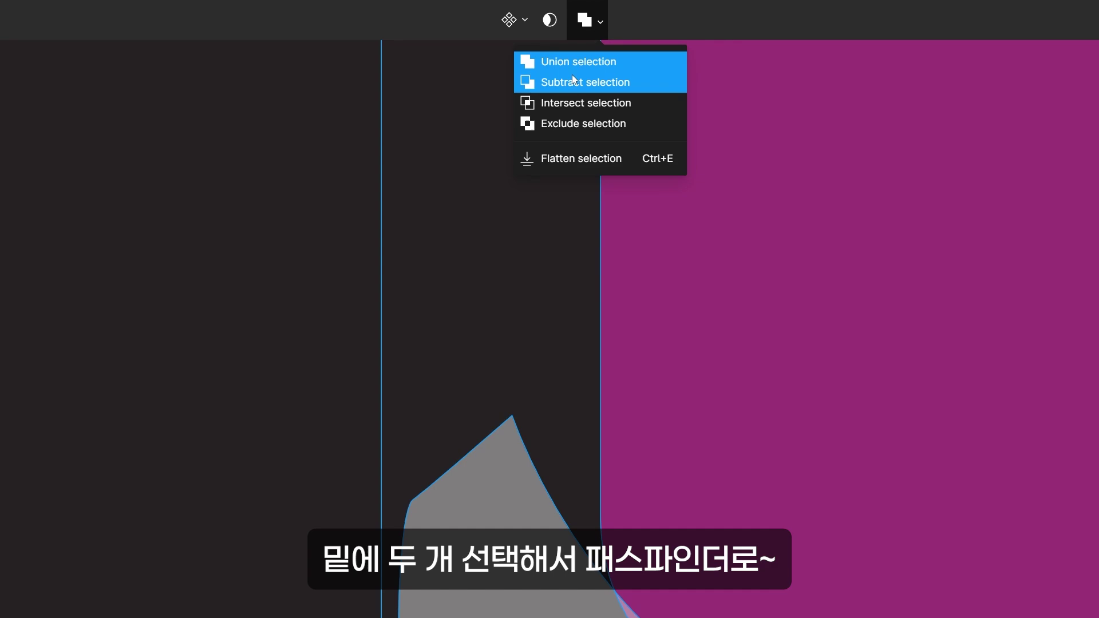
left_click(559, 103)
left_click(378, 343)
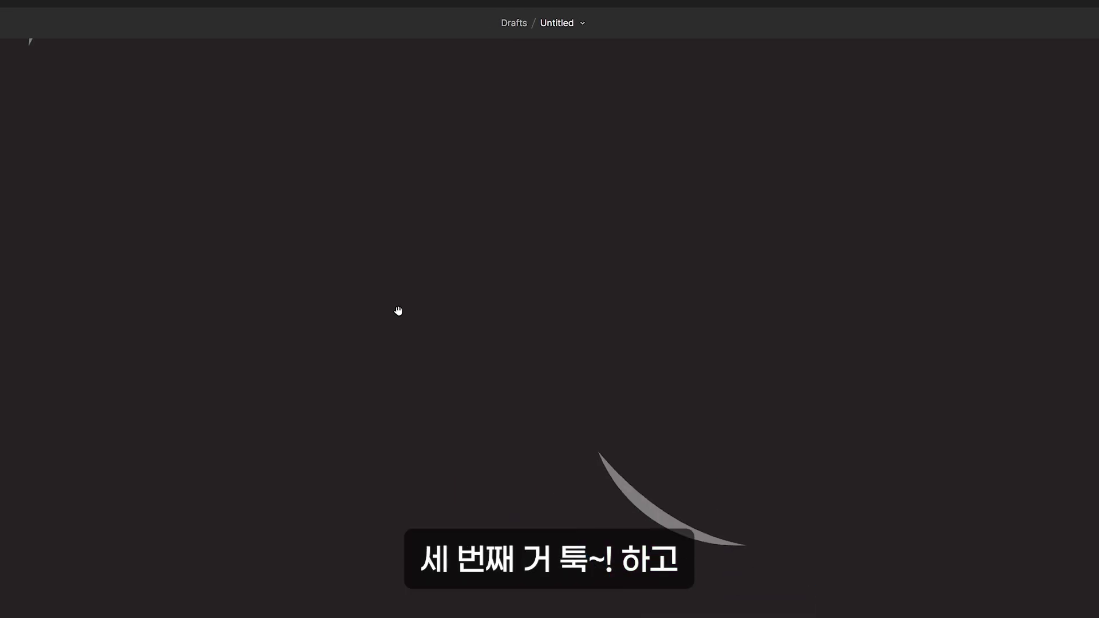
Step: Give the lower-corner crescent an FFFFFF fill at 20% opacity and a layer blur of 50
left_click_drag(399, 311, 554, 493)
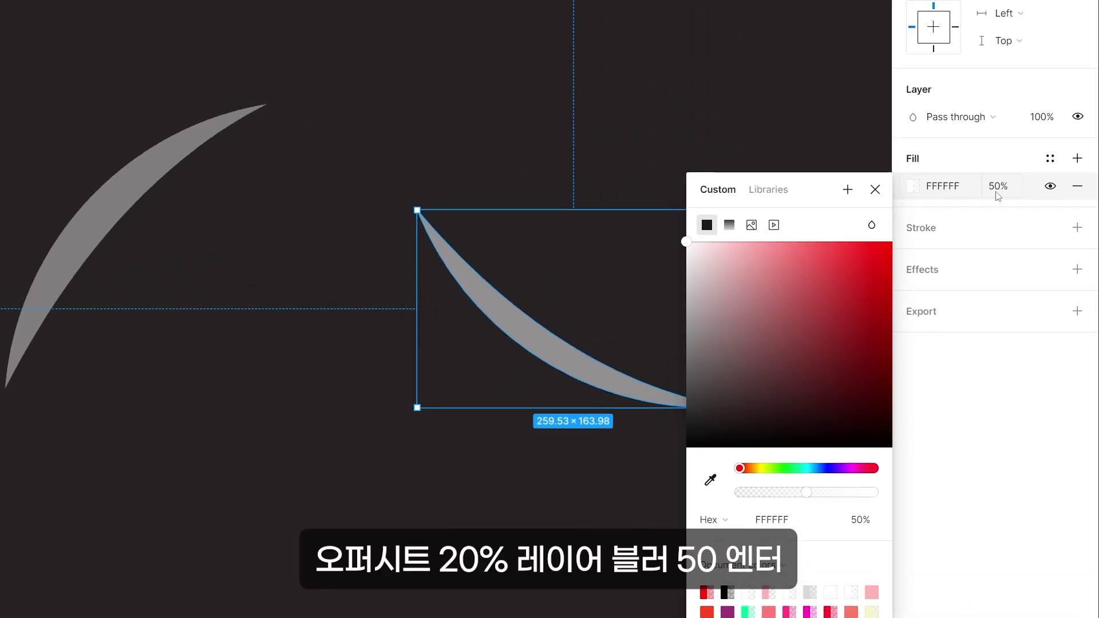
left_click(998, 190)
type("20")
key("Return")
left_click(925, 274)
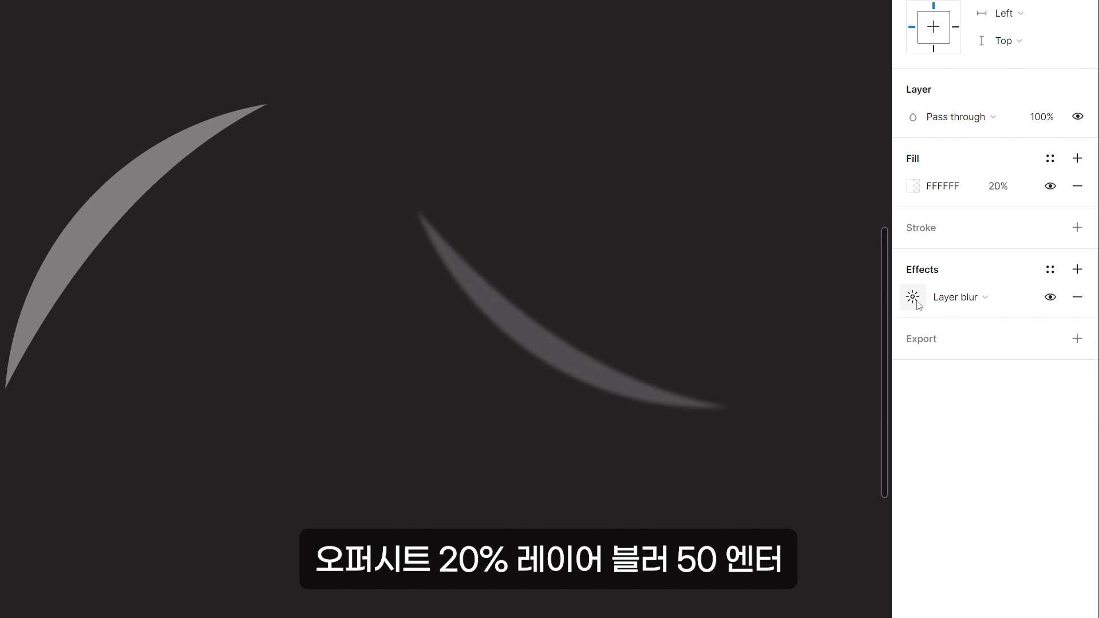
left_click(914, 297)
type("50")
key("Return")
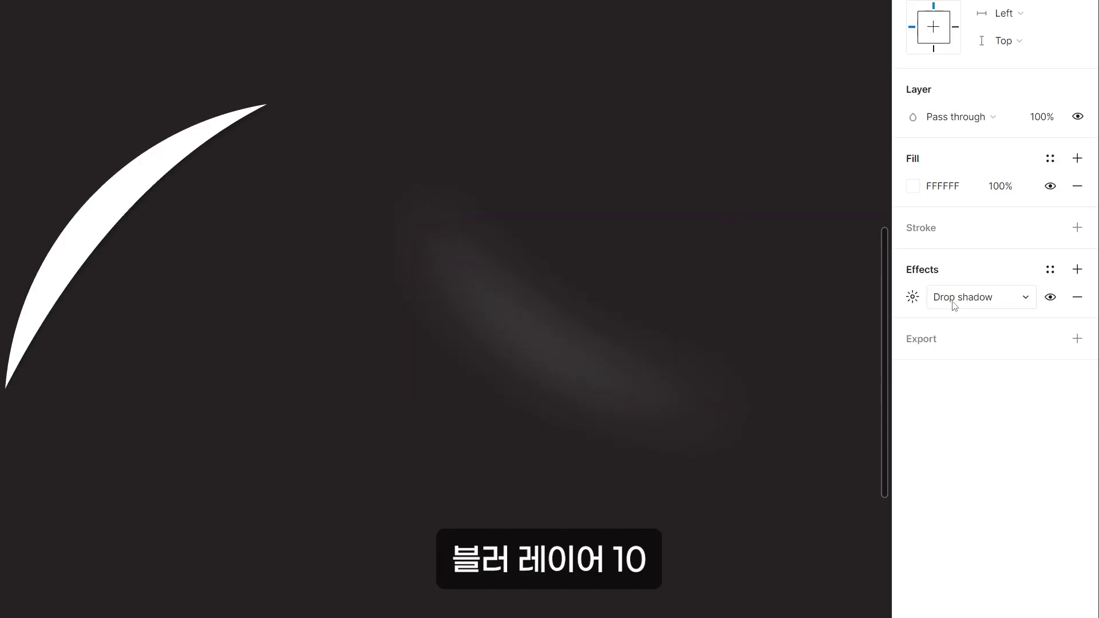
Step: Apply a layer blur of 10 to the white upper-corner crescent
left_click(952, 304)
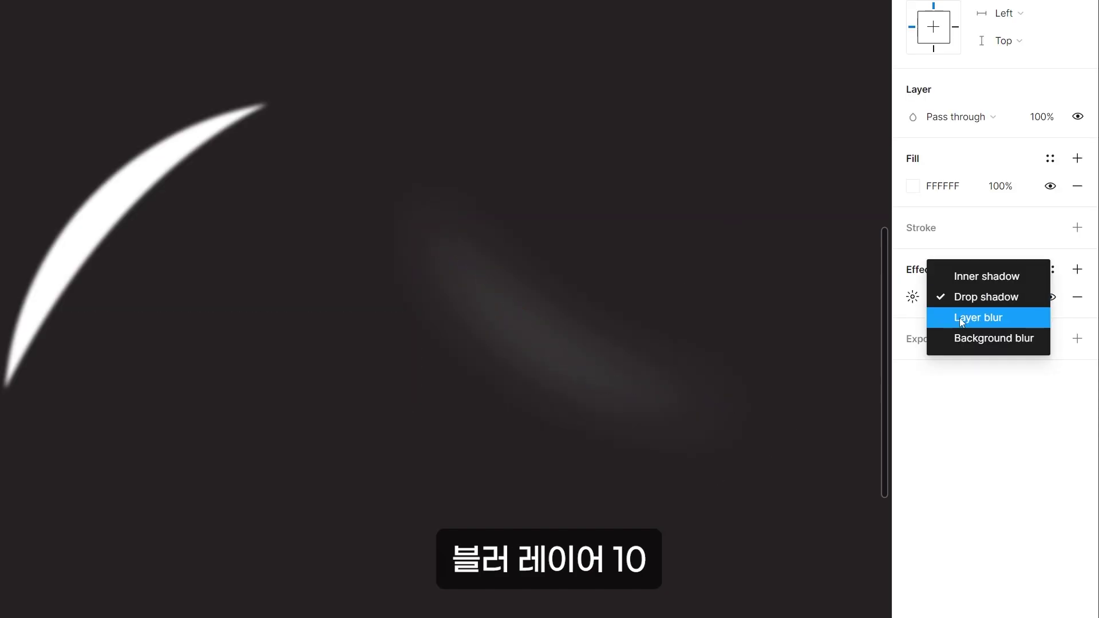
left_click(960, 321)
left_click(913, 298)
type("10")
key("Return")
Step: Shrink the bright white crescent to about 92 × 112
left_click(387, 228)
left_click_drag(268, 104, 241, 126)
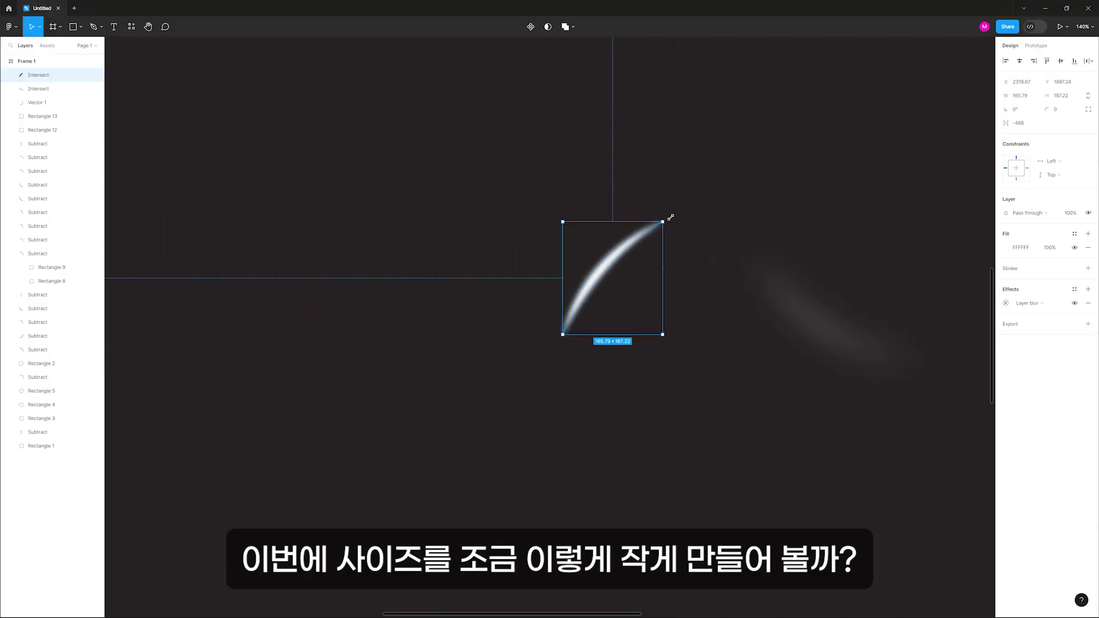
left_click_drag(671, 218, 667, 220)
scroll(688, 333, "up", 5)
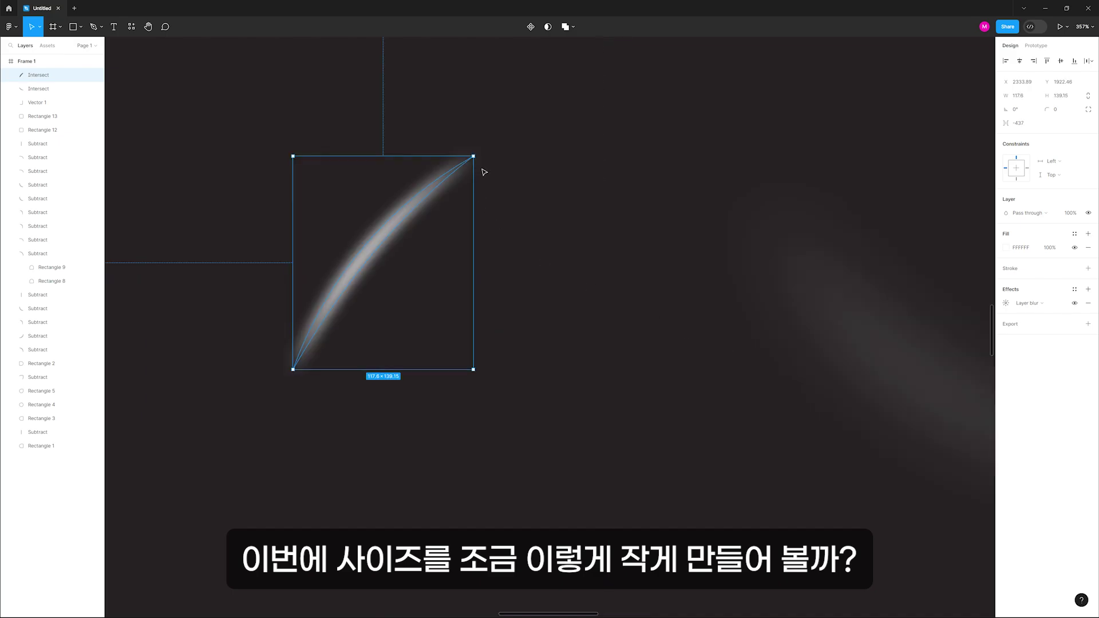
Step: Flip both crescents horizontally and place the small bright one just above the larger faint one
right_click(399, 210)
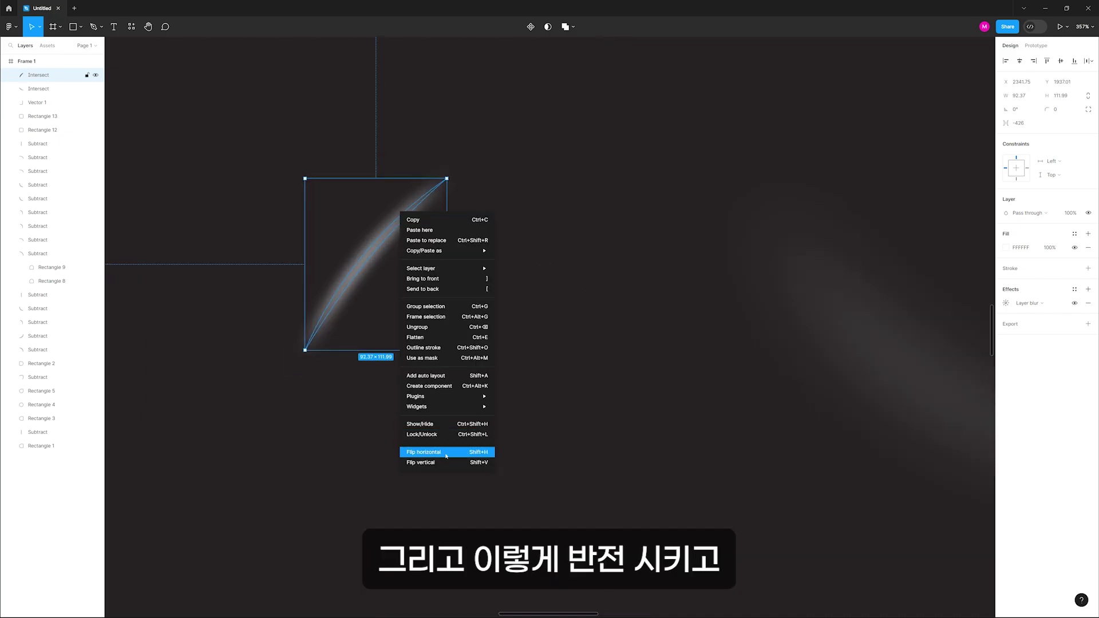
left_click(445, 452)
left_click_drag(388, 260, 899, 320)
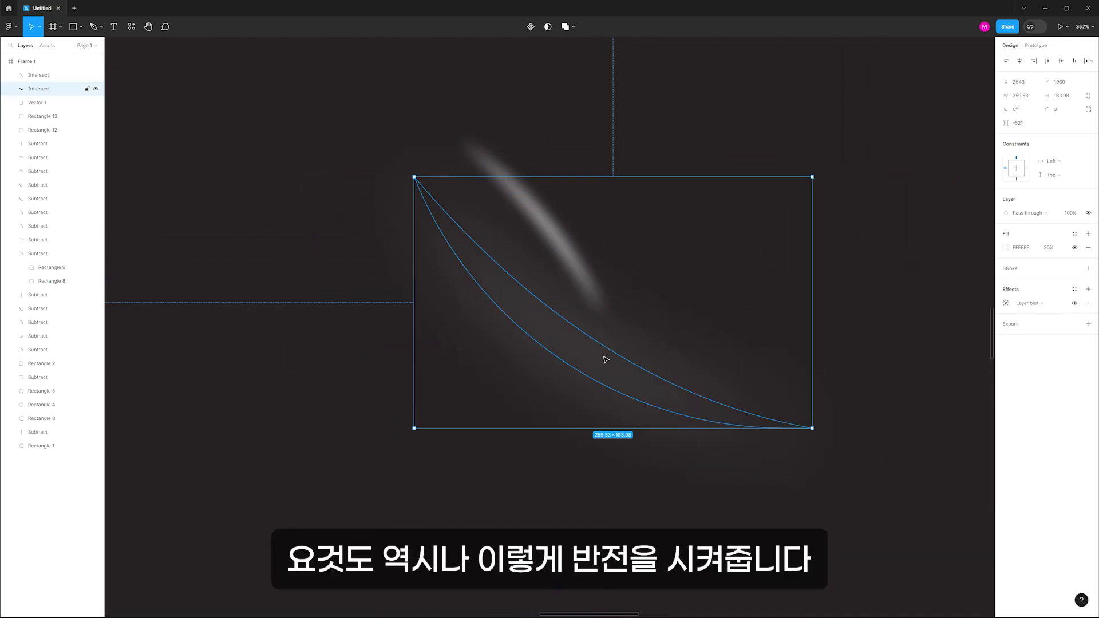
right_click(601, 356)
left_click(619, 596)
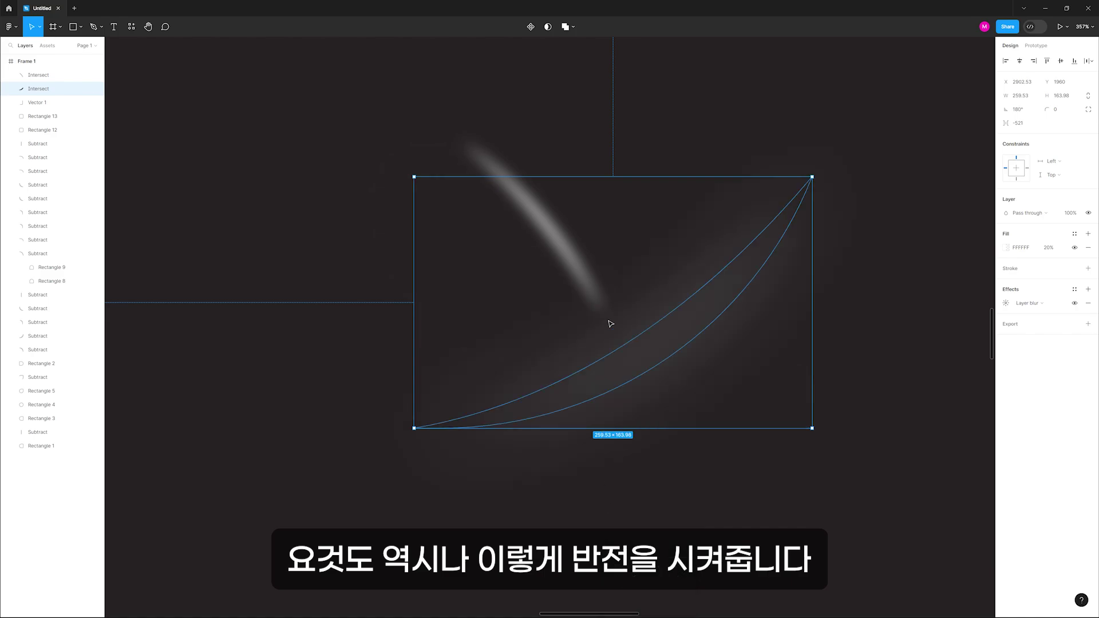
Step: Flip the large faint crescent vertically and lay the small bright crescent over it, rotated to follow the same curve
right_click(647, 296)
left_click(657, 548)
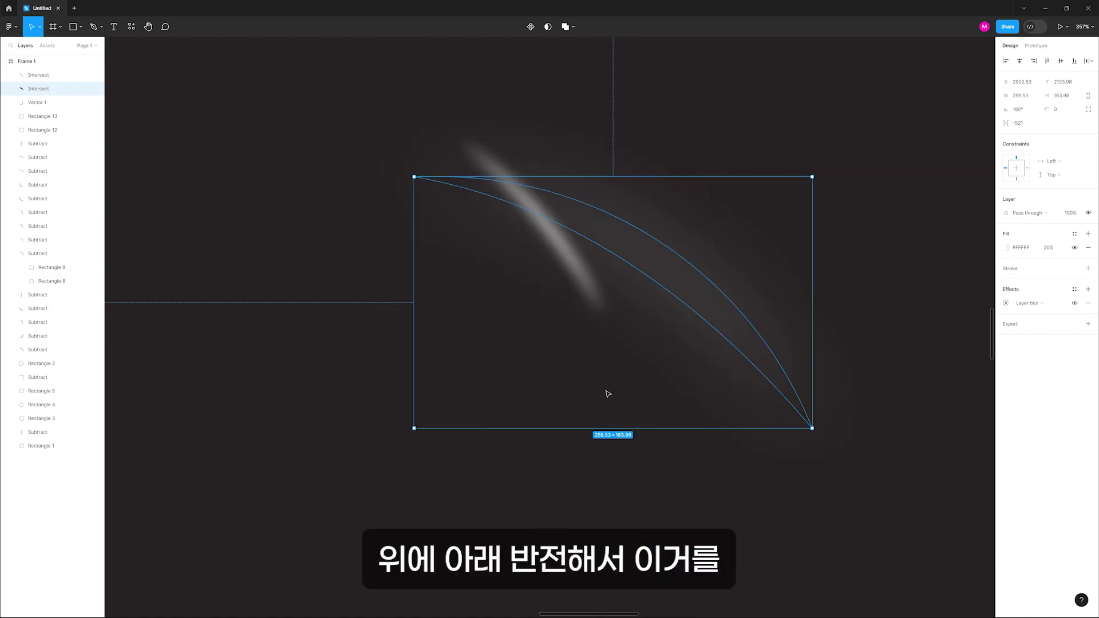
left_click(560, 361)
mouse_move(582, 280)
left_mouse_down()
mouse_move(707, 323)
mouse_move(707, 338)
left_mouse_up()
left_click_drag(414, 130, 768, 384)
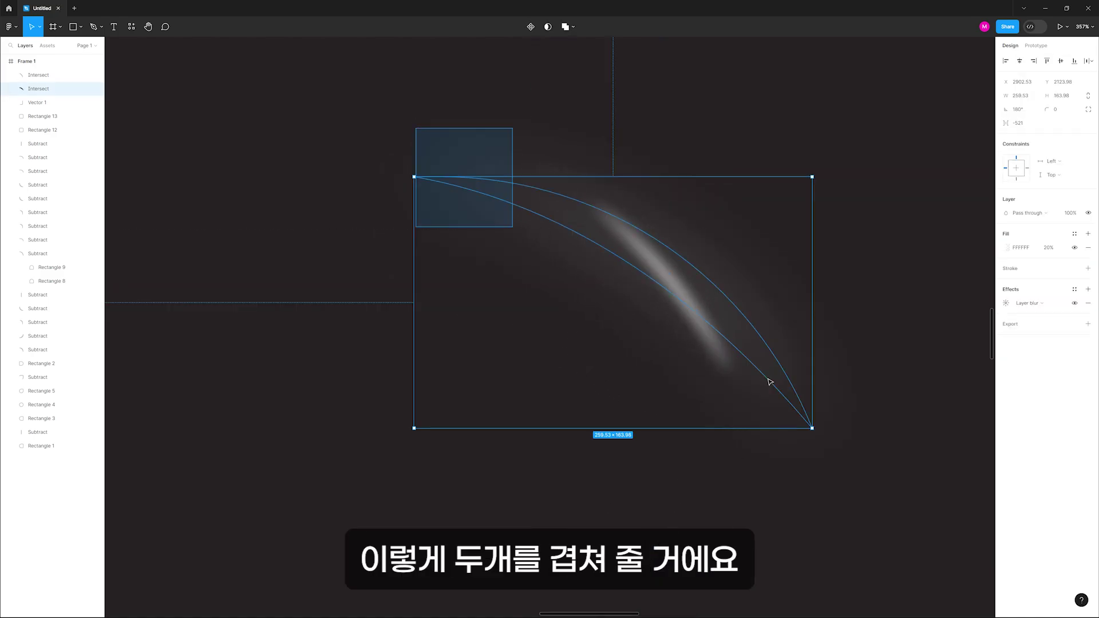
left_click(878, 347)
left_click_drag(712, 350, 770, 370)
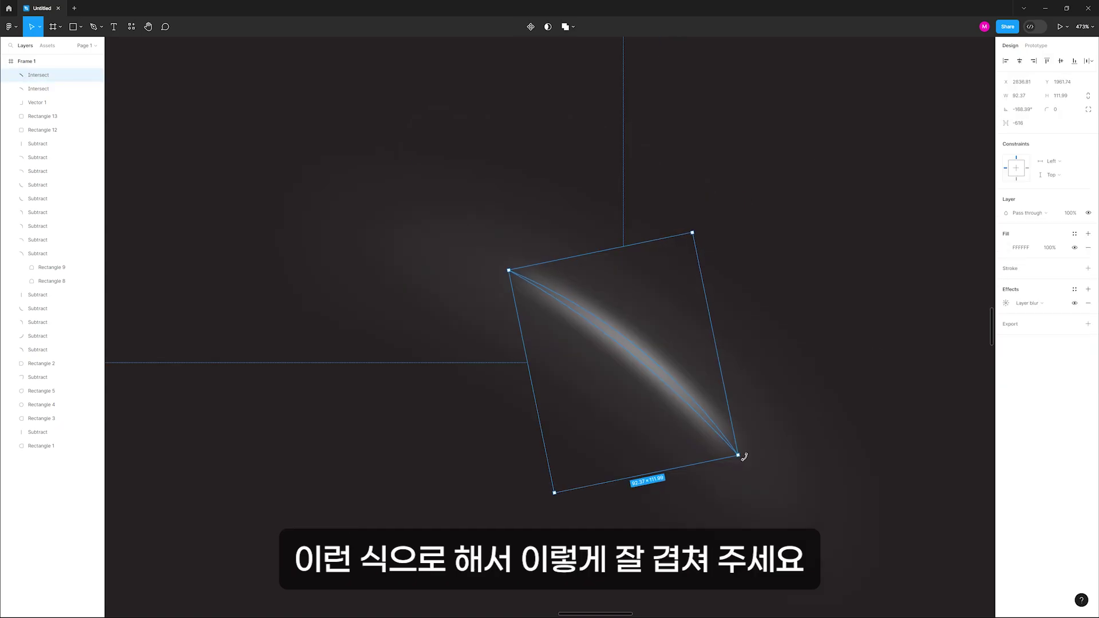
left_click_drag(745, 458, 750, 450)
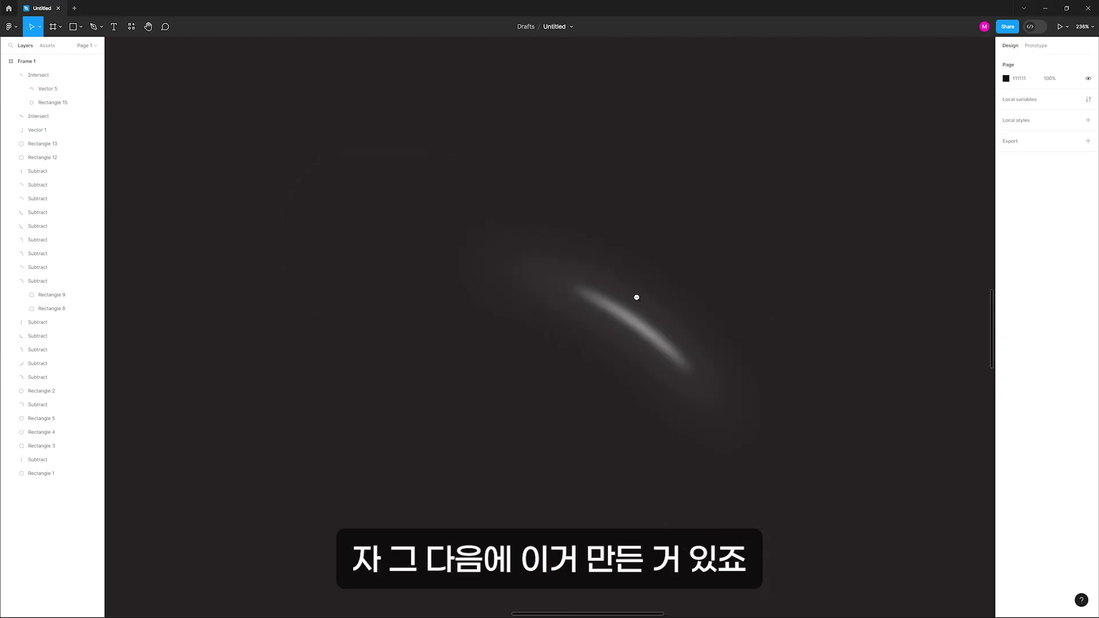
Step: Move both crescents onto the rounded square's upper-right corner and enlarge them together to about 287 × 199
scroll(636, 297, "down", 5)
left_click_drag(560, 452, 772, 59)
mouse_move(760, 86)
left_mouse_down()
mouse_move(488, 473)
mouse_move(676, 82)
mouse_move(548, 390)
left_mouse_up()
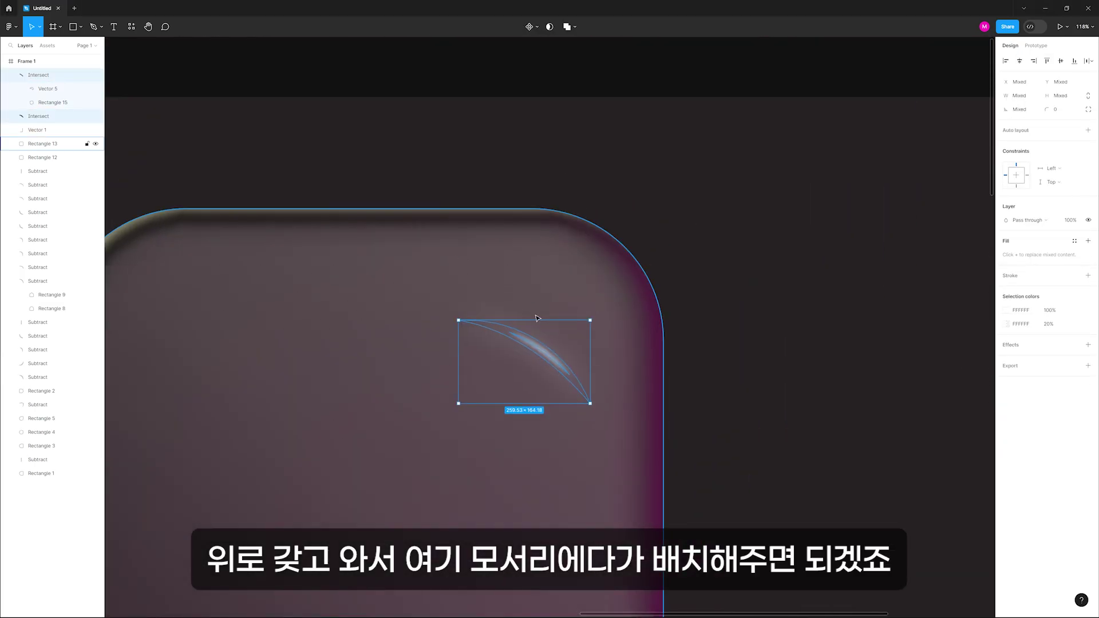
mouse_move(554, 327)
left_mouse_down()
mouse_move(613, 218)
mouse_move(622, 257)
left_mouse_up()
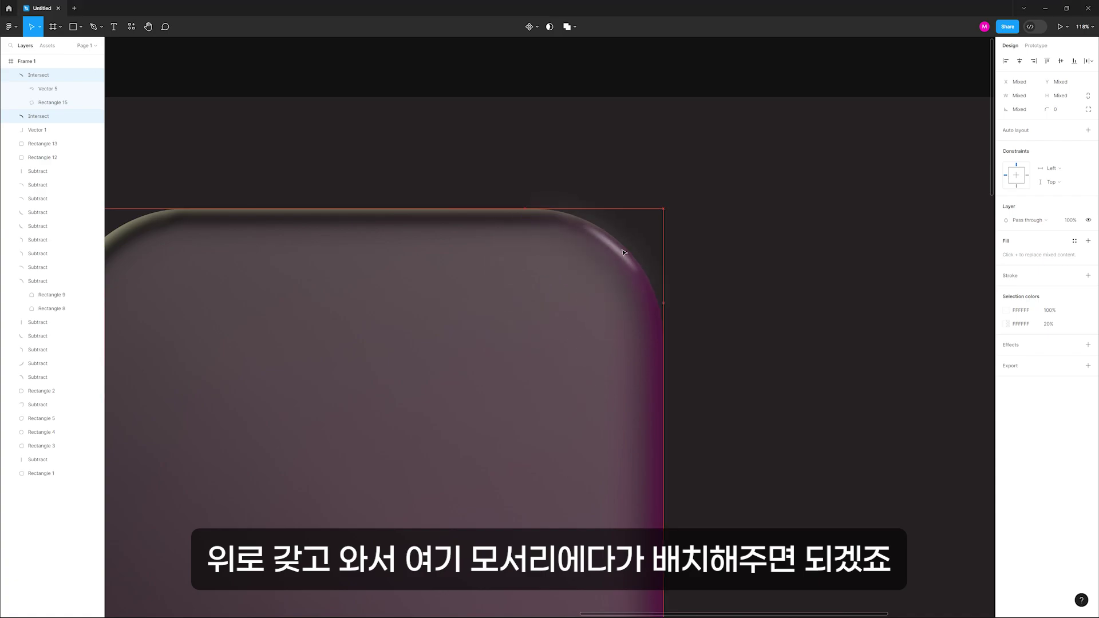
left_click_drag(536, 299, 522, 306)
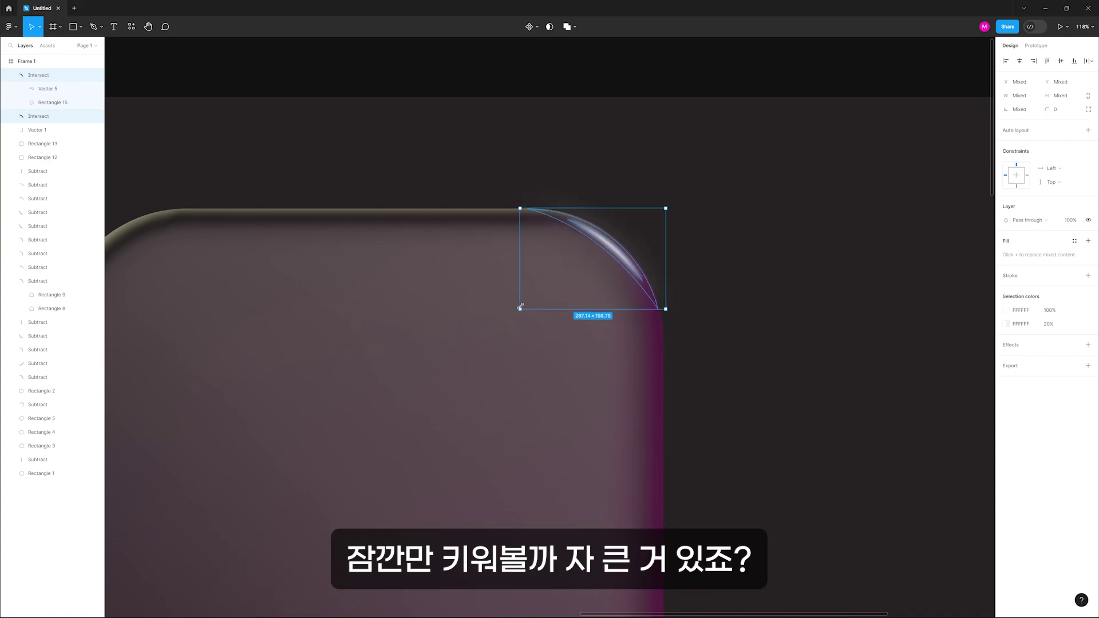
Step: Set the large faint crescent's fill opacity to 30% and its layer blur to 25
left_click(709, 321)
scroll(550, 246, "up", 5)
left_click(788, 349)
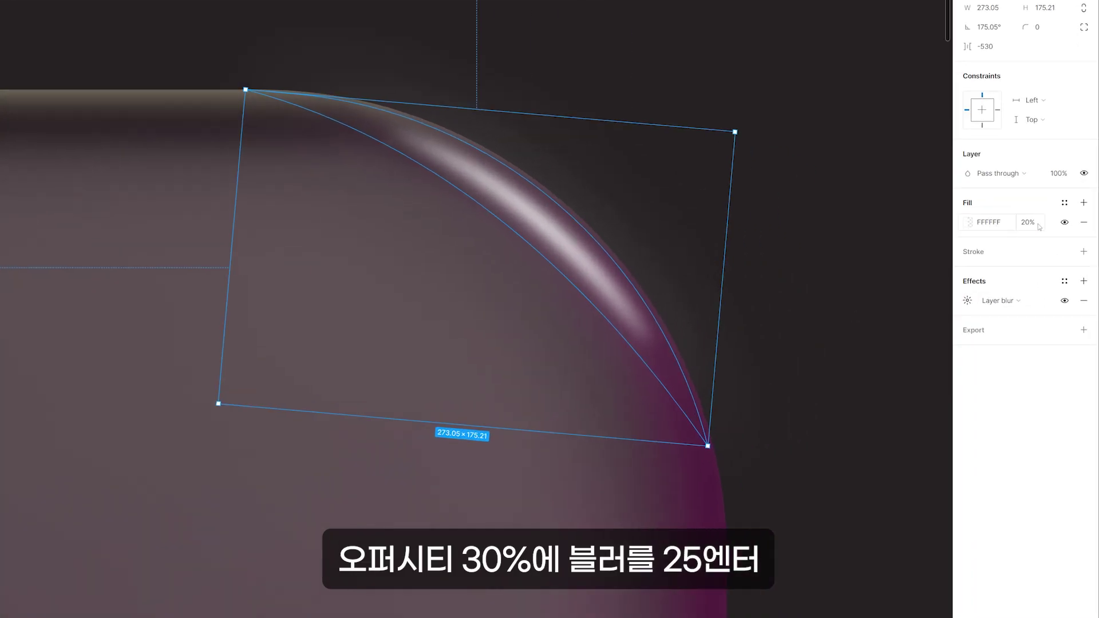
left_click(1049, 248)
type("30")
key("Return")
left_click(1008, 305)
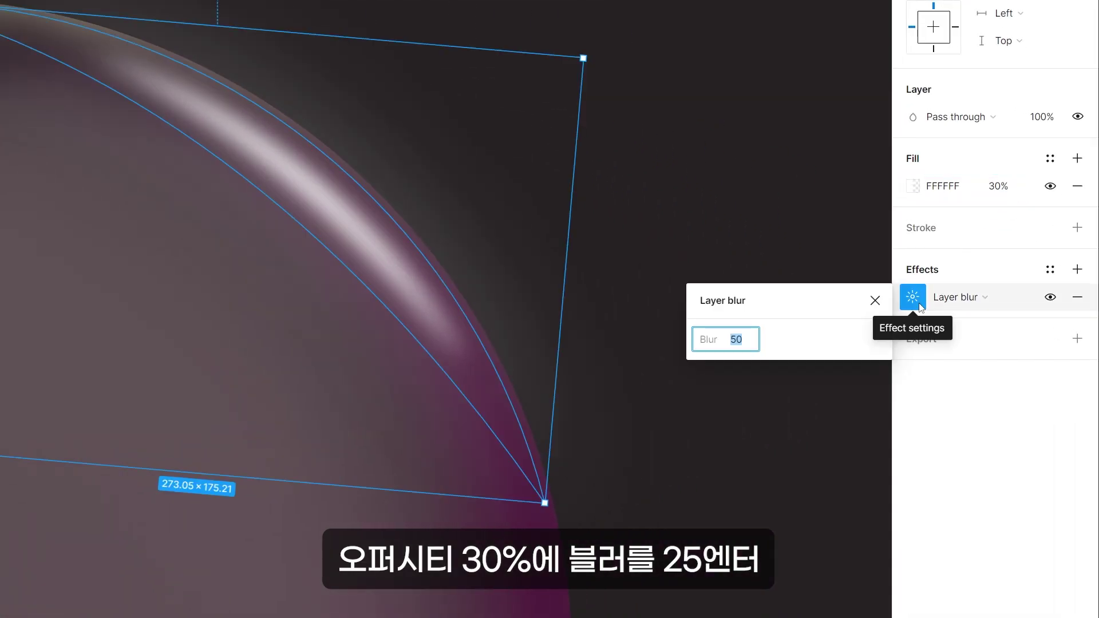
type("25")
key("Return")
left_click(757, 537)
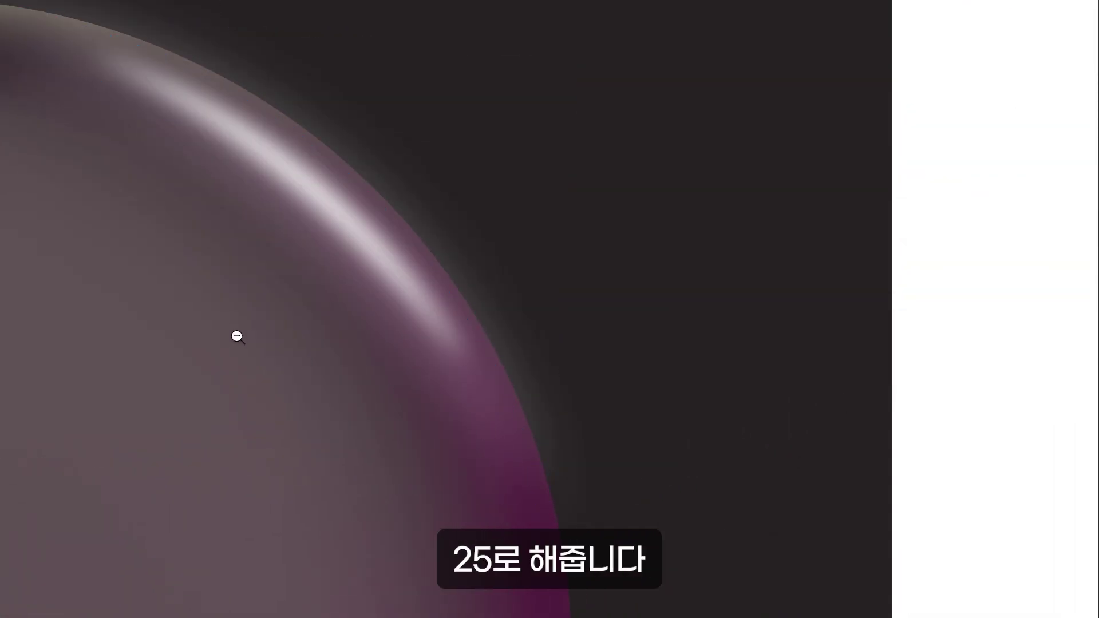
Step: Enlarge the small bright crescent to about 124 × 146 and place it along the corner's outer edge
scroll(237, 336, "down", 5)
left_click_drag(399, 440, 524, 286)
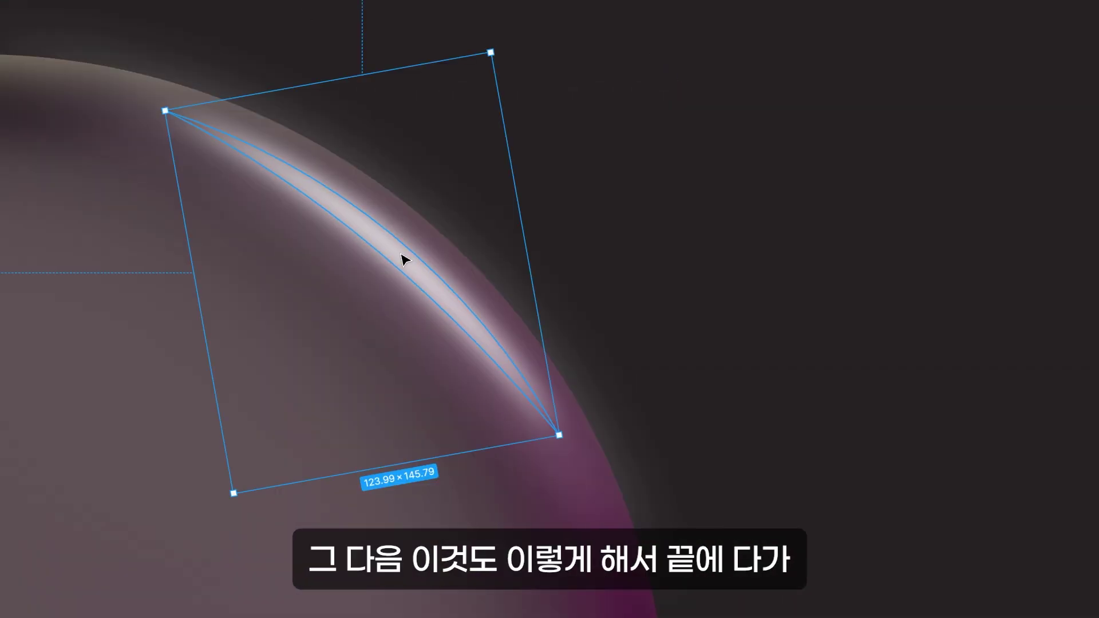
key("Escape")
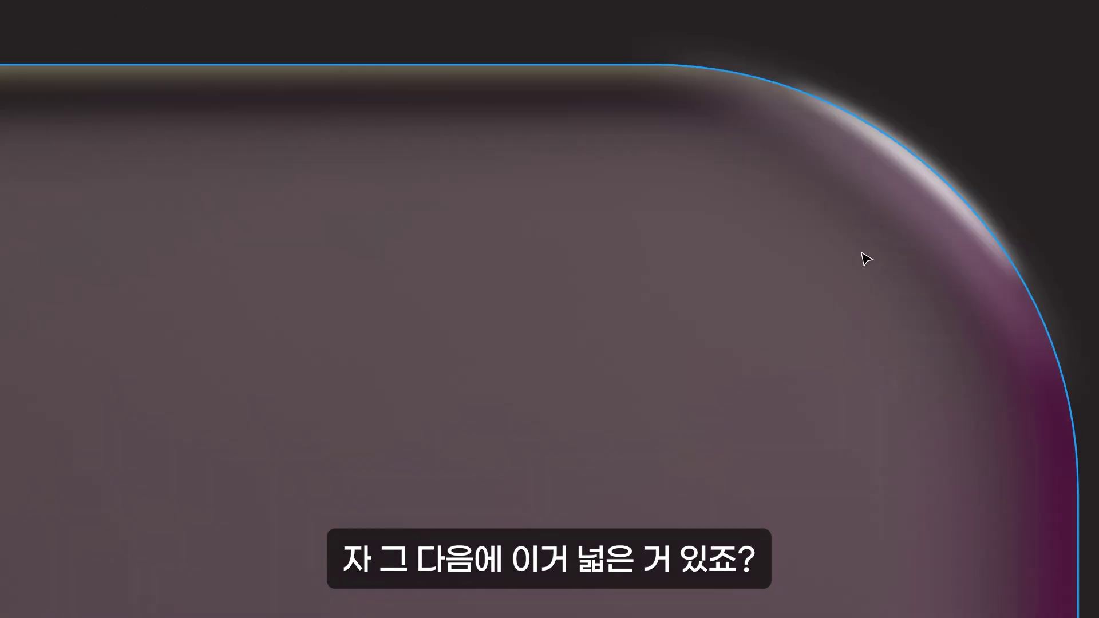
Step: Duplicate the wide faint crescent to the square's lower-left corner and rotate the copy to fit that curve
left_click(925, 229)
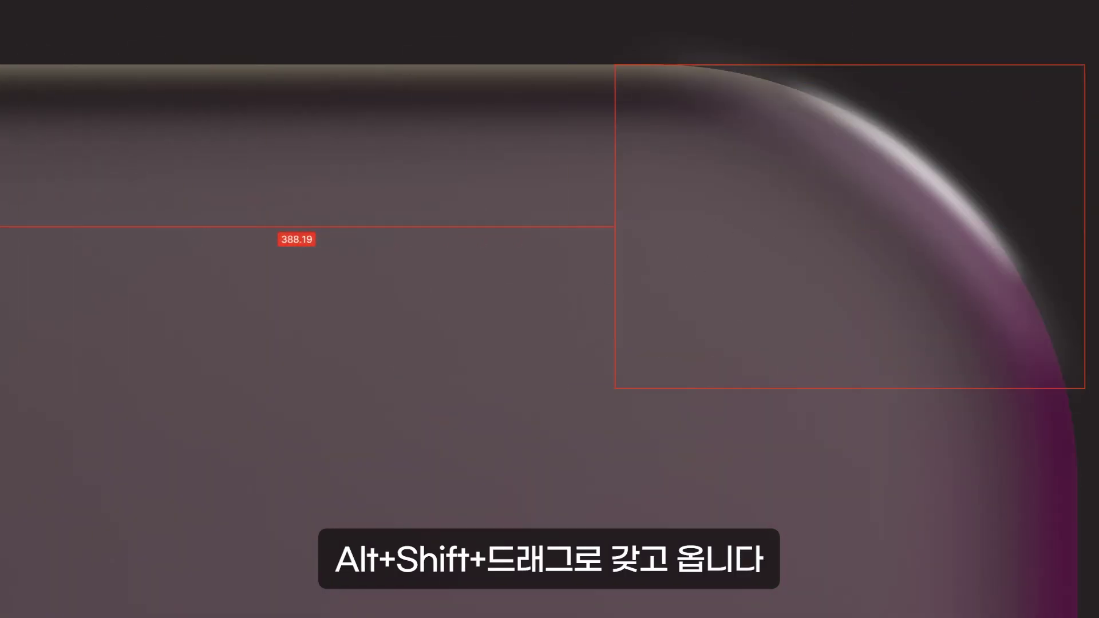
left_click_drag(925, 229, 459, 46)
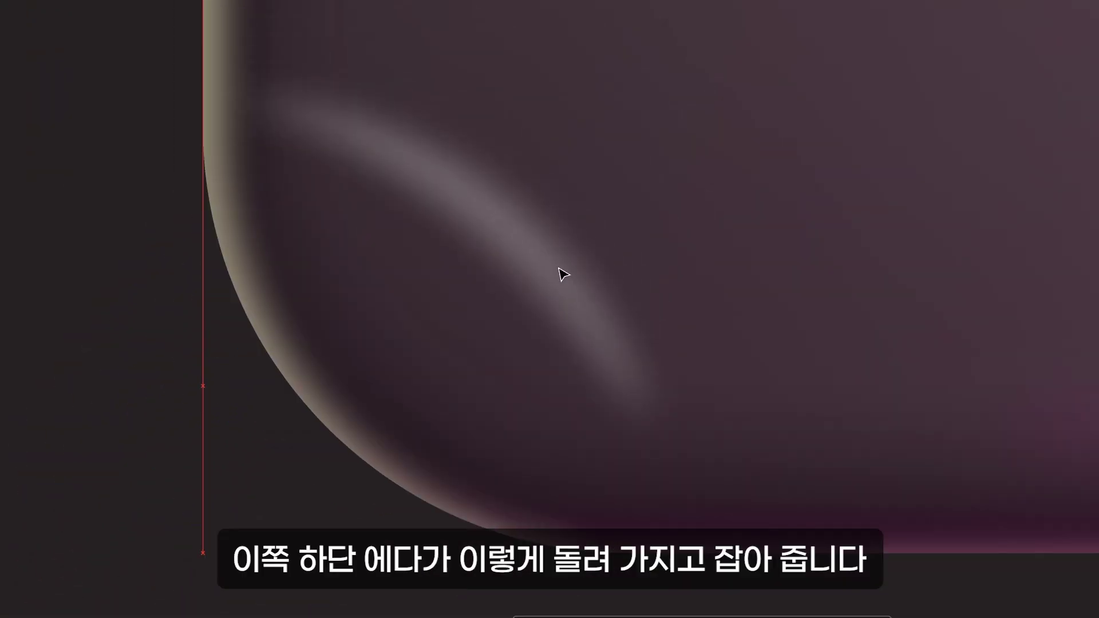
left_click(559, 273)
left_click_drag(680, 135, 240, 327)
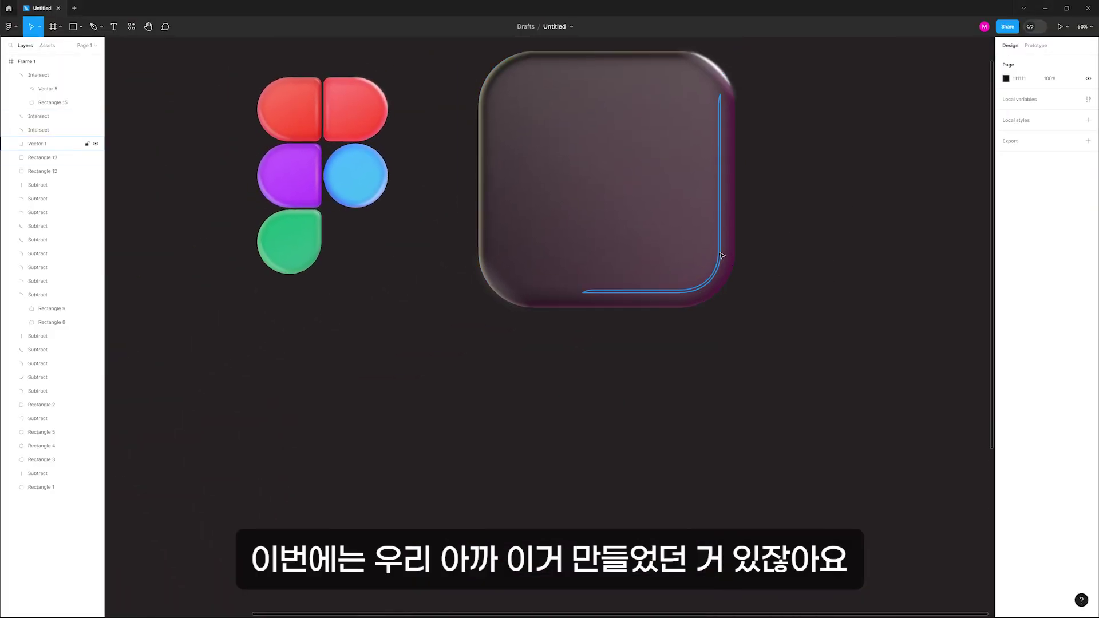
Step: Duplicate the blurred L-shaped edge reflection beside the square and change the copy's fill to FFFFFF
left_click_drag(720, 253, 838, 267)
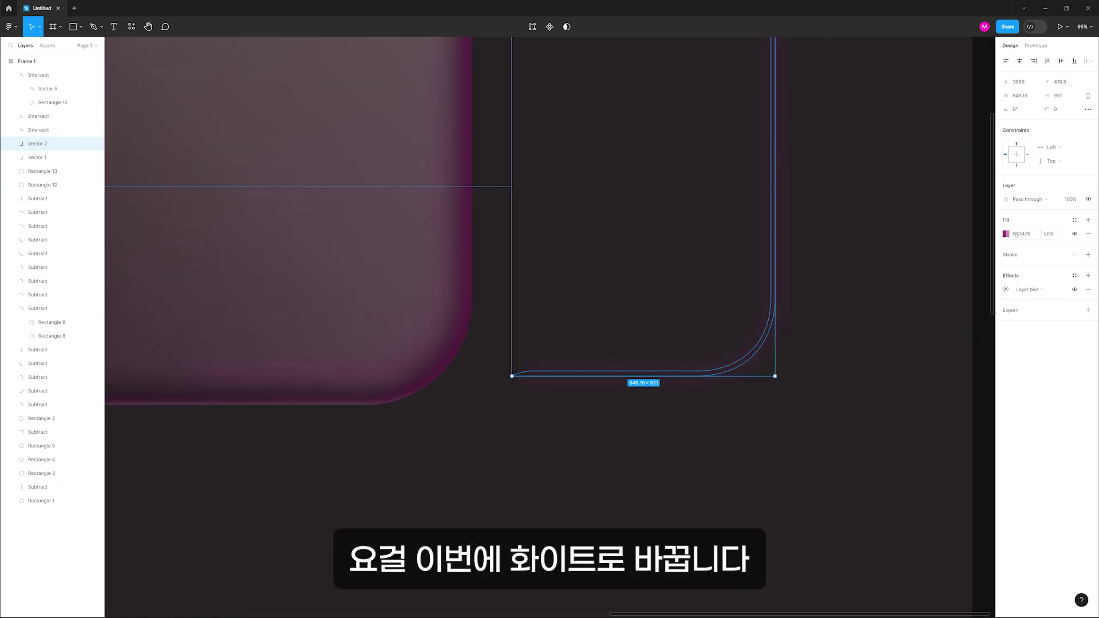
left_click(1006, 234)
left_click_drag(849, 297, 703, 162)
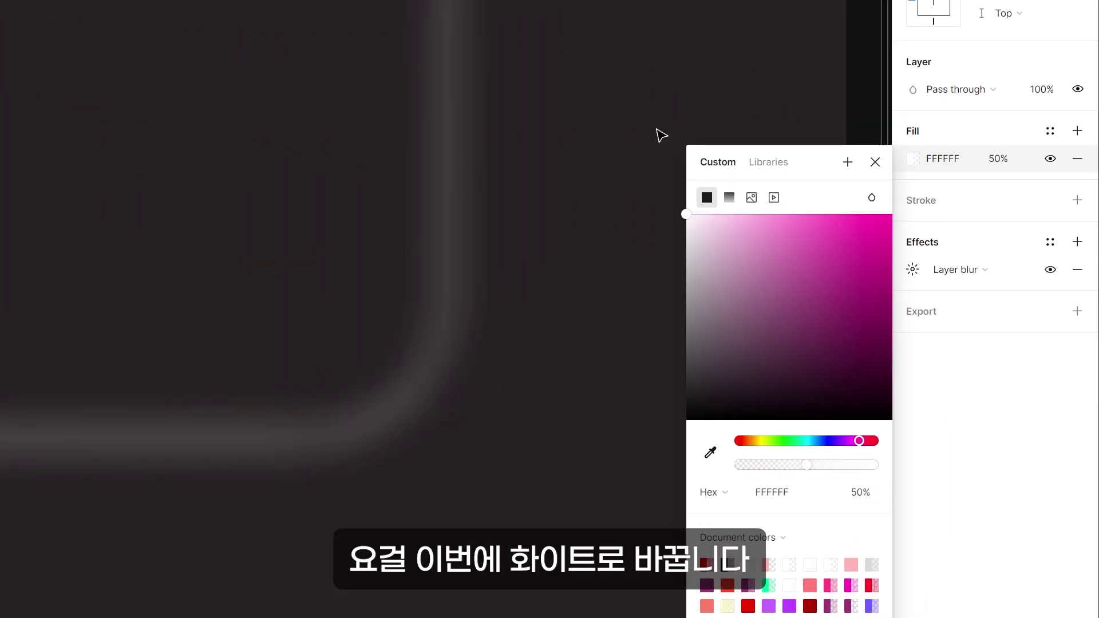
Step: Set the white L-shaped copy's fill opacity to 10% and place it along the square's lower-right edge
left_click(998, 159)
type("1")
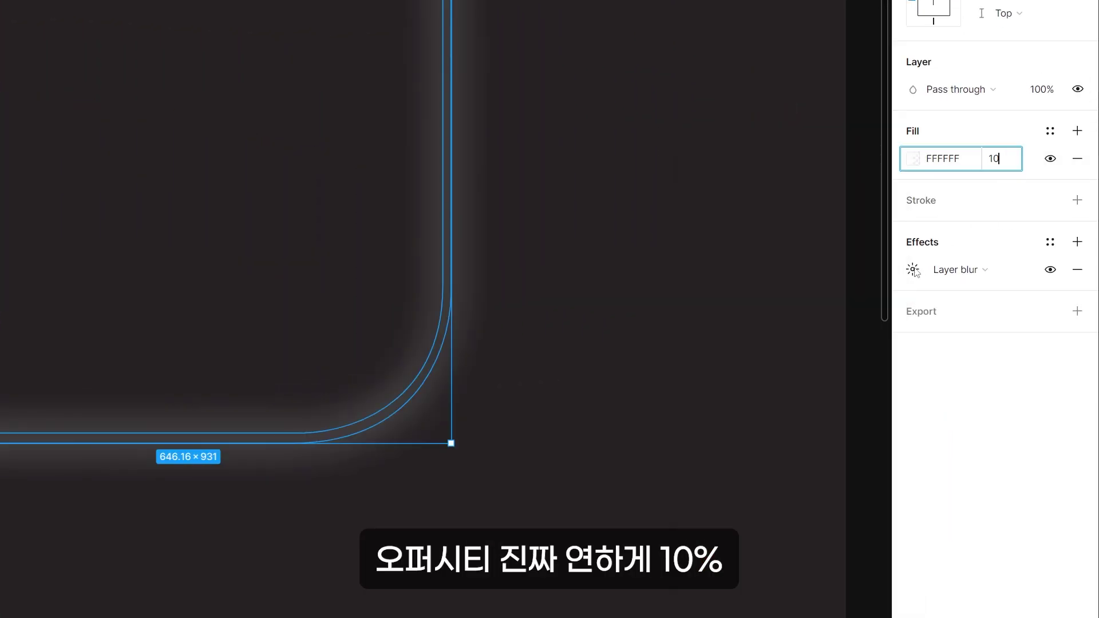
type("0")
left_click(913, 269)
left_click(489, 443)
left_click_drag(408, 385, 467, 333)
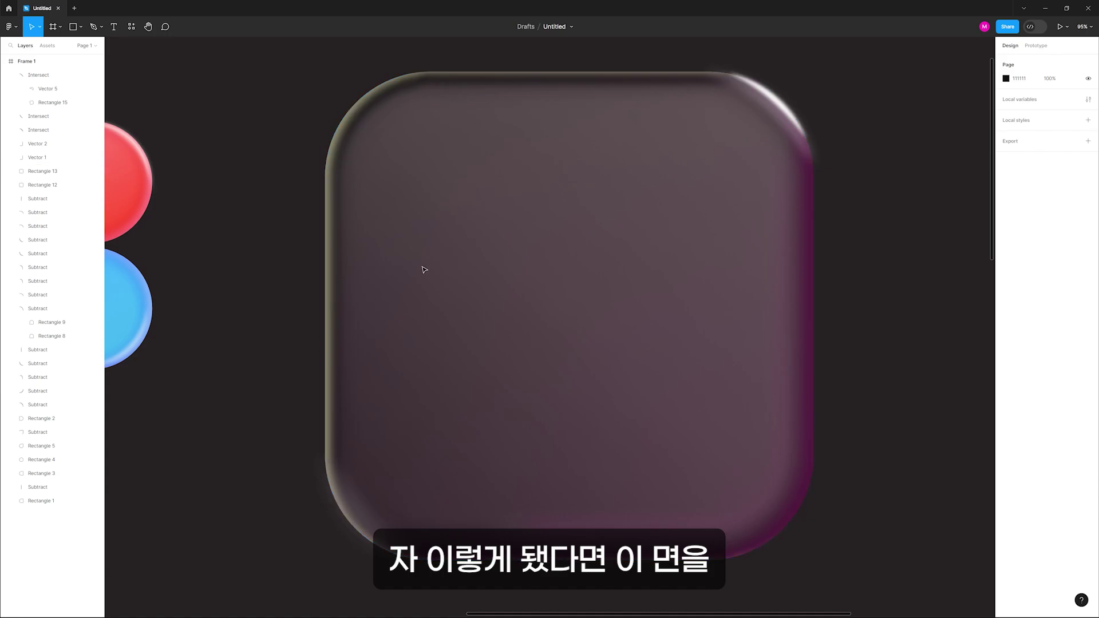
Step: Duplicate the 1200 × 1200 gradient rounded square in place and send the copy to the very back
left_click(550, 299)
key("Escape")
left_click(626, 292)
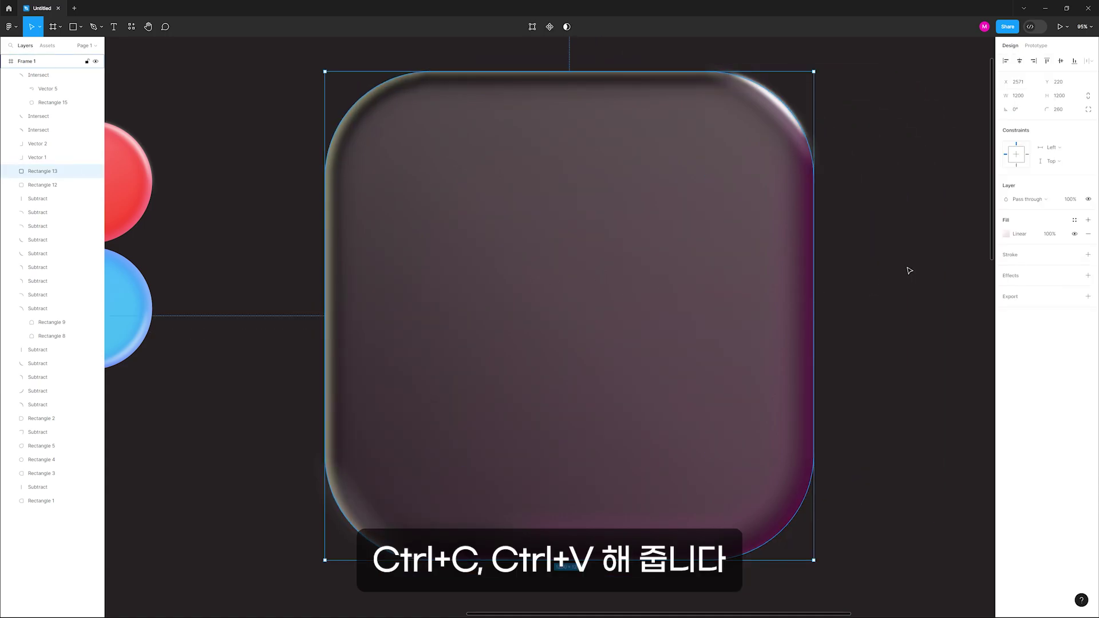
key("ctrl+shift+bracketleft")
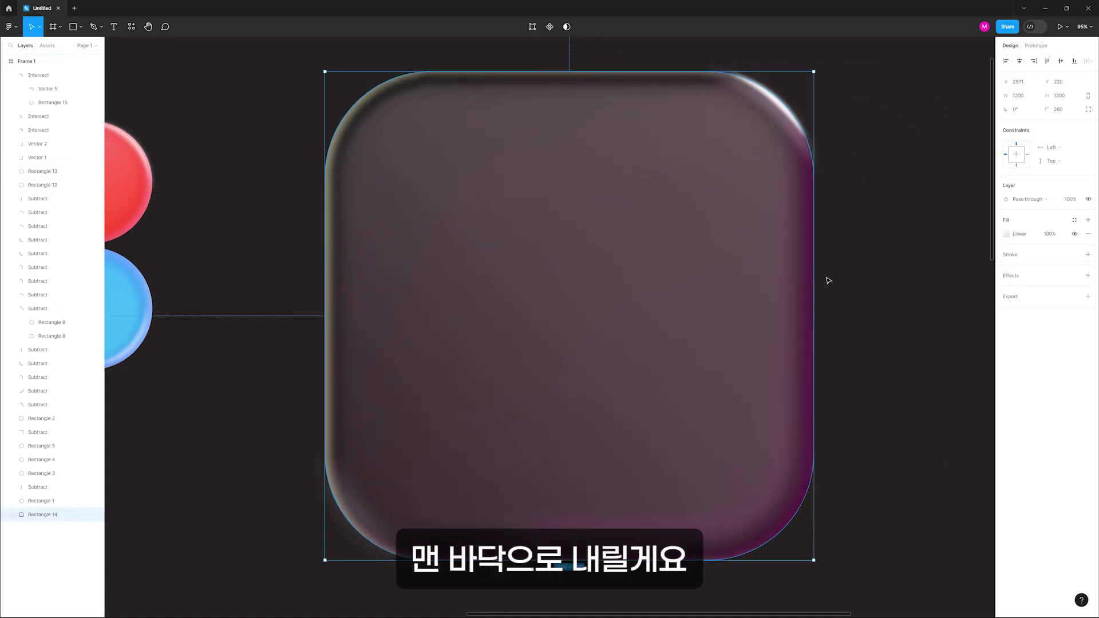
Step: Offset the back copy 50 to the right to give it a solid 00FF1A fill, and realign it behind the square
key("shift+Right")
key("shift+Right")
key("shift+Right")
key("shift+Right")
key("shift+Right")
left_click(1006, 233)
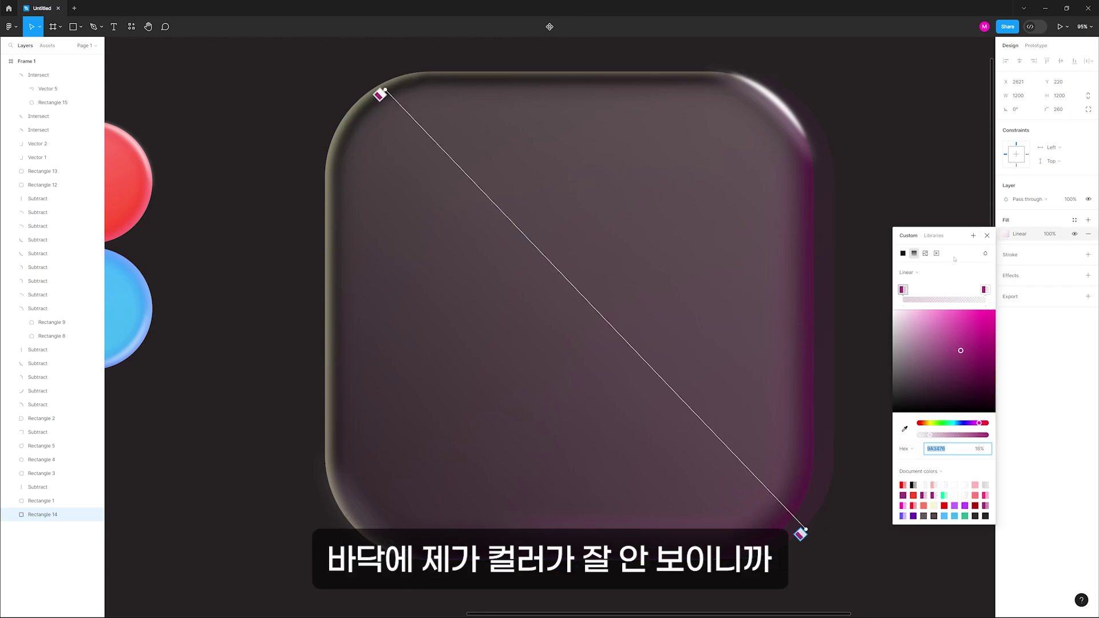
left_click(903, 254)
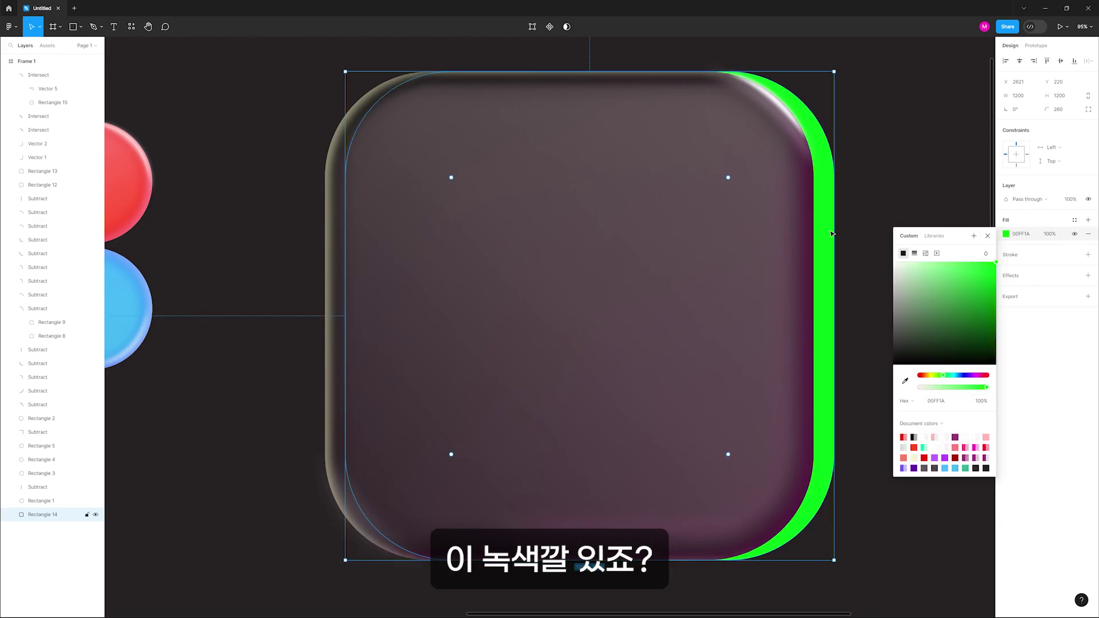
double_click(834, 234)
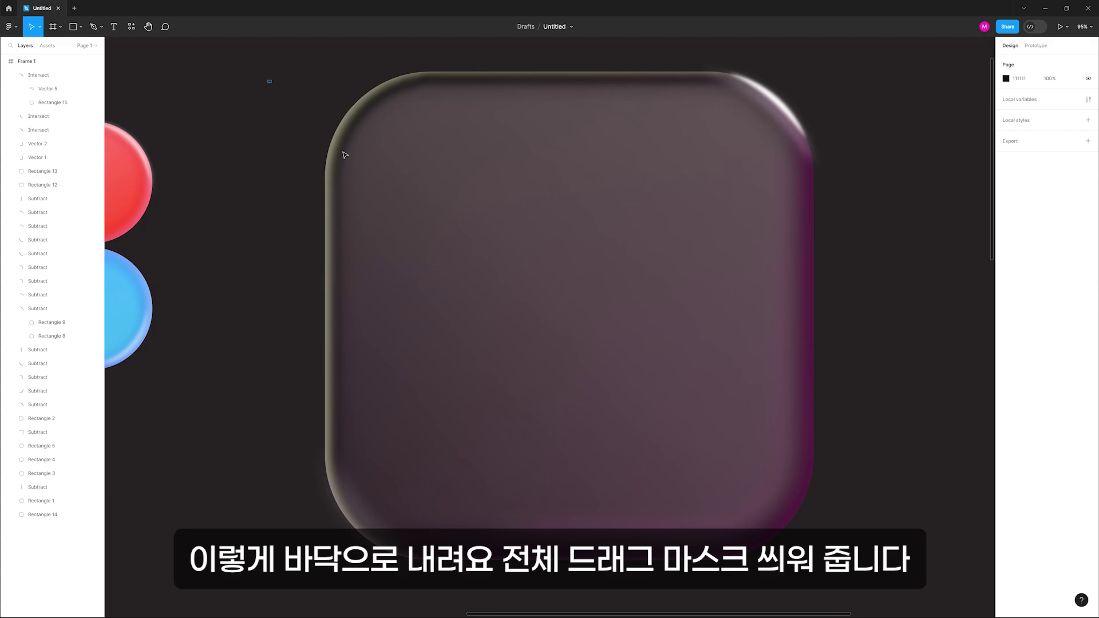
Step: Mask all of the square's shading, reflection and highlight layers with the rounded square at the back
left_click_drag(268, 80, 819, 518)
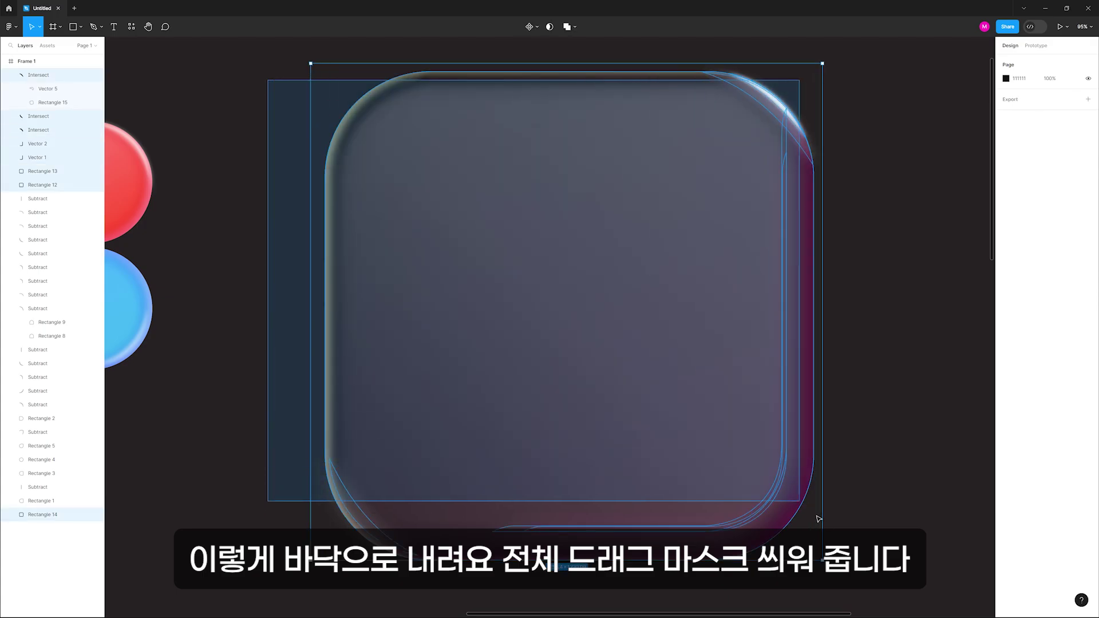
key("ctrl+alt+m")
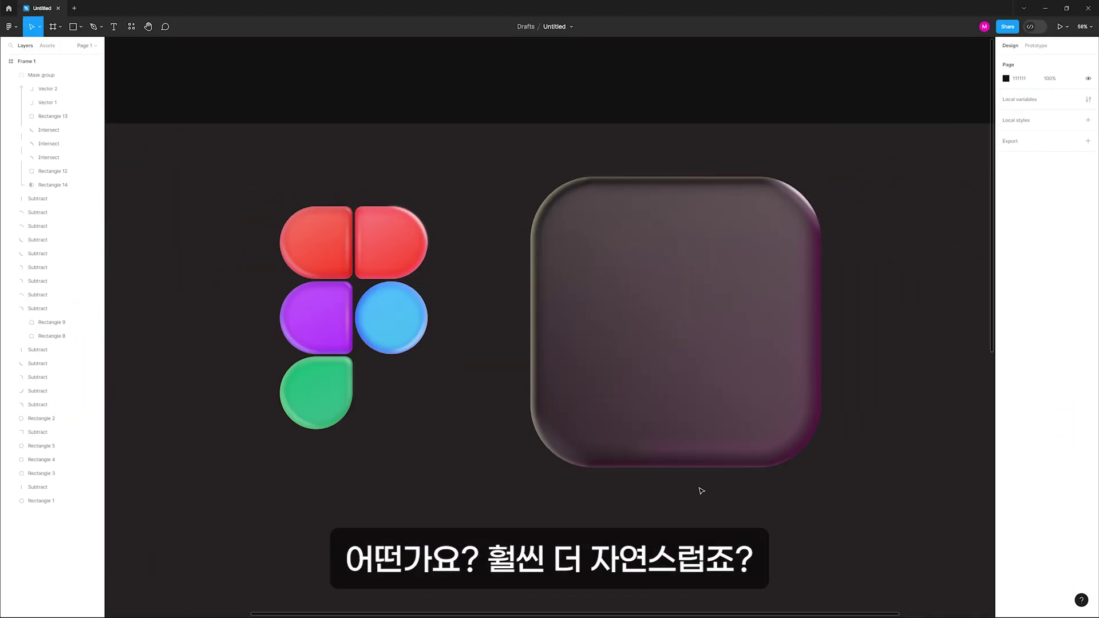
key("z")
left_click_drag(670, 122, 874, 346)
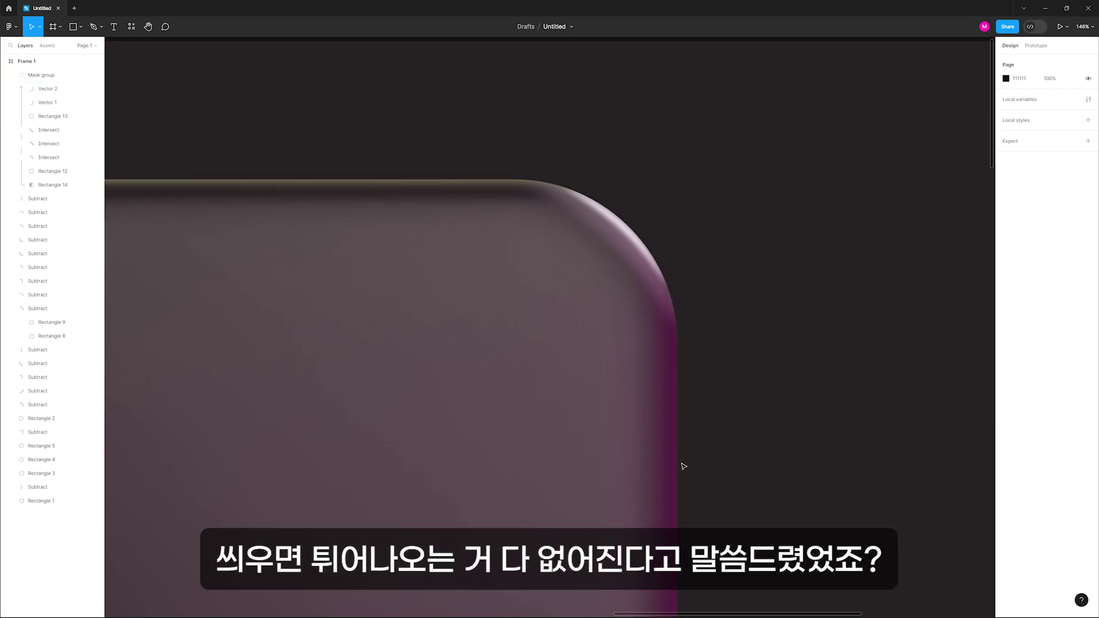
scroll(683, 466, "down", 10)
scroll(683, 466, "left", 10)
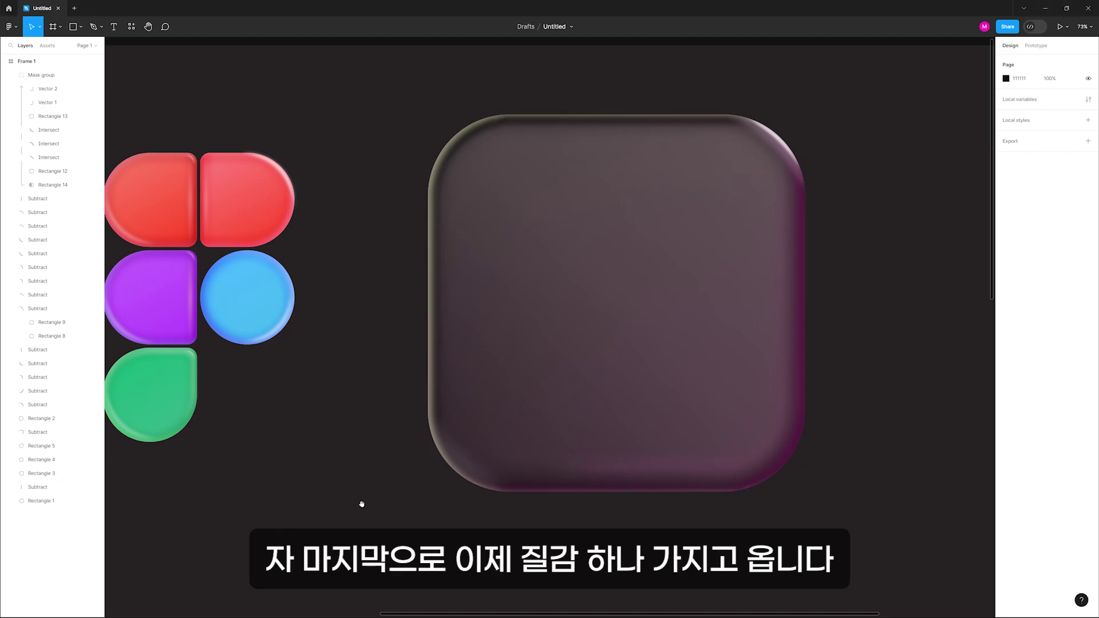
Step: Place the texture image exactly over the rounded square, sized 1200 × 1200 at X 2571, Y 220
left_click_drag(351, 553, 448, 144)
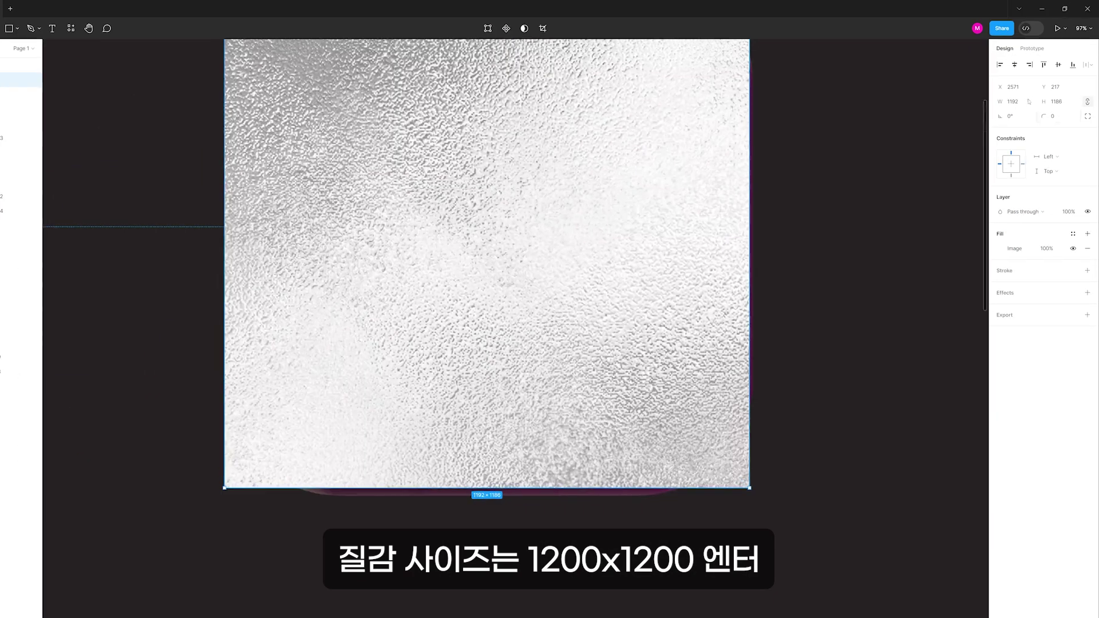
left_click(1035, 101)
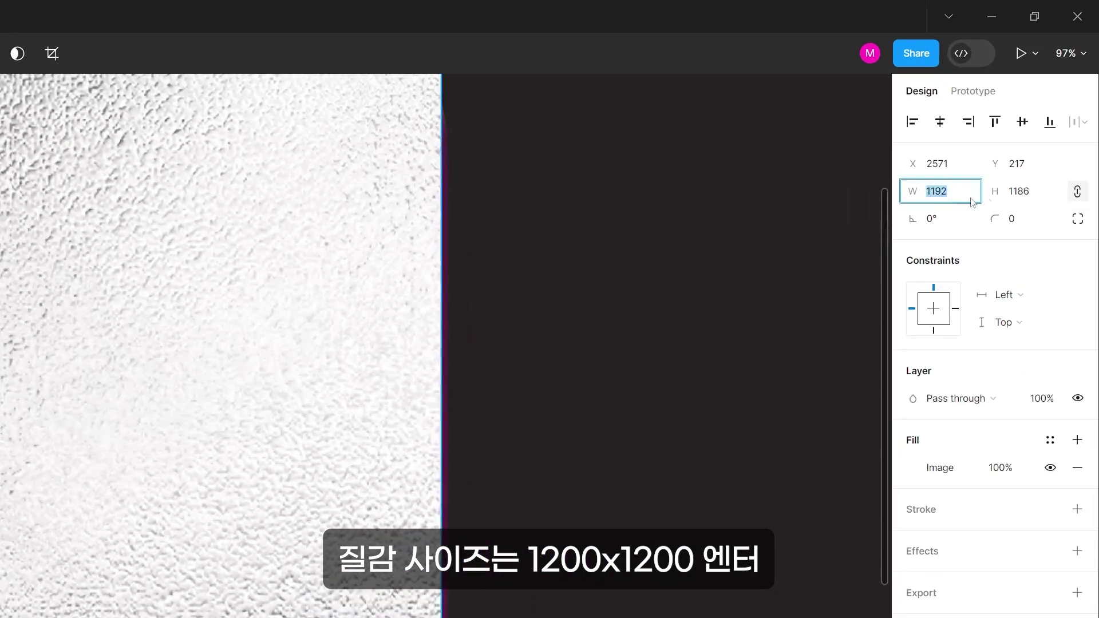
type("1200")
key("Return")
type("1200")
key("Return")
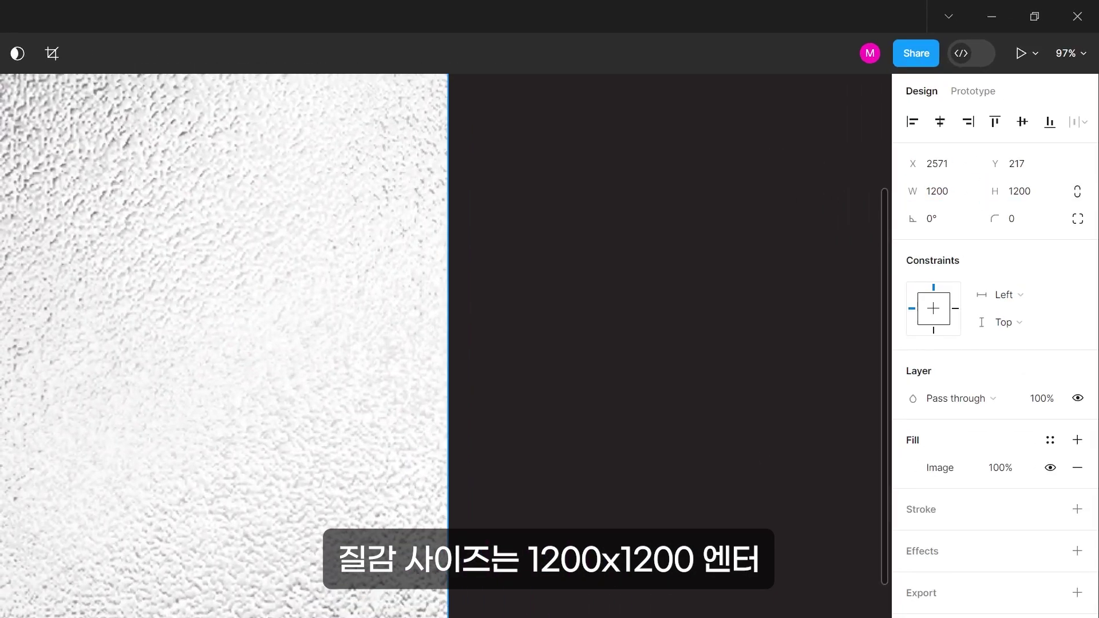
left_click_drag(96, 614, 351, 617)
mouse_move(29, 604)
left_mouse_down()
mouse_move(45, 617)
mouse_move(22, 607)
mouse_move(36, 605)
left_mouse_up()
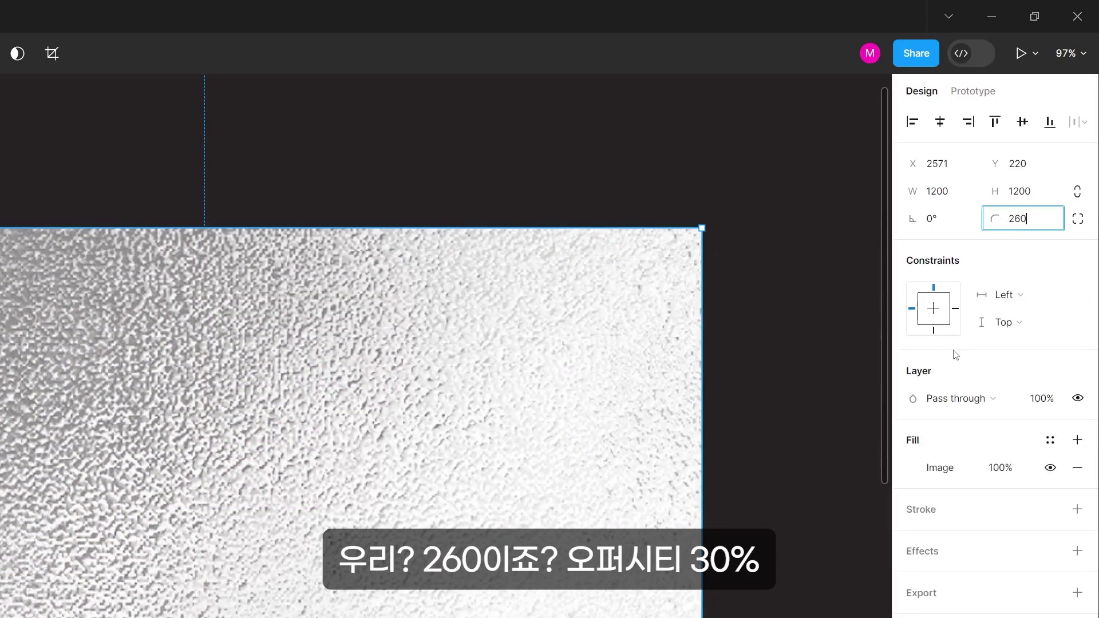
Step: Give the texture image a corner radius of 260, a 30% fill opacity and the Soft light blend mode
key("Return")
left_click(1005, 471)
type("30")
key("Return")
left_click(963, 403)
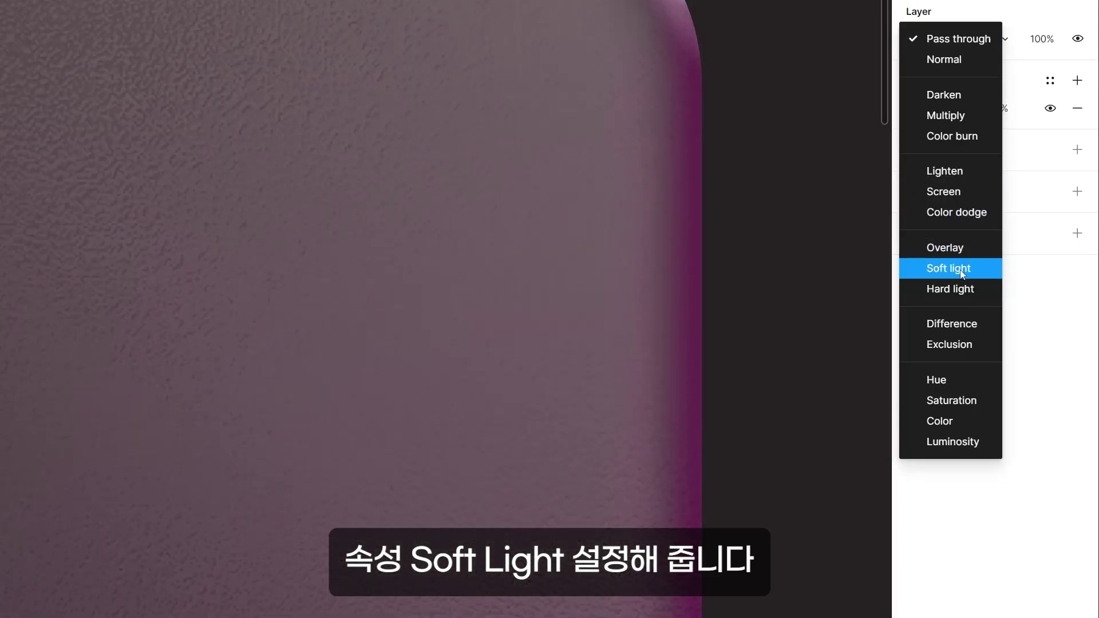
left_click(962, 274)
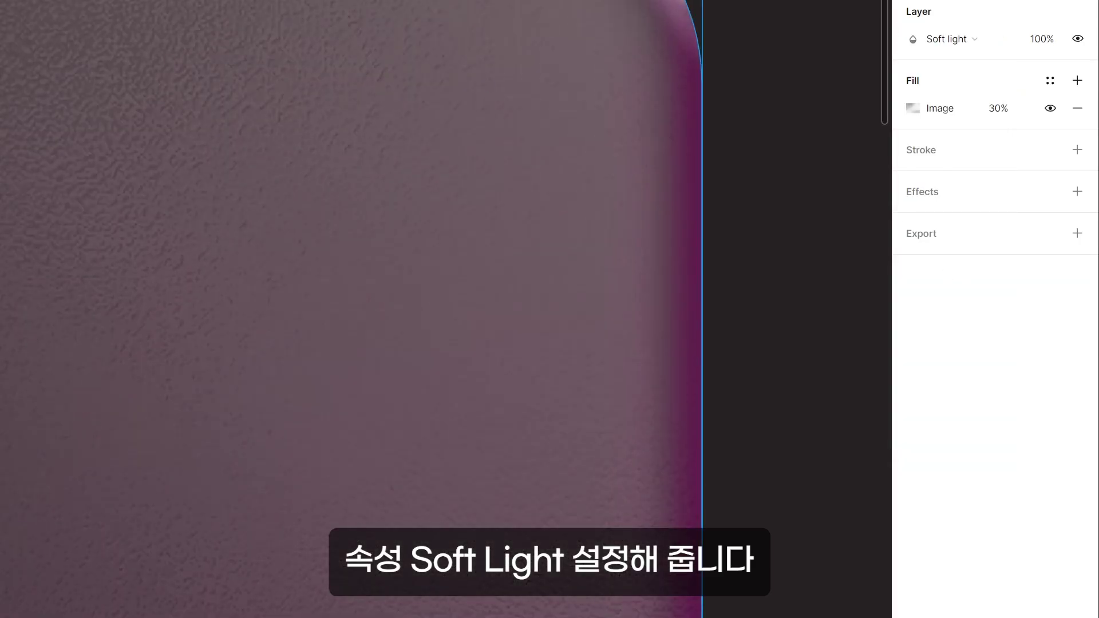
Step: Set the texture image's exposure and saturation to minimum and its contrast to maximum, and adjust its tint
left_click(911, 108)
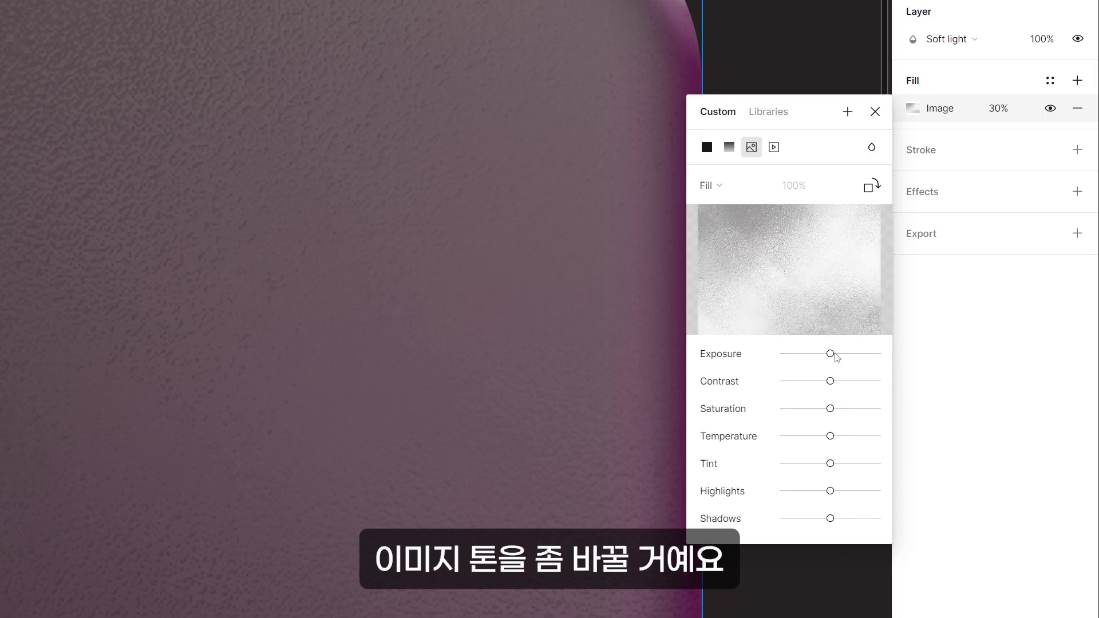
left_click_drag(831, 354, 779, 355)
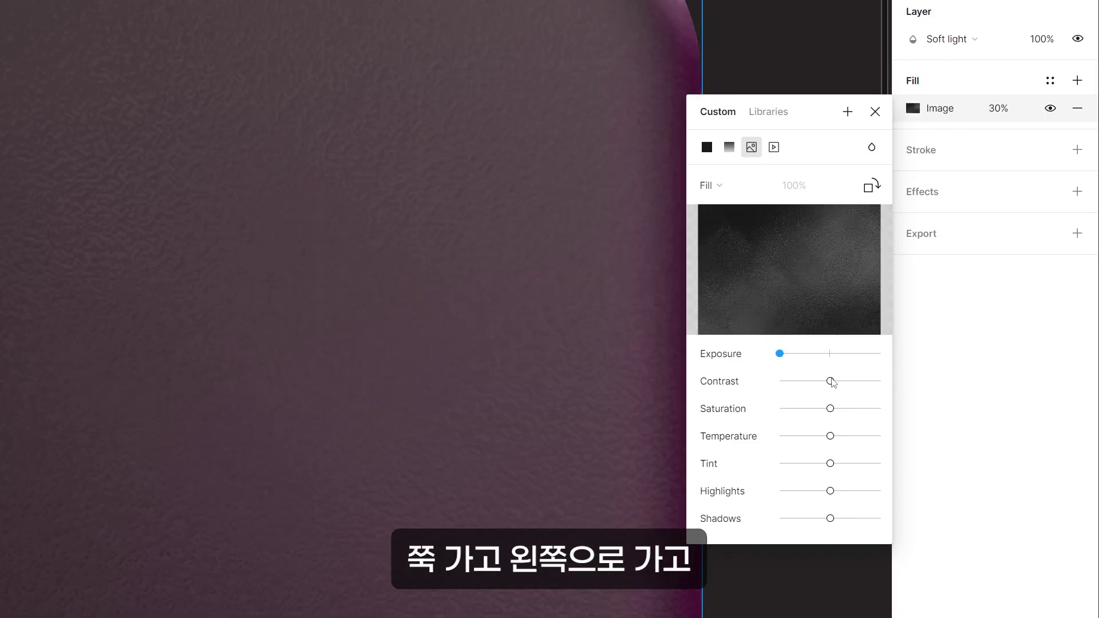
left_click_drag(832, 381, 892, 379)
left_click_drag(831, 409, 800, 417)
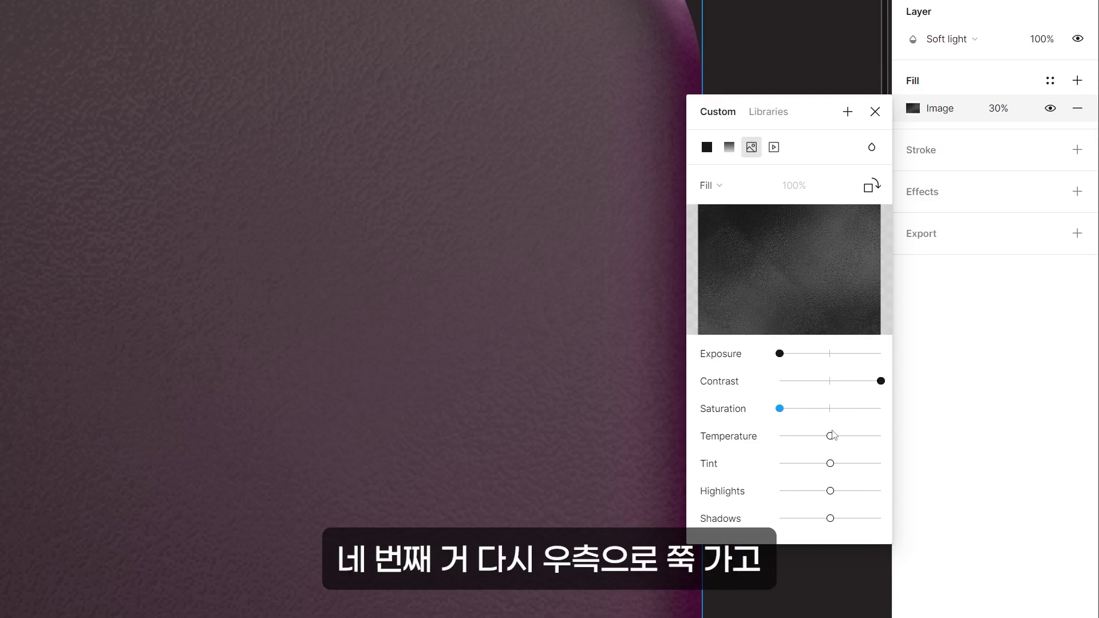
left_click(831, 464)
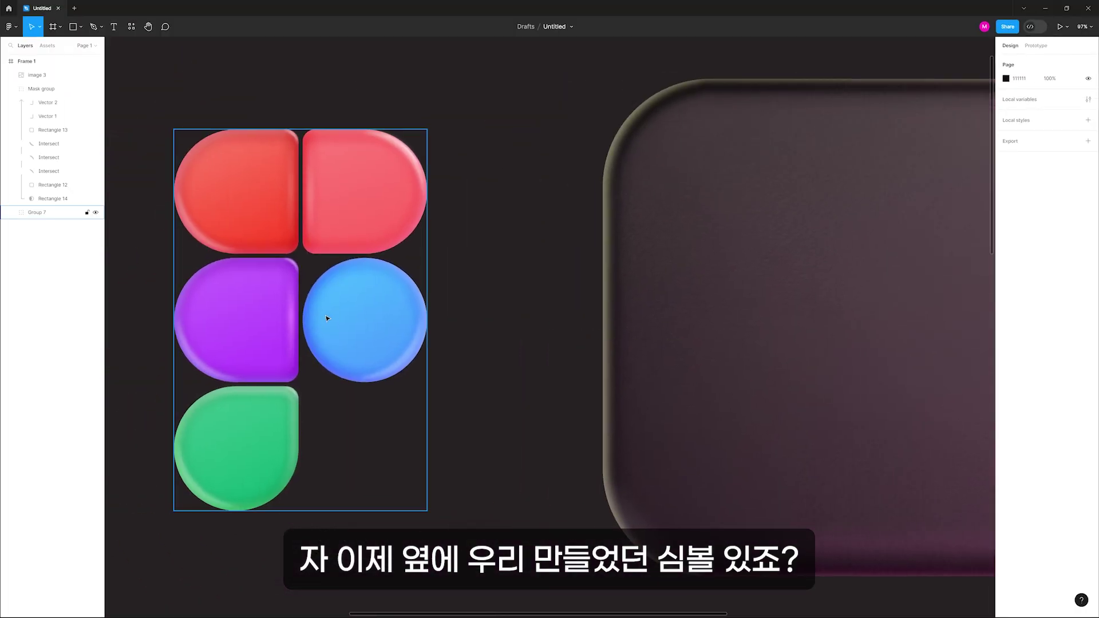
Step: Place a copy of the five-piece Figma symbol over the rounded square and centre it horizontally and vertically on the square
left_click_drag(327, 318, 670, 358)
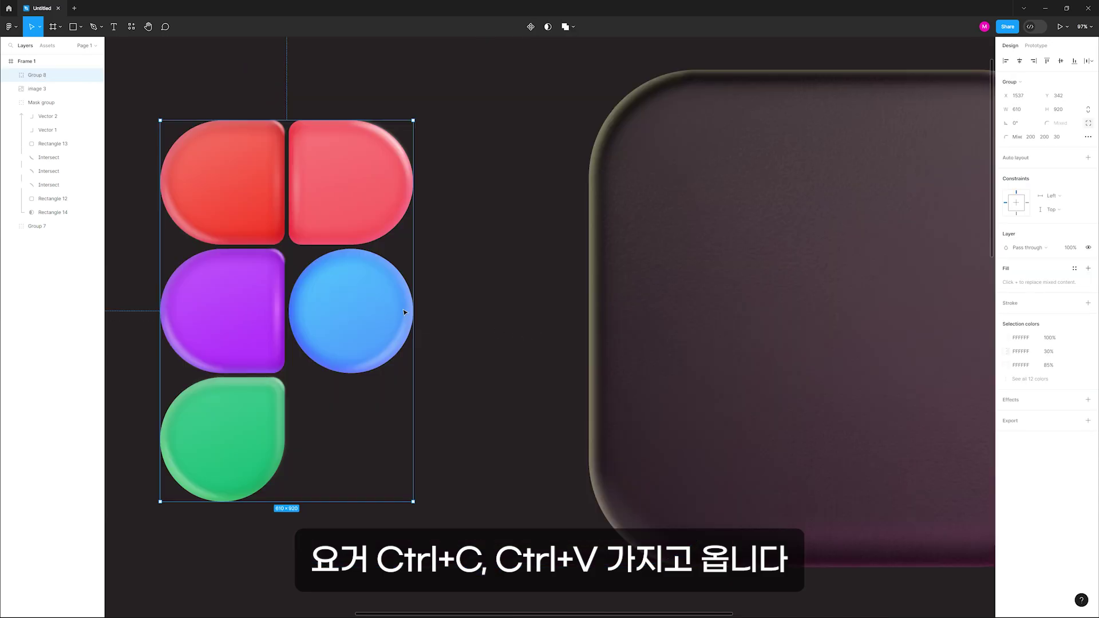
key("ctrl+v")
left_click_drag(825, 337, 527, 338)
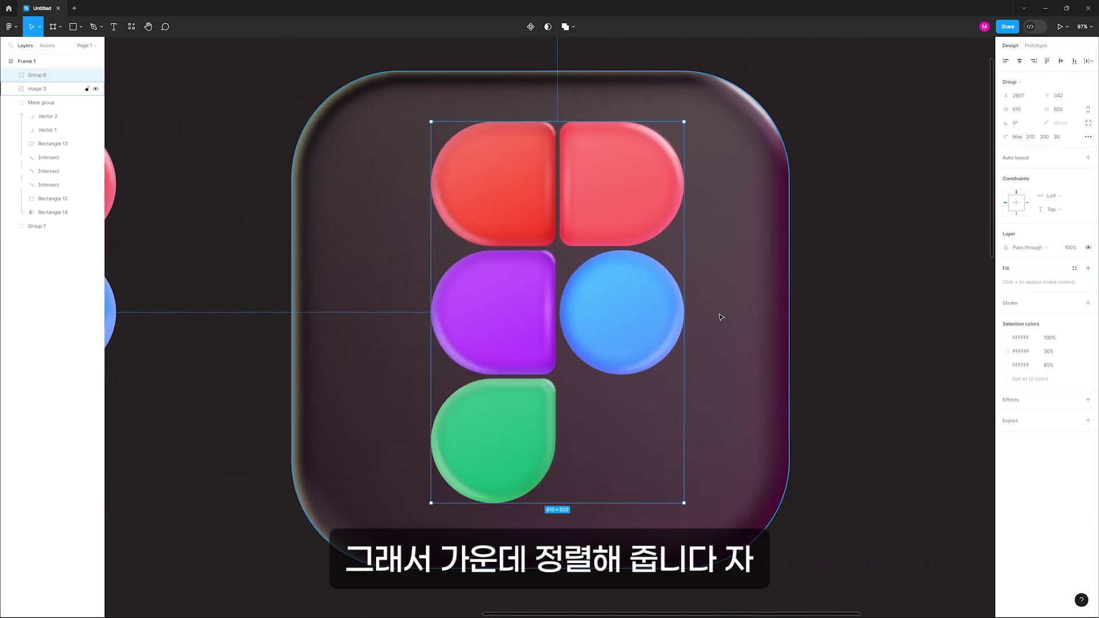
left_click(721, 317, "shift")
left_click(1020, 61)
left_click(1061, 60)
Step: Add a drop shadow to the copied symbol with X 10, Y 10, blur 50 and 50% opacity
left_click(912, 287)
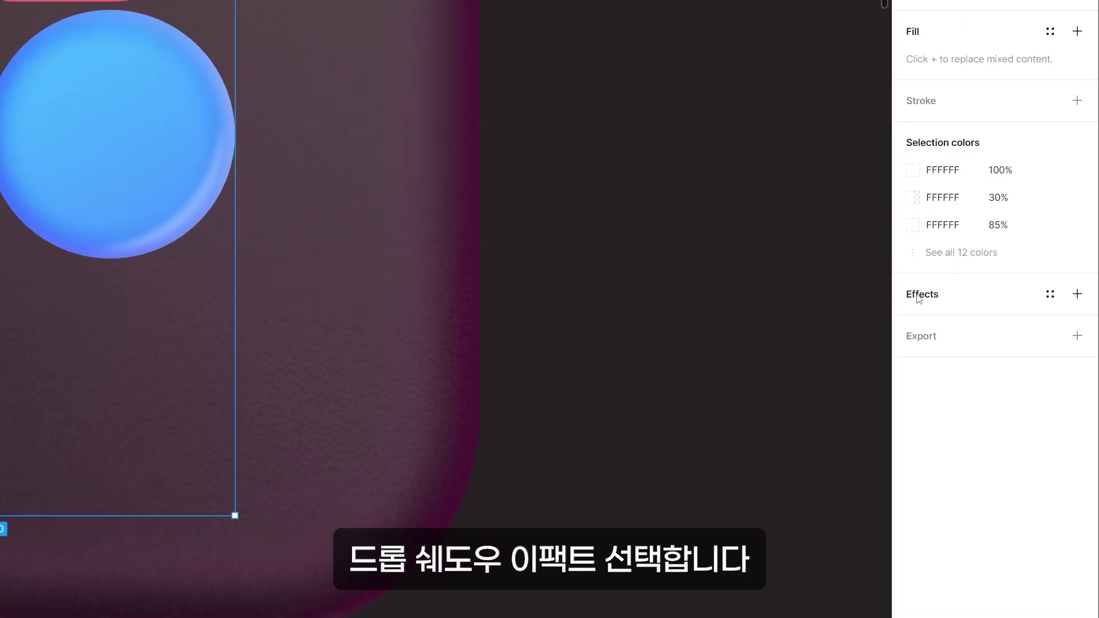
left_click(917, 298)
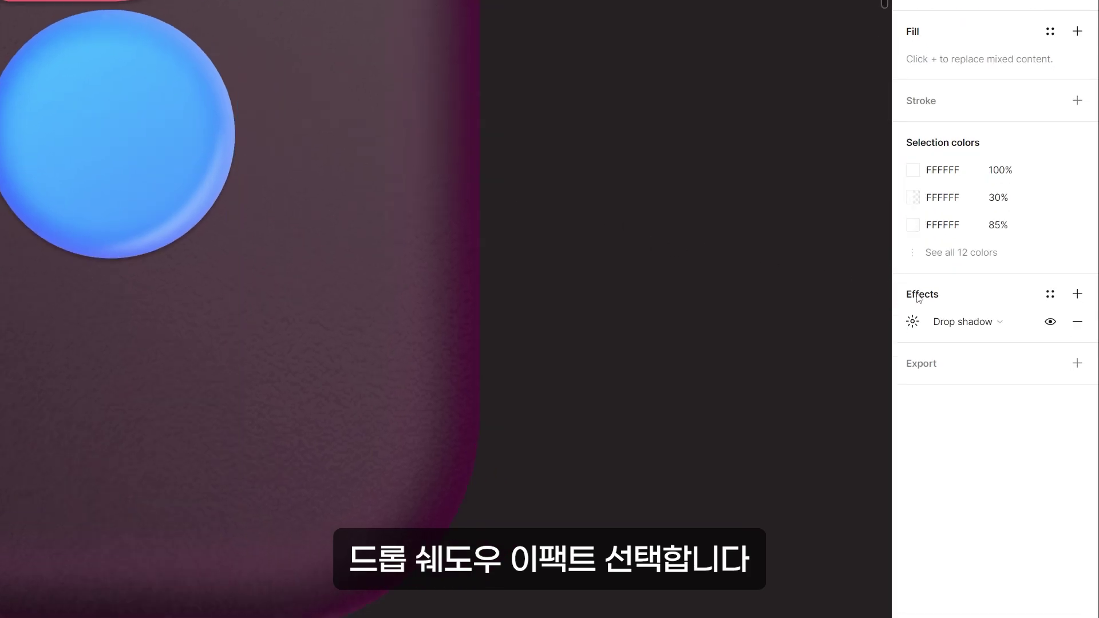
left_click(921, 328)
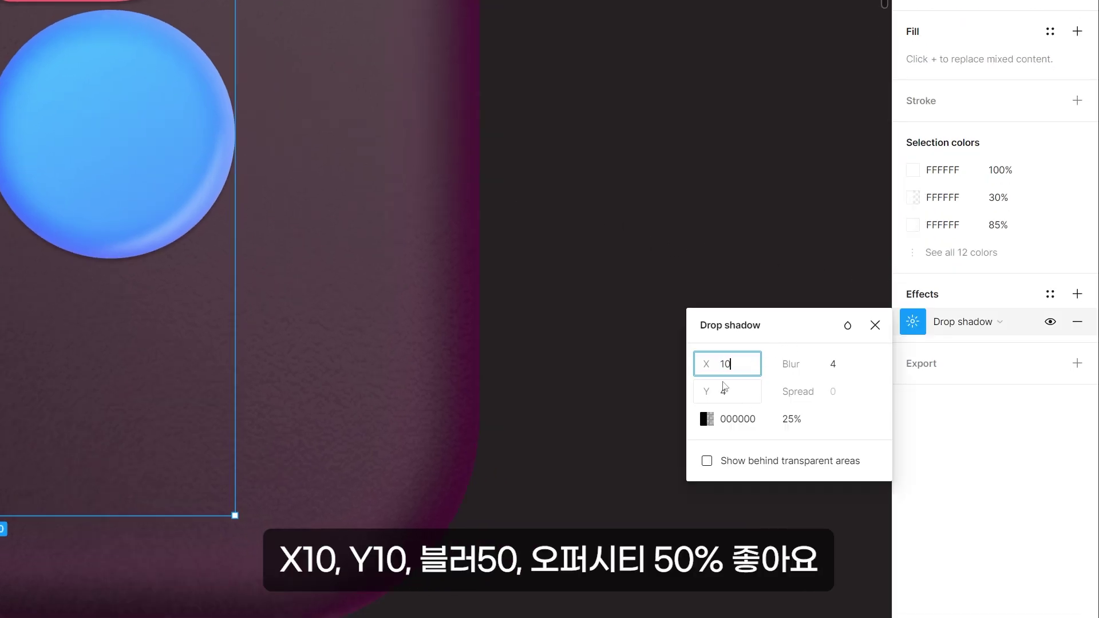
left_click(735, 398)
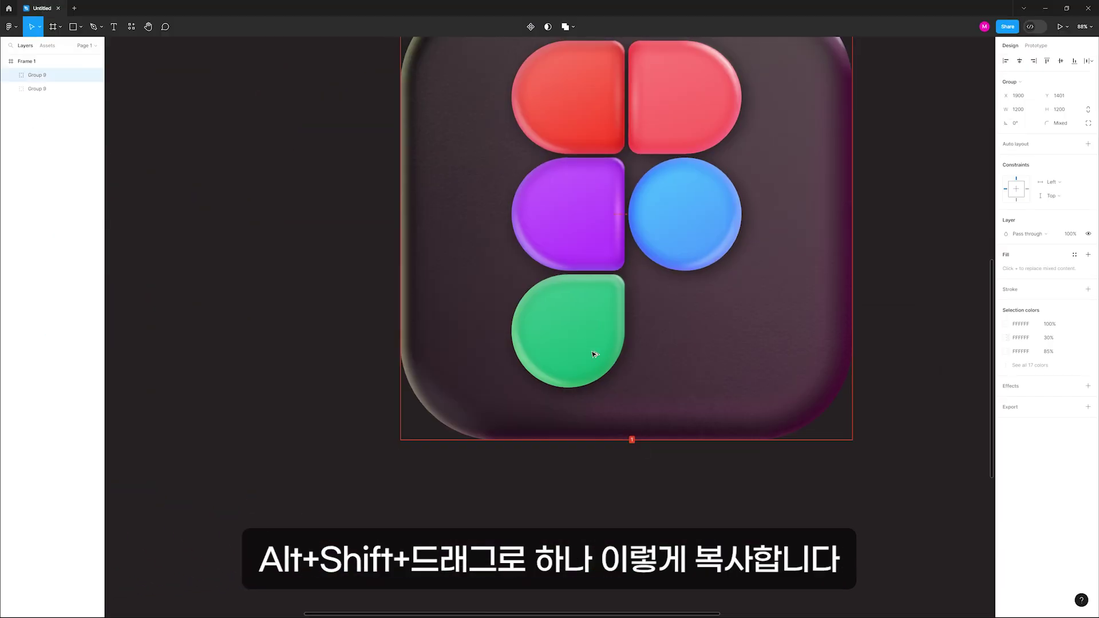
Step: Duplicate the whole app icon group straight down and scale the copy proportionally to 1000 × 1000
left_click_drag(589, 356, 581, 529)
scroll(582, 326, "down", 4)
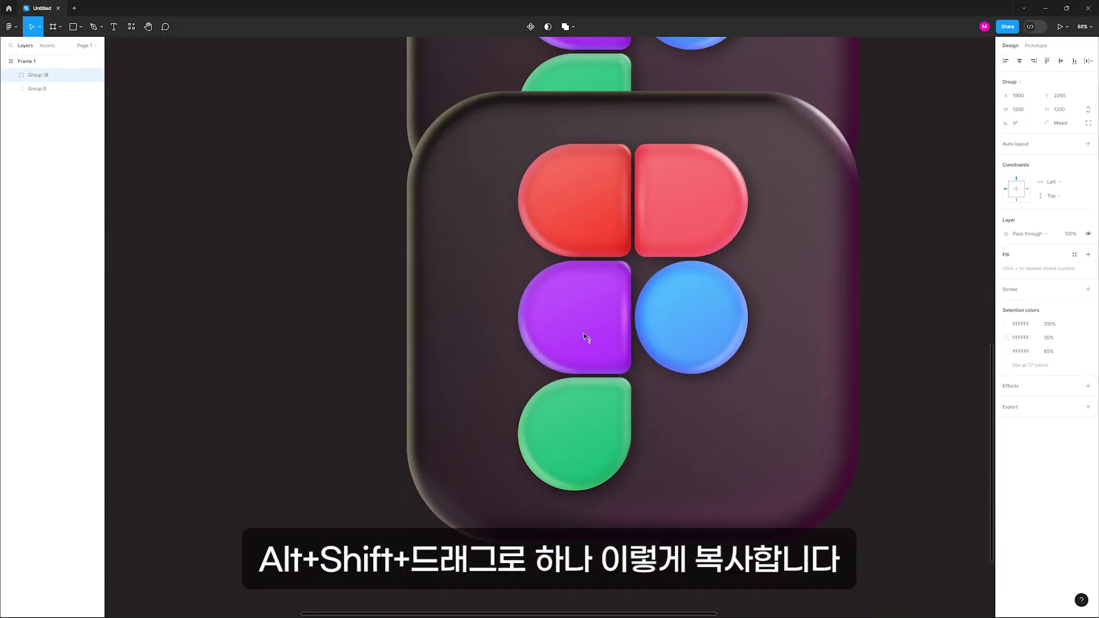
left_click_drag(587, 338, 589, 455)
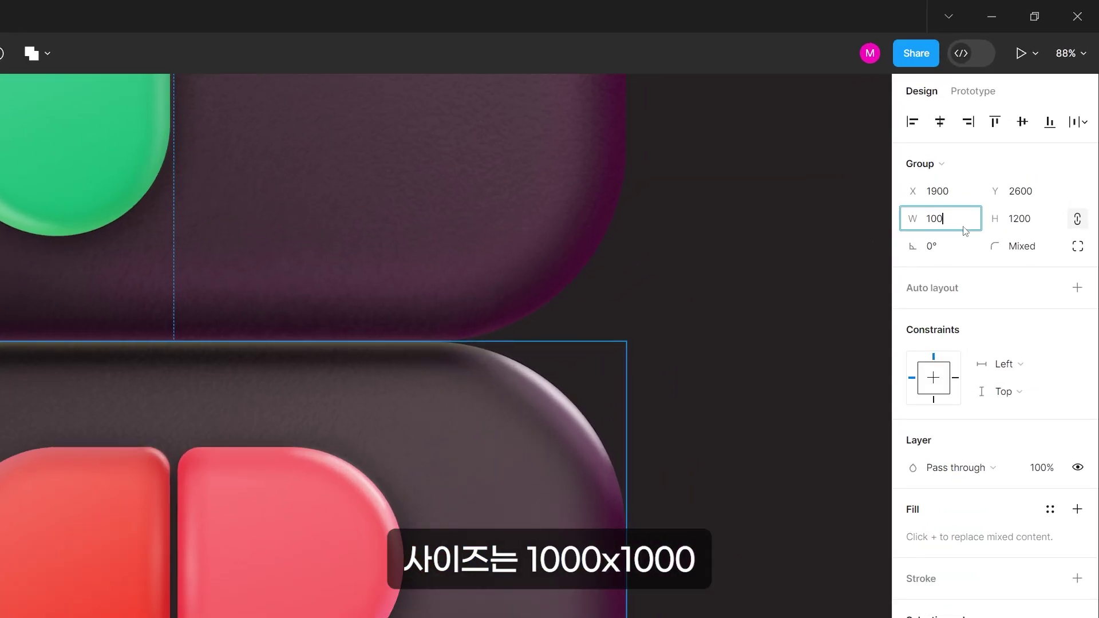
key("Return")
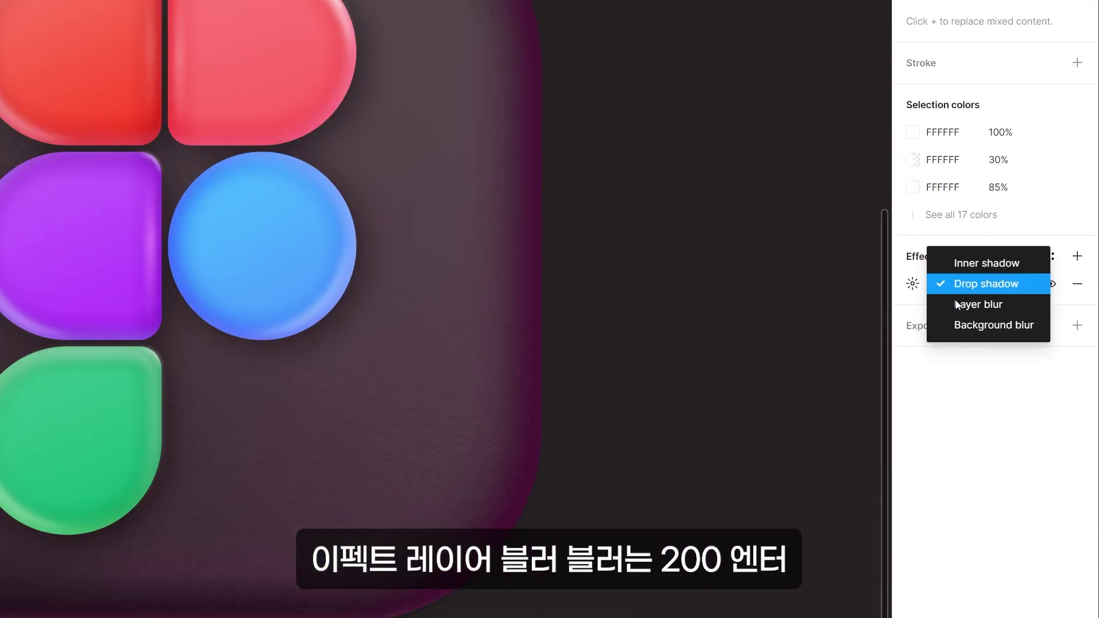
Step: Give the smaller icon copy a layer blur of 200 instead of a drop shadow
left_click(945, 303)
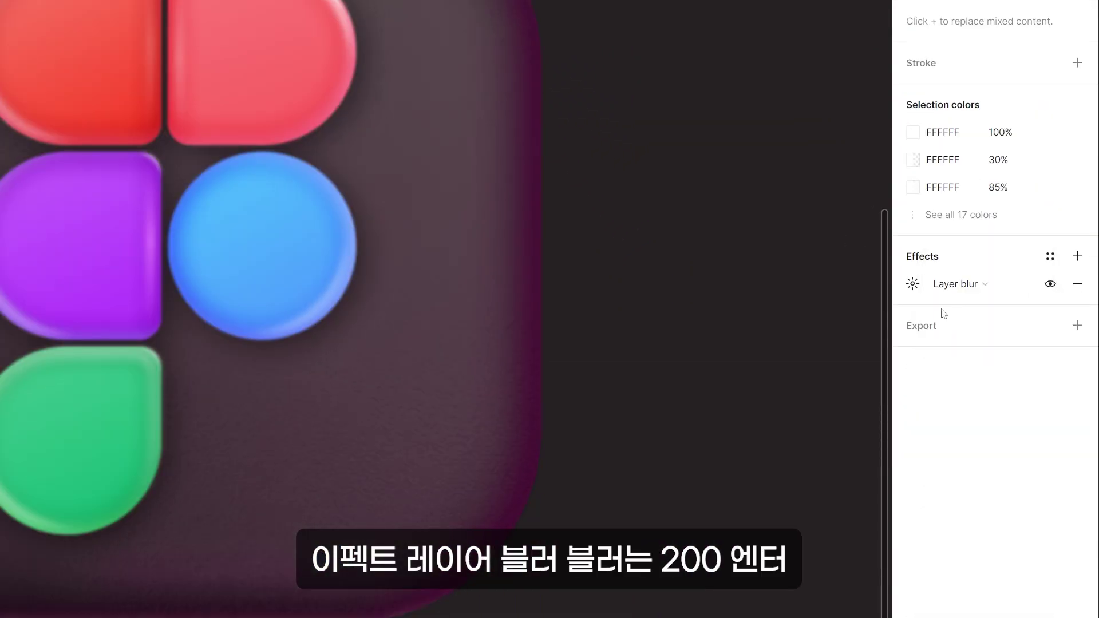
left_click(906, 285)
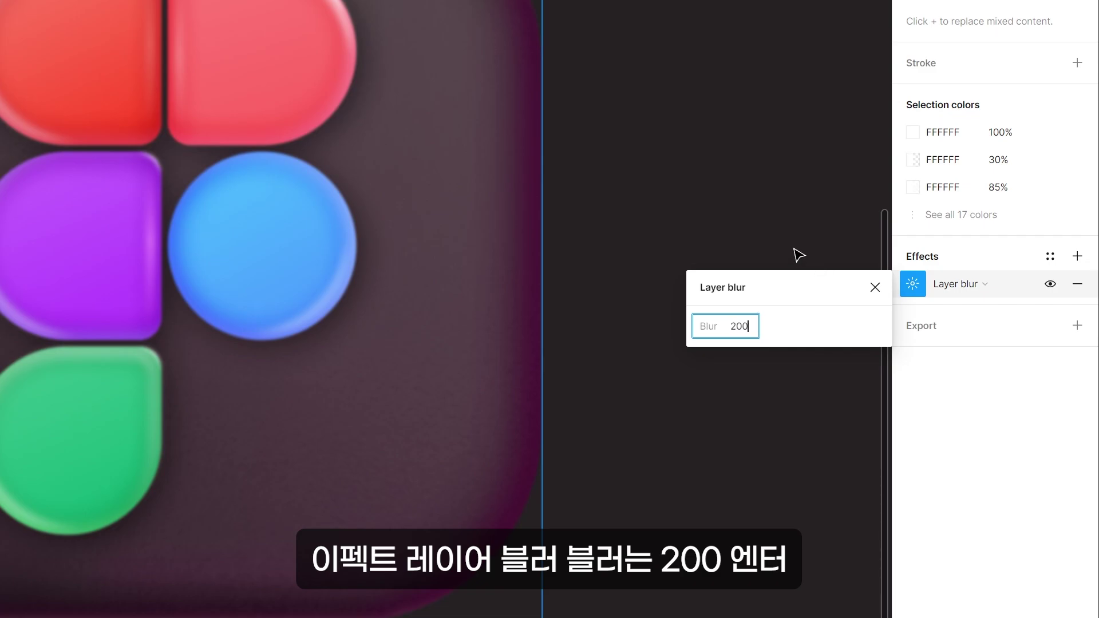
key("Return")
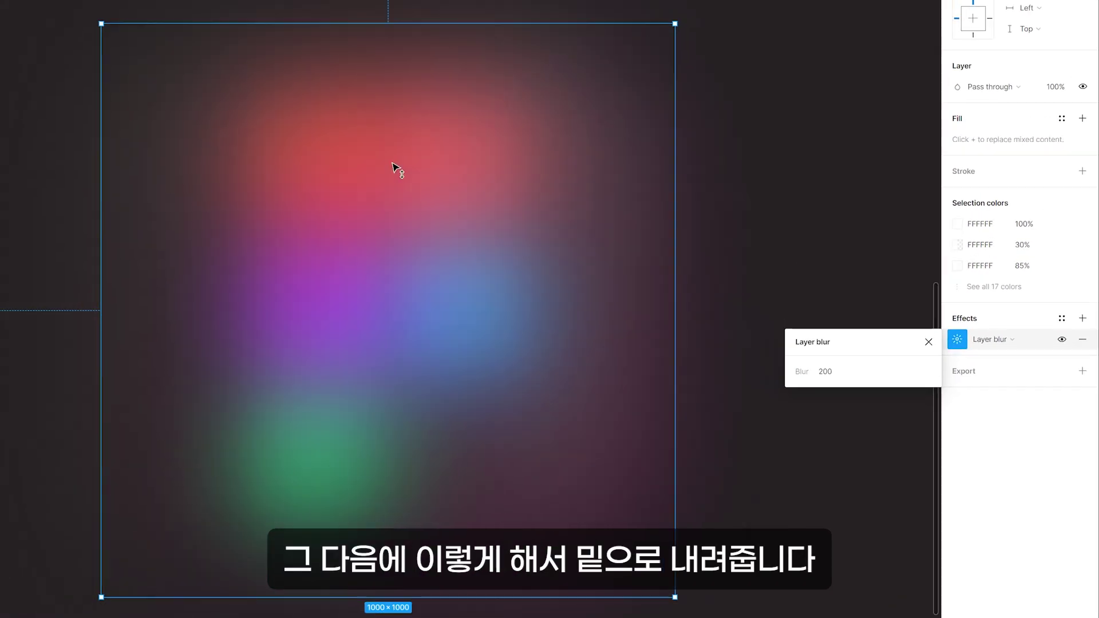
Step: Send the blurred copy behind the app icon and position it so its colours glow just below the icon's lower edge
scroll(620, 299, "down", 5)
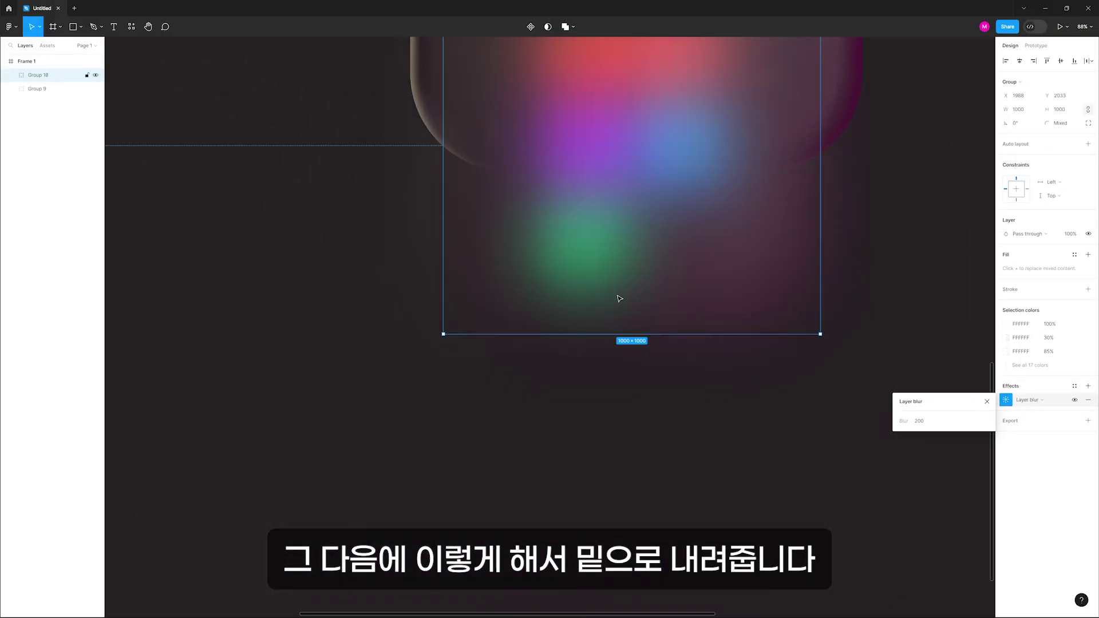
right_click(613, 265)
left_click(581, 248)
key("ctrl+[")
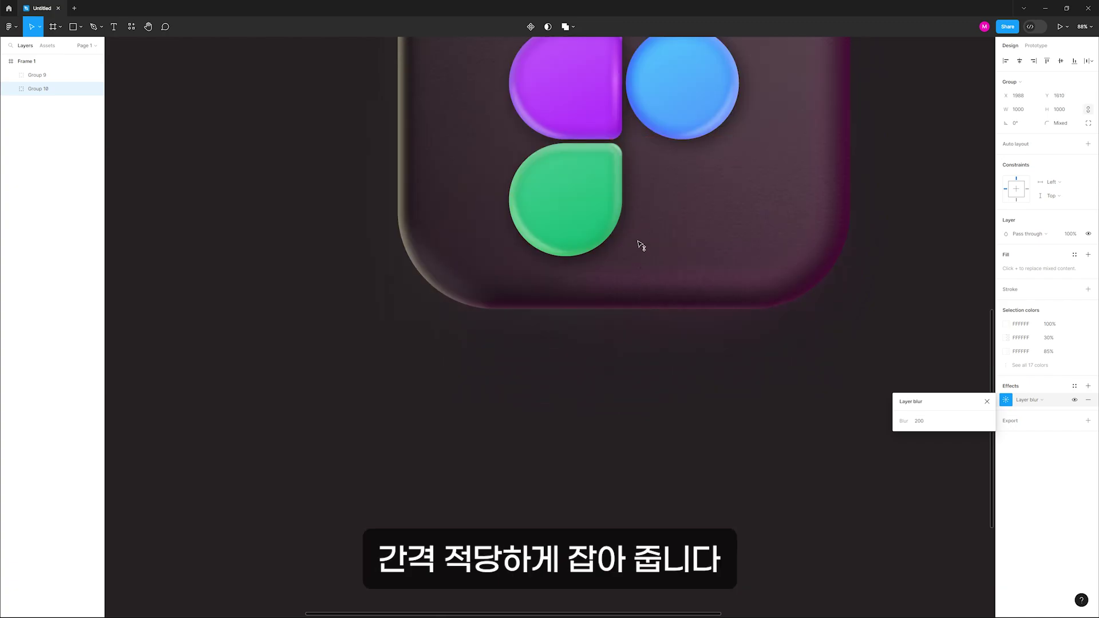
left_click_drag(640, 245, 638, 240)
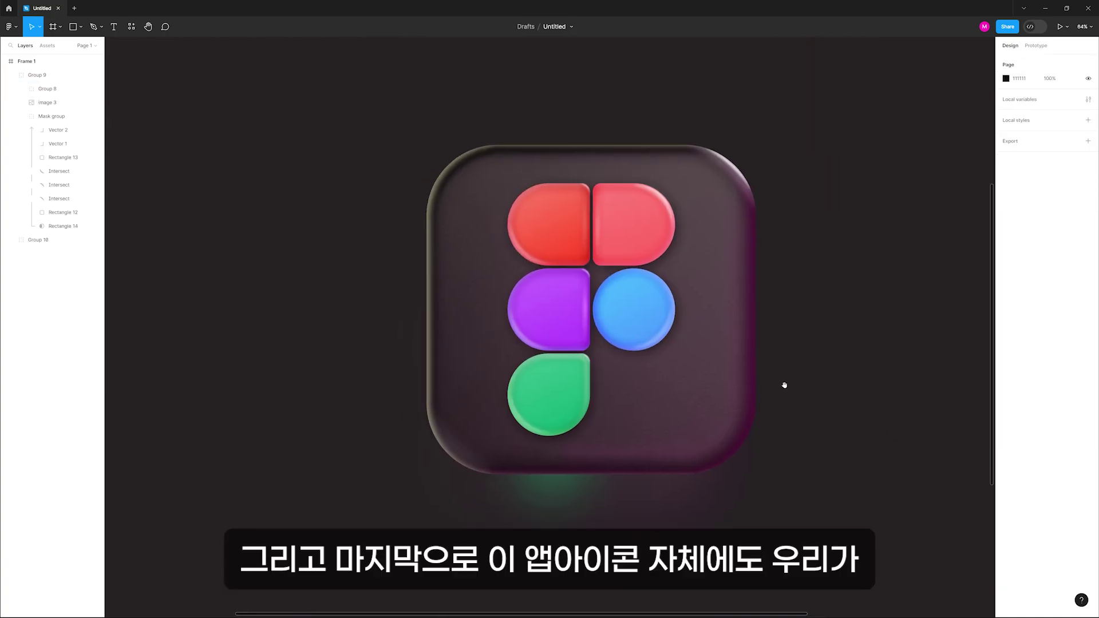
Step: Add a drop shadow to the main app icon group with X 0, Y 100, blur 200 and 50% opacity, and deselect it
left_click(713, 385)
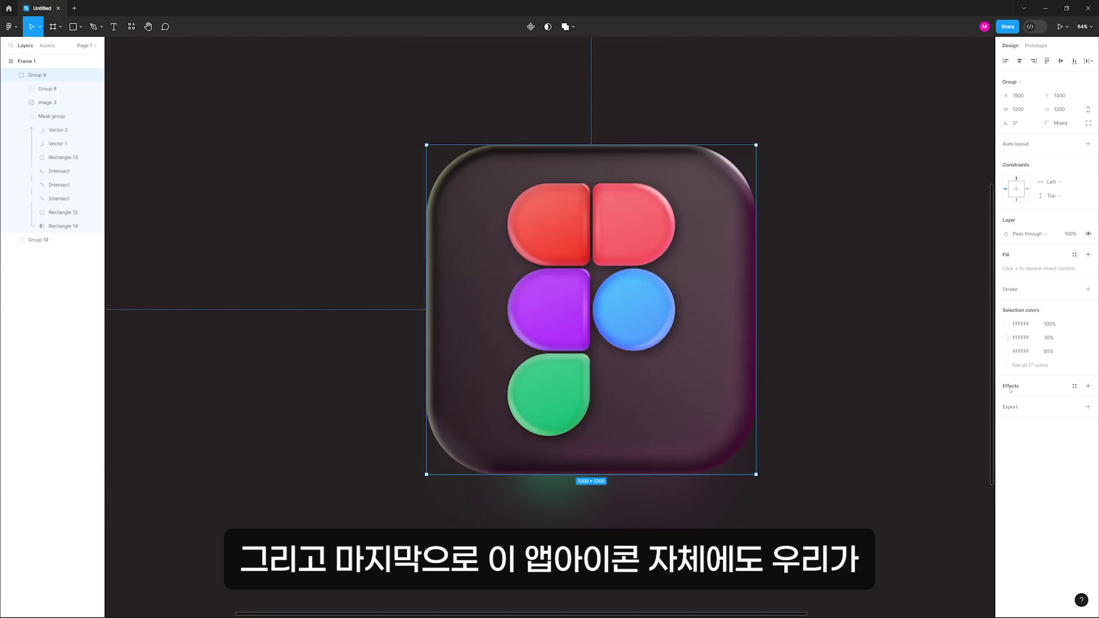
left_click(1011, 386)
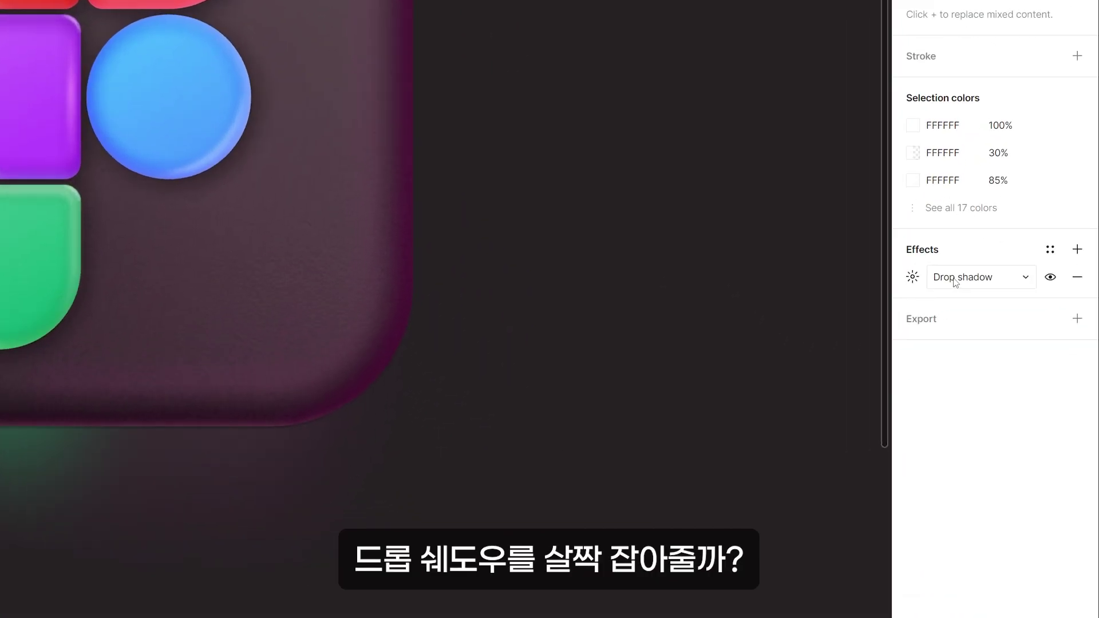
left_click(1027, 401)
left_click(915, 279)
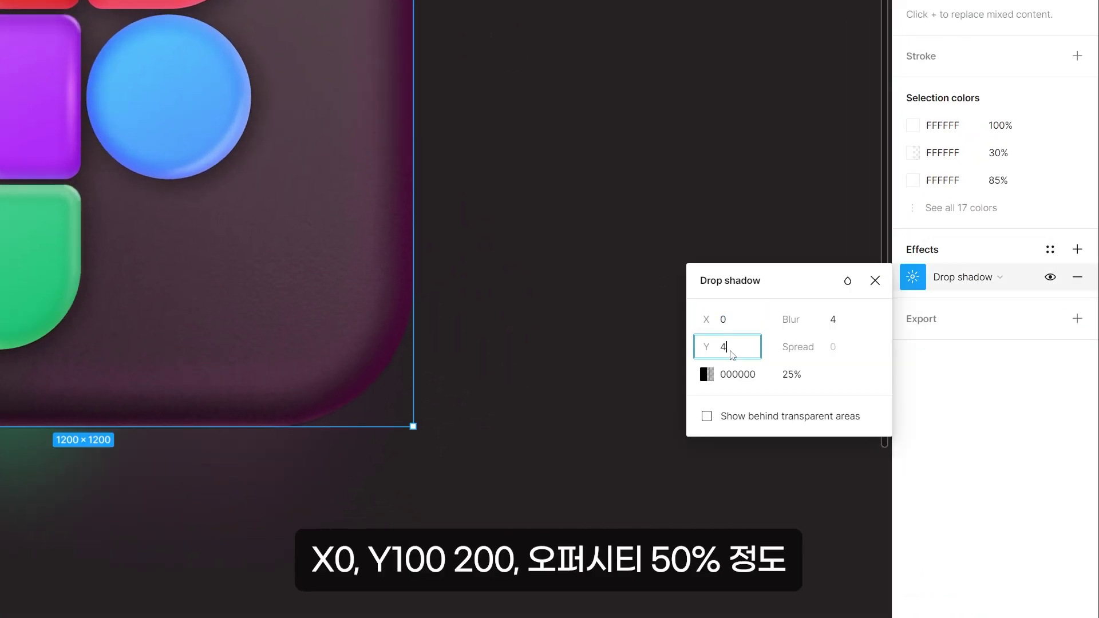
key("Return")
type("20")
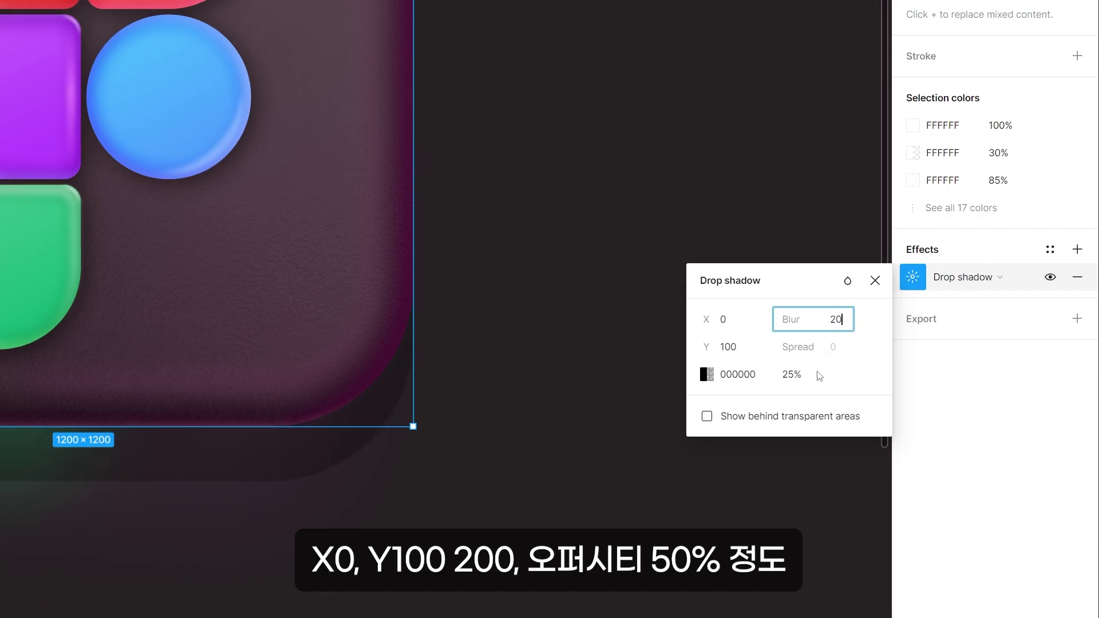
type("0")
key("Return")
left_click(805, 380)
key("Return")
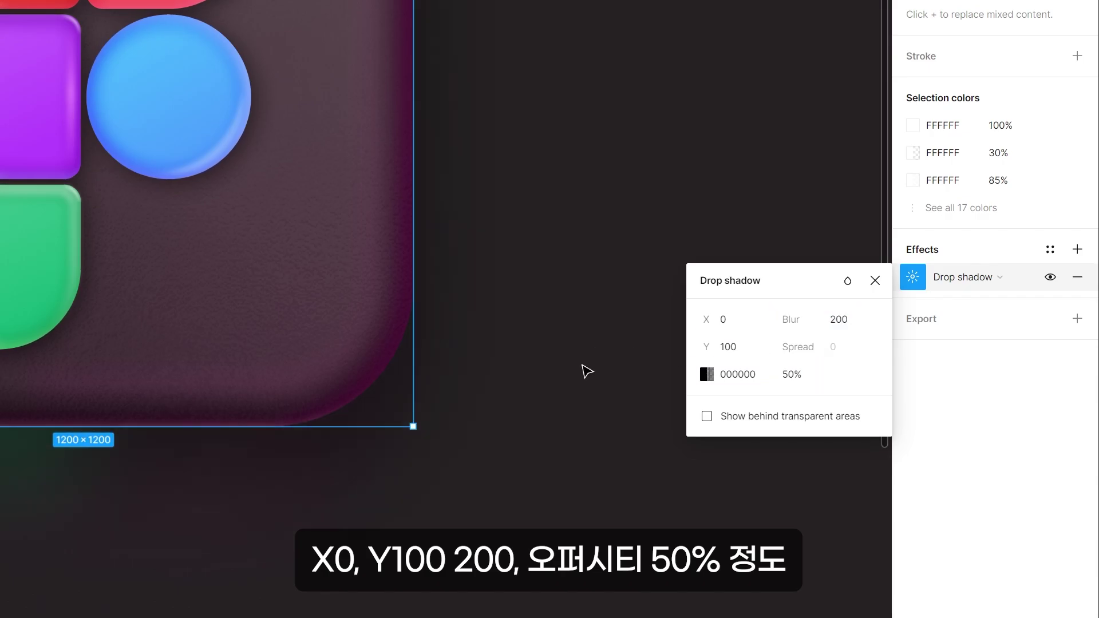
left_click(509, 311)
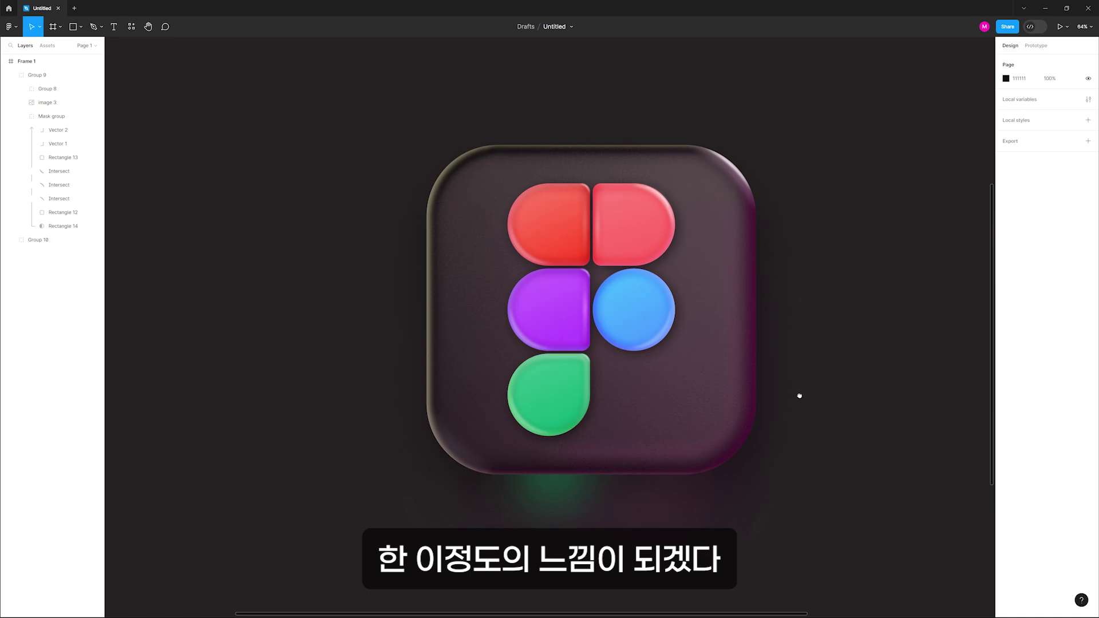
left_click_drag(799, 396, 785, 416)
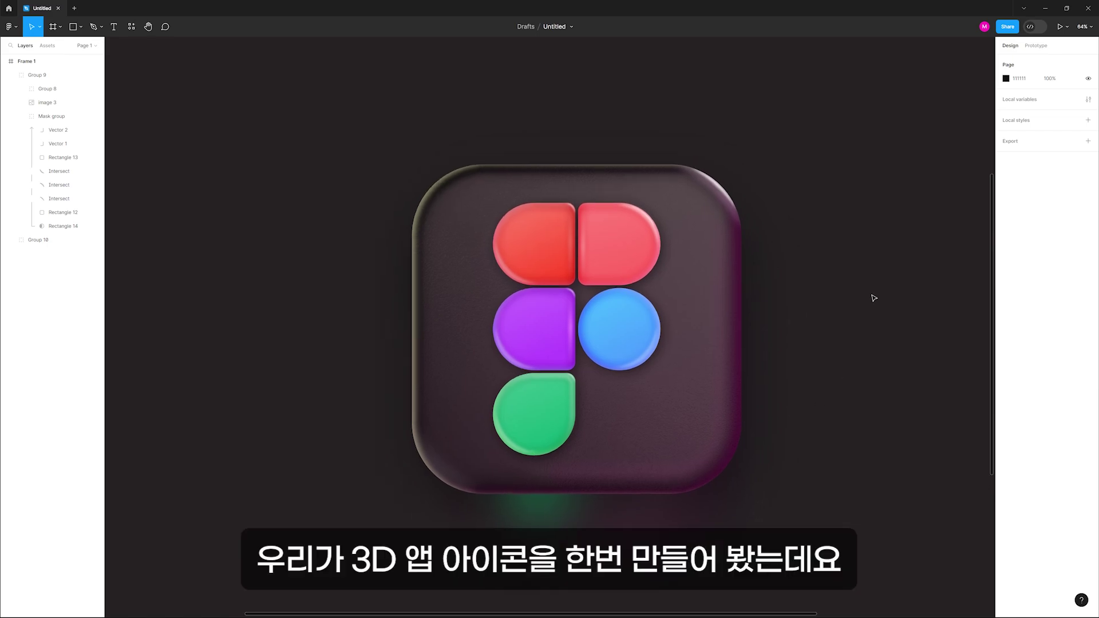